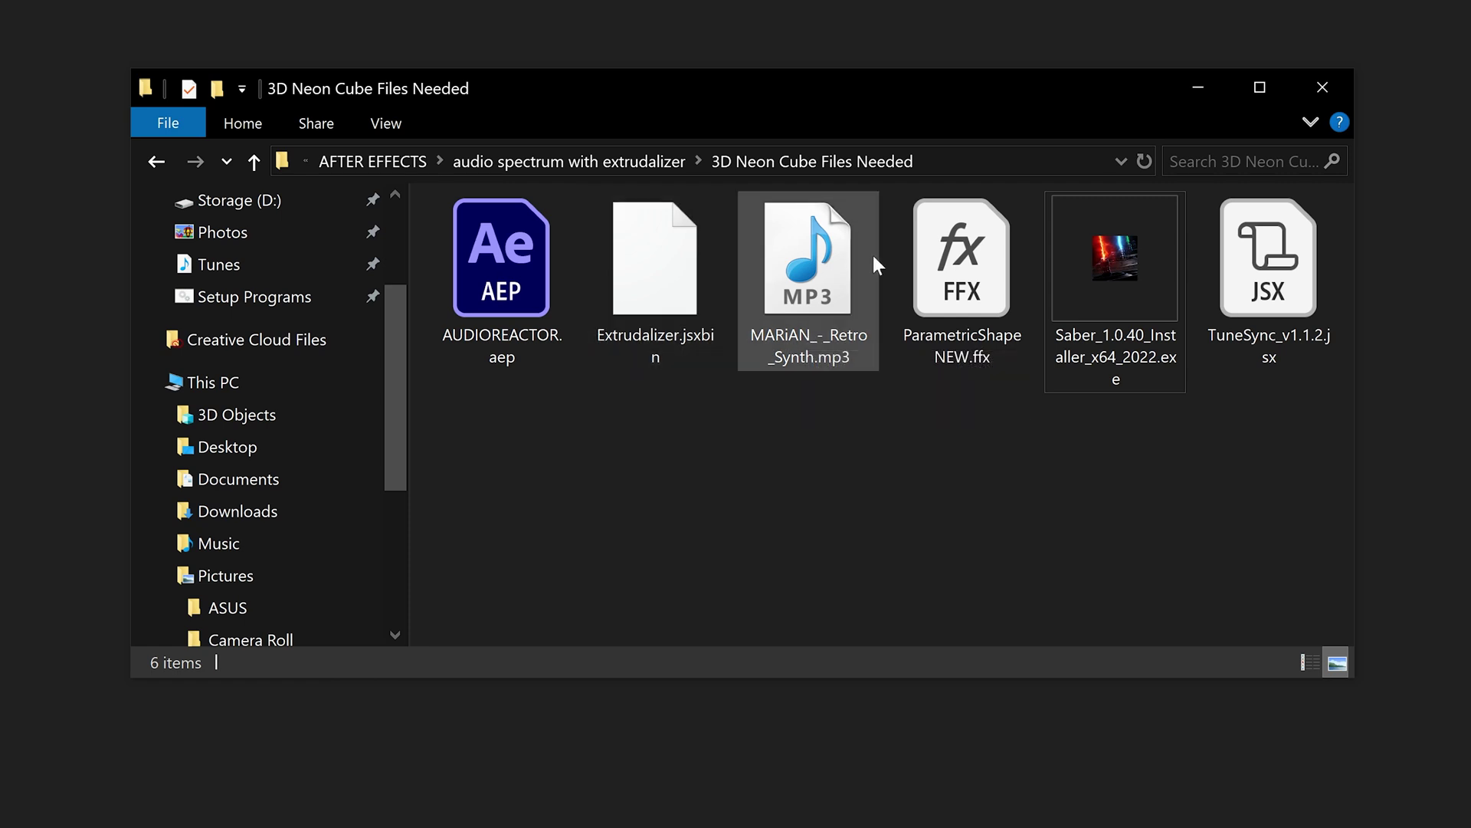
pyautogui.moveTo(1158, 407); pyautogui.dragTo(675, 440)
pyautogui.click(677, 445)
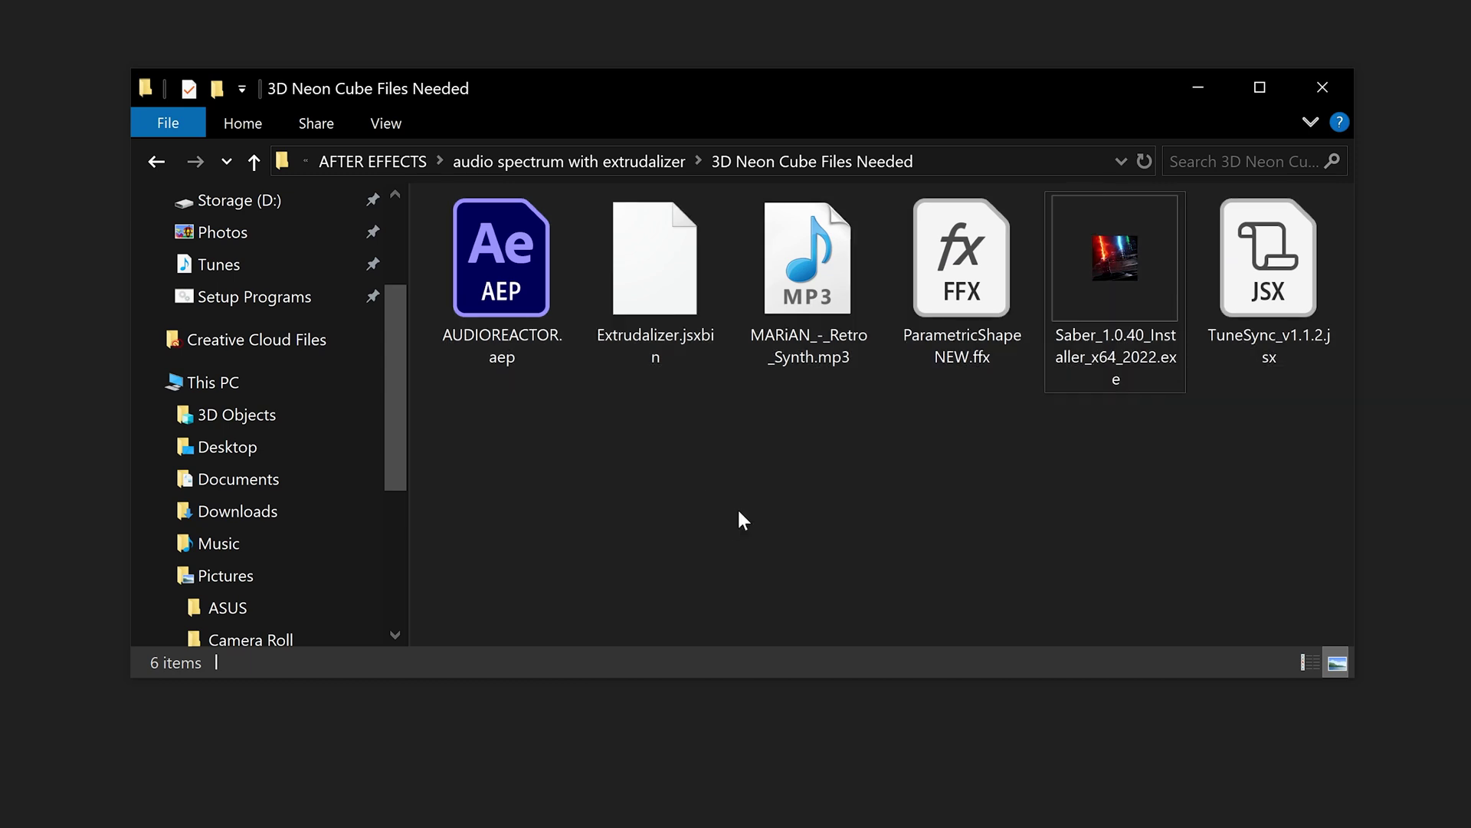
# Open a second File Explorer window and browse to Program Files > Adobe > Adobe After Effects 2024 on Local Disk (C:)
pyautogui.moveTo(628, 824)
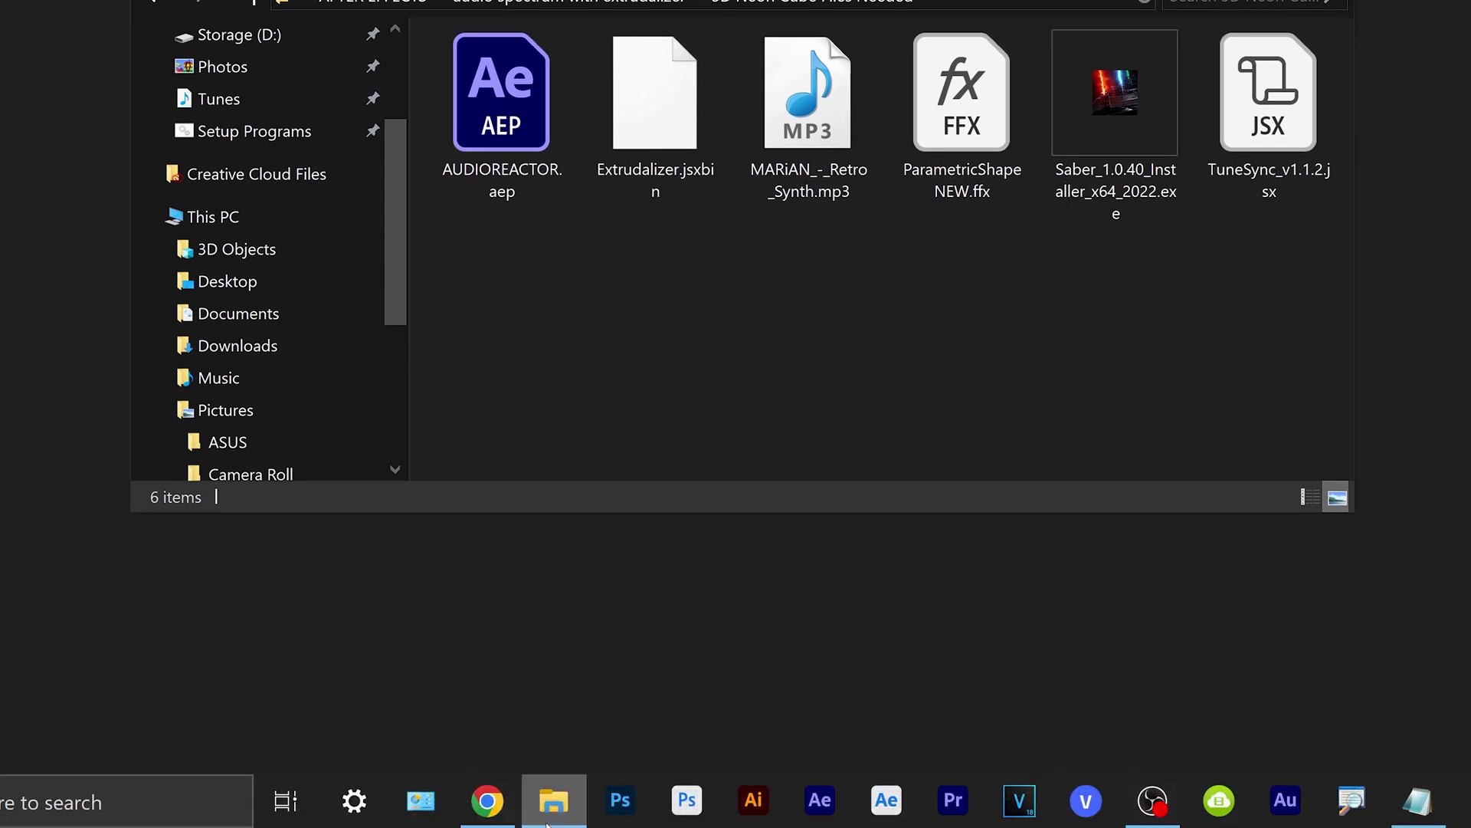
pyautogui.rightClick(548, 823)
pyautogui.click(531, 661)
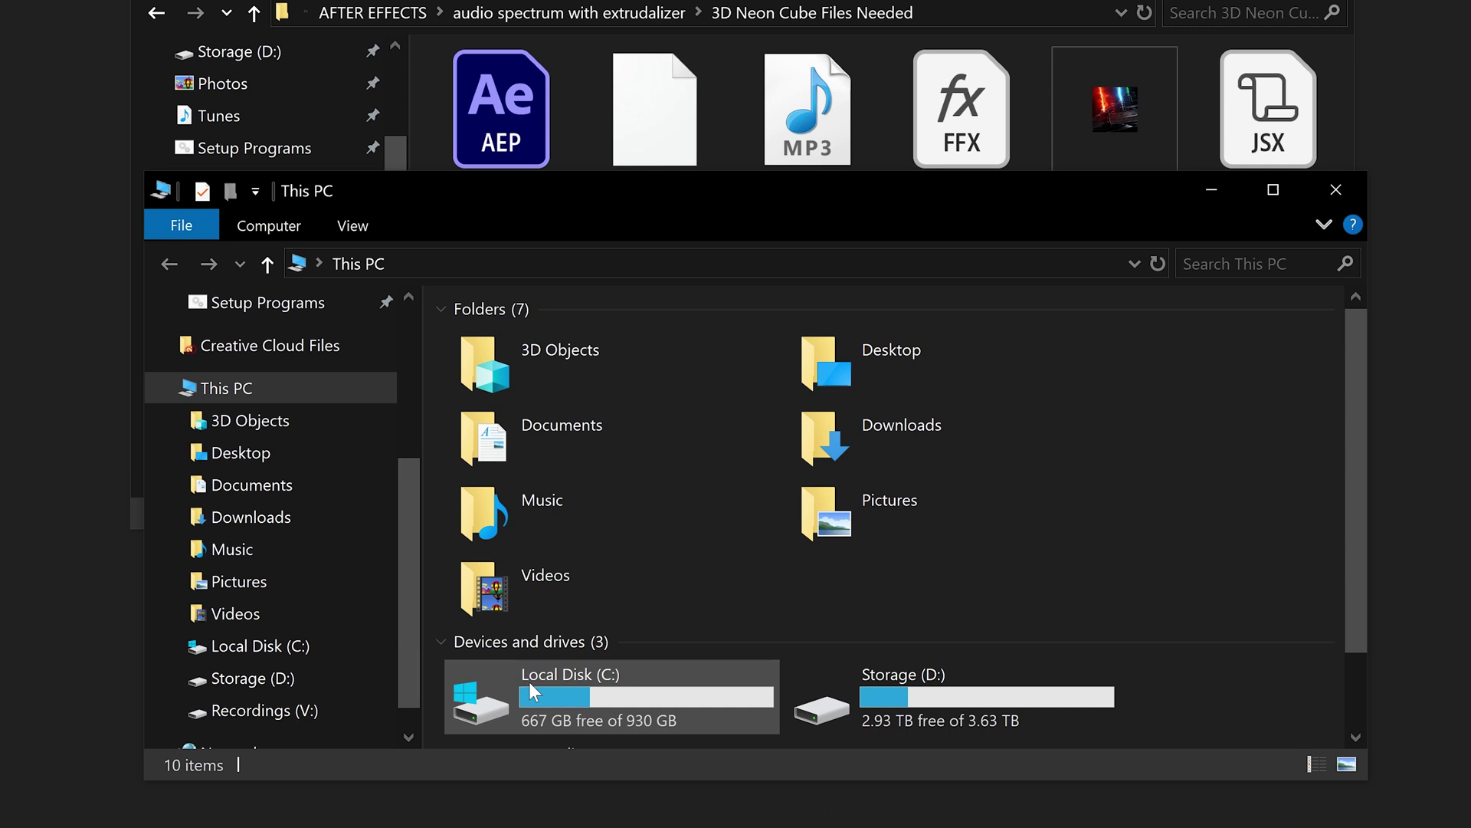
pyautogui.scroll(-2, 648, 540)
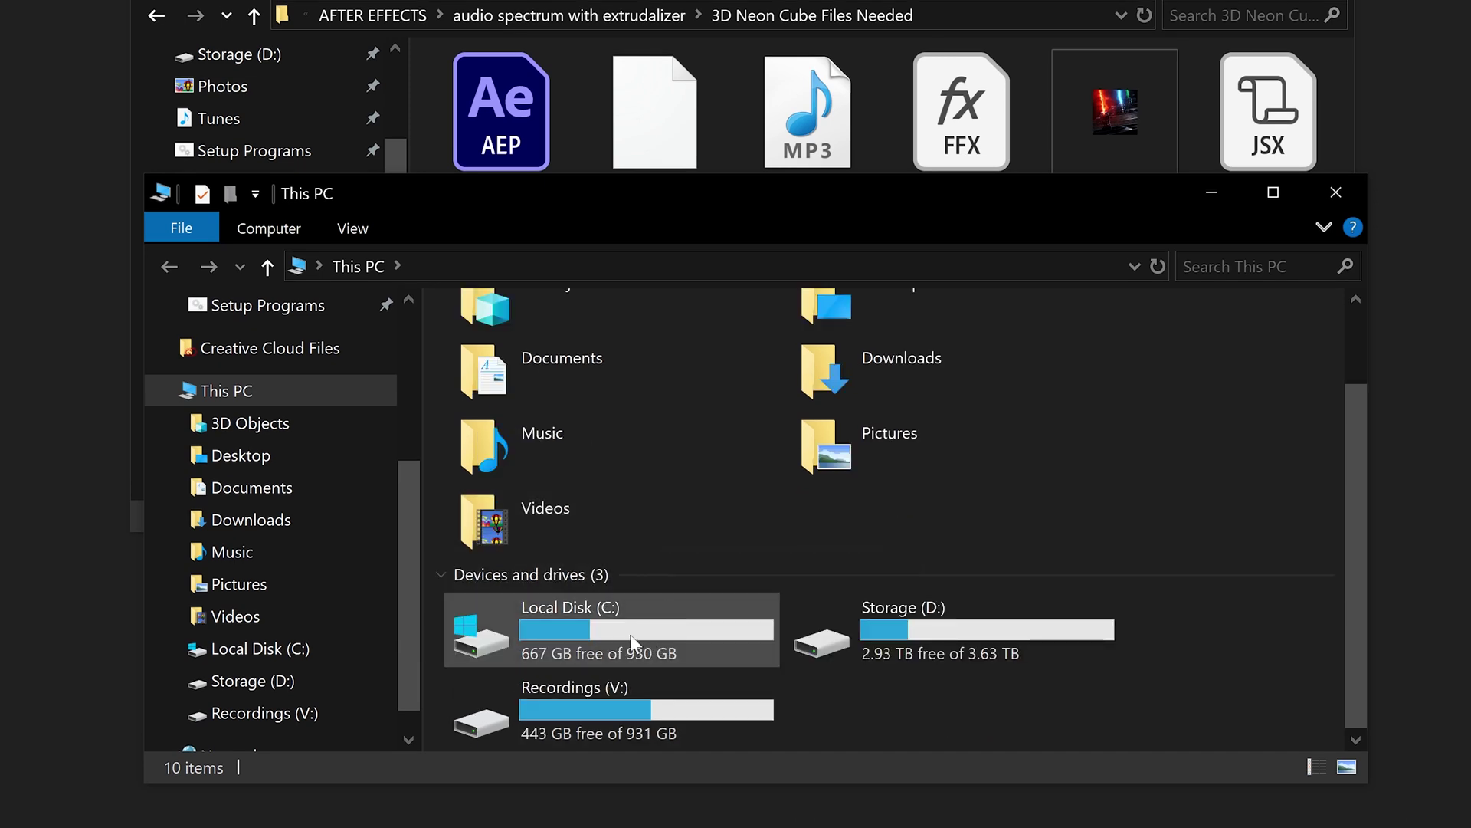
pyautogui.doubleClick(564, 632)
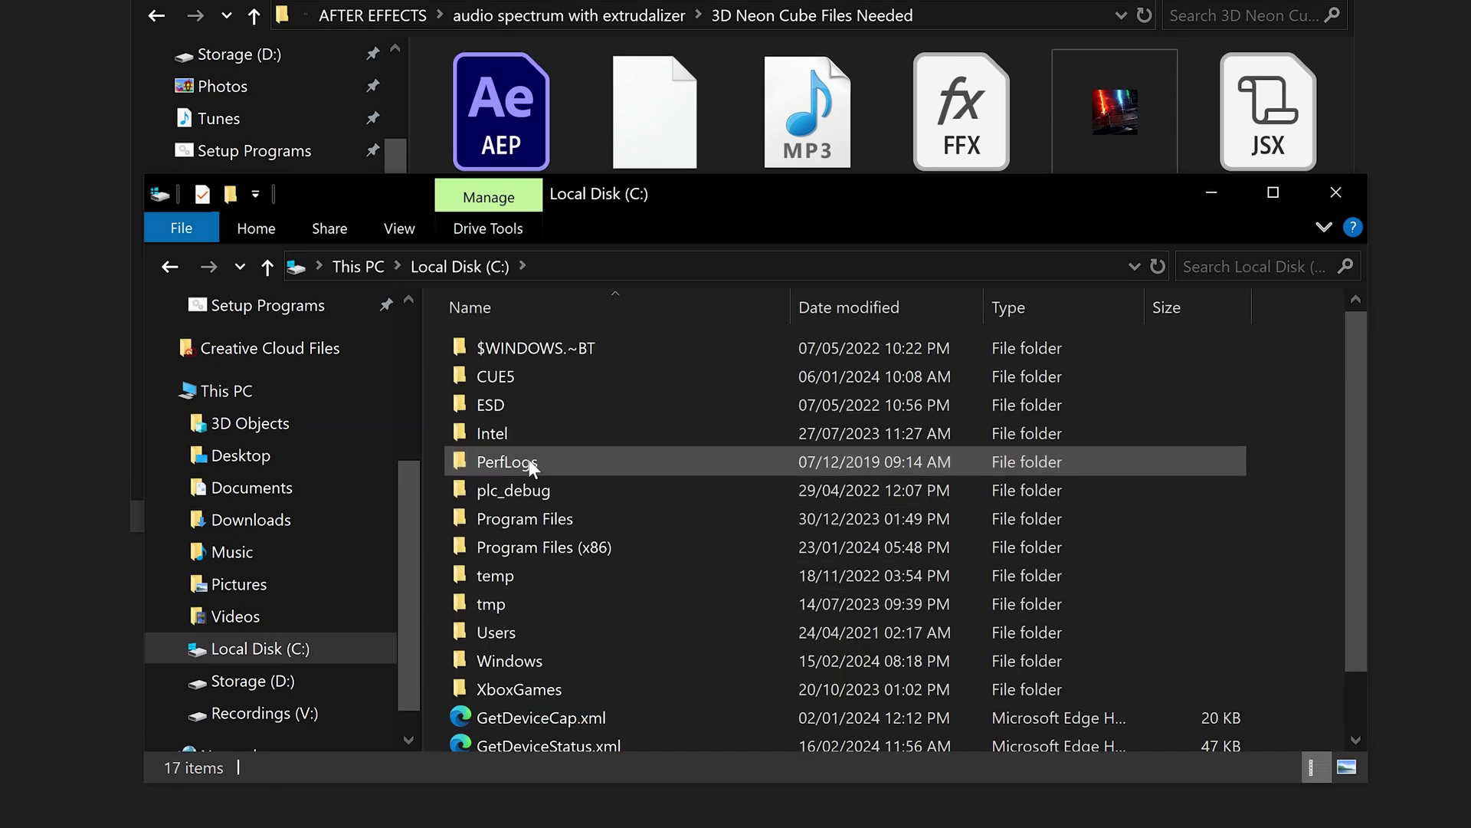
pyautogui.doubleClick(555, 519)
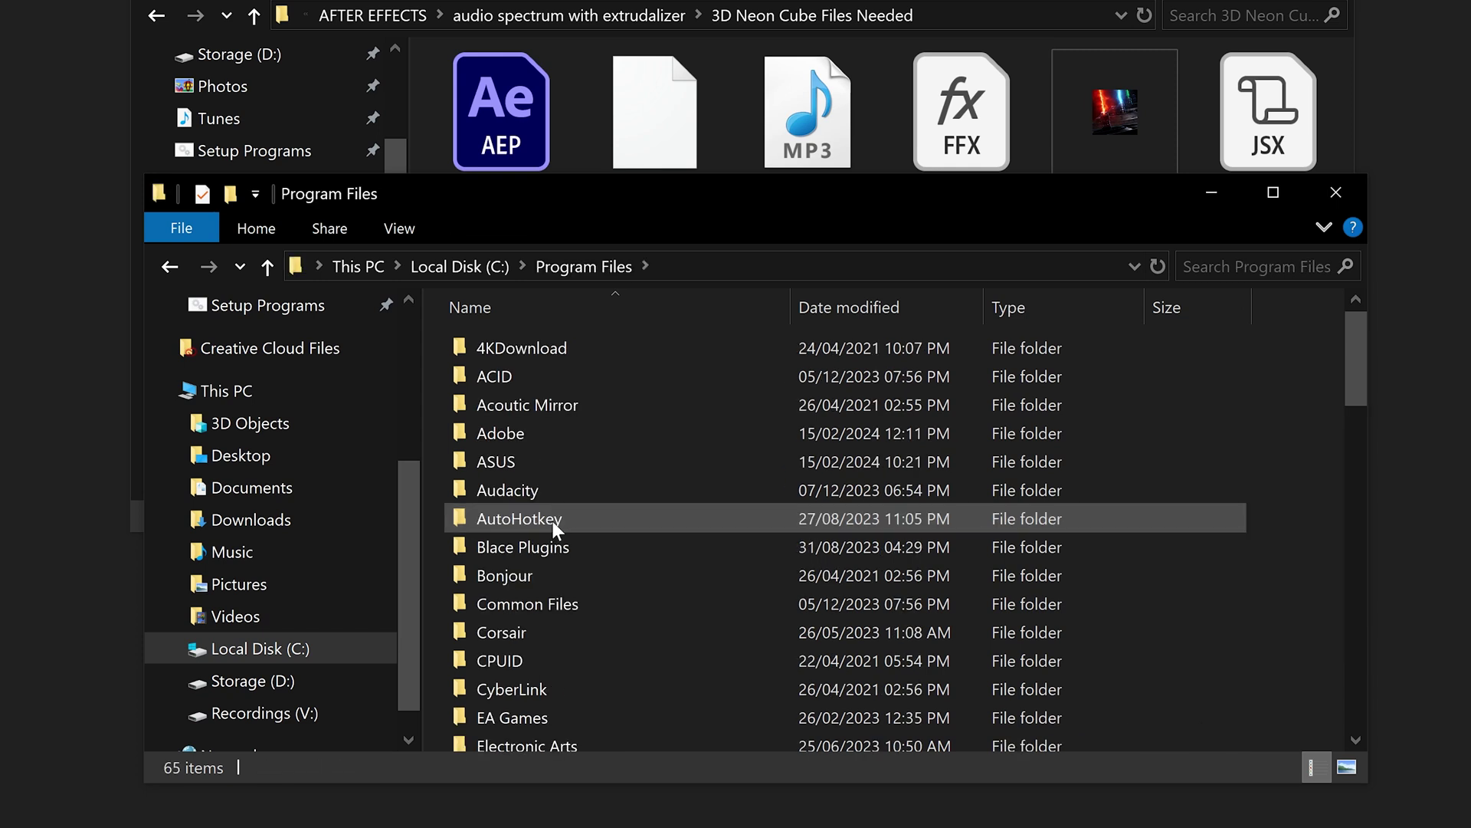
pyautogui.doubleClick(515, 433)
pyautogui.doubleClick(612, 491)
# Go into Support Files > Scripts > ScriptUI Panels inside the After Effects 2024 folder
pyautogui.click(523, 356)
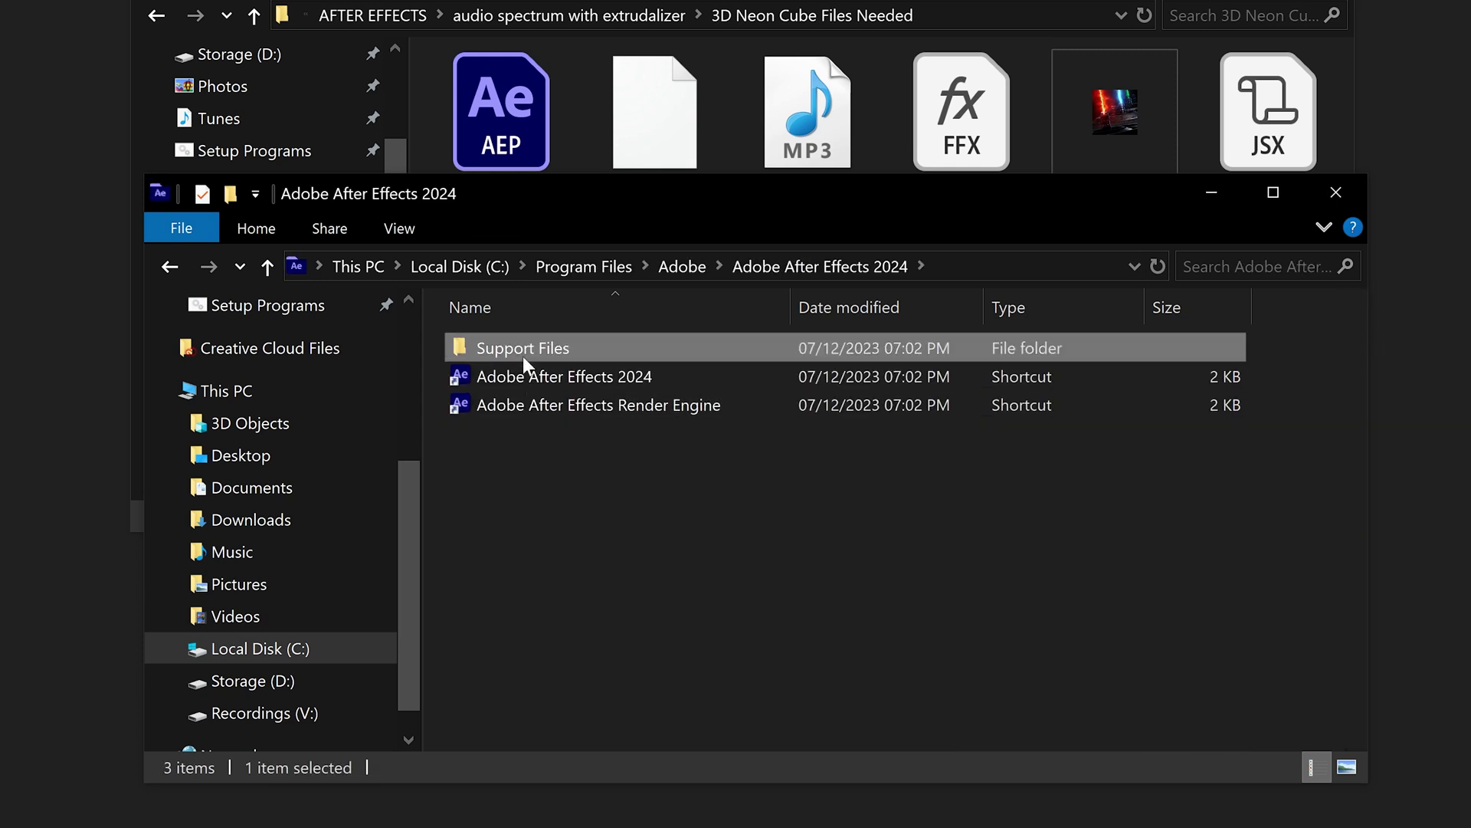
pyautogui.doubleClick(522, 357)
pyautogui.scroll(-4, 605, 437)
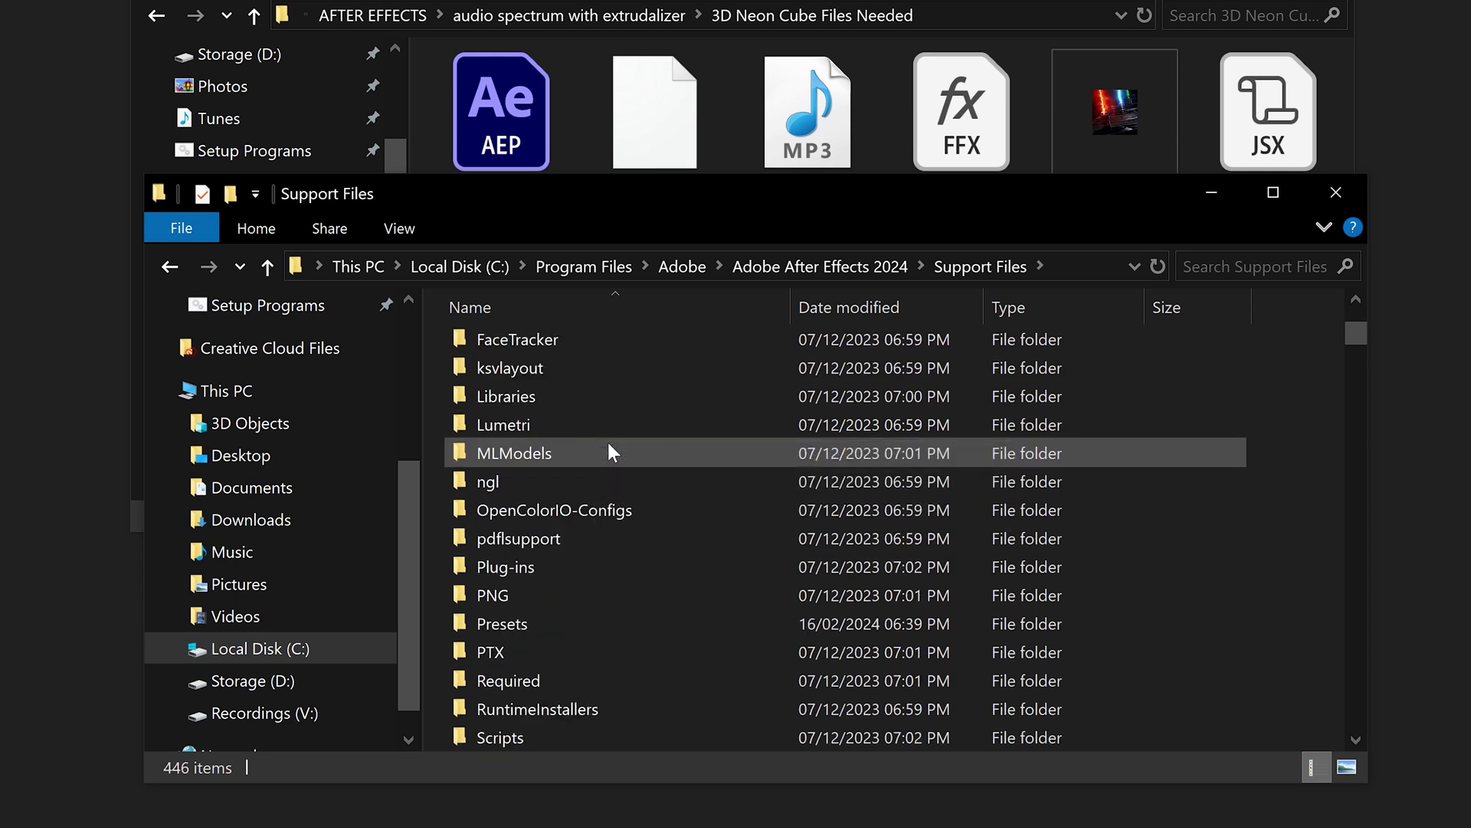
pyautogui.scroll(-1, 606, 456)
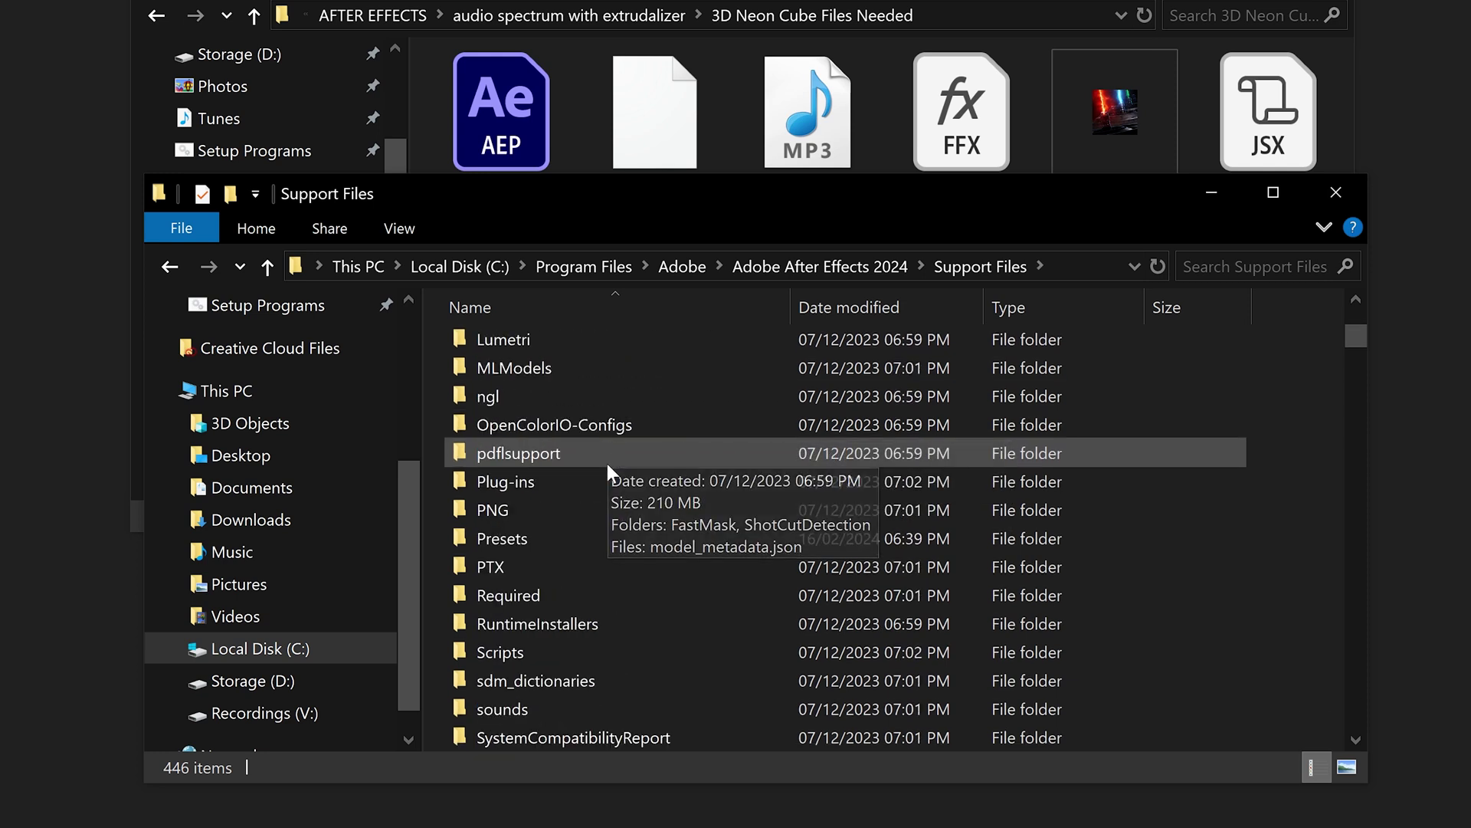
pyautogui.doubleClick(550, 655)
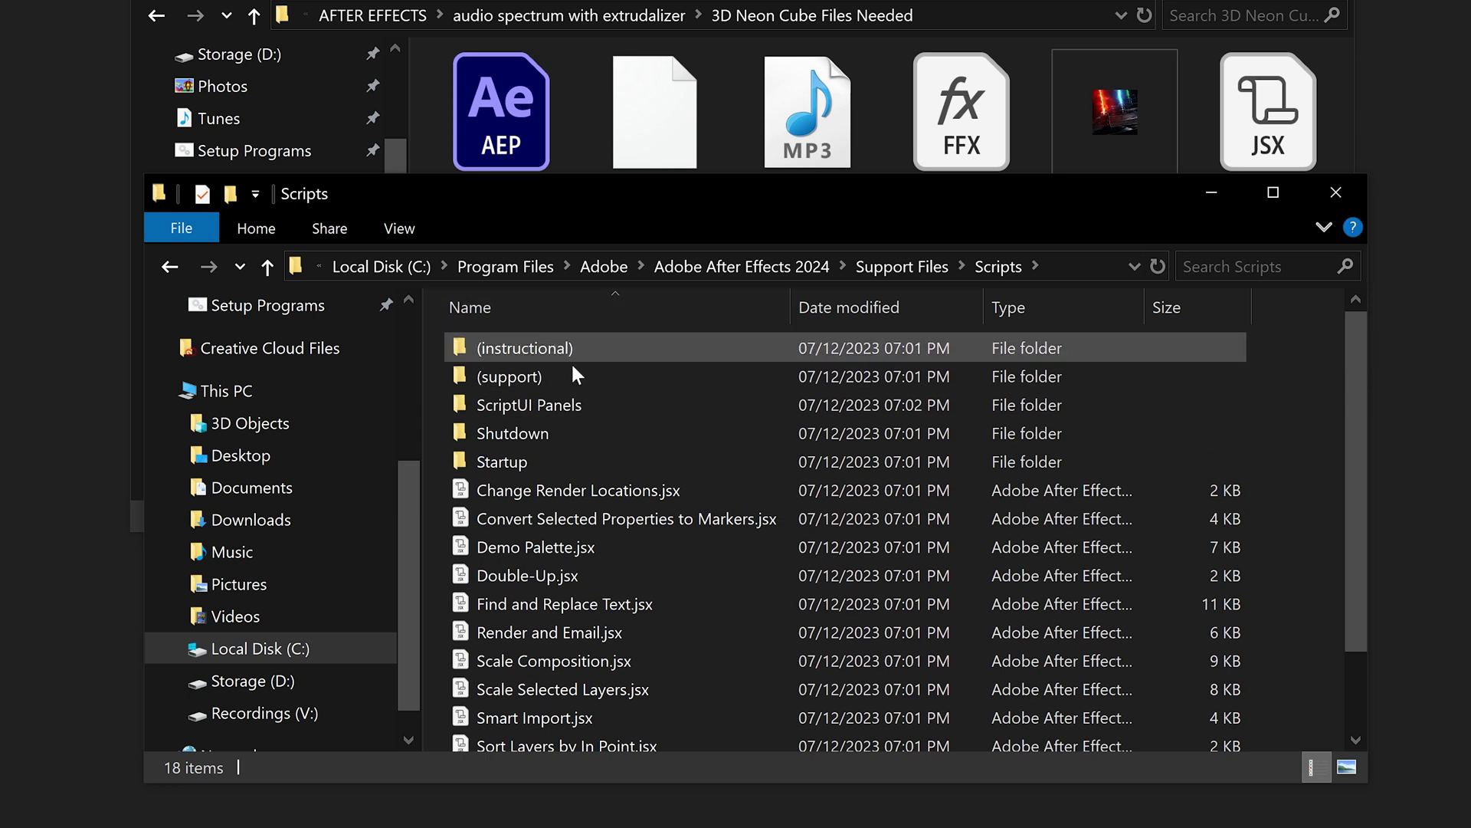
pyautogui.doubleClick(539, 412)
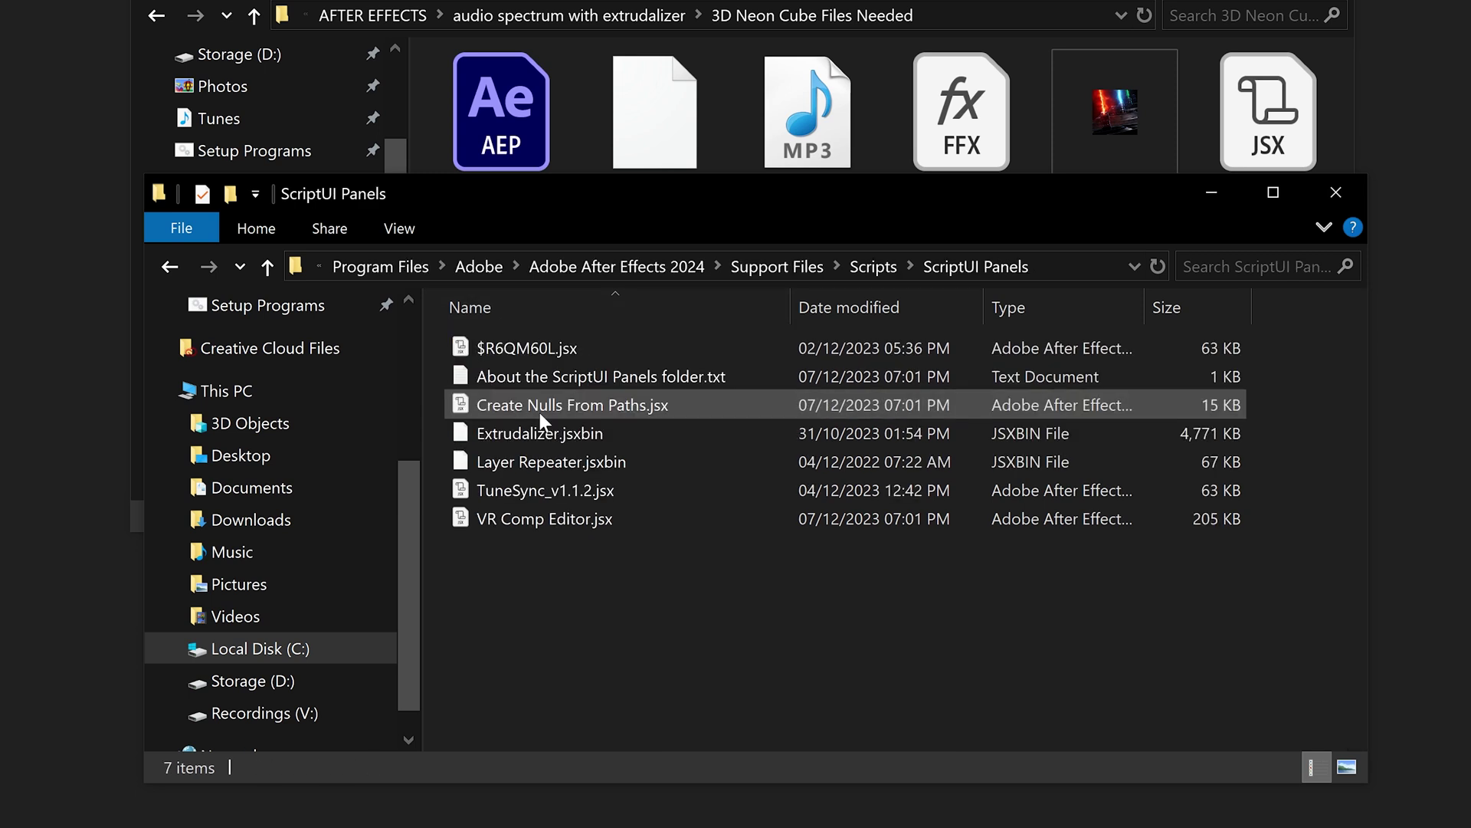
# Copy Extrudalizer.jsxbin and TuneSync_v1.1.2.jsx from 3D Neon Cube Files Needed into ScriptUI Panels, replacing the existing files with administrator permission
pyautogui.click(683, 150)
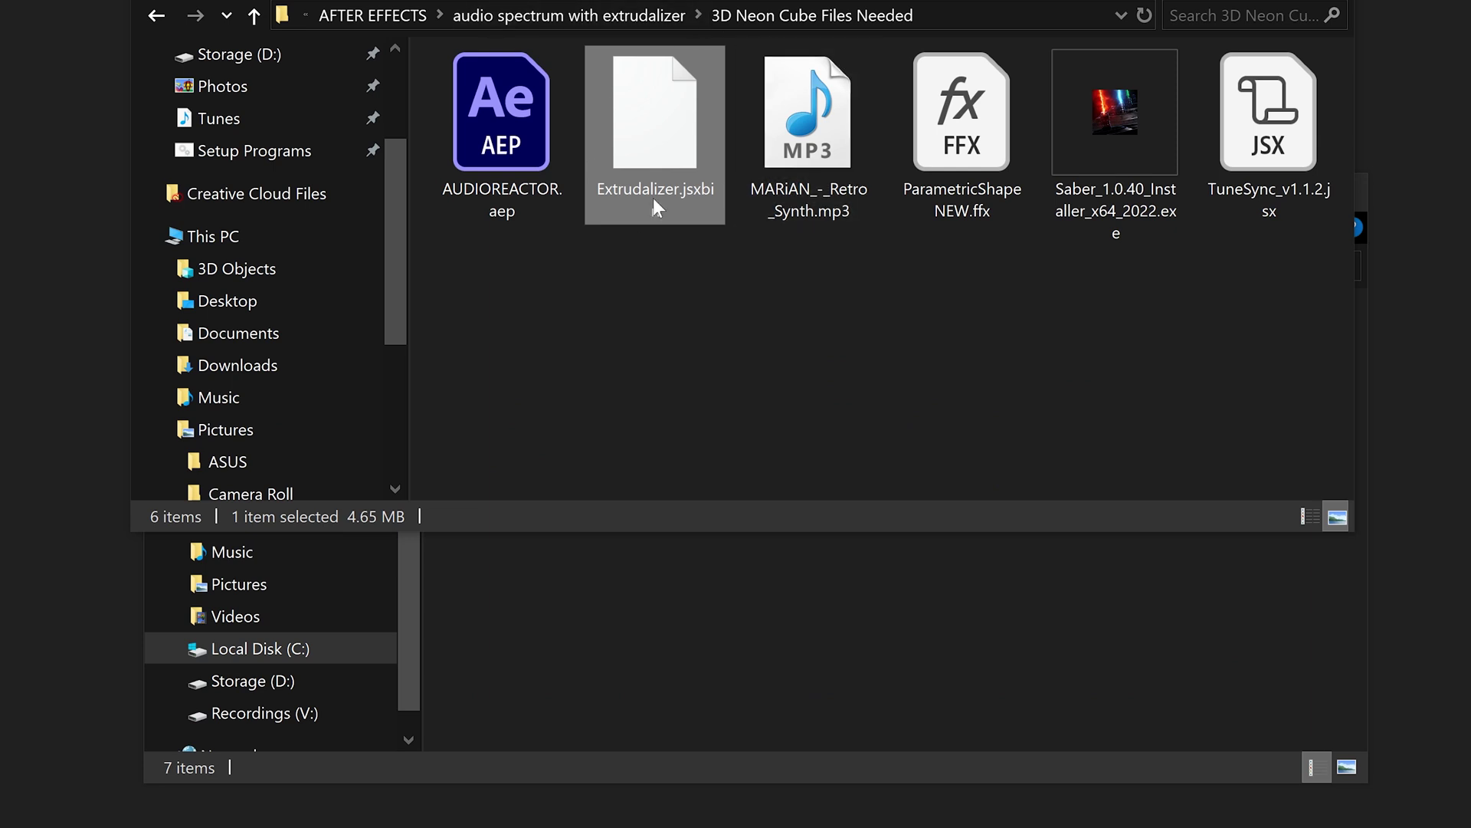
pyautogui.keyDown('ctrl'); pyautogui.click(1261, 157); pyautogui.keyUp('ctrl')
pyautogui.rightClick(1260, 158)
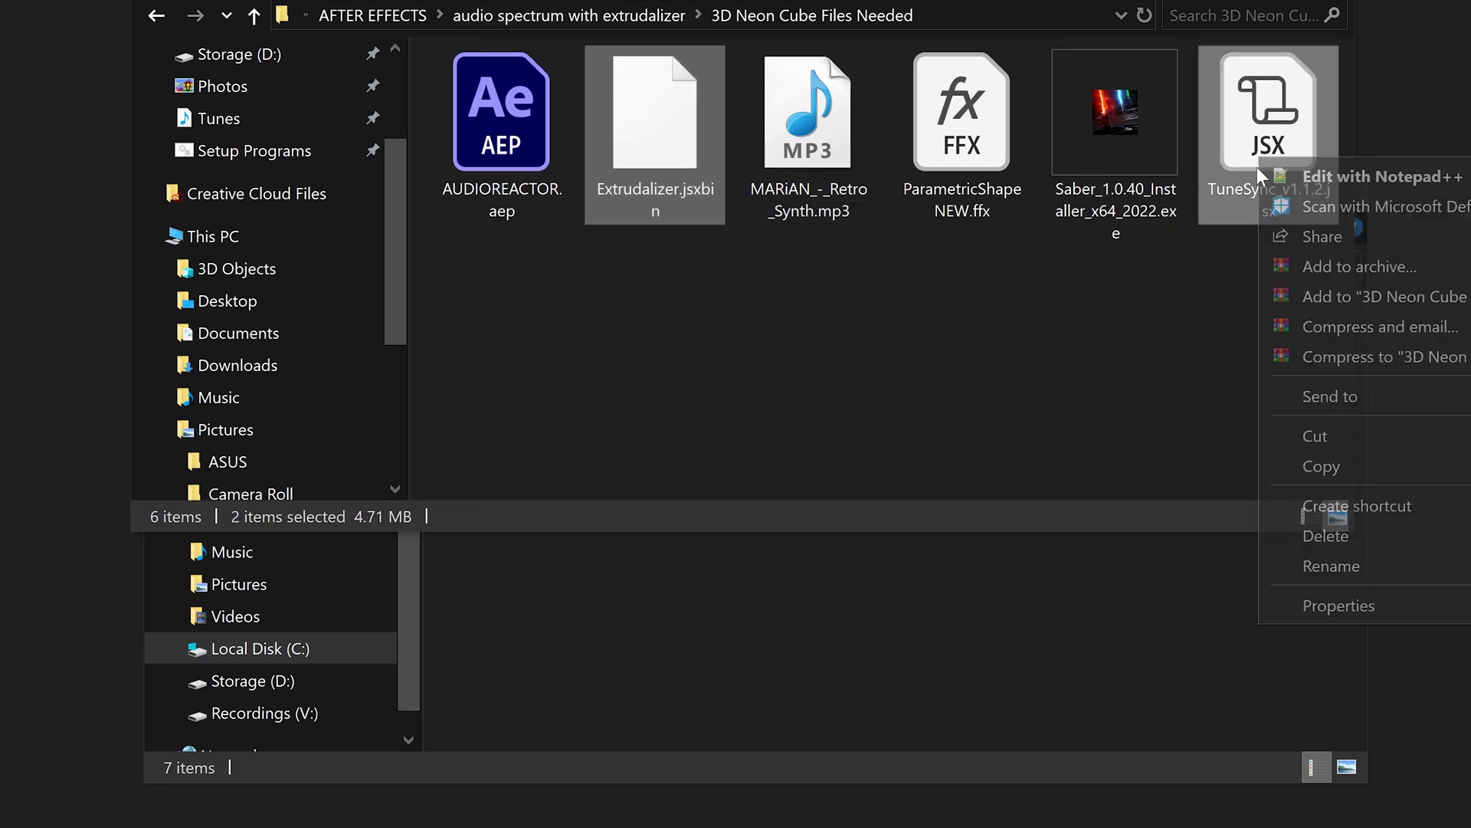
pyautogui.click(1226, 470)
pyautogui.click(595, 586)
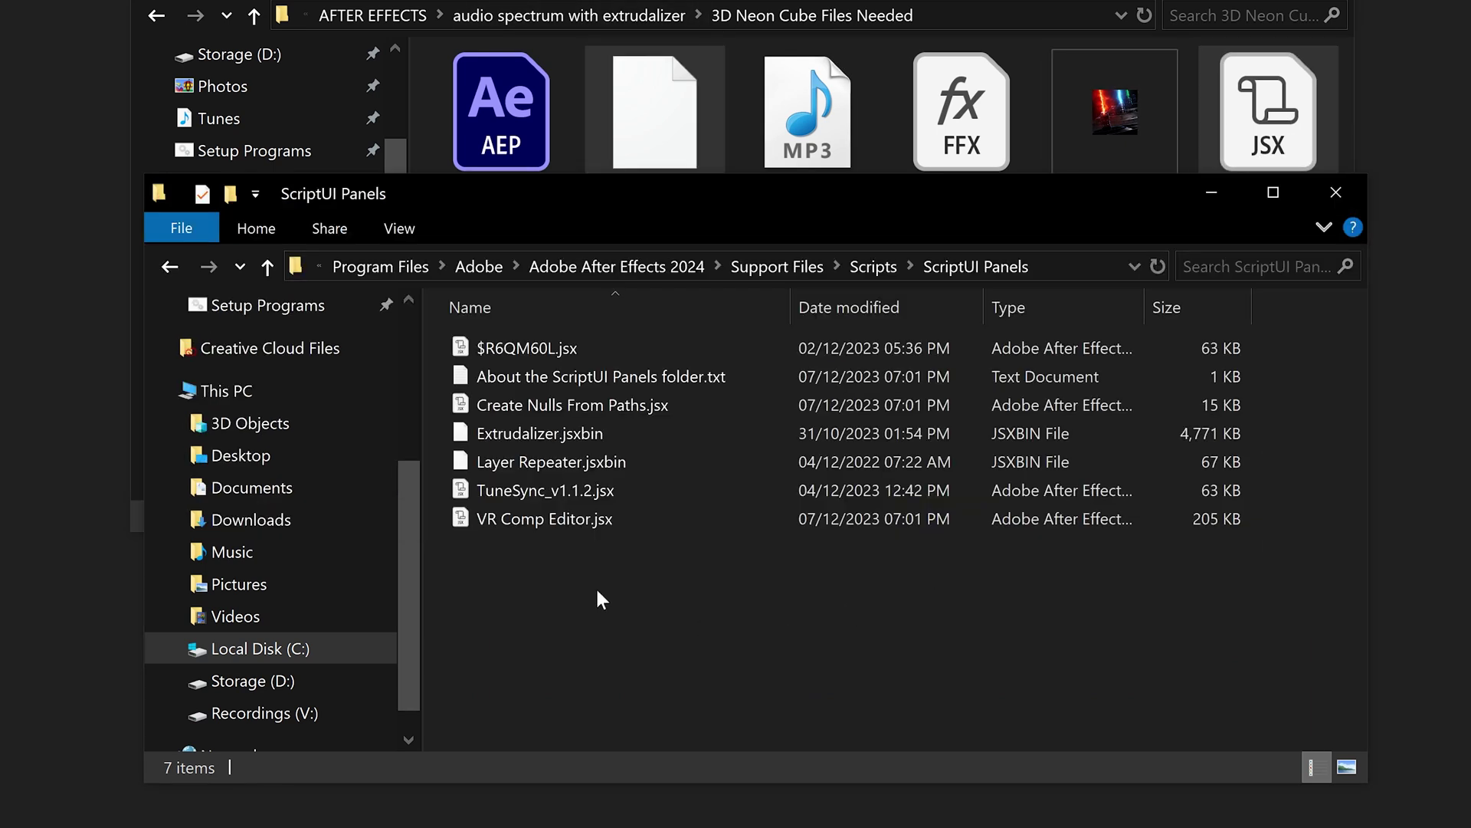
pyautogui.rightClick(635, 608)
pyautogui.click(713, 436)
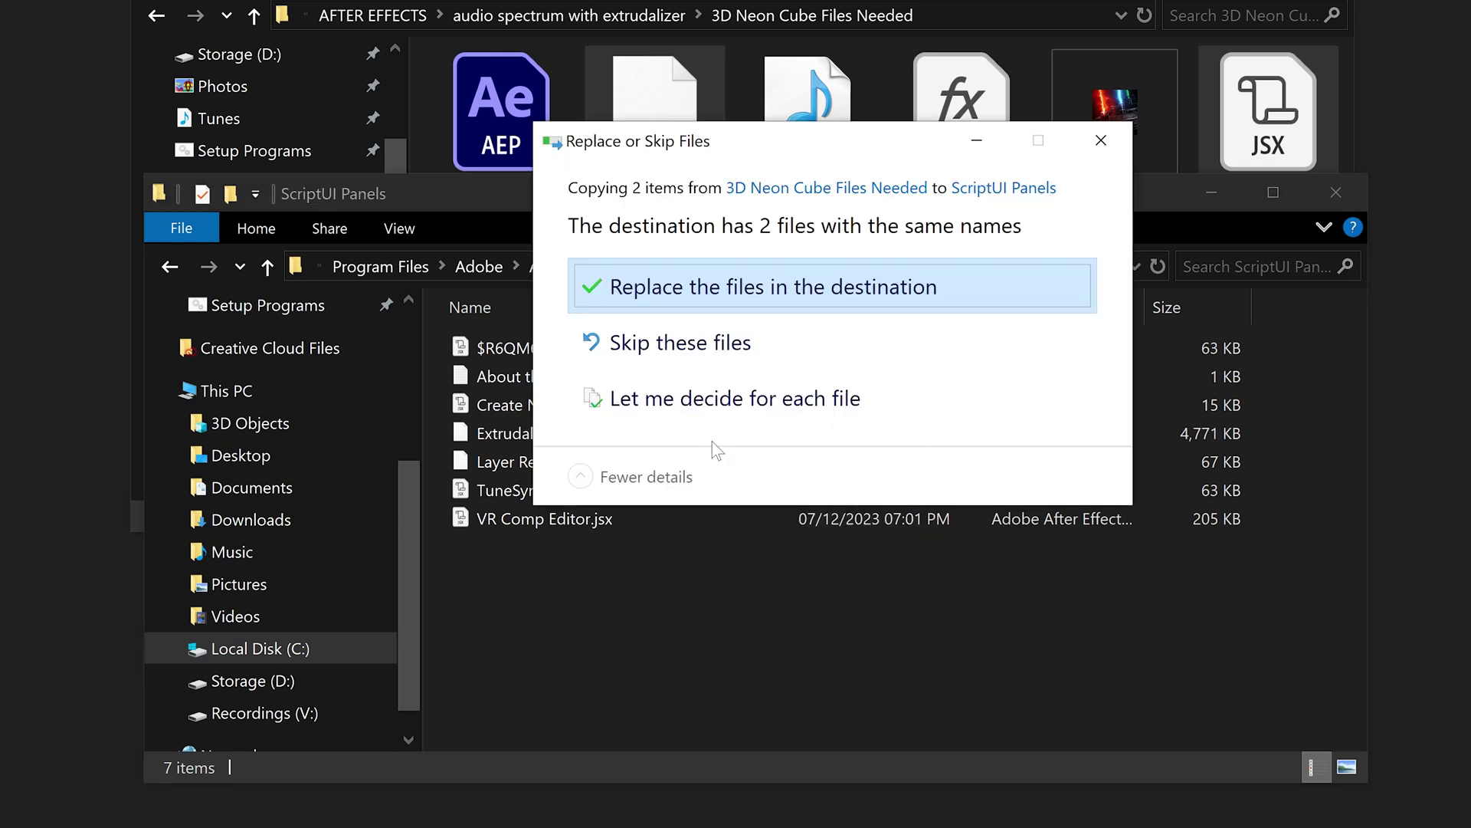
pyautogui.click(738, 284)
pyautogui.click(757, 330)
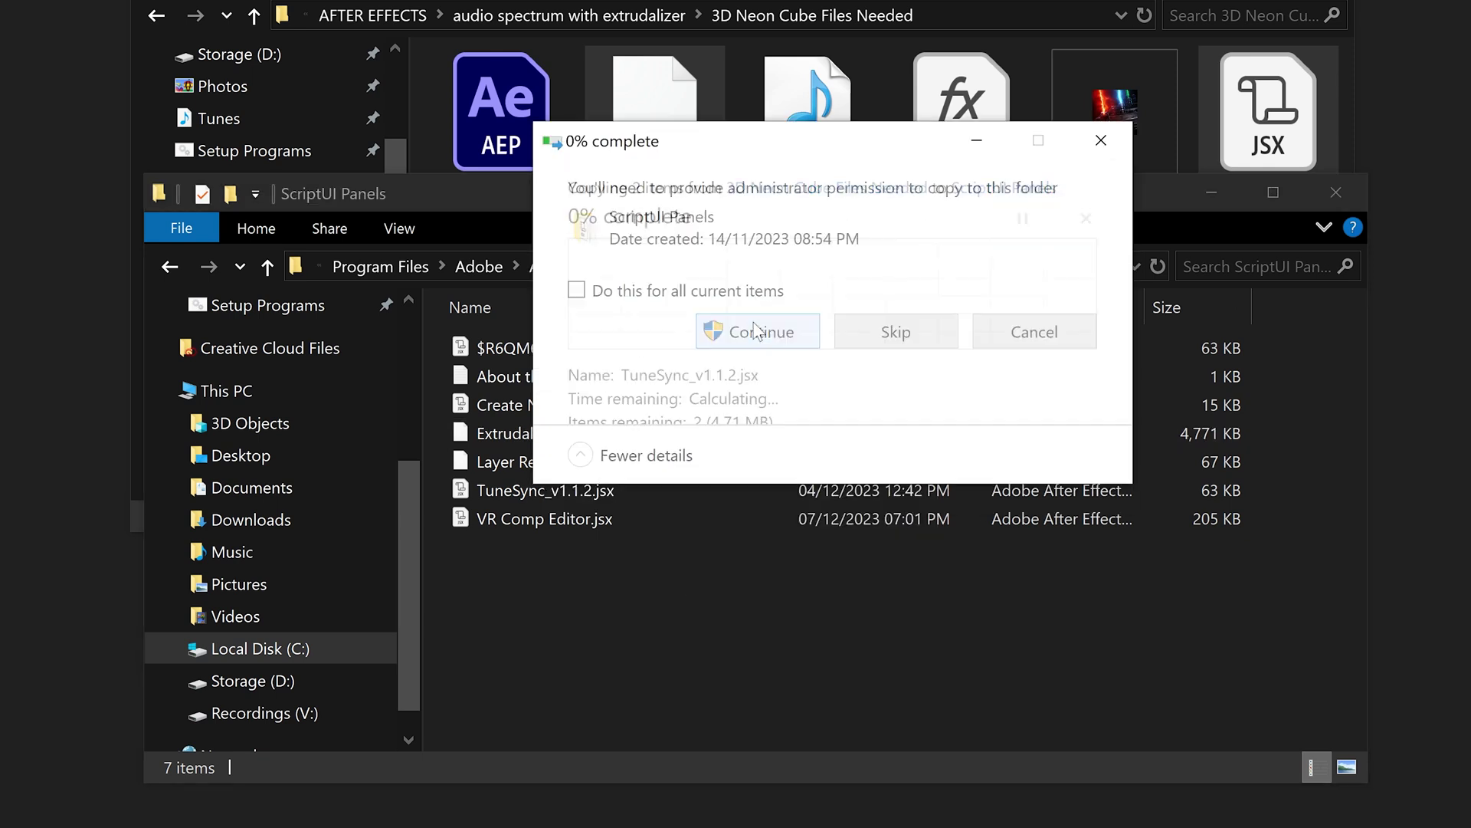
pyautogui.click(756, 330)
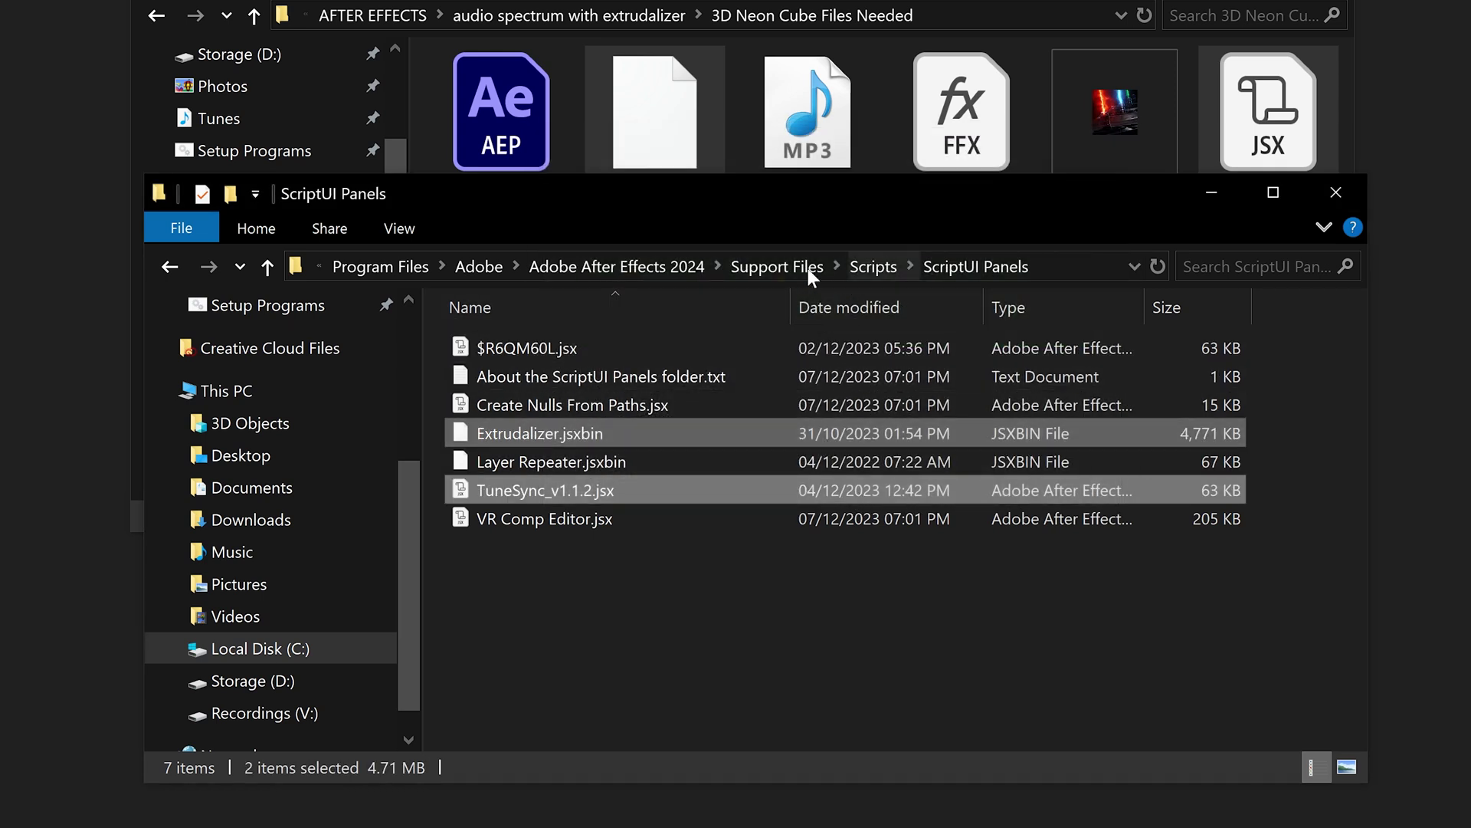
# Create a folder named Parametric Shapes in the Presets folder under Support Files
pyautogui.click(776, 266)
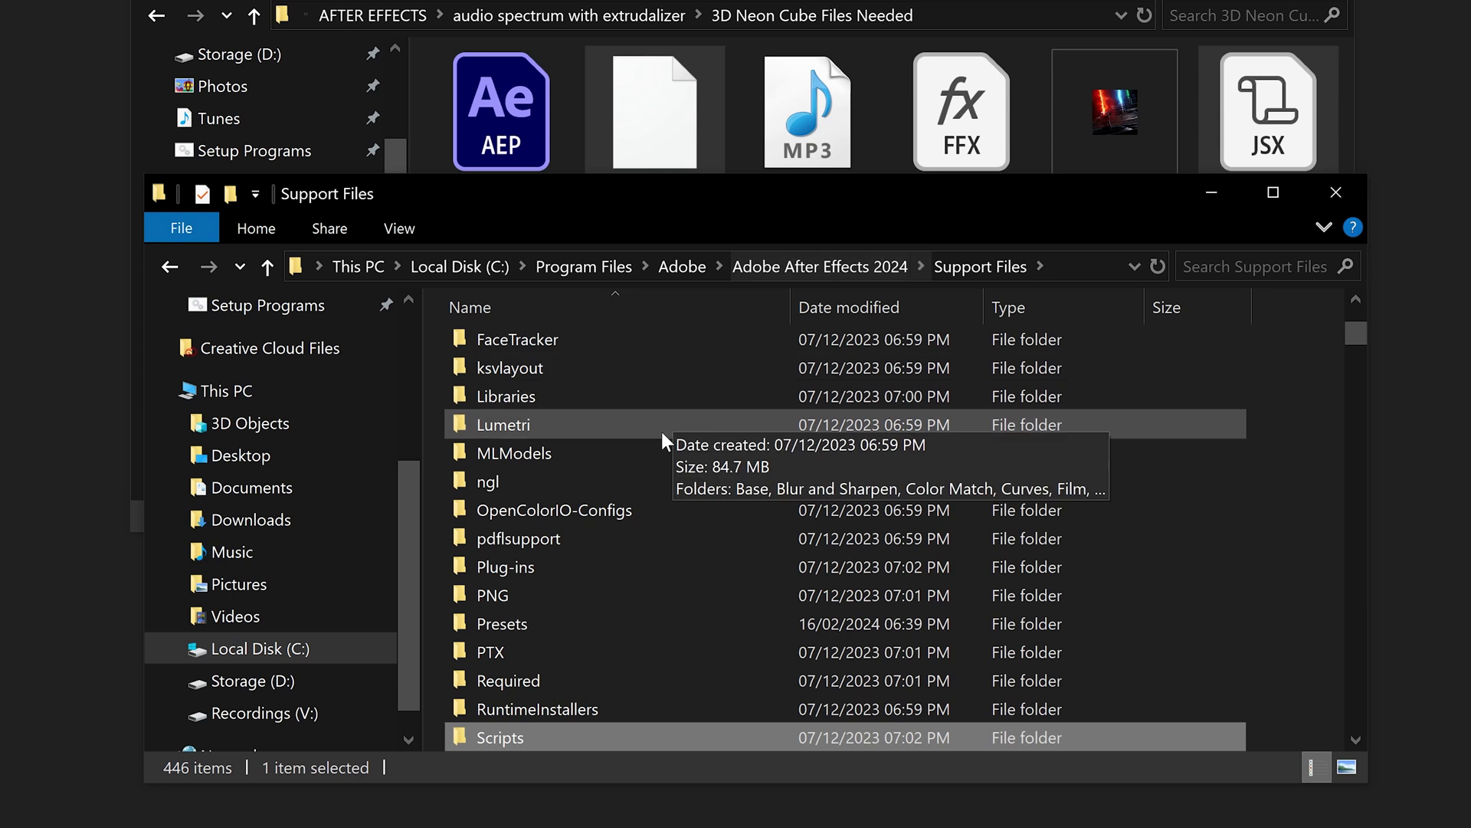
pyautogui.doubleClick(509, 625)
pyautogui.rightClick(439, 452)
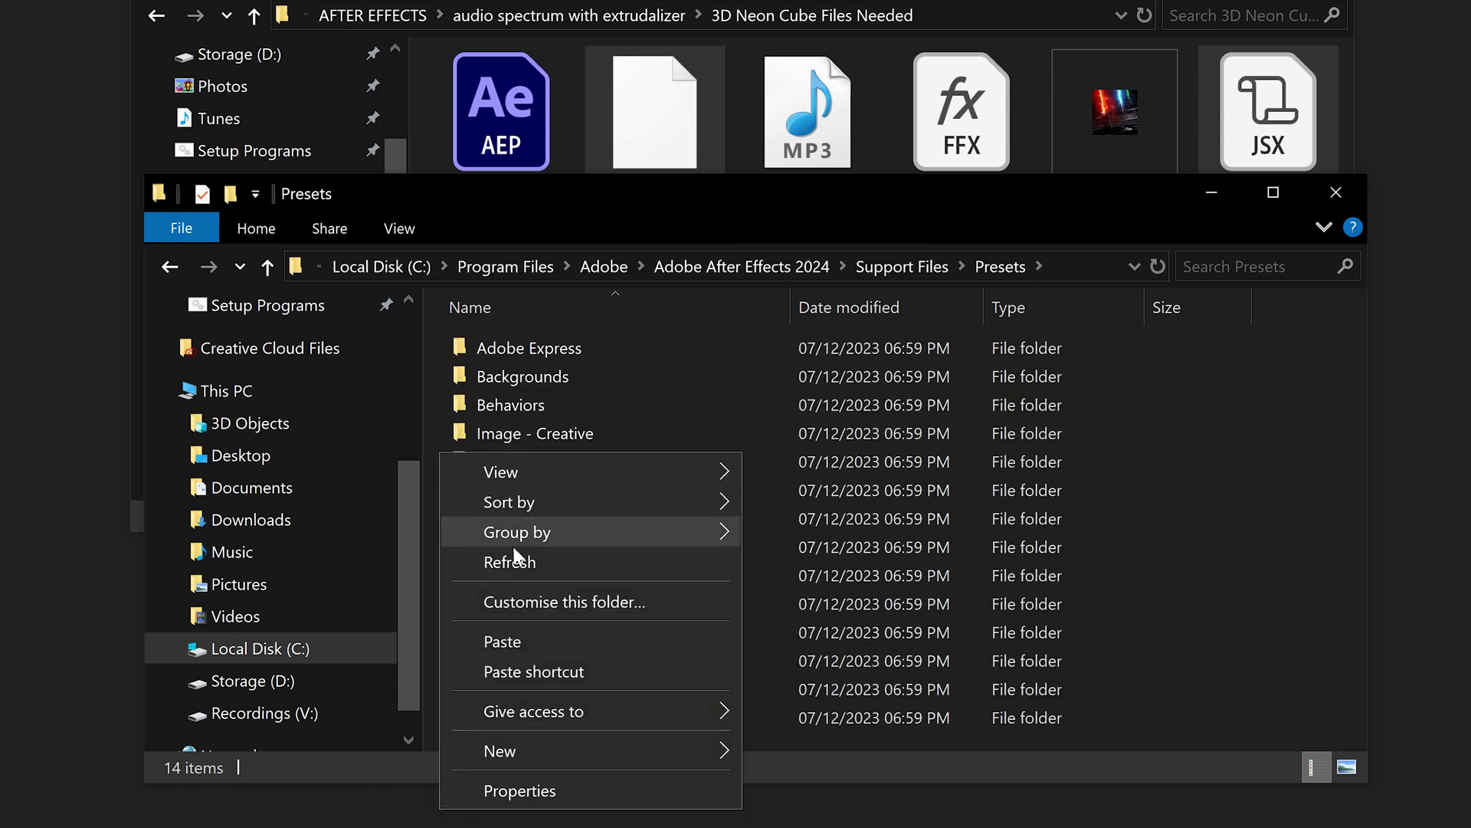
pyautogui.click(813, 754)
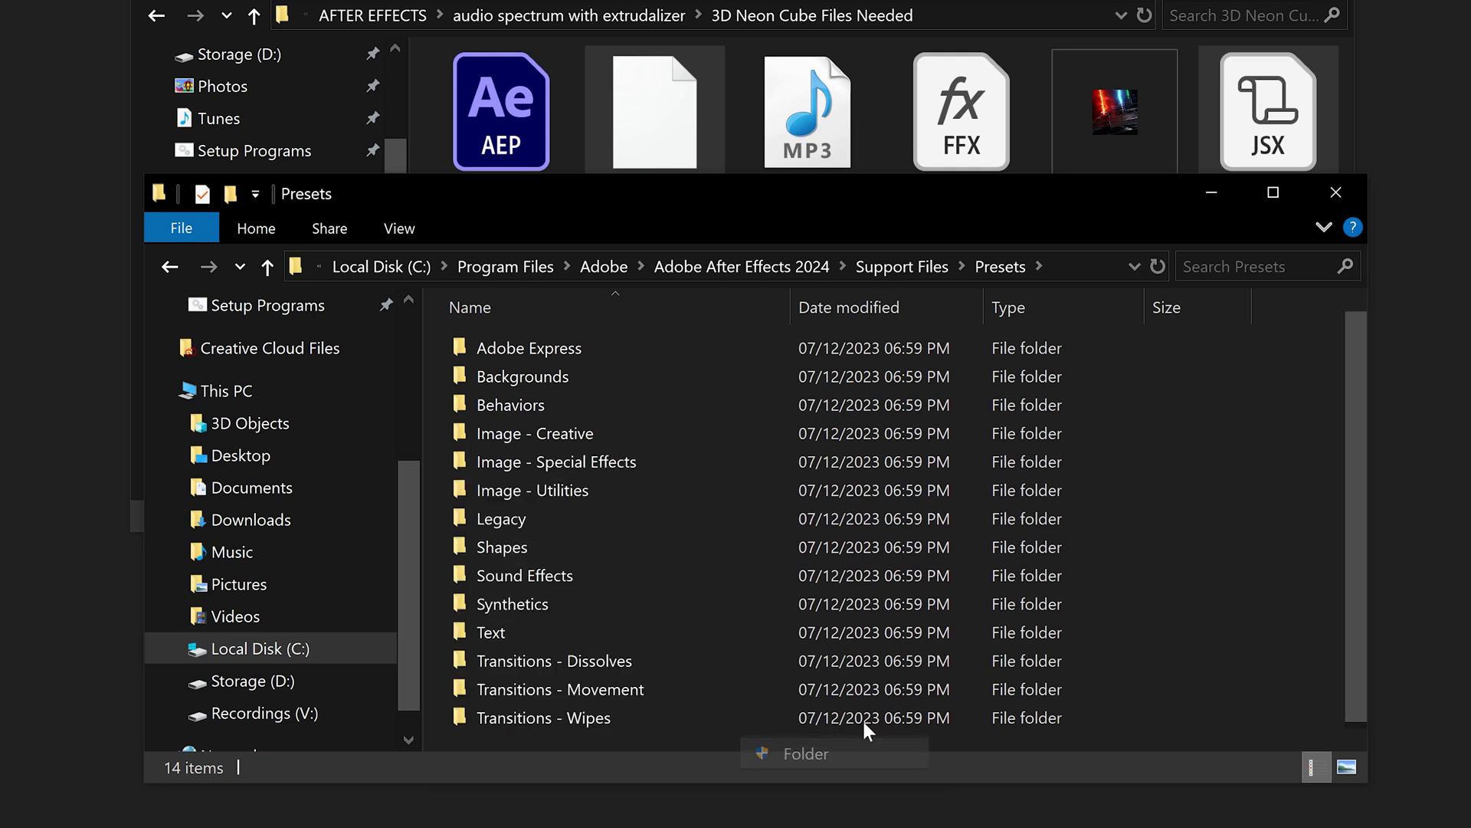
pyautogui.write('Parametric Sha')
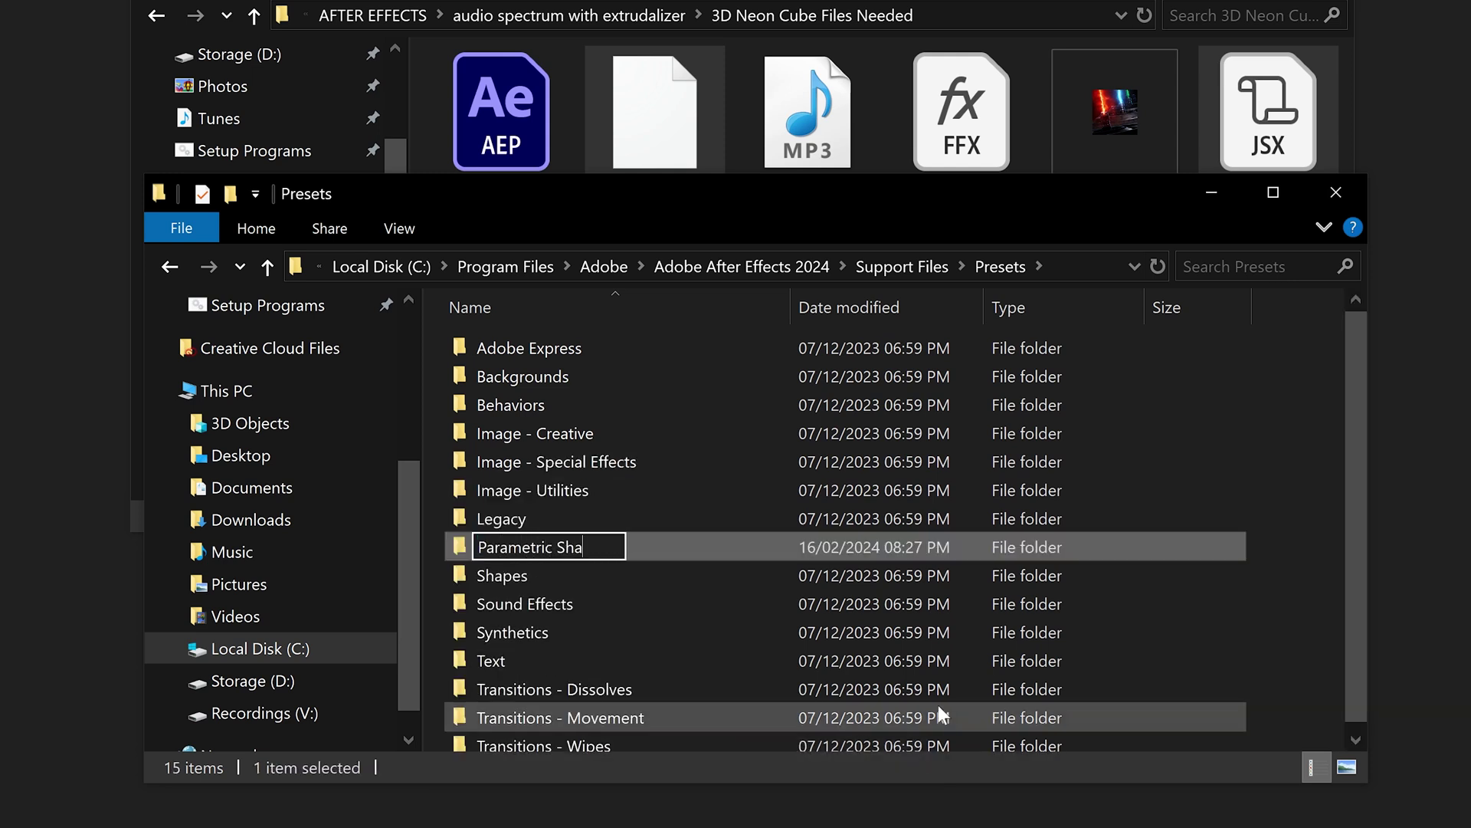
pyautogui.write('pes')
pyautogui.press('Return')
# Copy ParametricShapeNEW.ffx into the Parametric Shapes folder with administrator permission and minimize that window
pyautogui.doubleClick(587, 550)
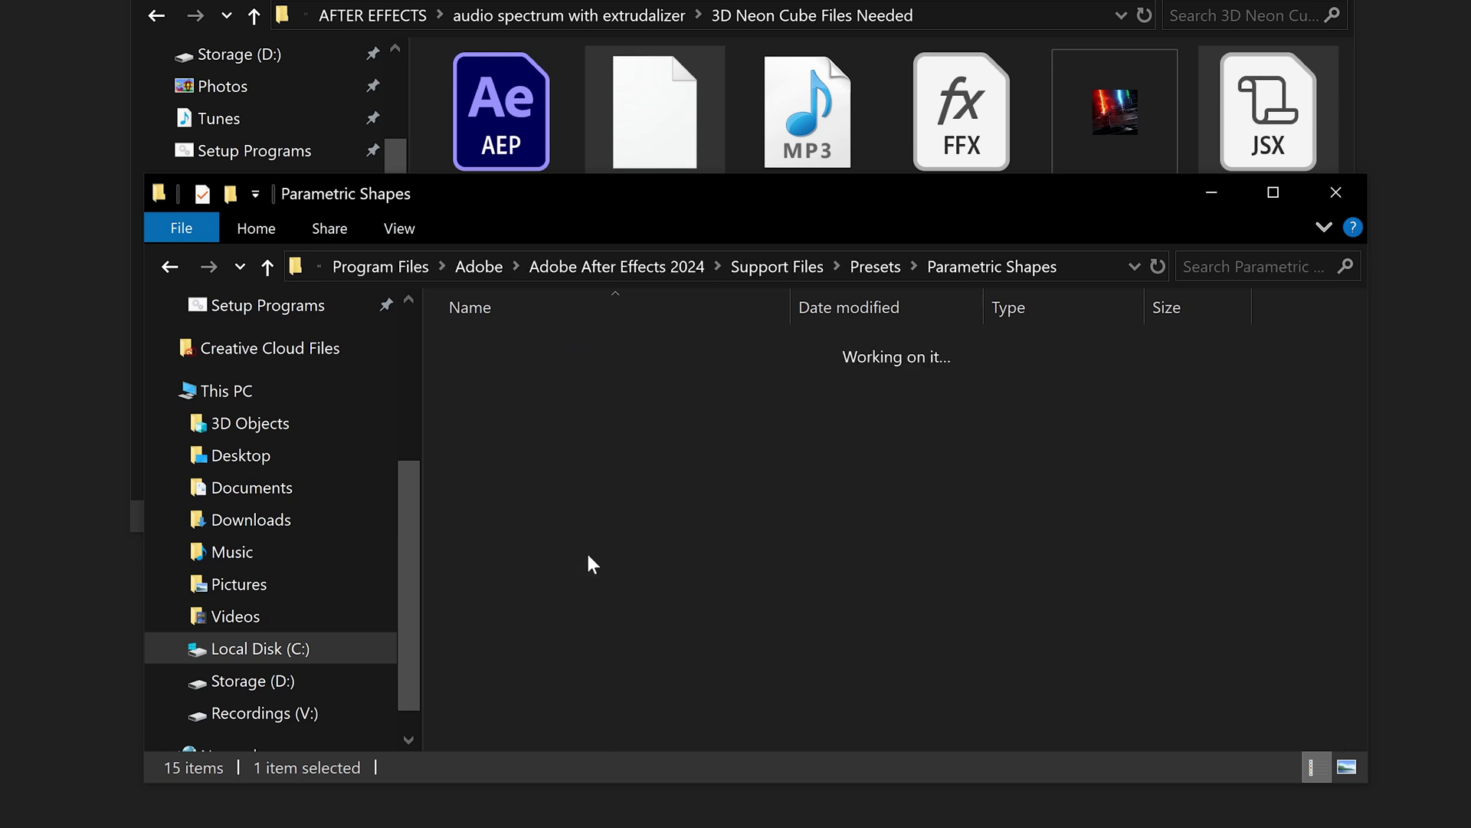
pyautogui.click(941, 146)
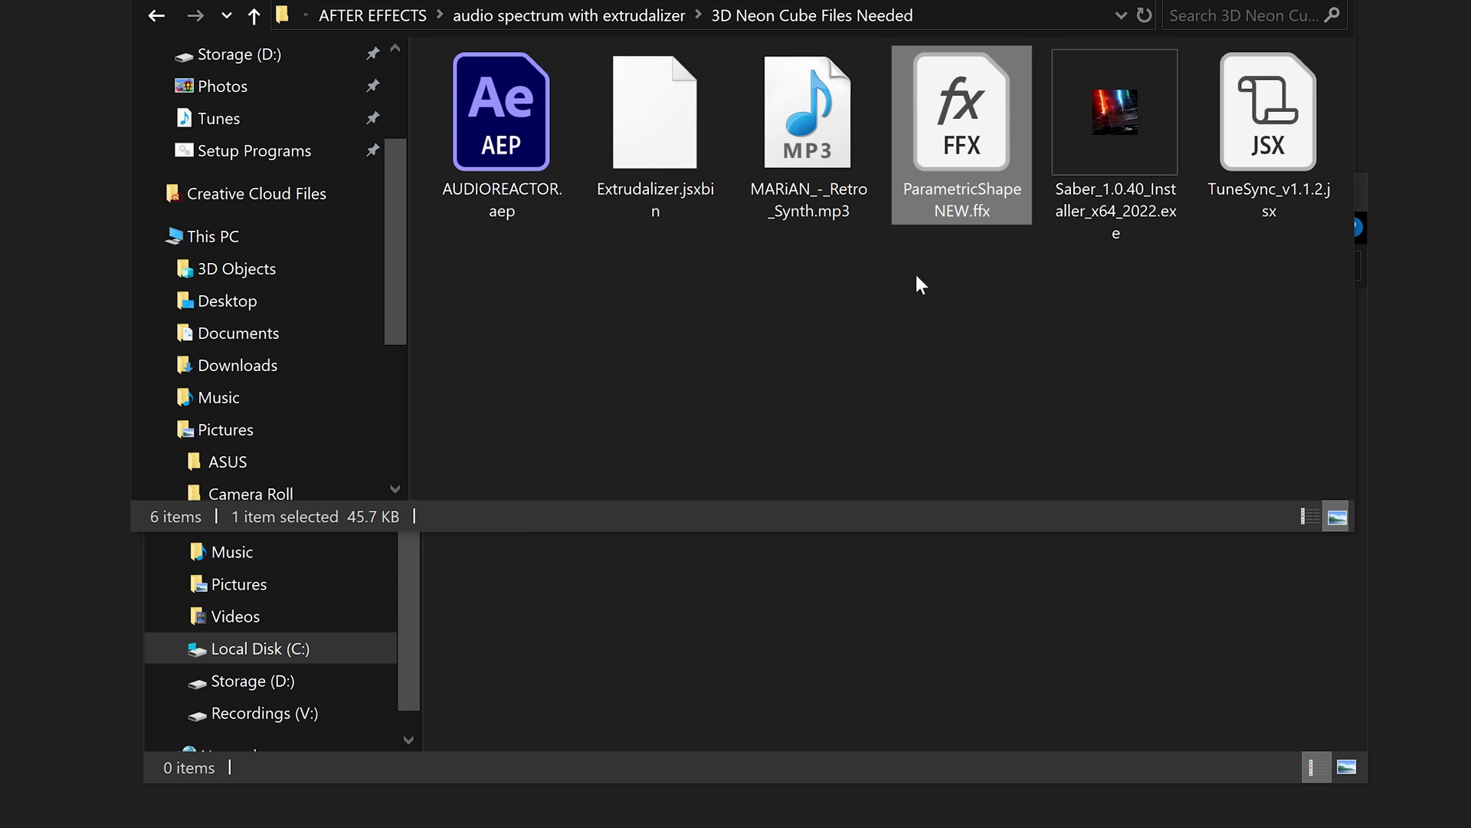
pyautogui.click(751, 617)
pyautogui.hotkey('ctrl', 'v')
pyautogui.click(763, 279)
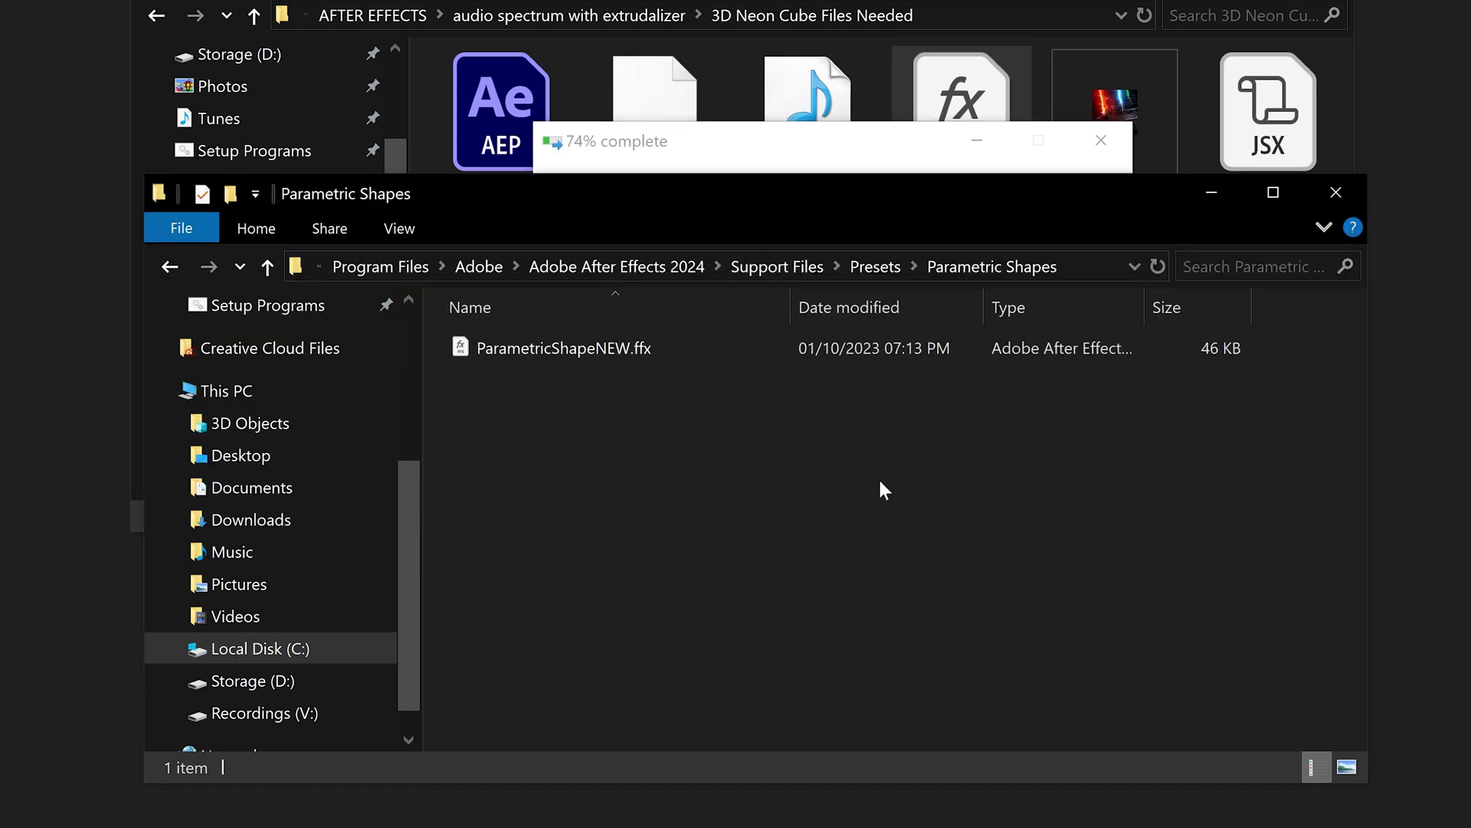
pyautogui.click(1212, 192)
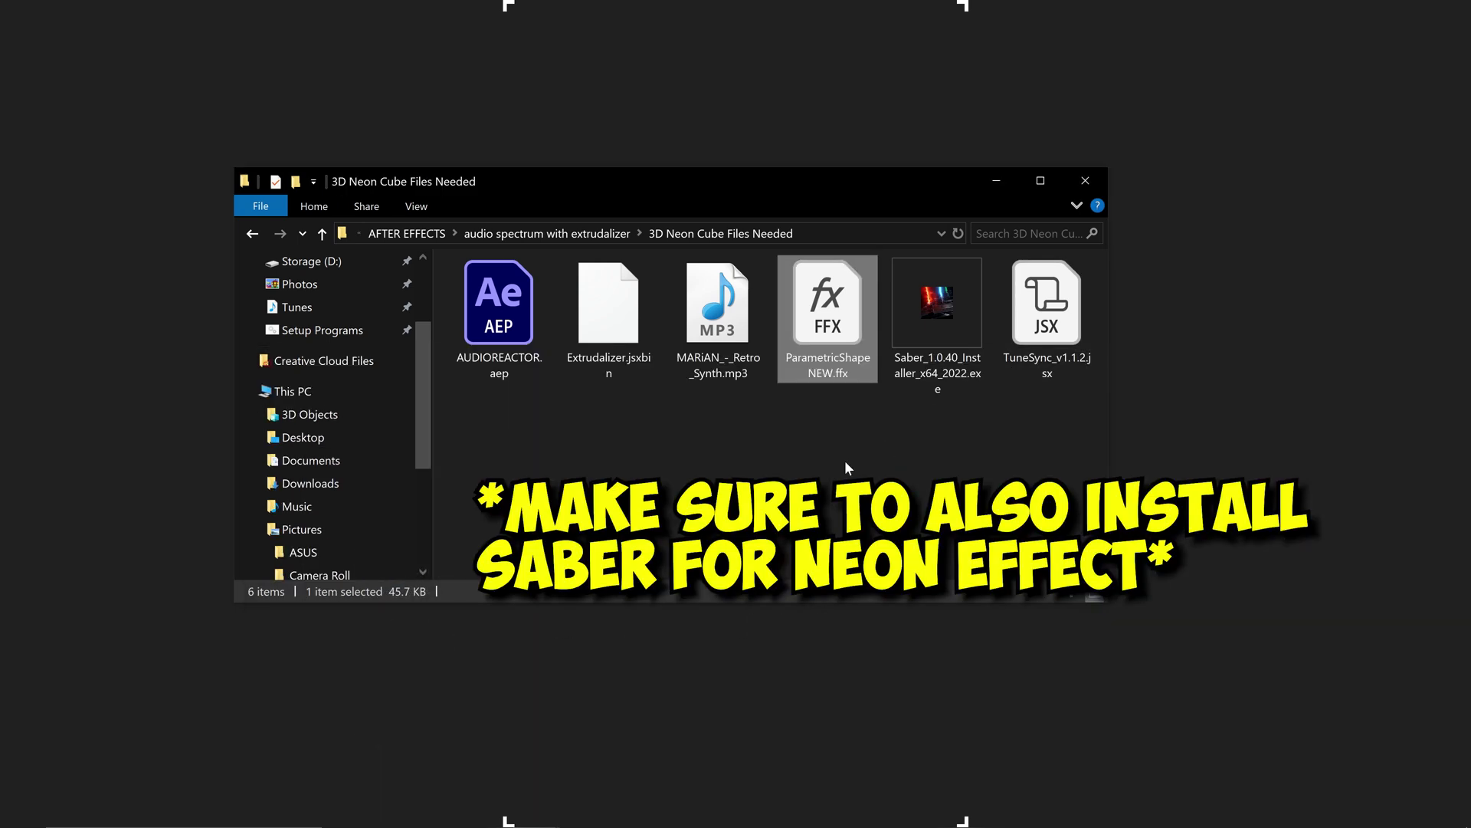
# Open the AUDIOREACTOR.aep project in After Effects and accept its version conversion
pyautogui.click(517, 341)
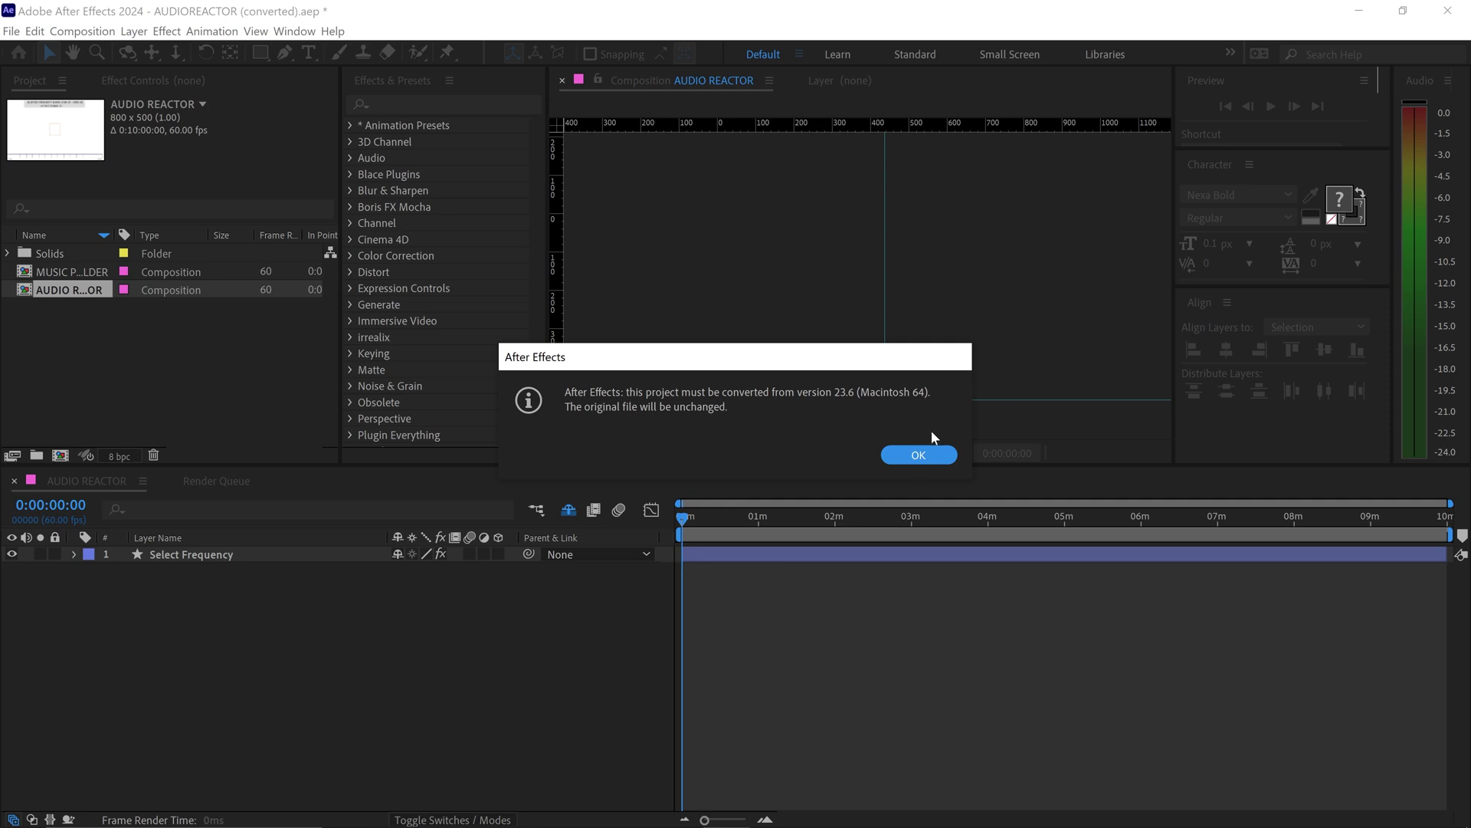
pyautogui.click(919, 455)
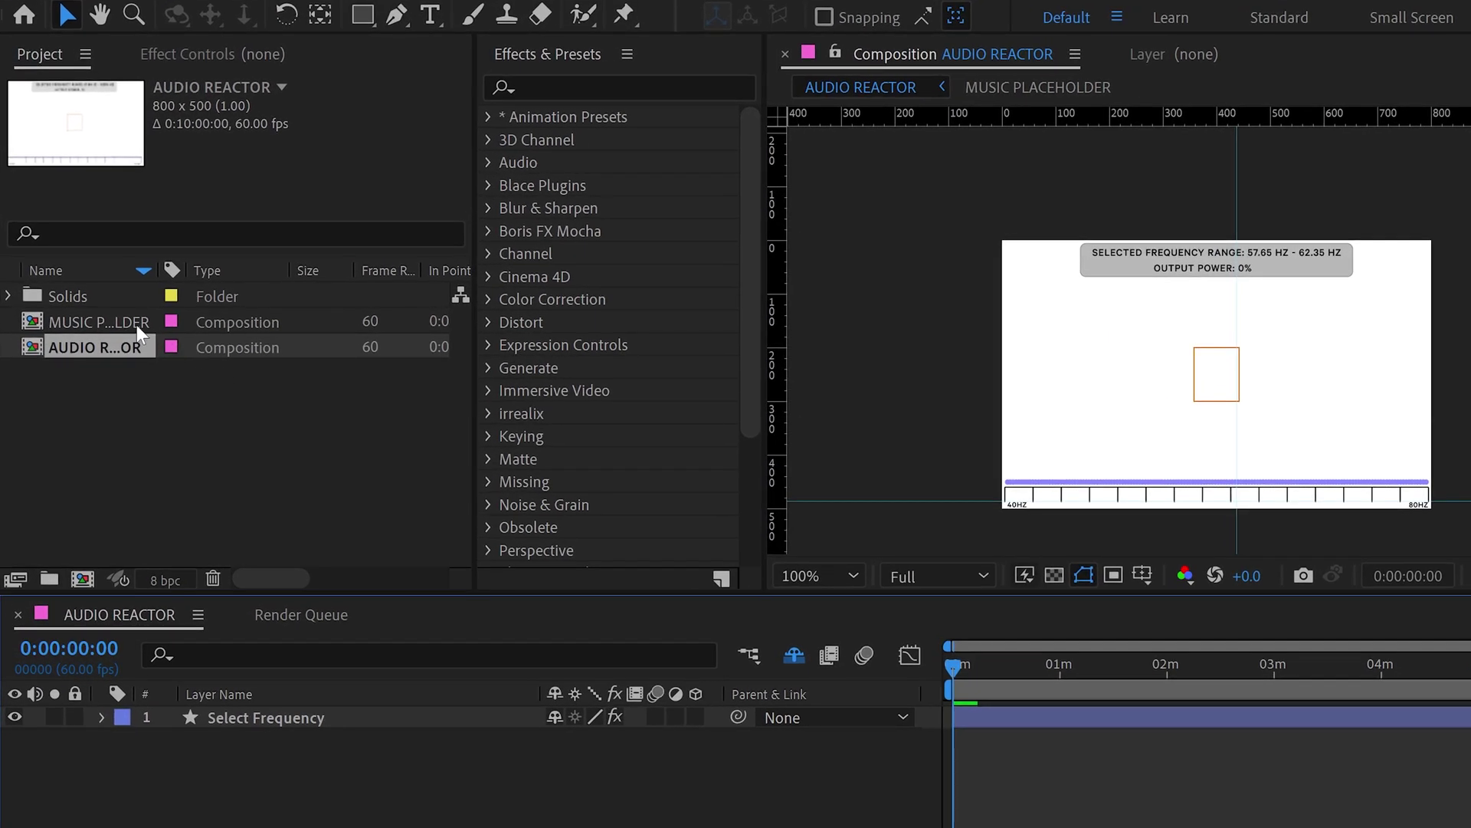
# Open the MUSIC PLACEHOLDER composition and add MARiAN_-_Retro_Synth.mp3 from the project files folder to its timeline
pyautogui.doubleClick(91, 324)
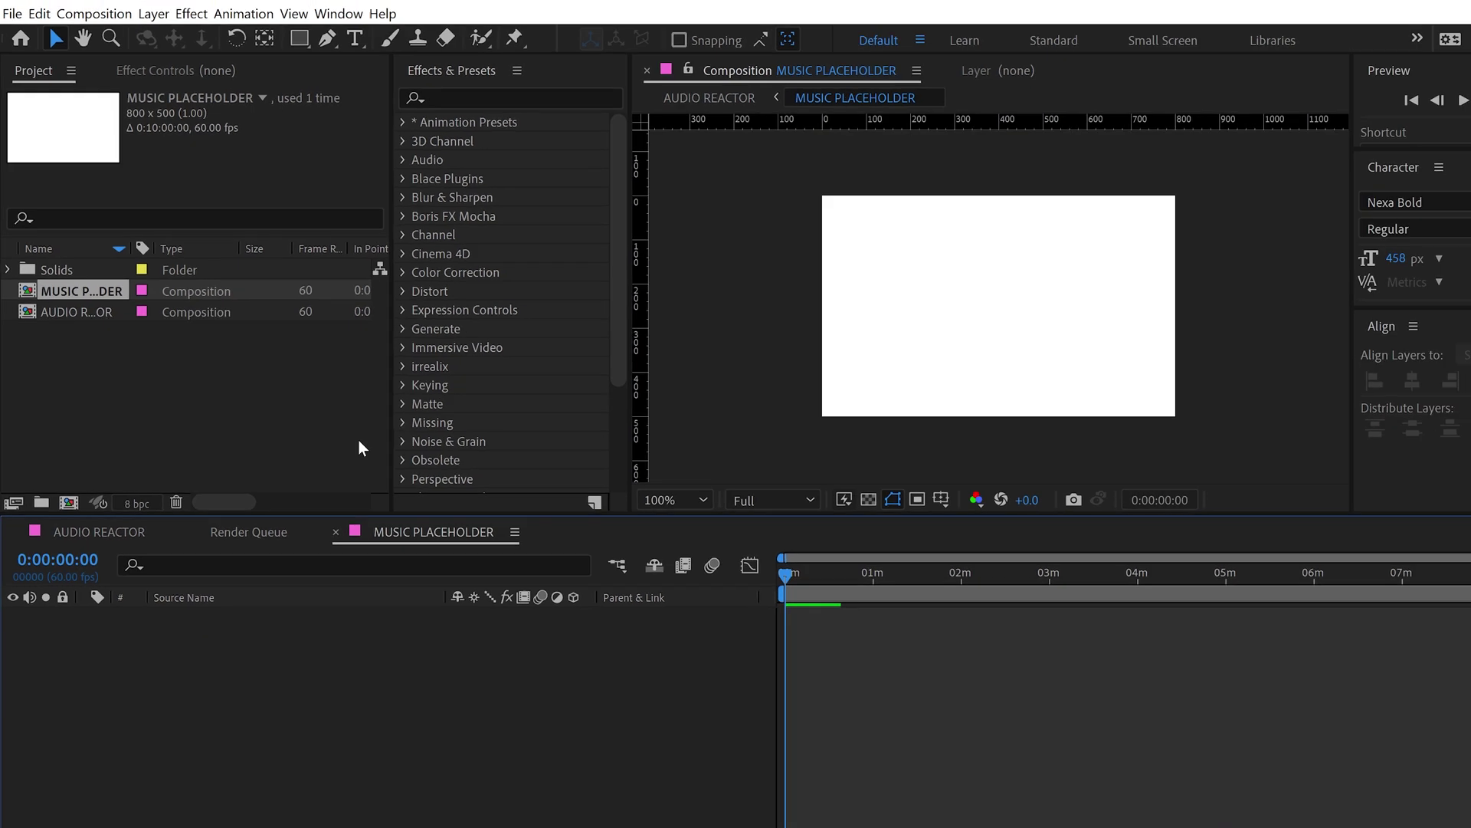
pyautogui.moveTo(536, 811)
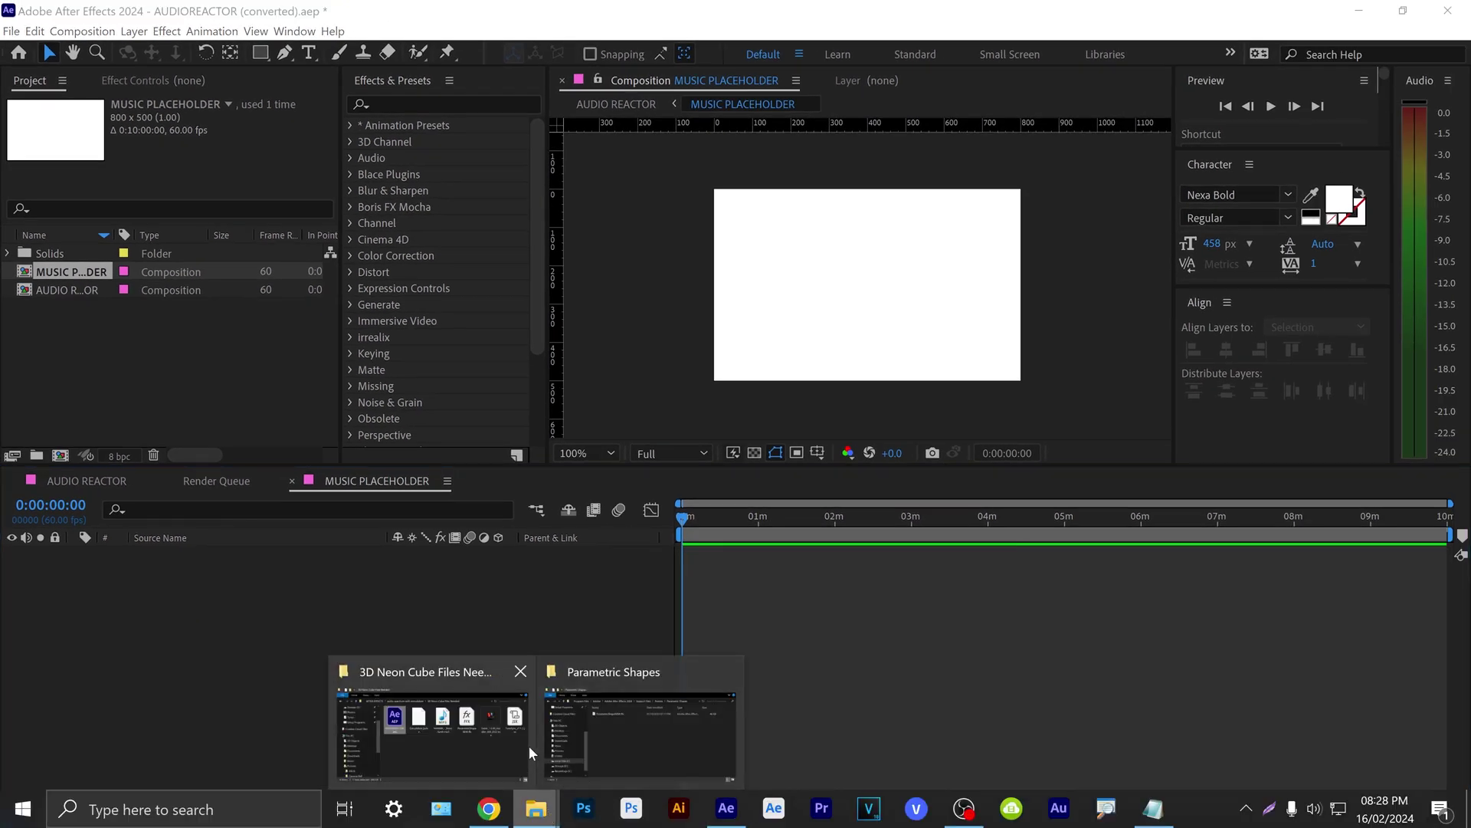
pyautogui.click(463, 729)
pyautogui.moveTo(718, 307); pyautogui.dragTo(487, 676)
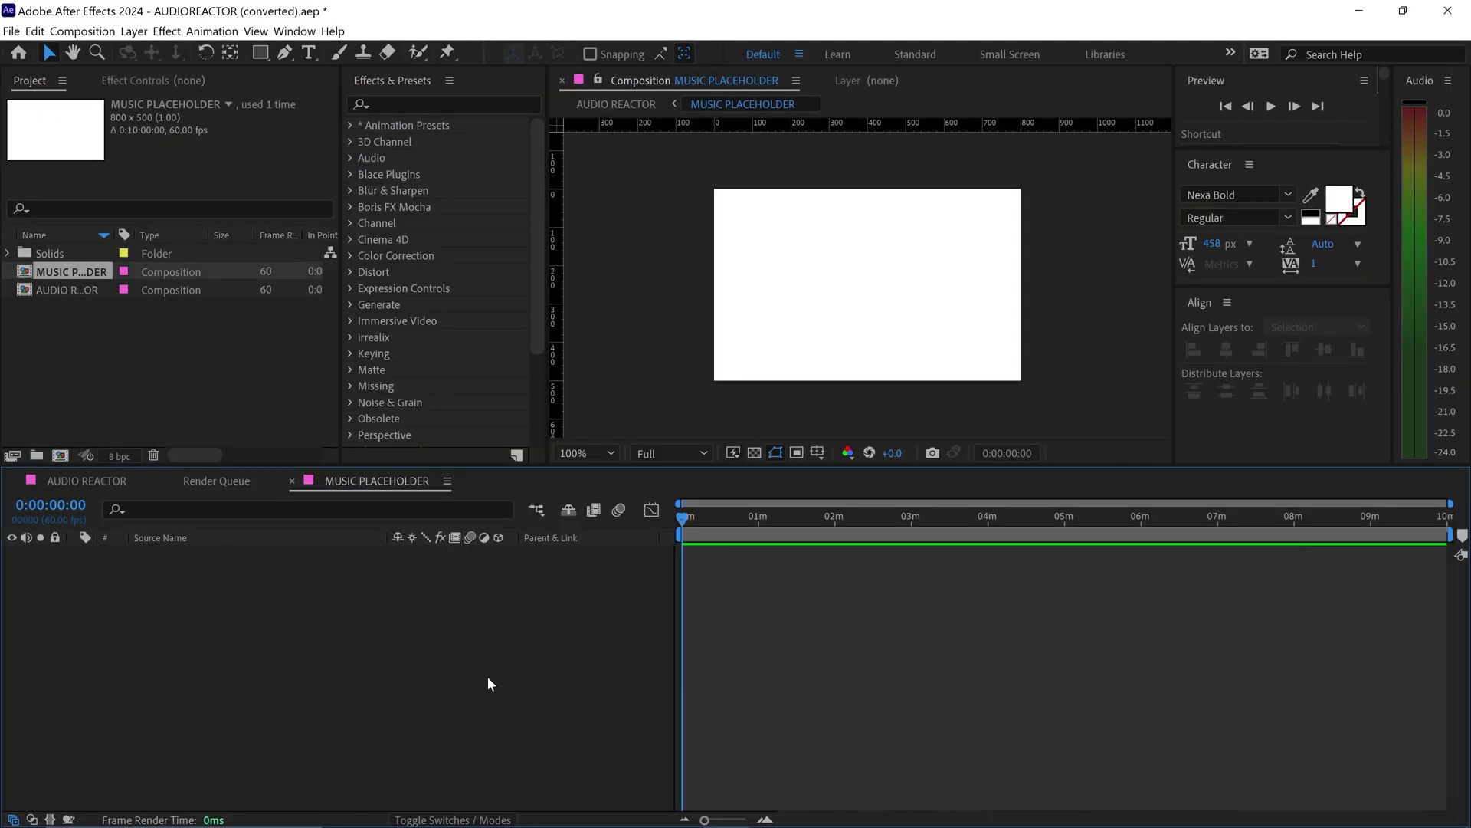
pyautogui.click(455, 640)
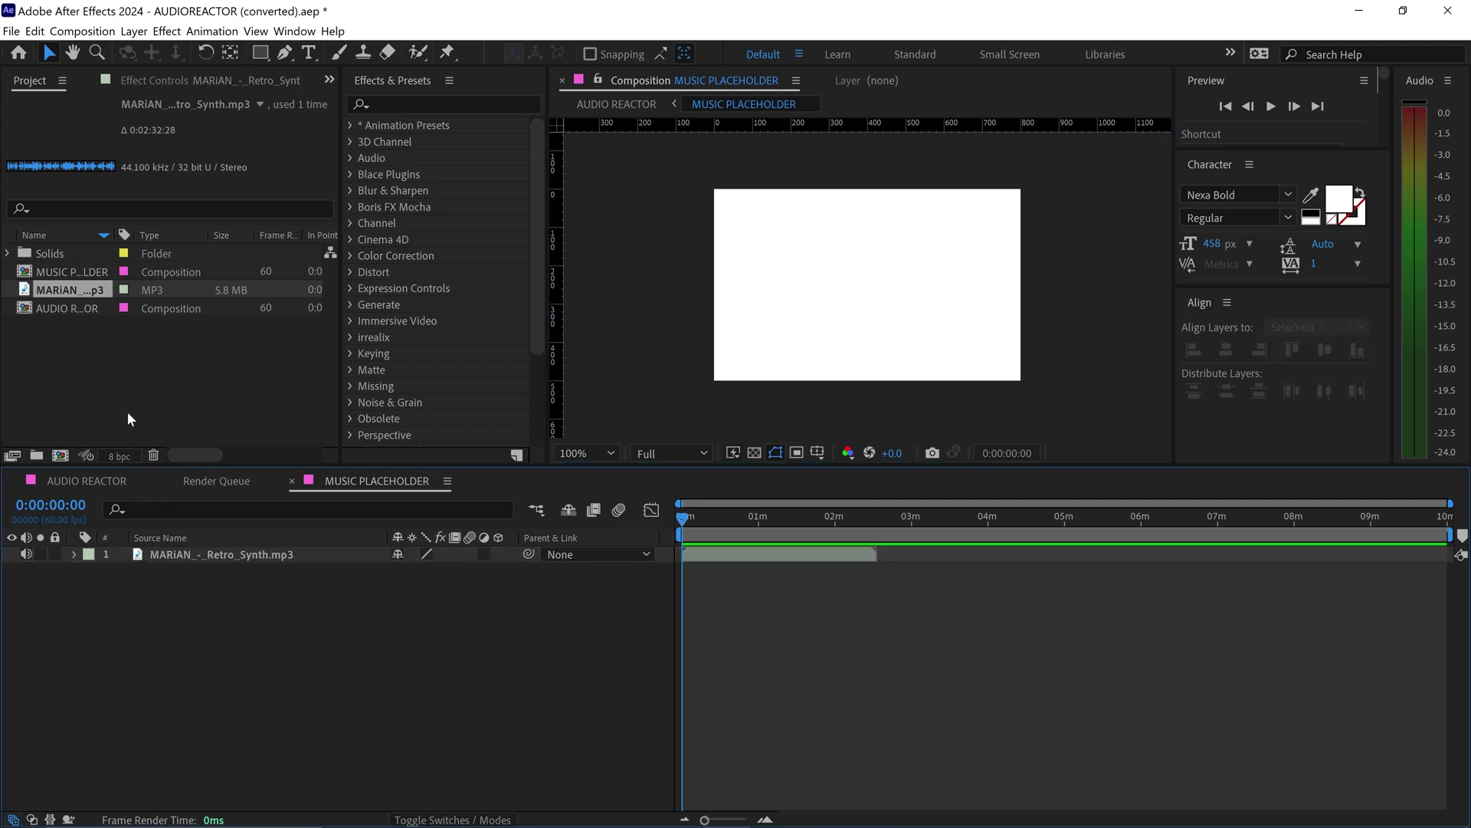
# Return to the AUDIO REACTOR composition and show the effect controls of the Select Frequency layer
pyautogui.click(89, 480)
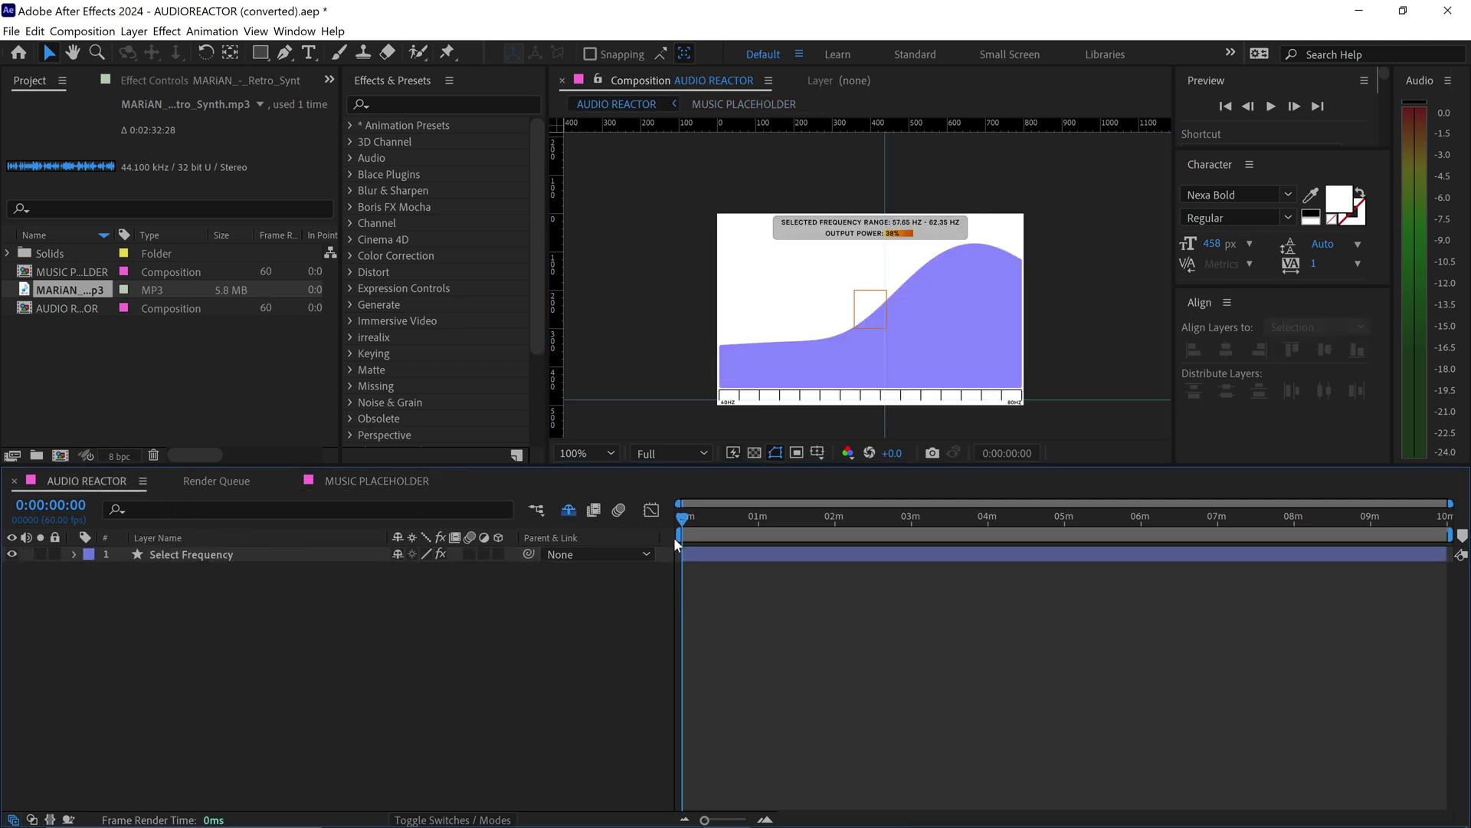
pyautogui.moveTo(688, 517)
pyautogui.mouseDown()
pyautogui.moveTo(720, 518)
pyautogui.moveTo(679, 518)
pyautogui.mouseUp()
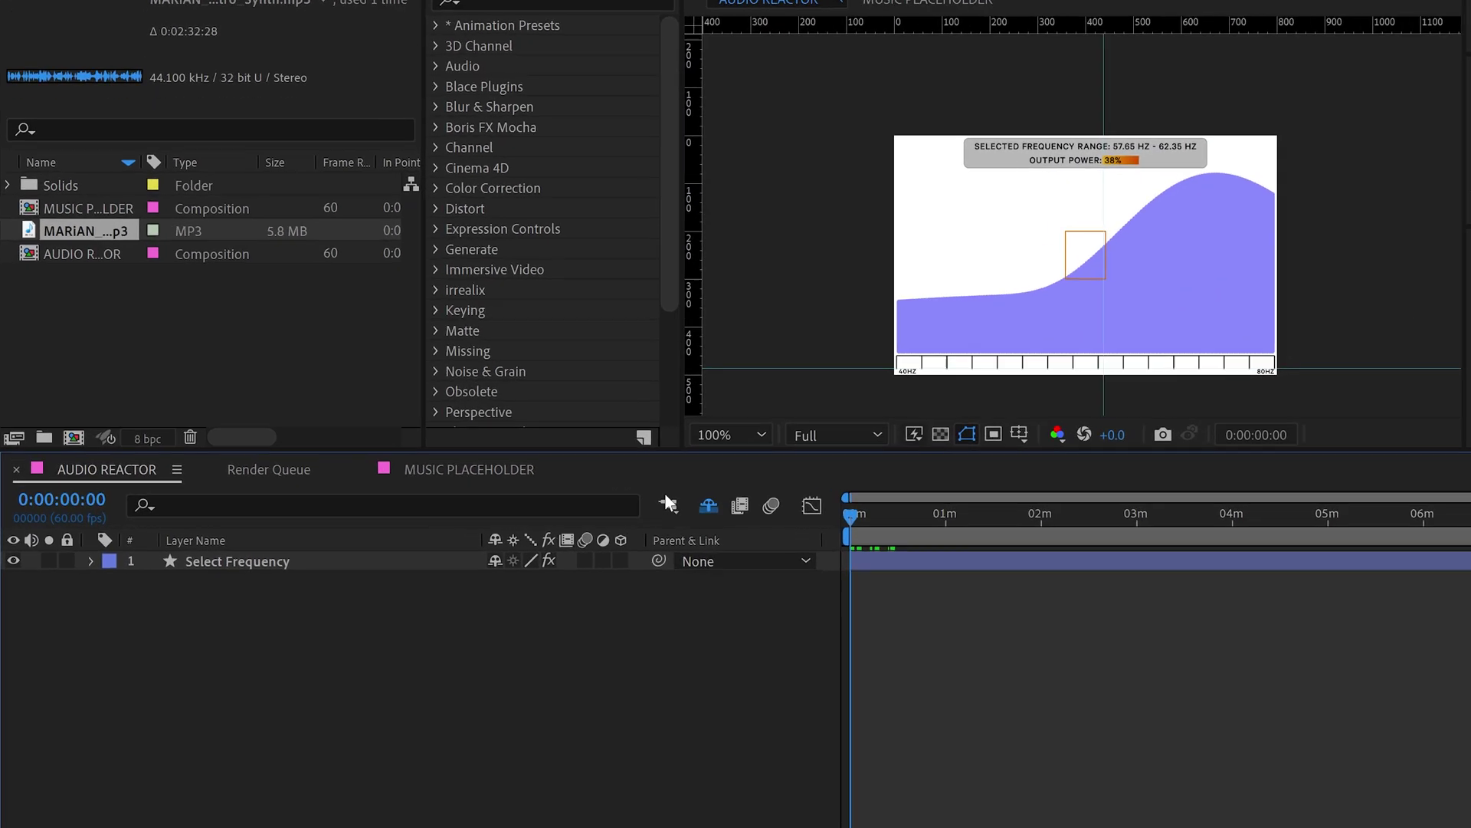
pyautogui.click(230, 554)
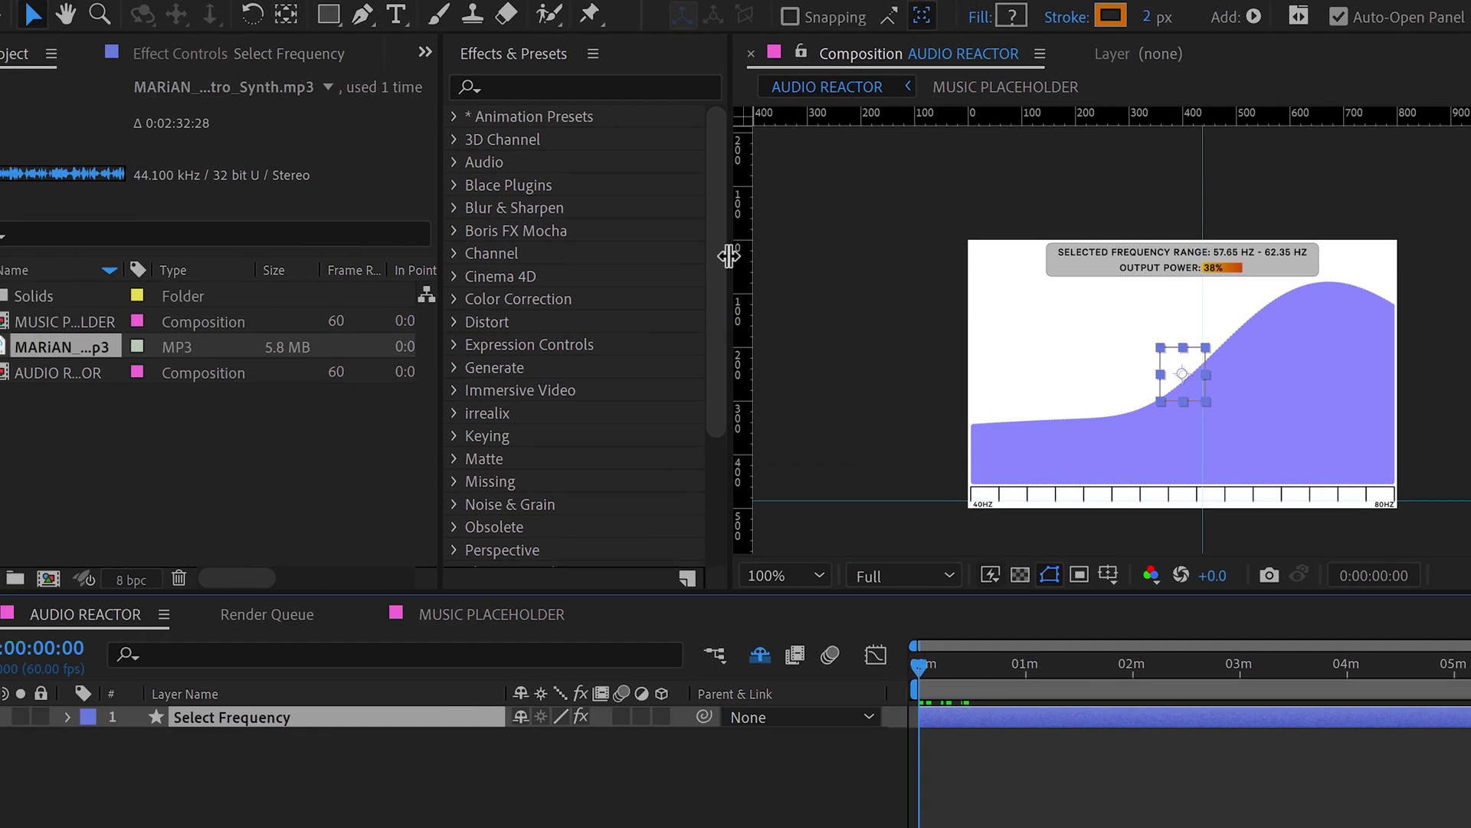
pyautogui.click(193, 52)
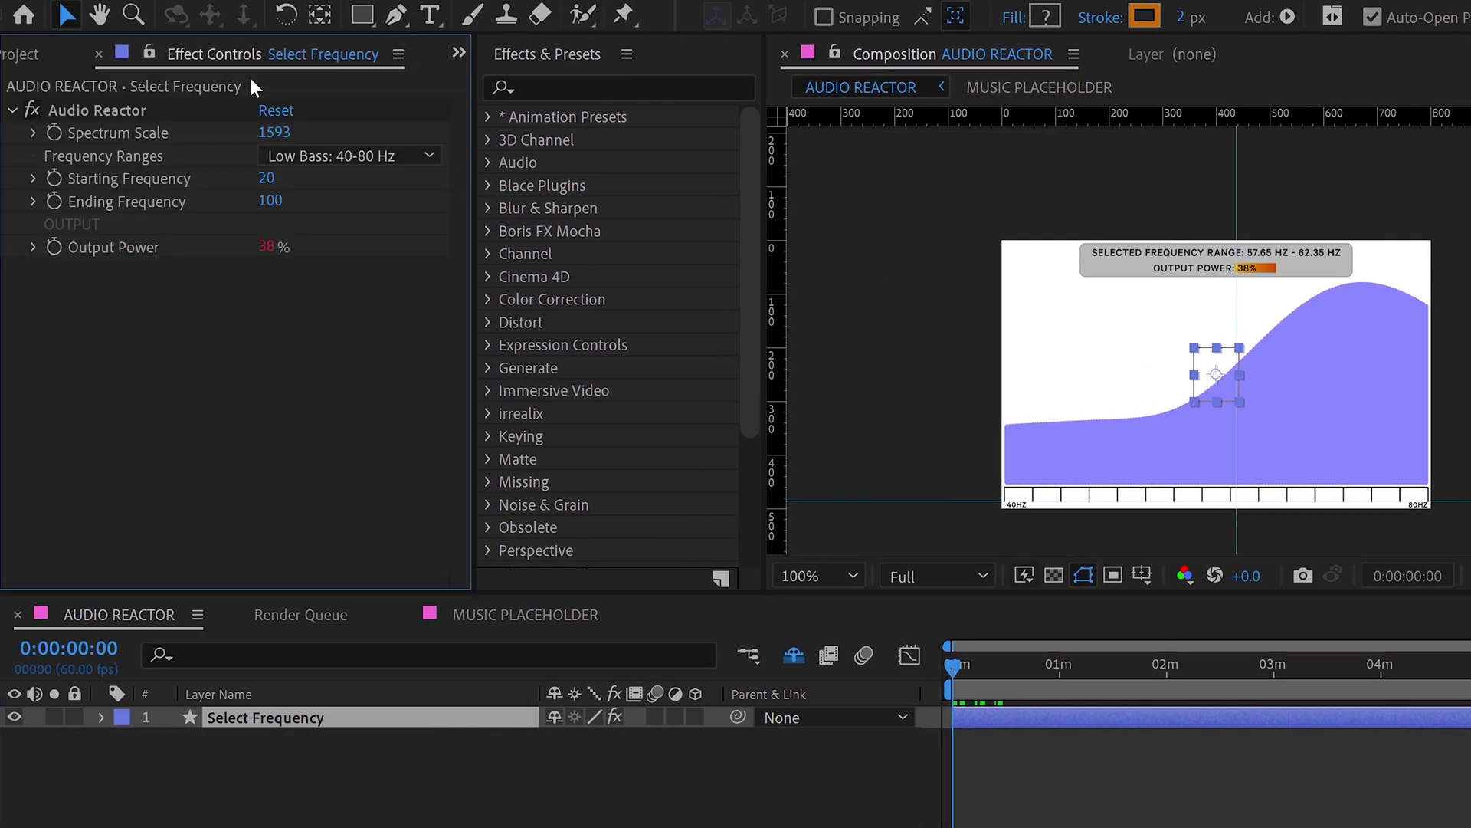
# Set the Audio Reactor's Ending Frequency to 211 and its Frequency Ranges option to MANUAL
pyautogui.click(272, 200)
pyautogui.write('21')
pyautogui.press('Return')
pyautogui.click(338, 157)
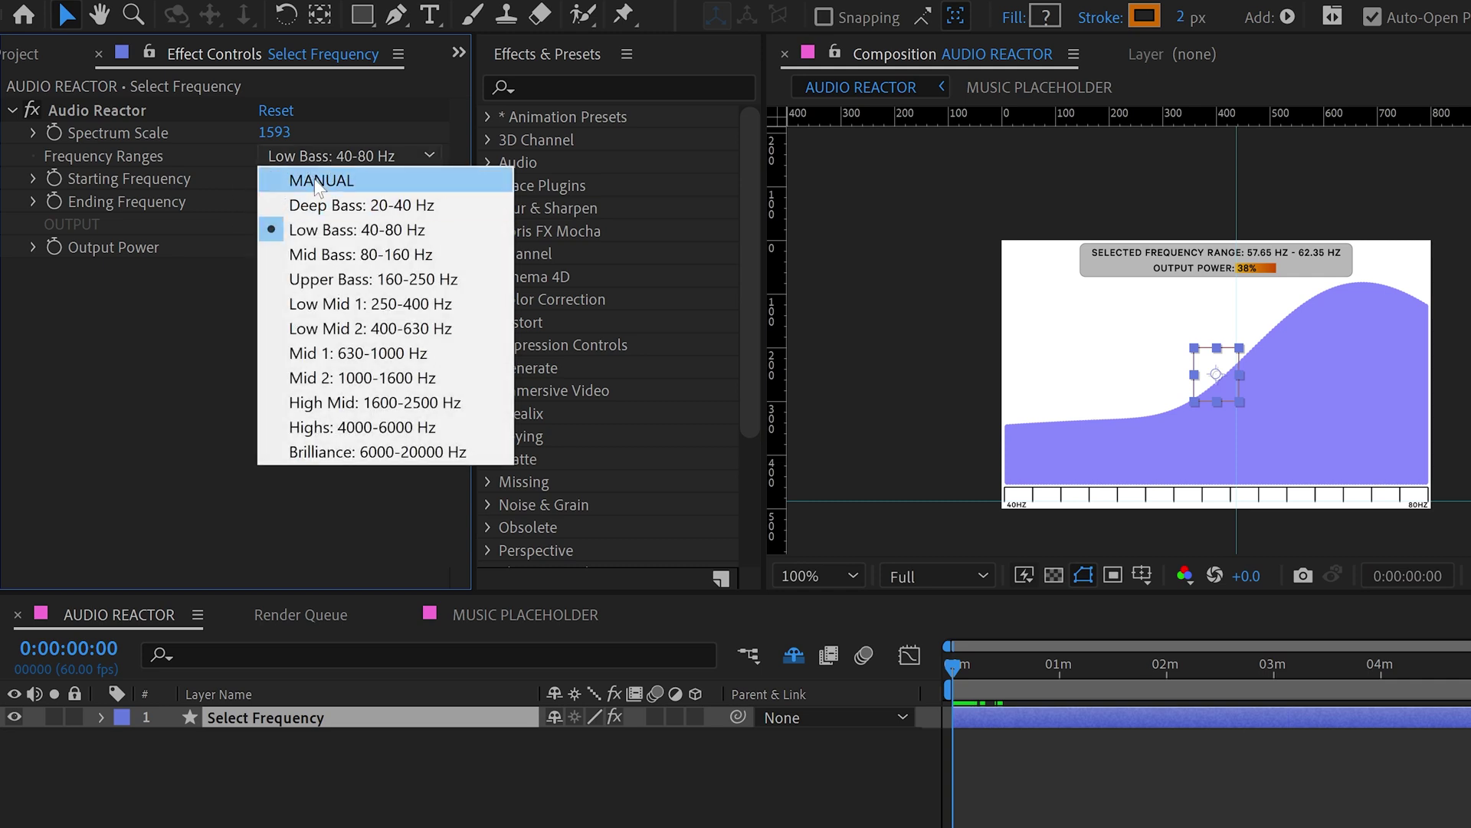
pyautogui.click(315, 179)
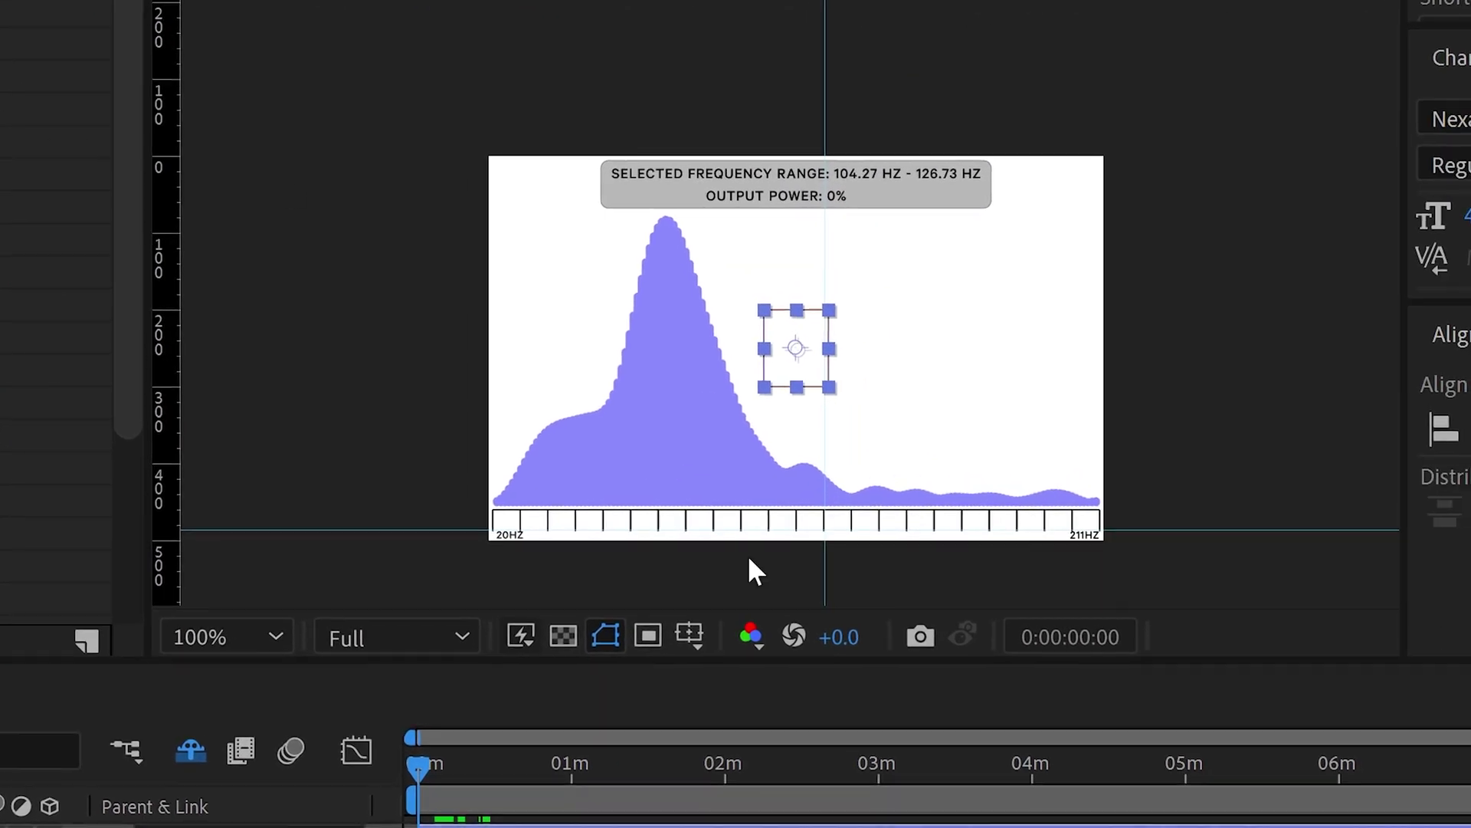
# Place the frequency selection box over the bass peak at about 58–73 Hz near 18 seconds, and check its response around 20 seconds
pyautogui.moveTo(417, 764); pyautogui.dragTo(461, 772)
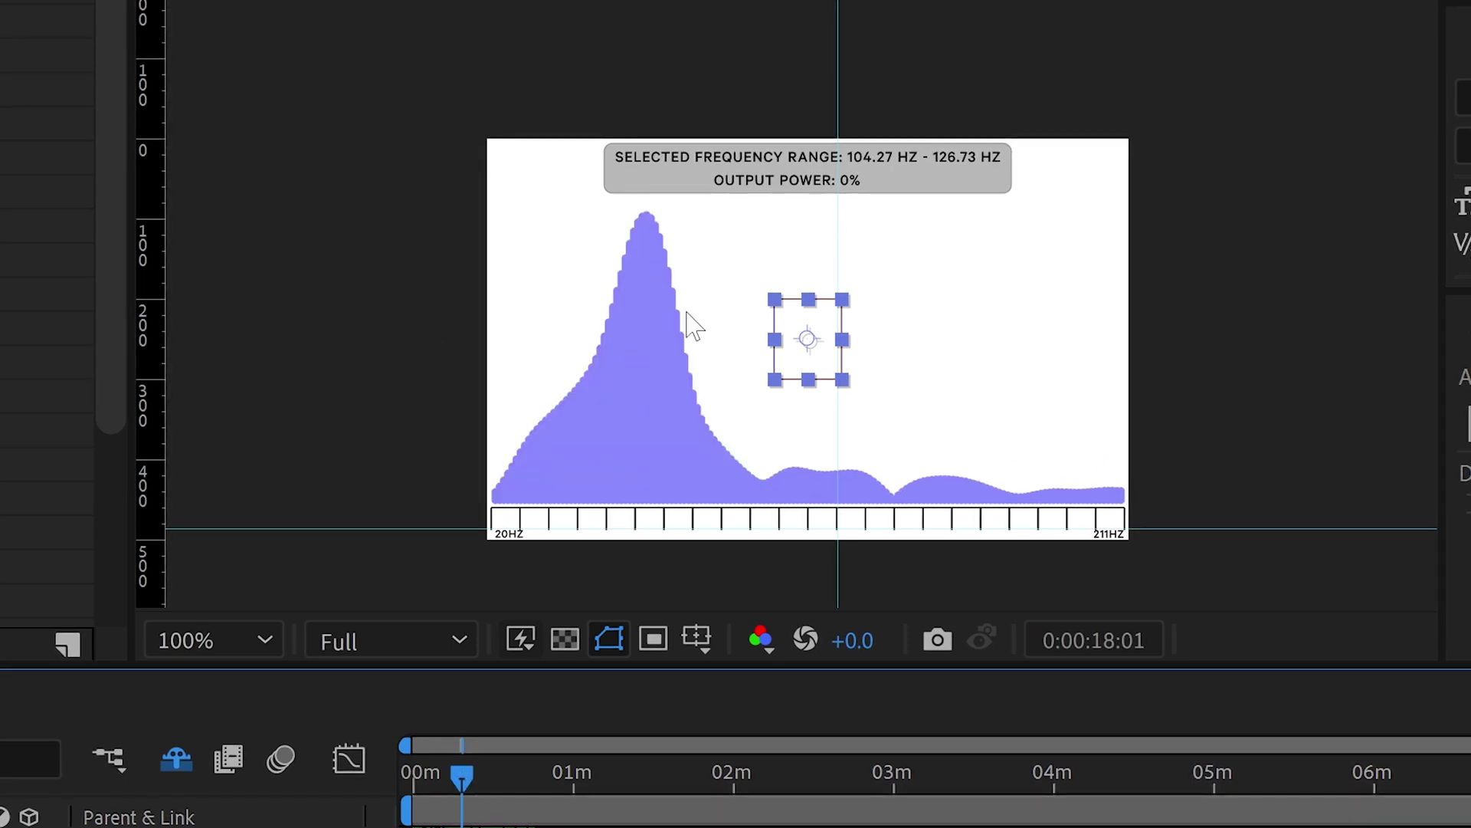
pyautogui.moveTo(828, 319); pyautogui.dragTo(666, 336)
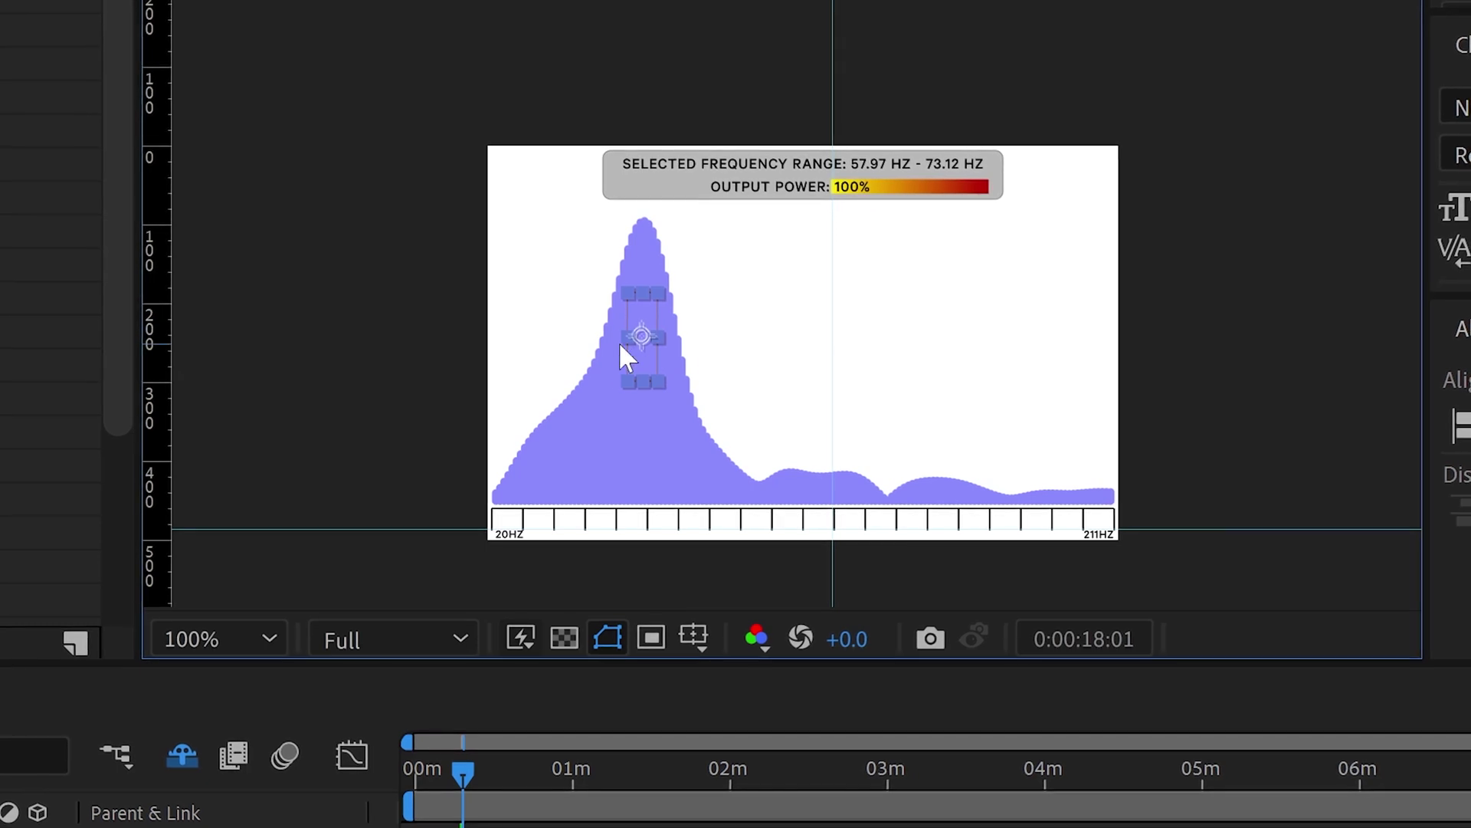
pyautogui.moveTo(642, 290); pyautogui.dragTo(640, 288)
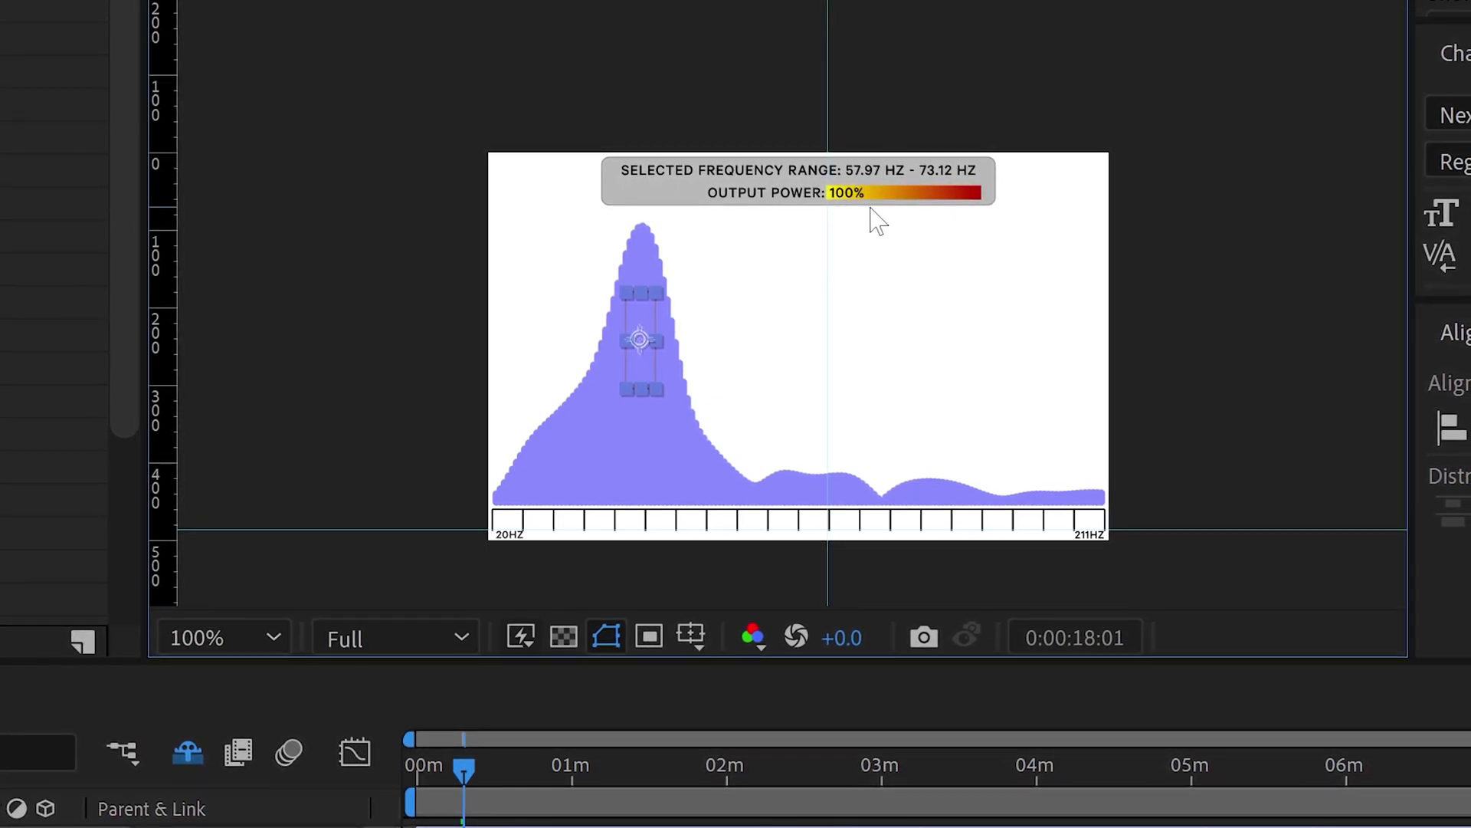
pyautogui.moveTo(464, 735); pyautogui.dragTo(477, 736)
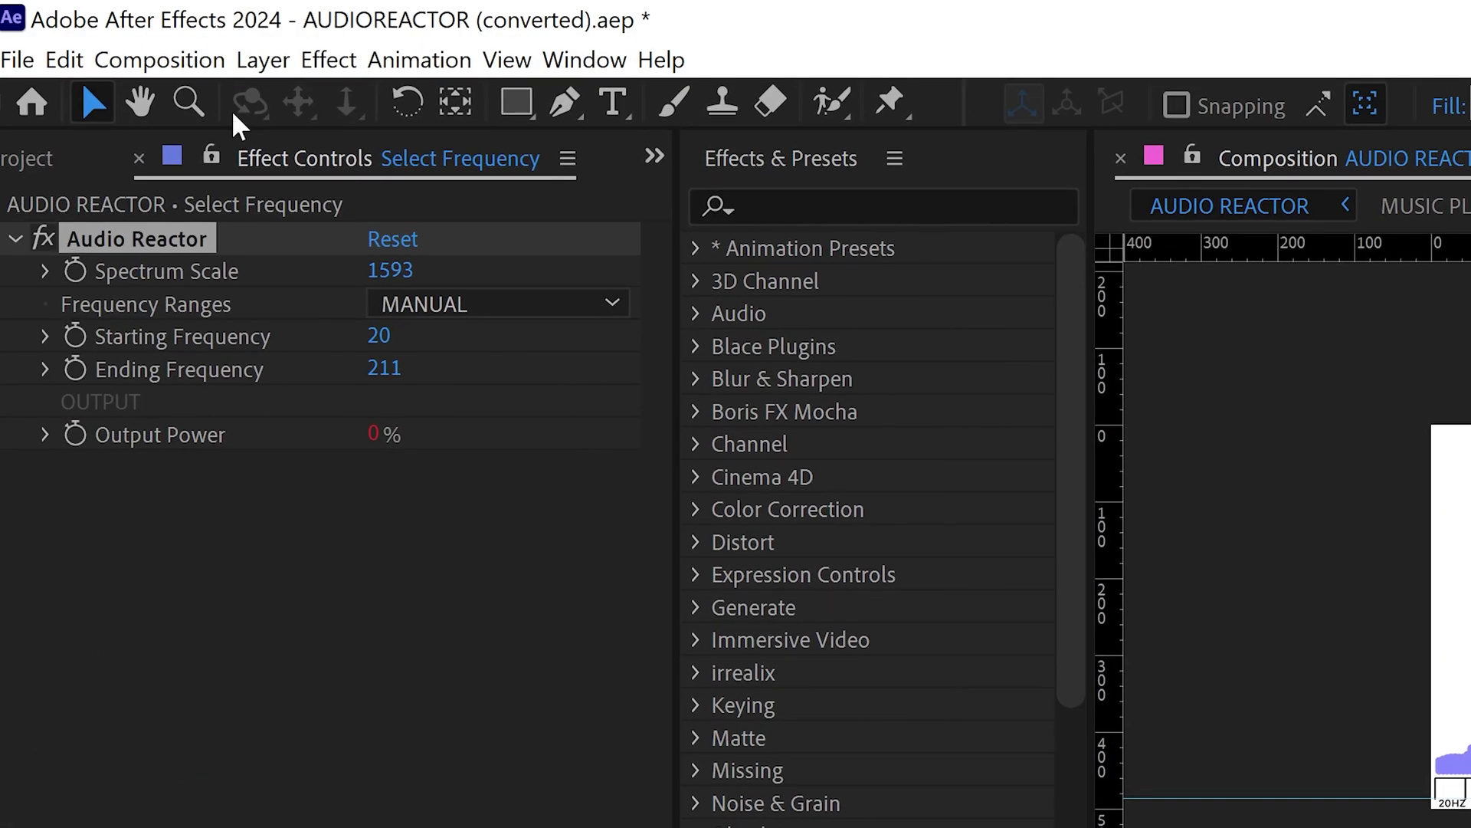
# Create a 1920 × 1080 px composition named Comp 1 at 60 frames per second with a duration of 0:03:00:00
pyautogui.click(188, 66)
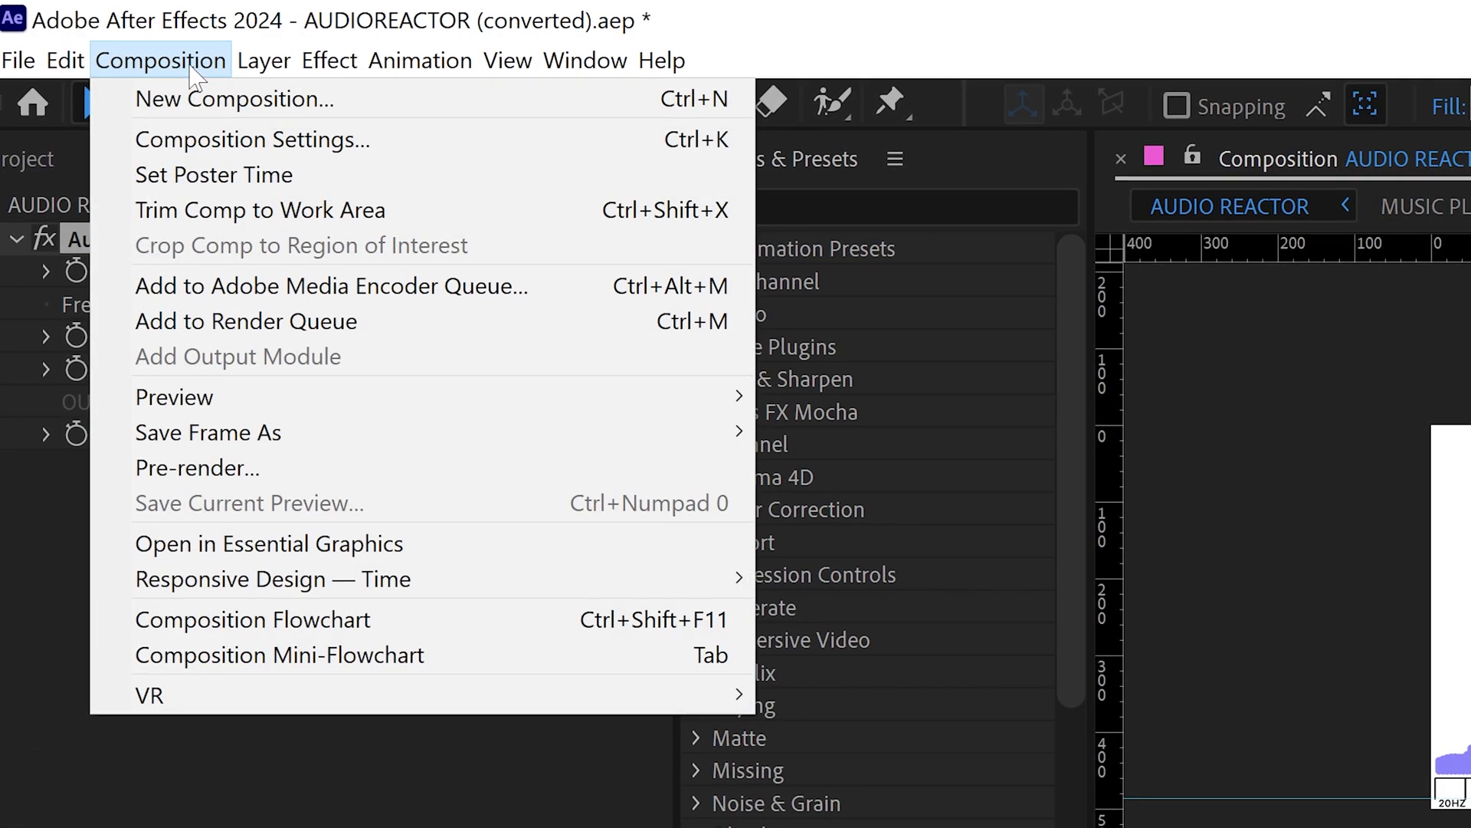
pyautogui.click(256, 138)
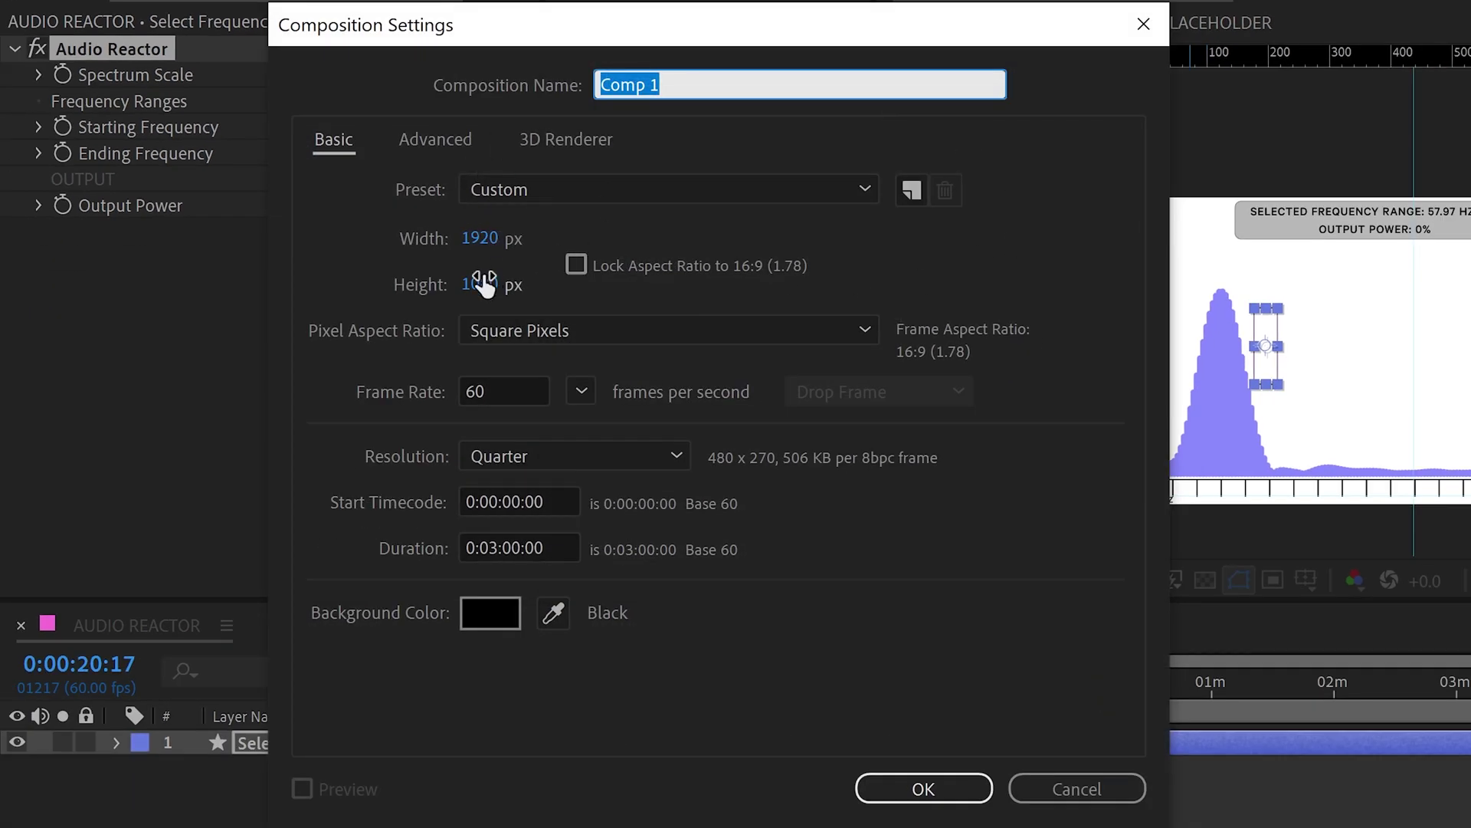
pyautogui.click(506, 390)
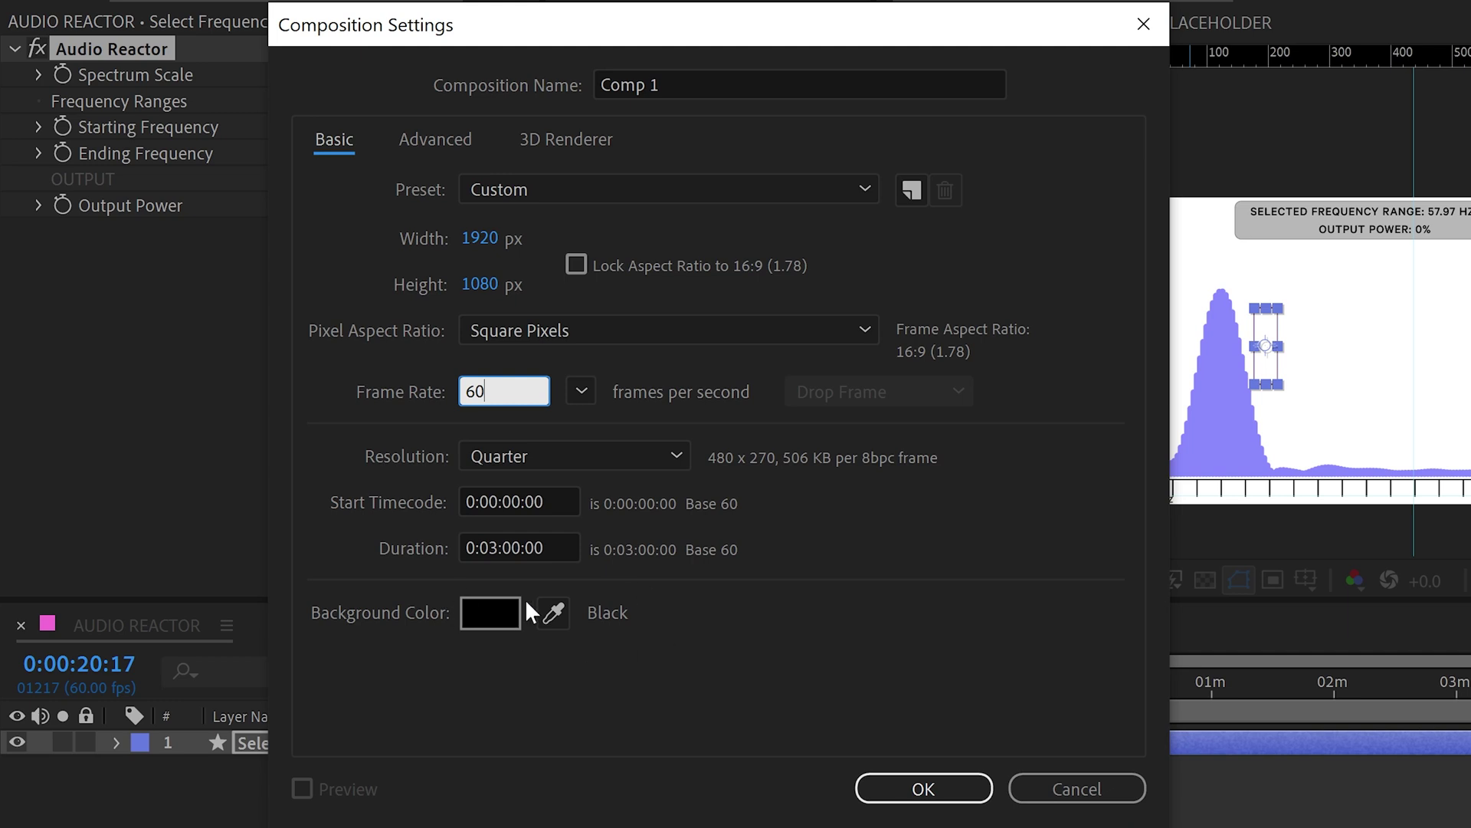
pyautogui.click(924, 788)
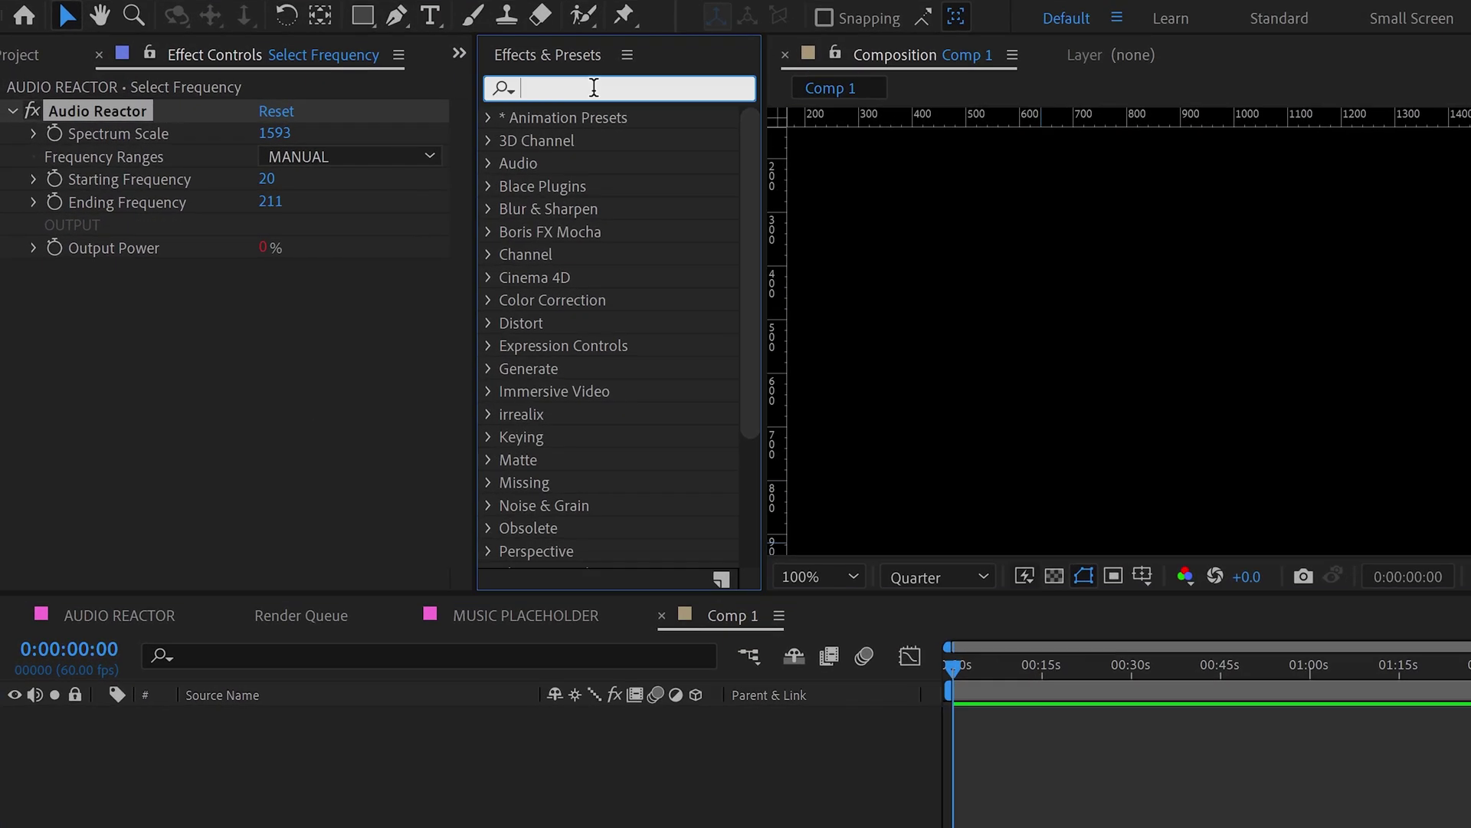
# Find the ParametricShapeNEW animation preset and apply it to the empty composition as a new shape layer
pyautogui.click(425, 95)
pyautogui.write('para')
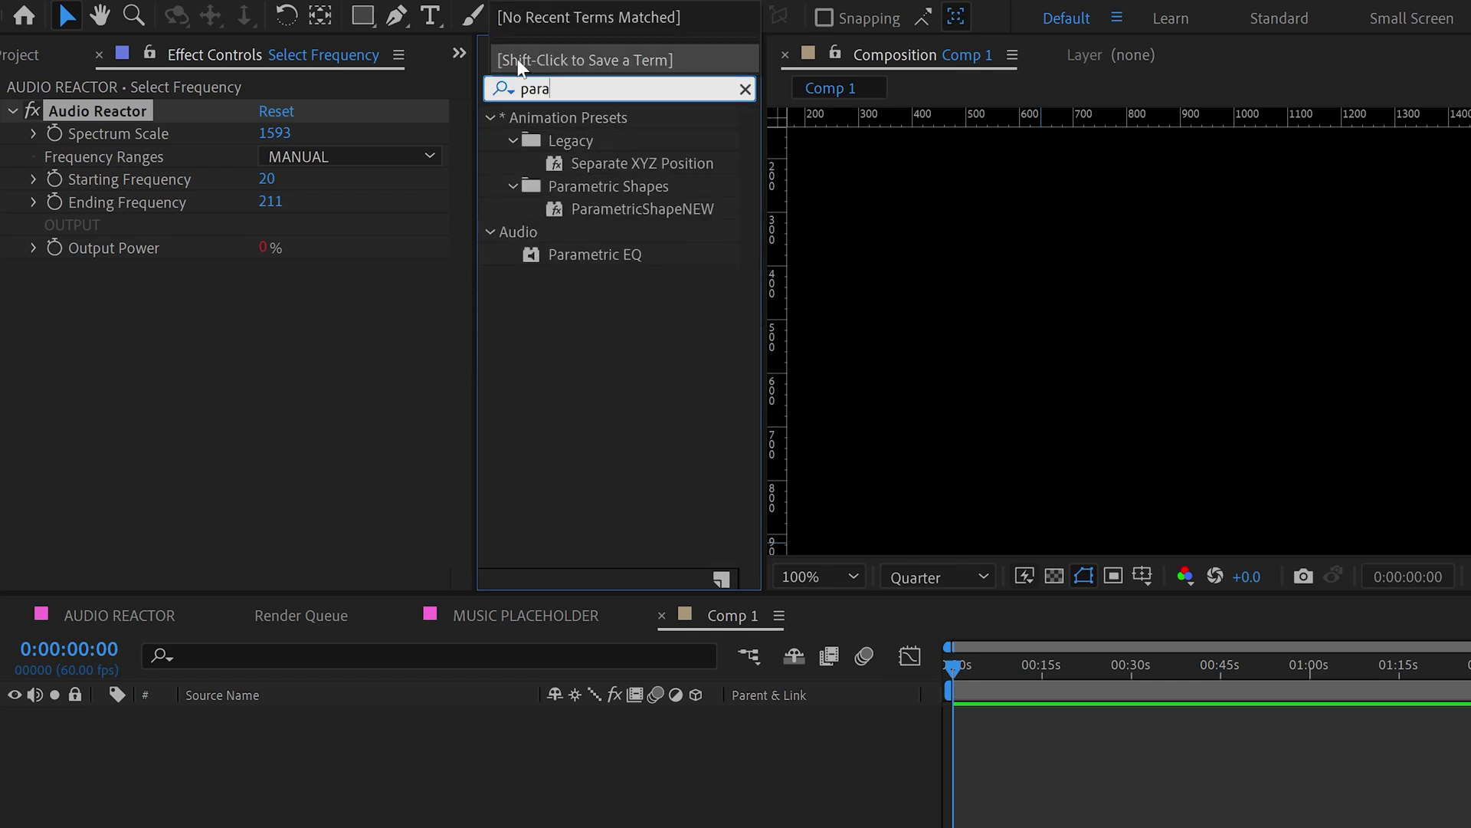
pyautogui.click(615, 210)
pyautogui.doubleClick(614, 208)
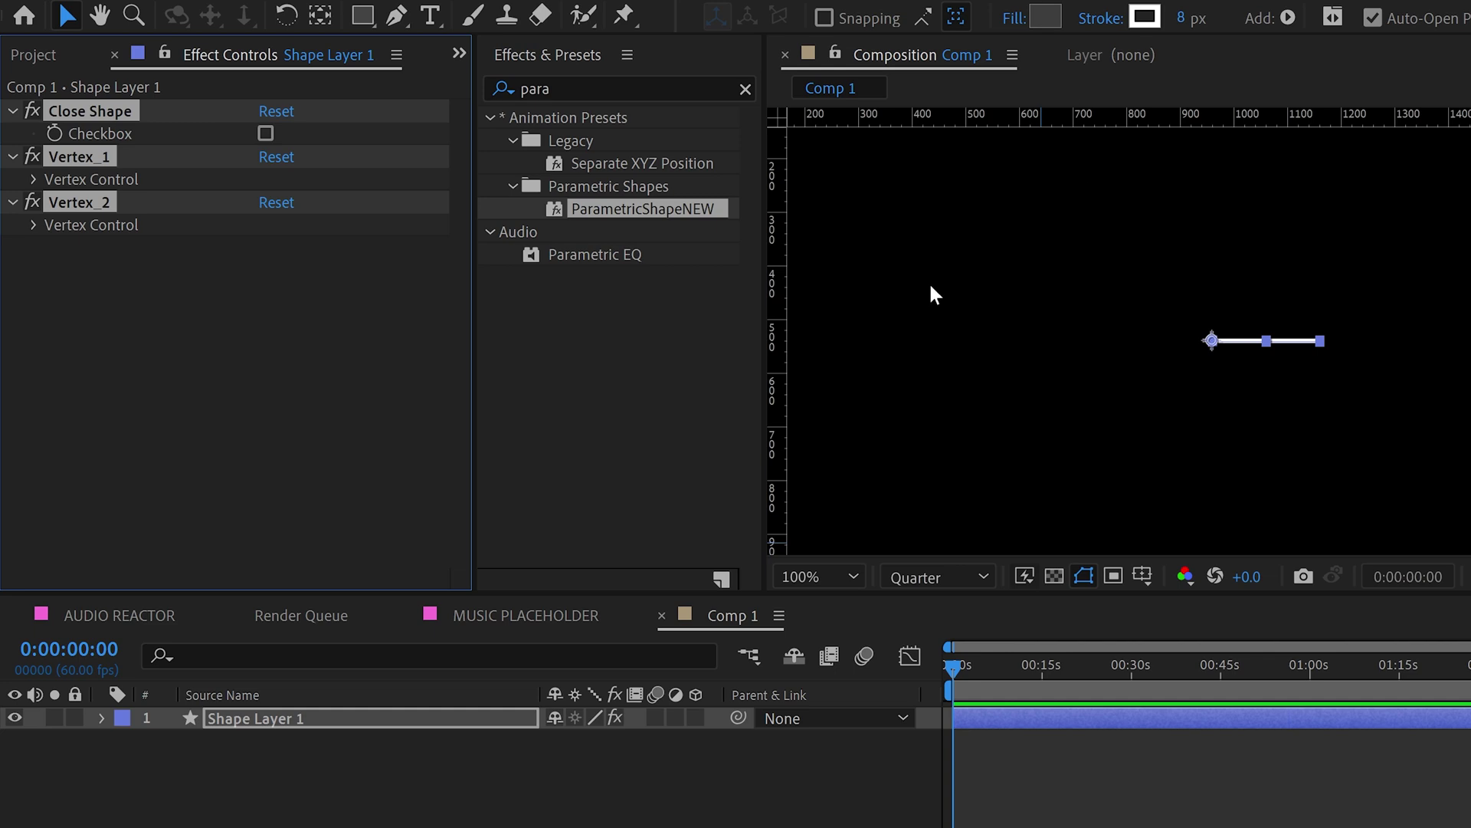
pyautogui.press(',')
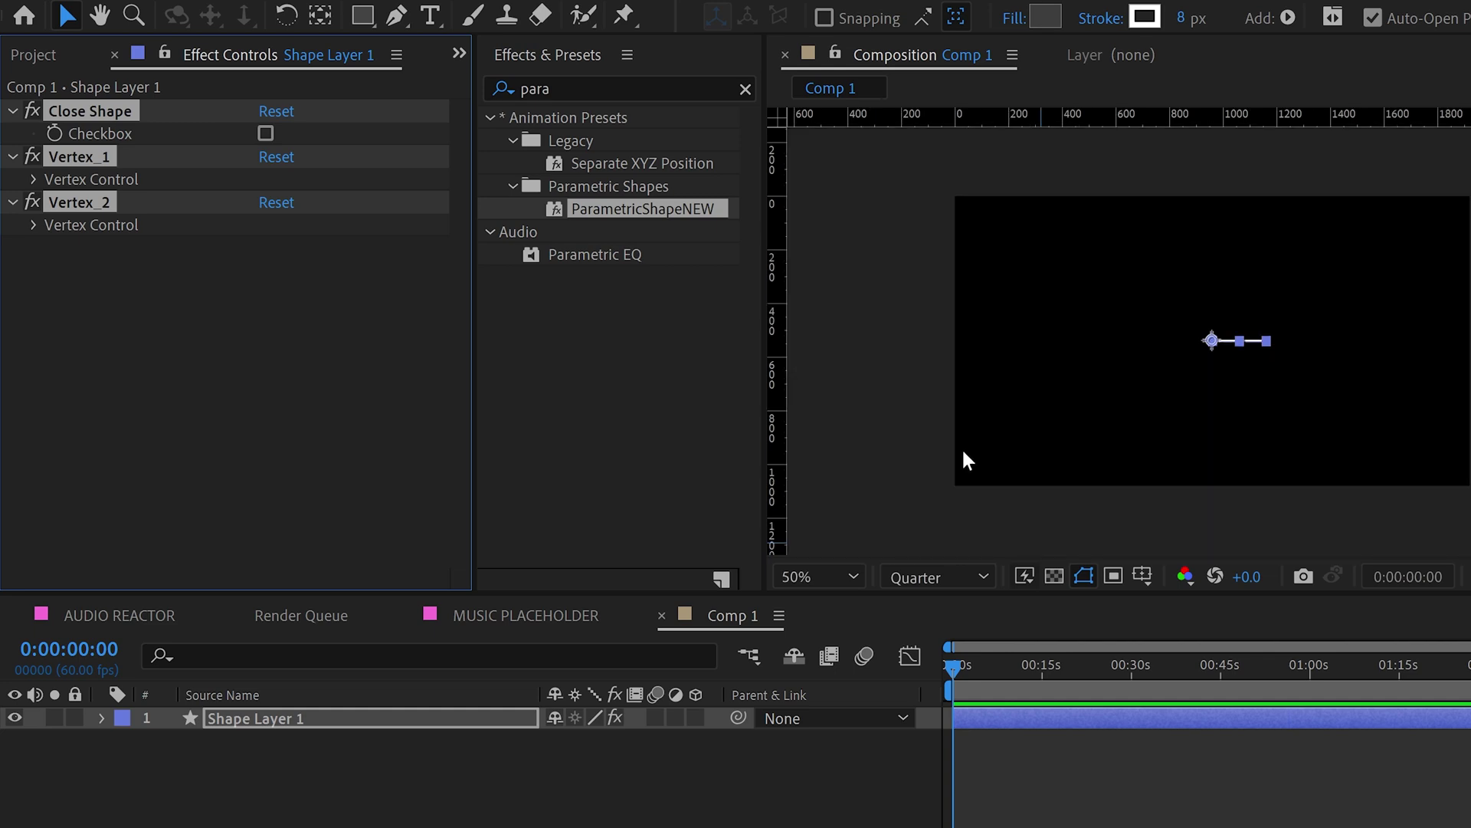
pyautogui.click(824, 577)
pyautogui.click(835, 624)
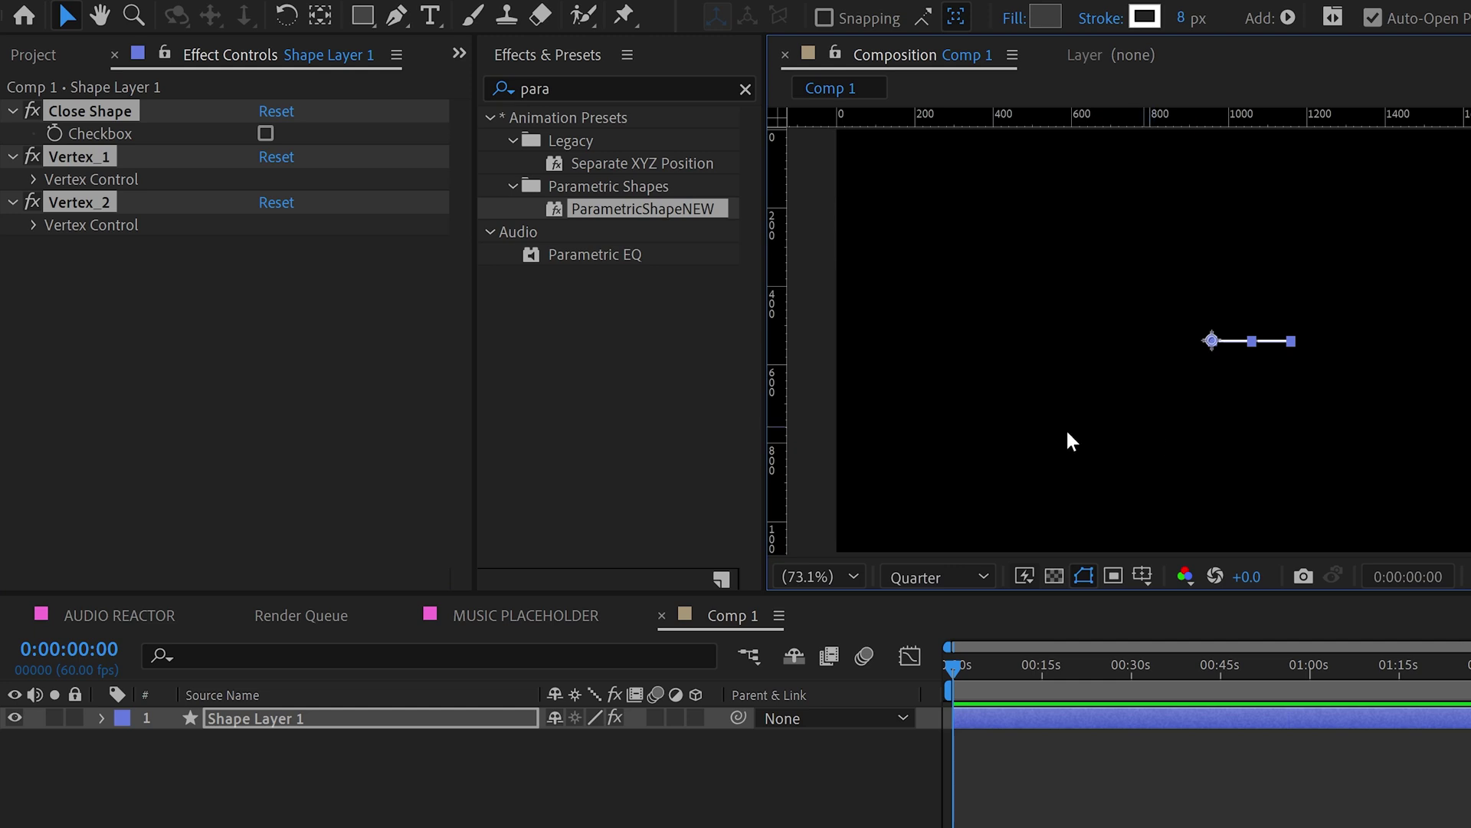
# Duplicate the Vertex_1 and Vertex_2 effects and arrange the four vertex effects in numerical order
pyautogui.click(277, 337)
pyautogui.click(84, 162)
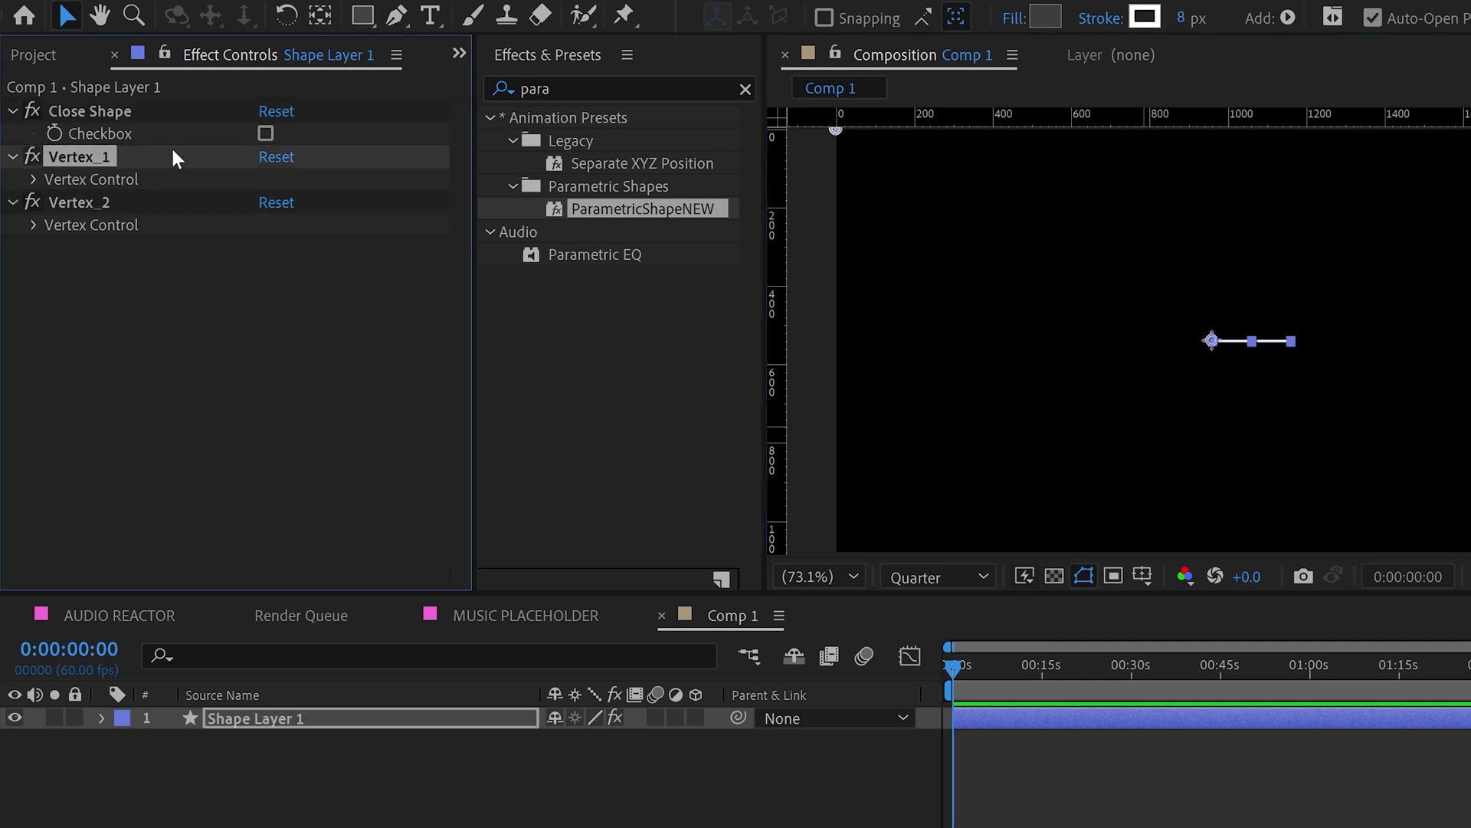
pyautogui.keyDown('shift'); pyautogui.click(100, 202); pyautogui.keyUp('shift')
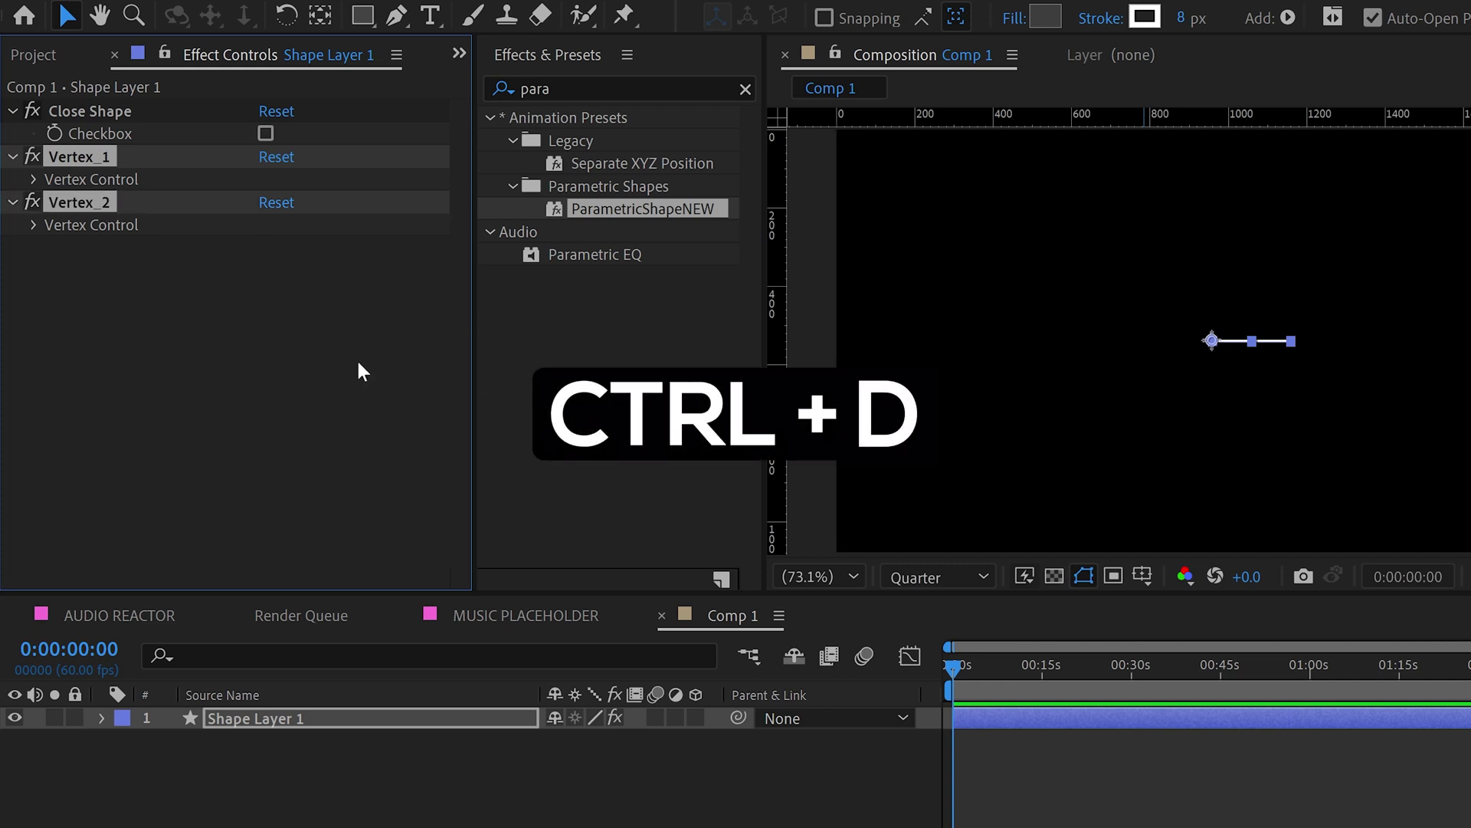
pyautogui.hotkey('ctrl', 'd')
pyautogui.moveTo(102, 204); pyautogui.dragTo(100, 307)
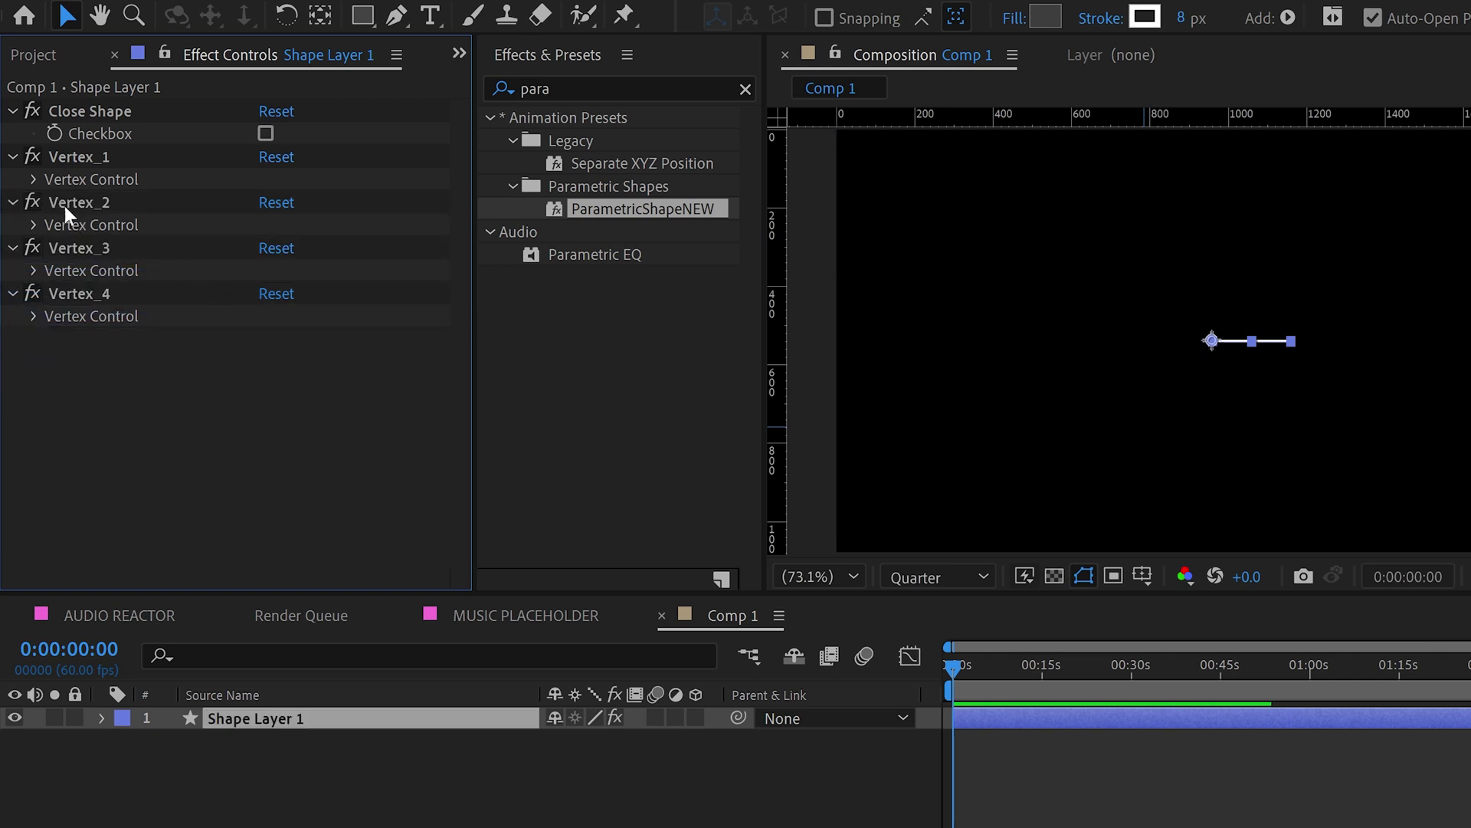
# Expose the Vertex_1 and Vertex_2 controls and set Vertex_1's vertical coordinate to 200, undoing a trial change of its horizontal coordinate
pyautogui.click(34, 178)
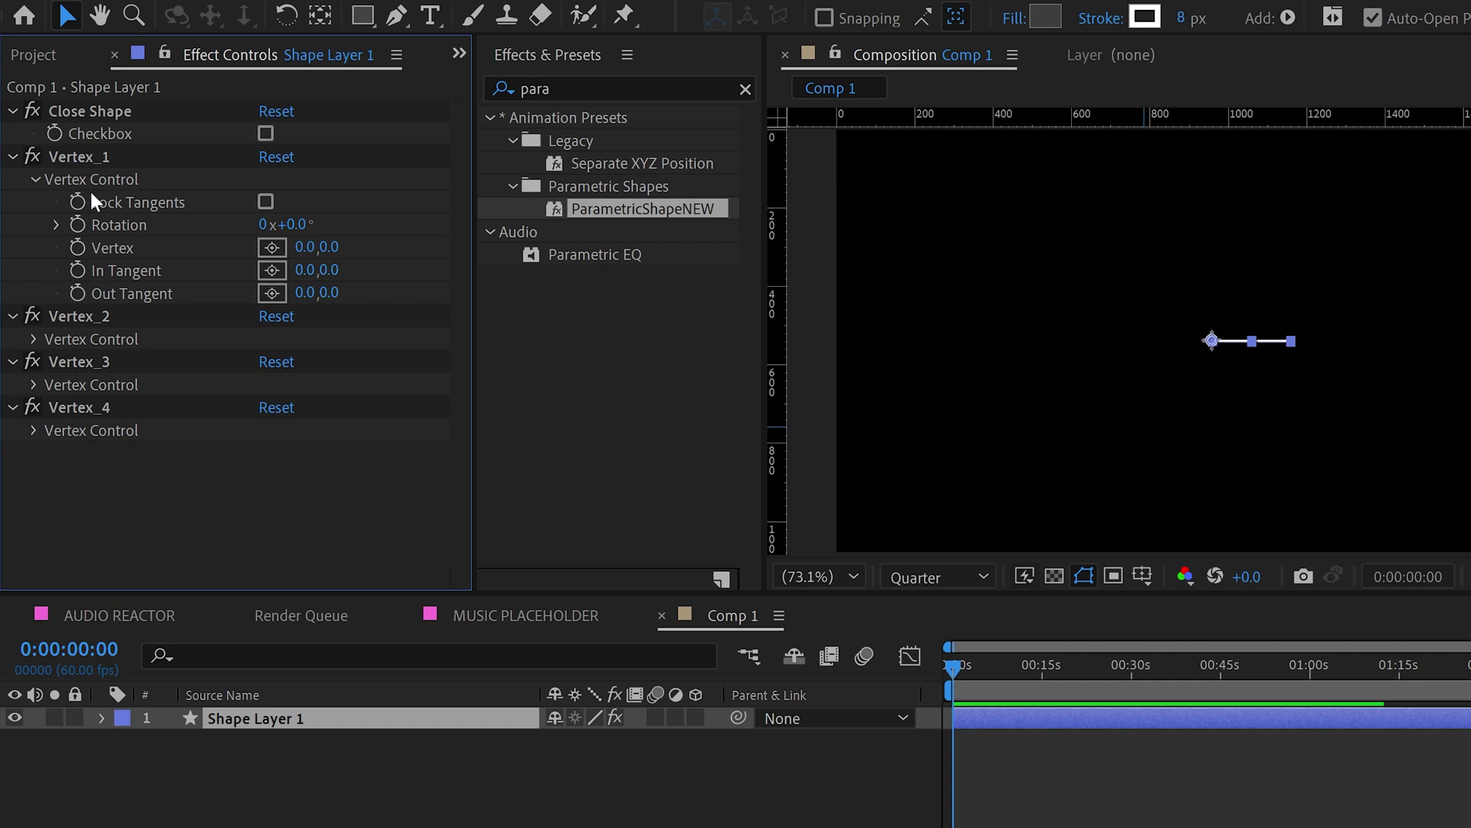
pyautogui.click(34, 338)
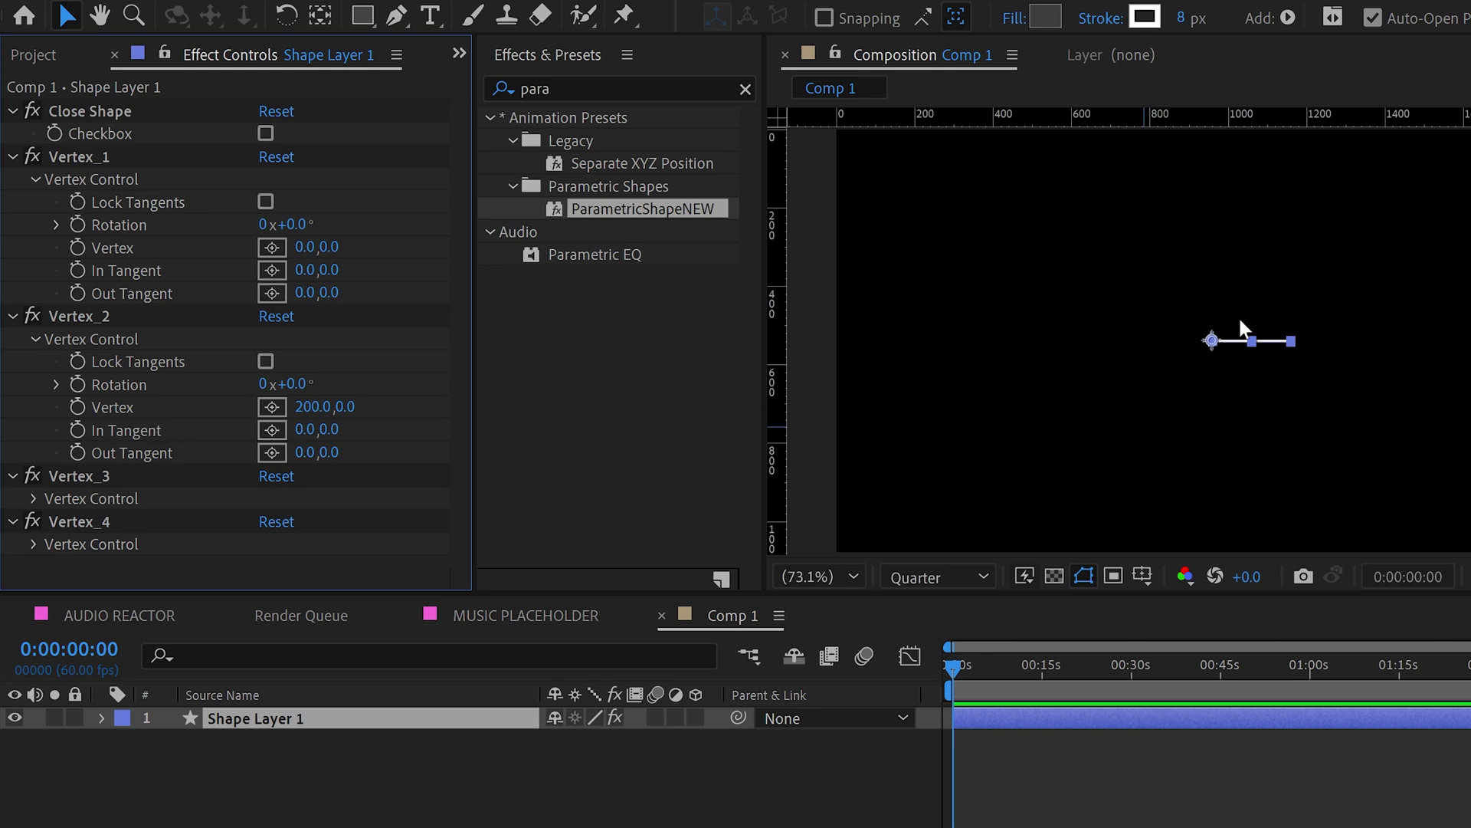
pyautogui.click(339, 249)
pyautogui.write('200')
pyautogui.press('Return')
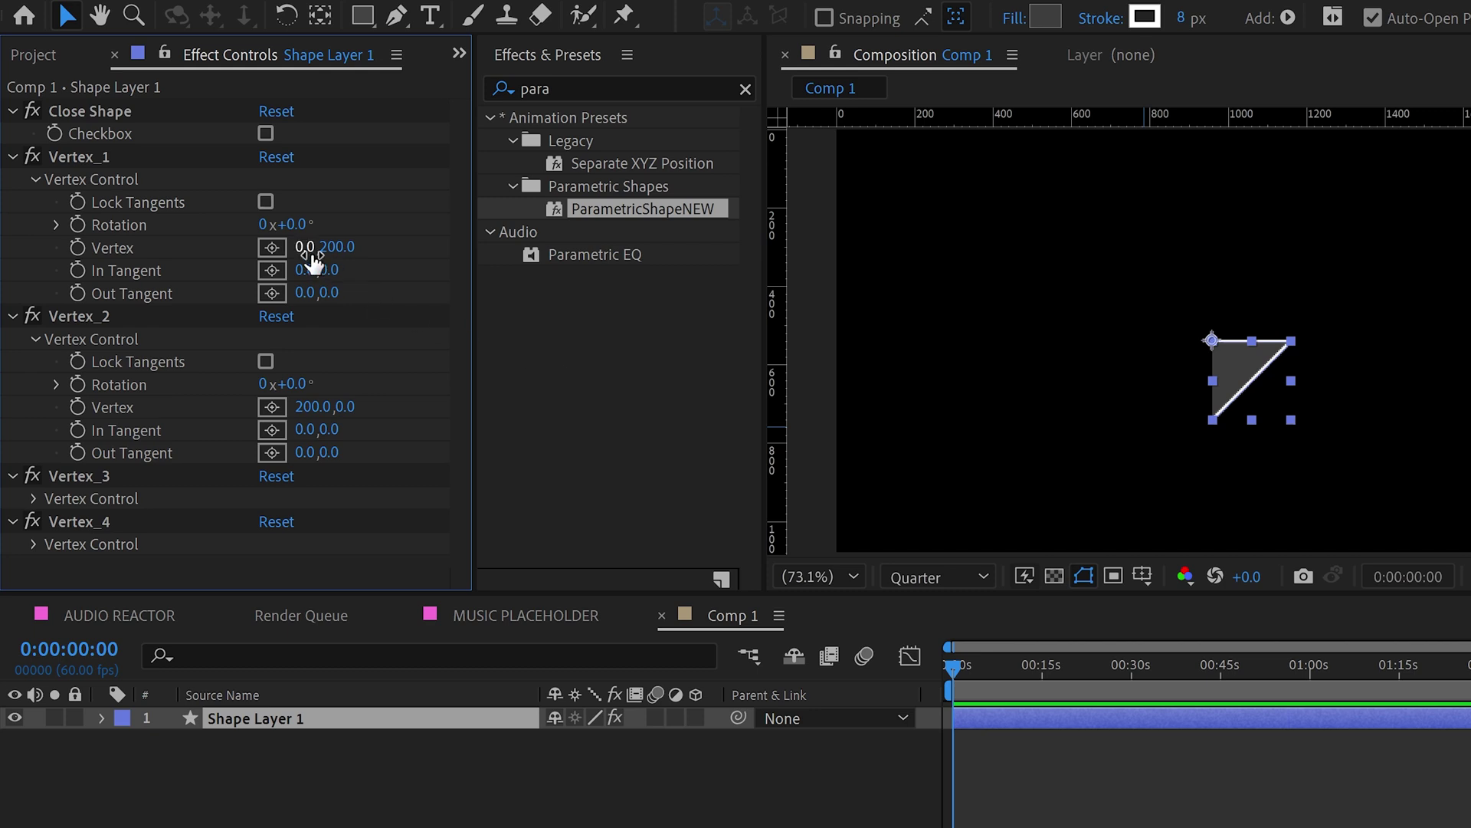
pyautogui.moveTo(309, 255); pyautogui.dragTo(761, 262)
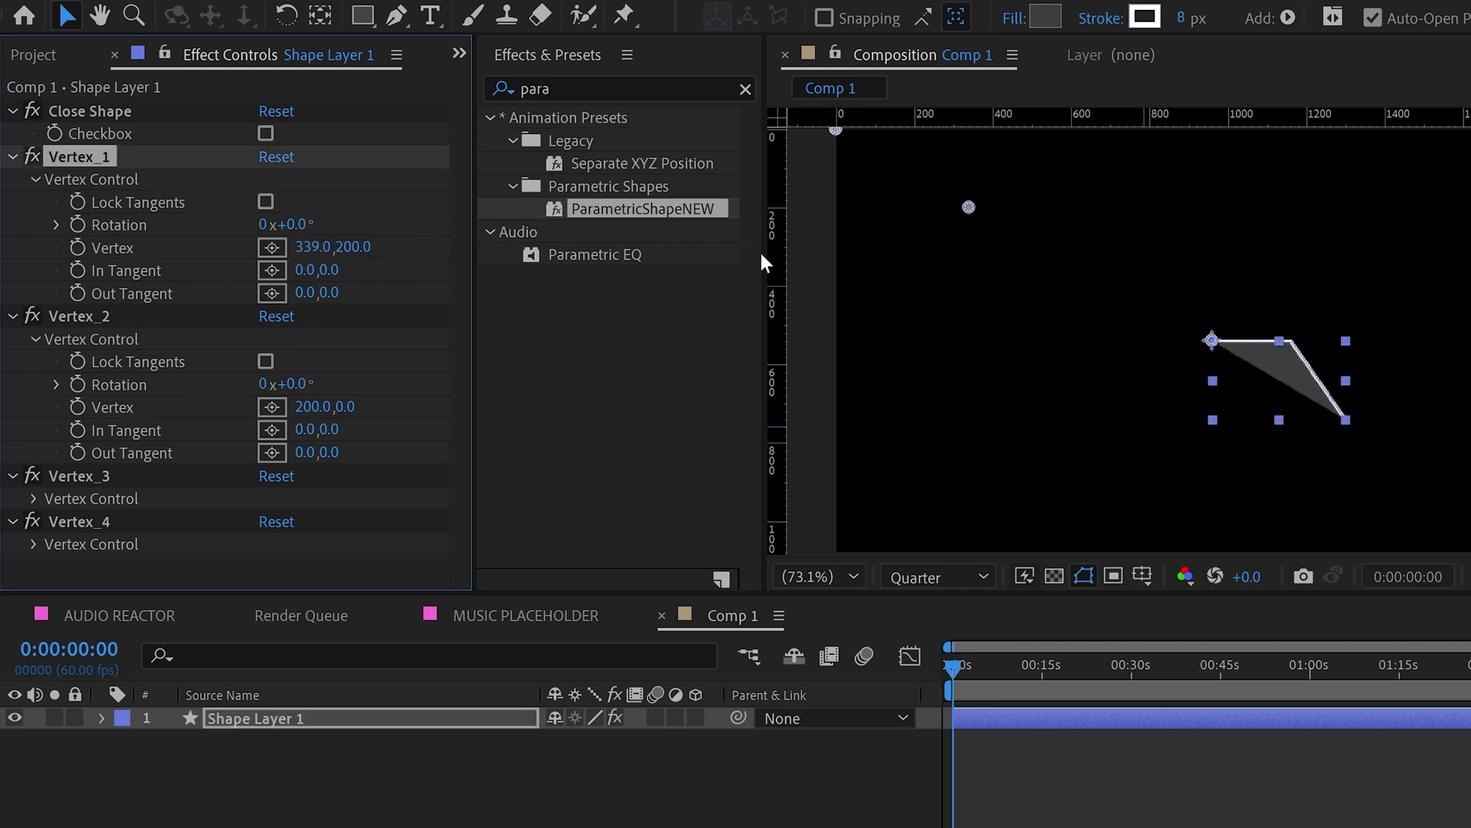
pyautogui.hotkey('ctrl', 'z')
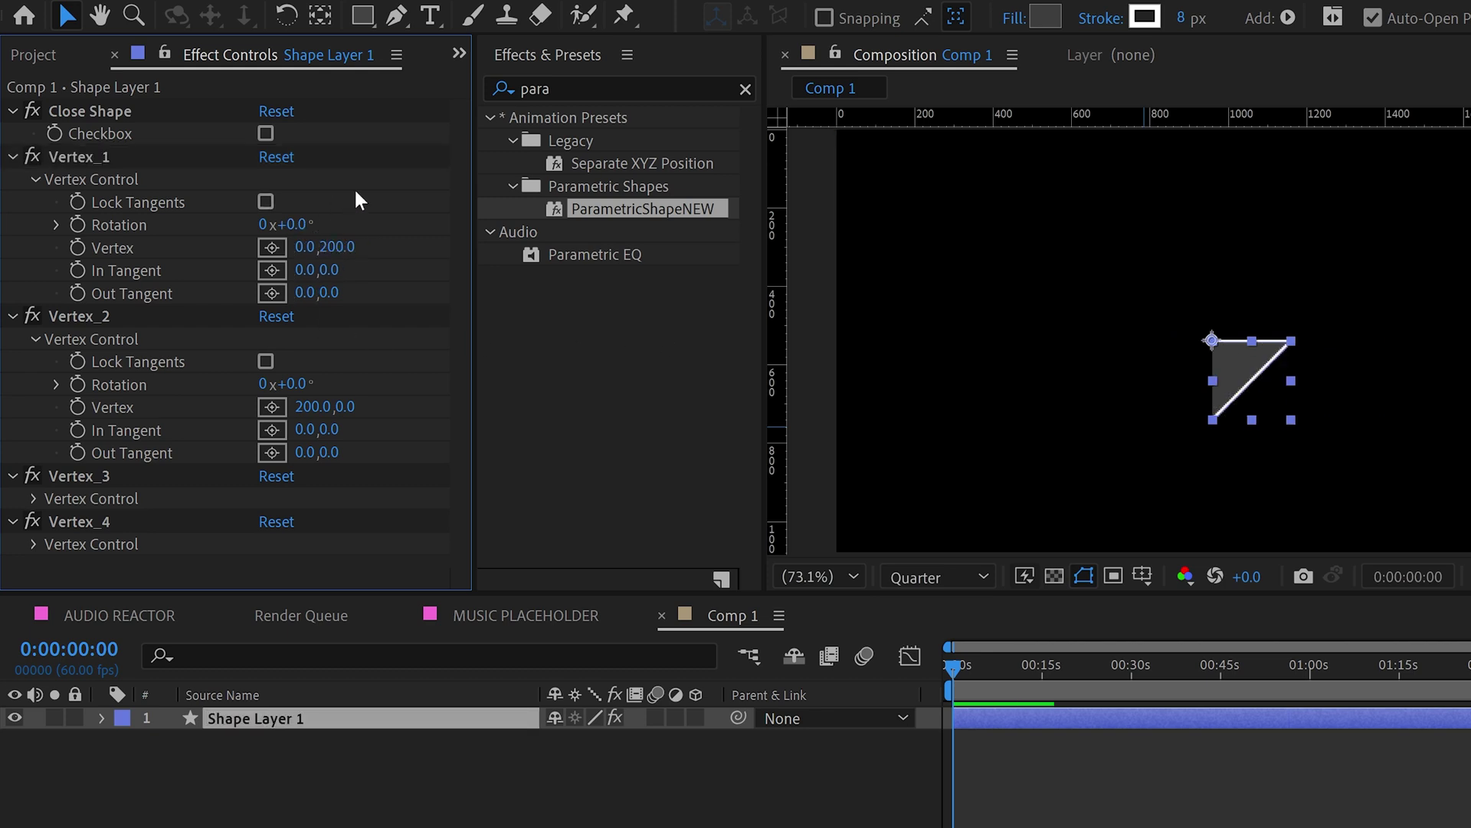
# Set Vertex_2's vertical coordinate to 200, enable Close Shape to complete the square, and deselect the layer
pyautogui.click(342, 407)
pyautogui.write('2')
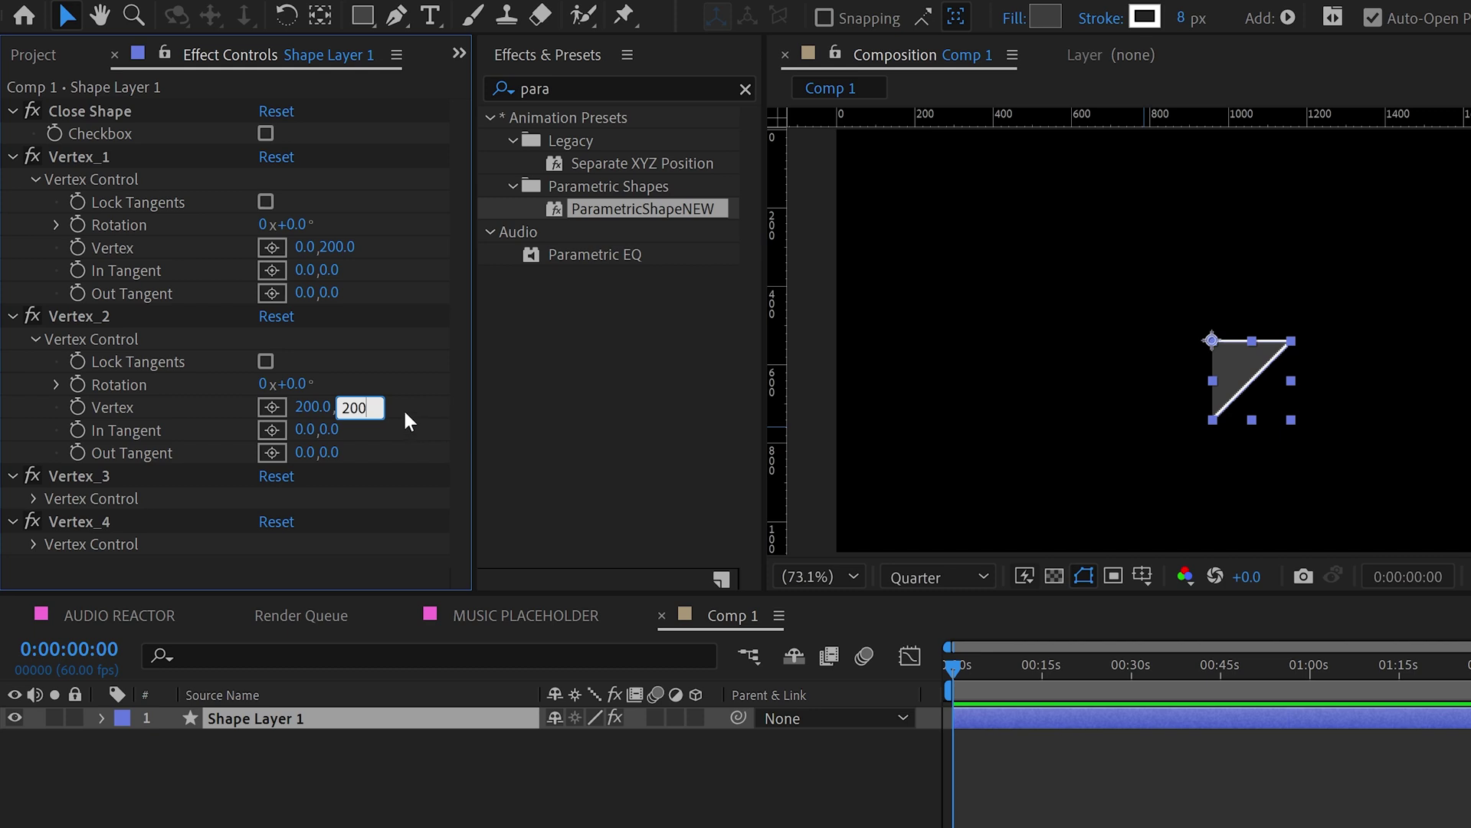
pyautogui.press('Return')
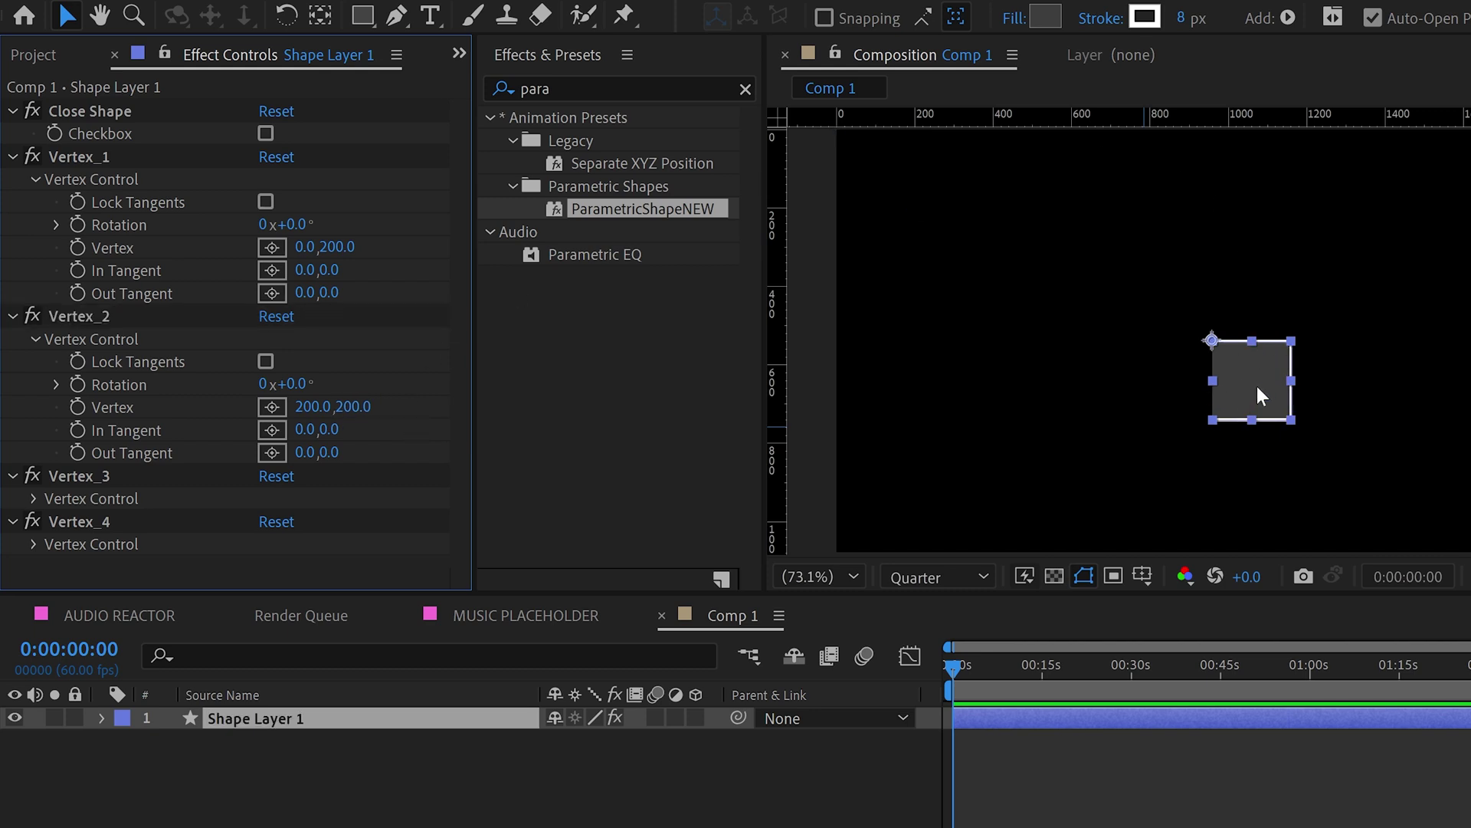
pyautogui.click(268, 136)
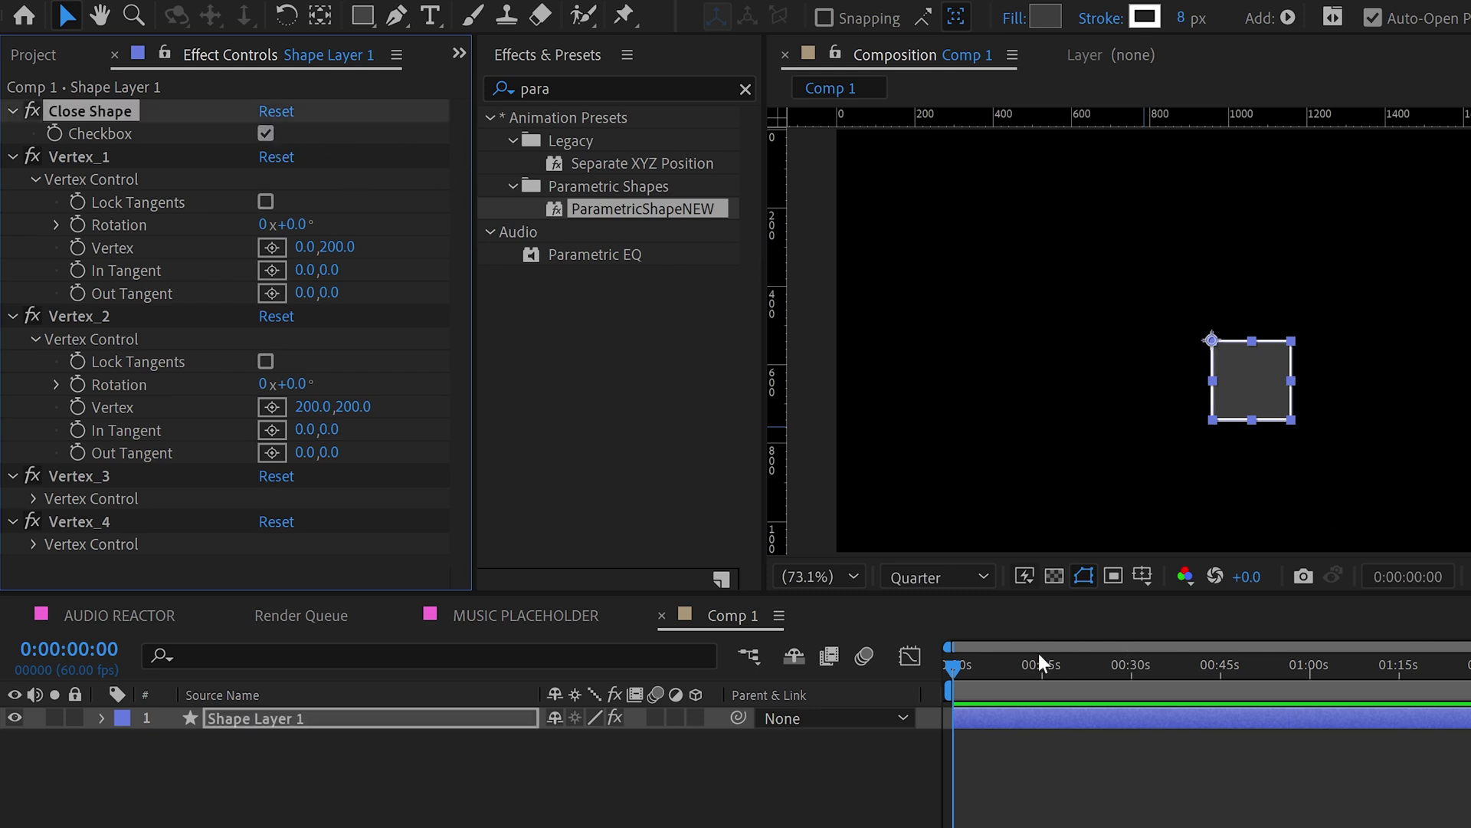
pyautogui.moveTo(955, 669)
pyautogui.mouseDown()
pyautogui.moveTo(1164, 665)
pyautogui.moveTo(952, 668)
pyautogui.mouseUp()
pyautogui.press('F2')
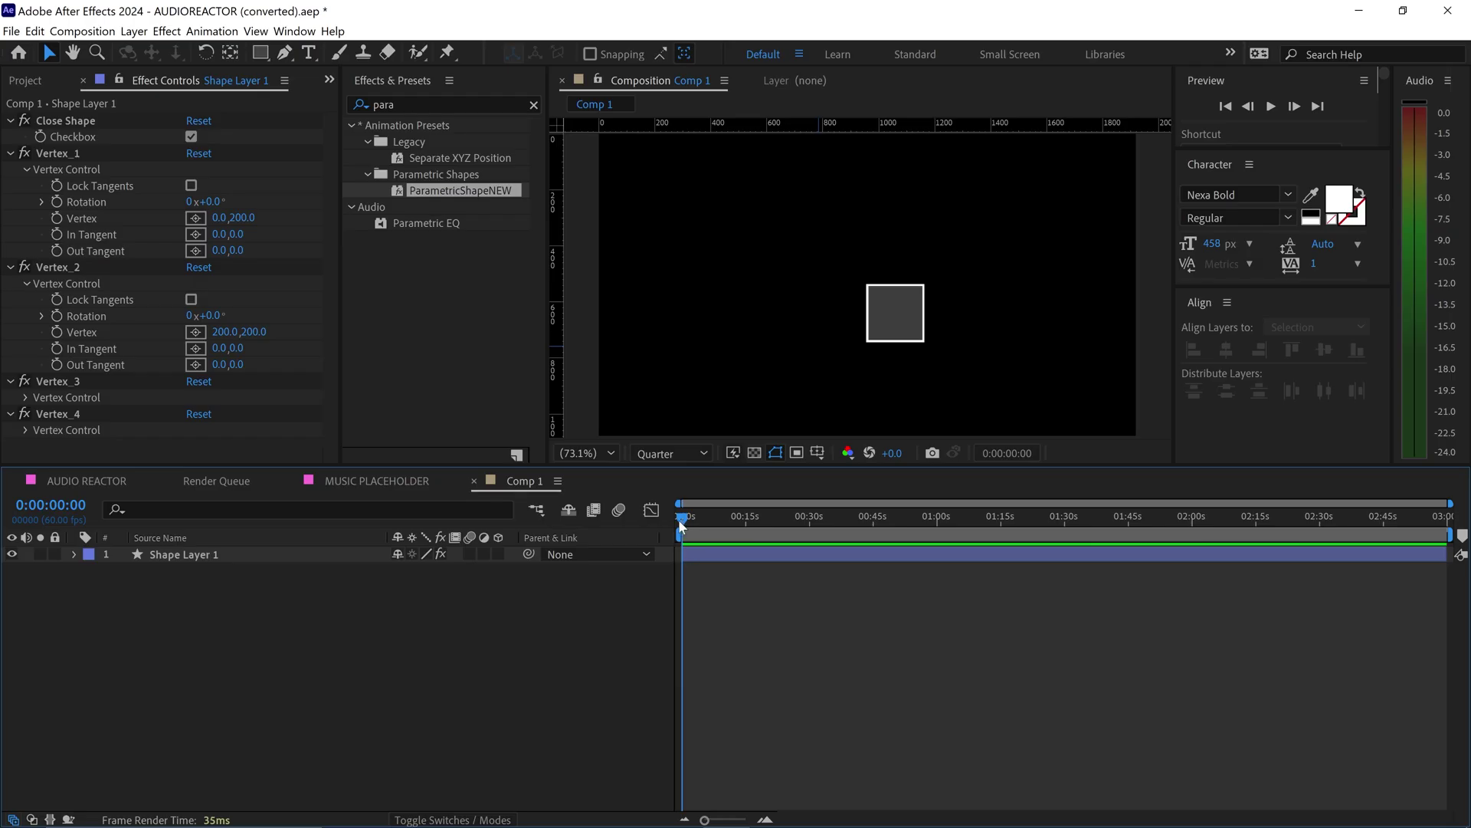
# Launch the TuneSync_v1.1.2.jsx script and place its floating window over the timeline area
pyautogui.moveTo(679, 518)
pyautogui.mouseDown()
pyautogui.moveTo(881, 518)
pyautogui.moveTo(663, 518)
pyautogui.mouseUp()
pyautogui.click(294, 31)
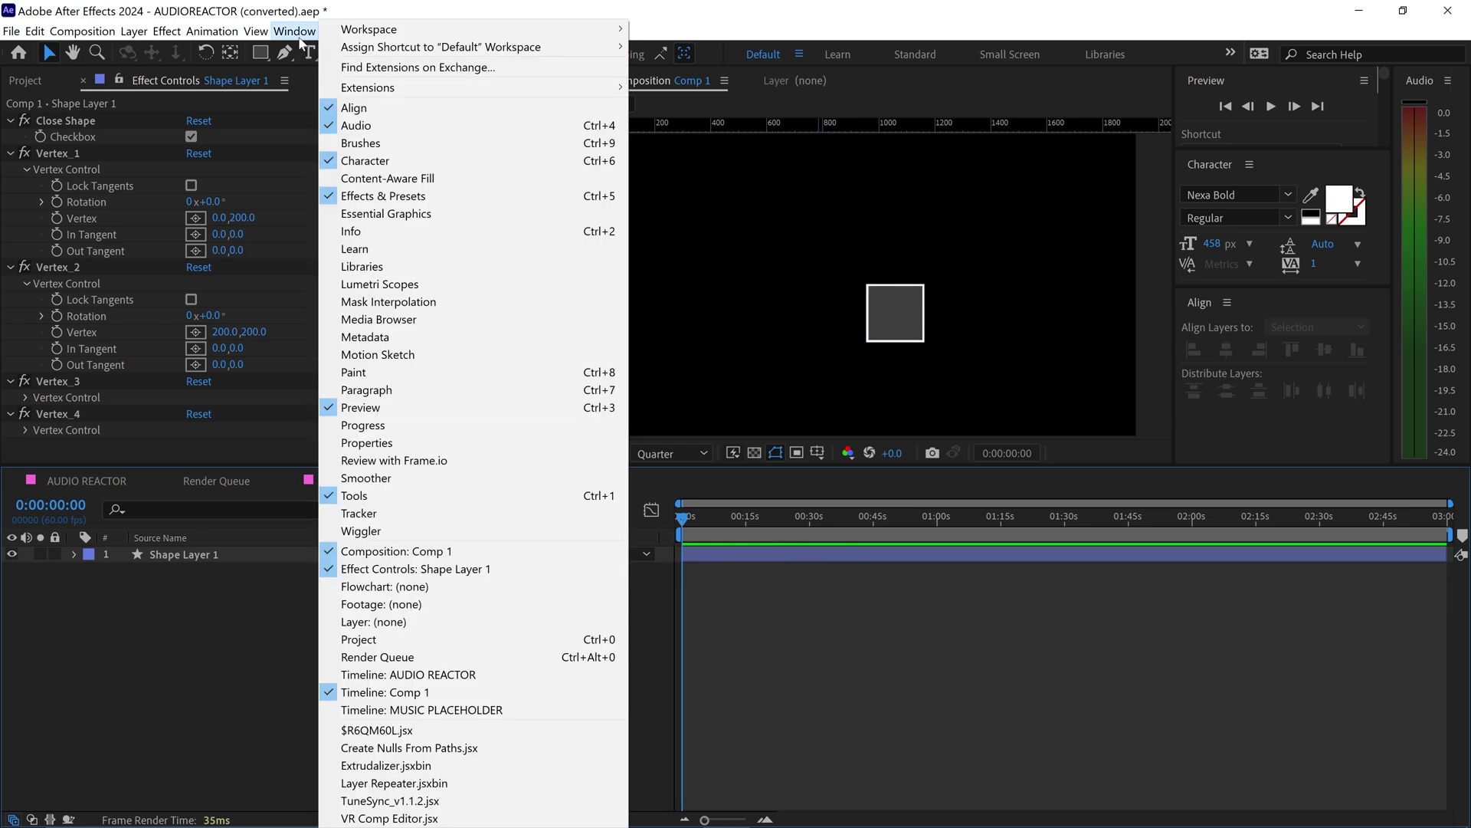
pyautogui.click(434, 801)
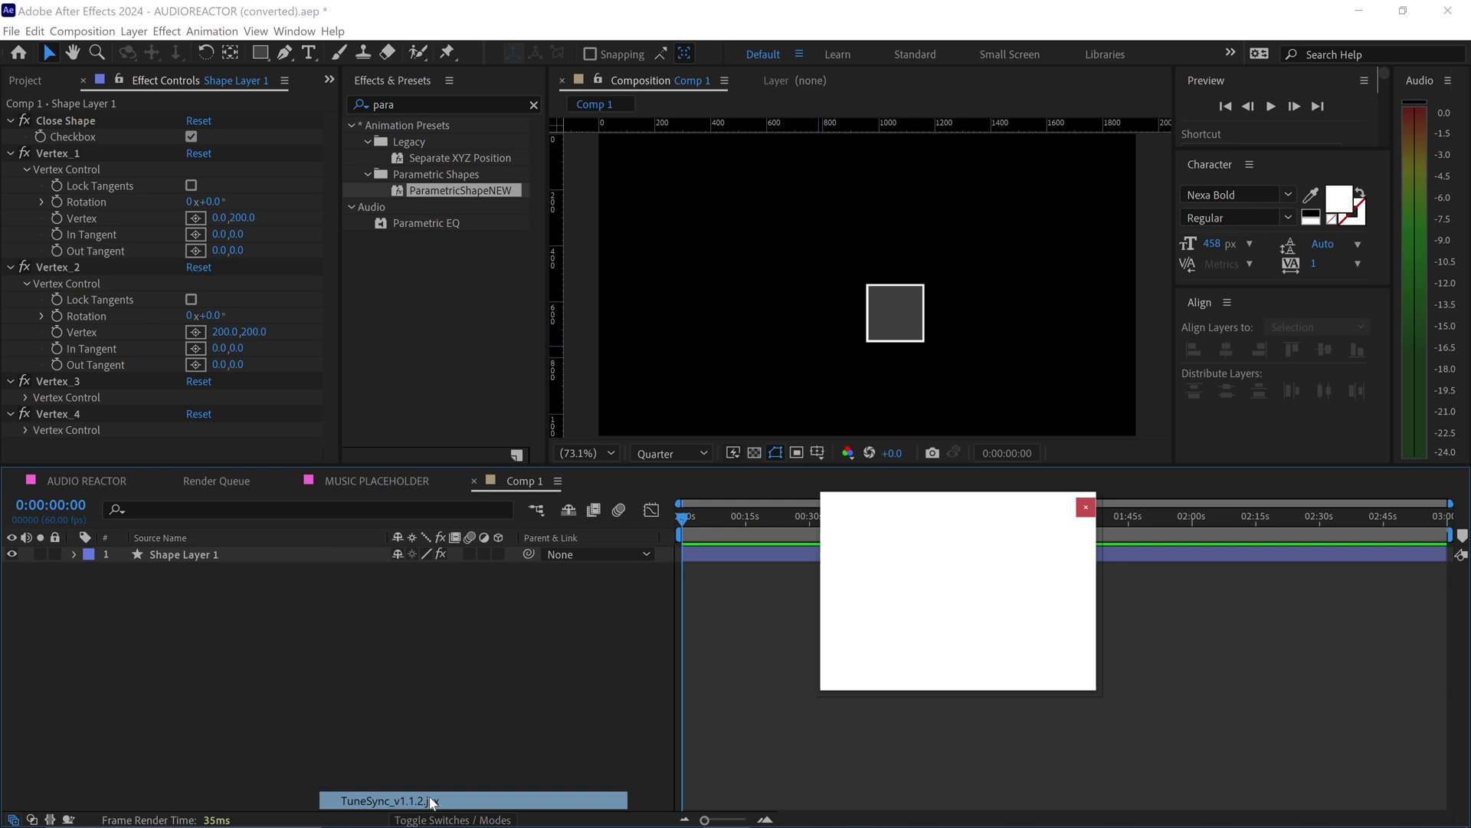
pyautogui.moveTo(856, 550); pyautogui.dragTo(921, 536)
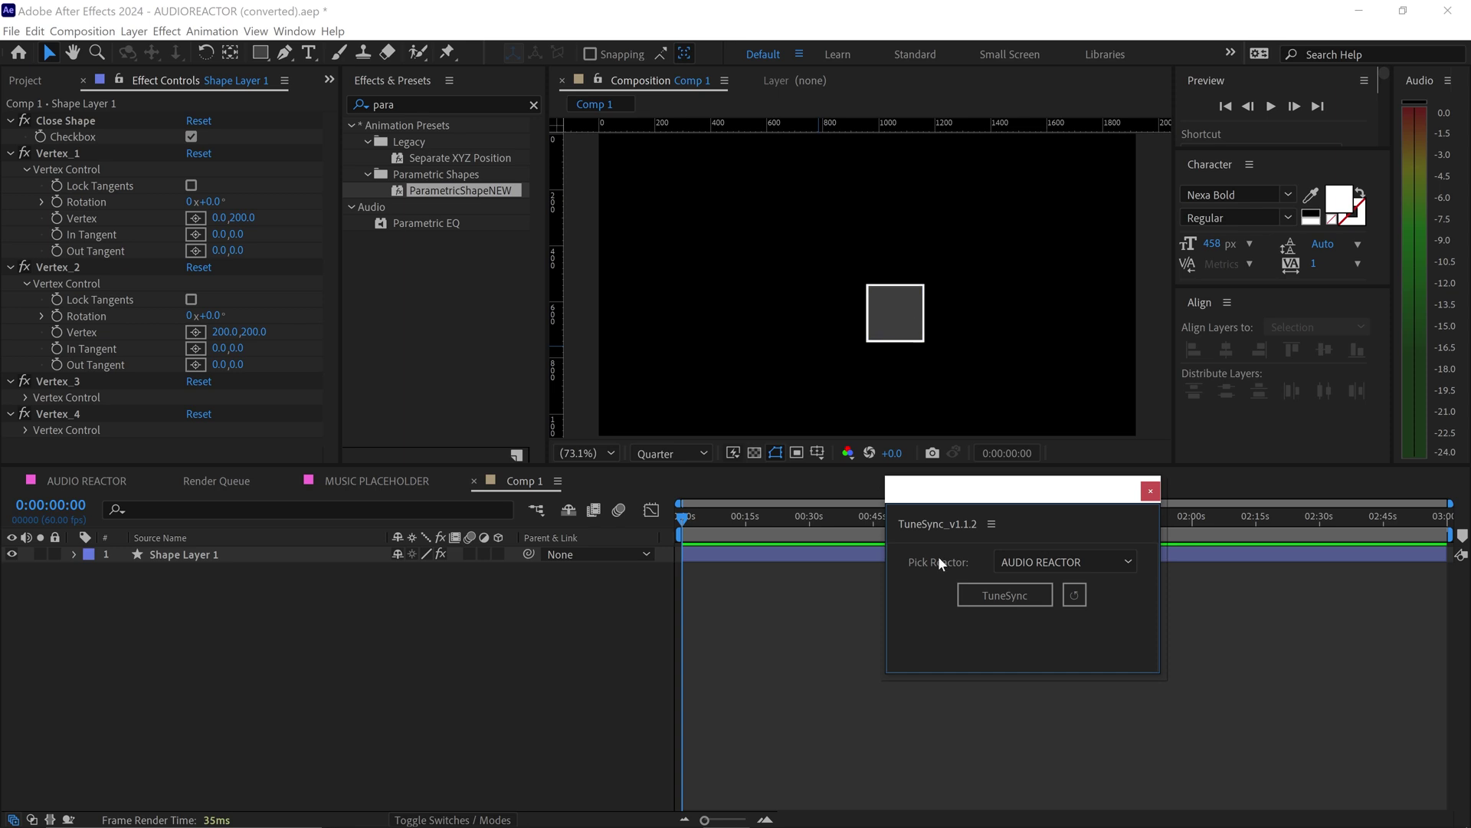
# Expand the Vertex Control properties of Vertex_1 and Vertex_2 in Shape Layer 1's timeline effects and select Vertex_1's Vertex property
pyautogui.click(246, 554)
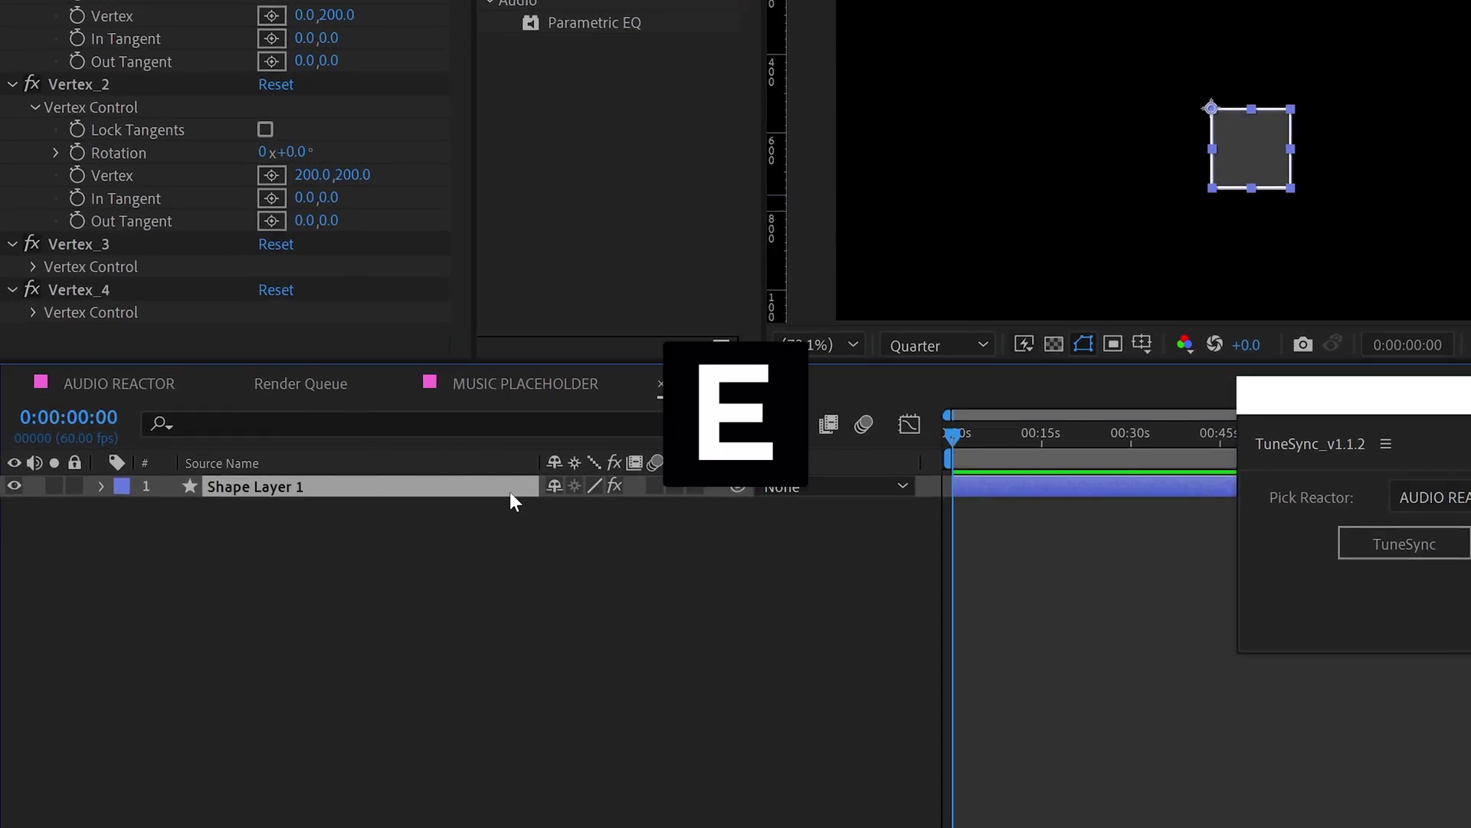
pyautogui.press('e')
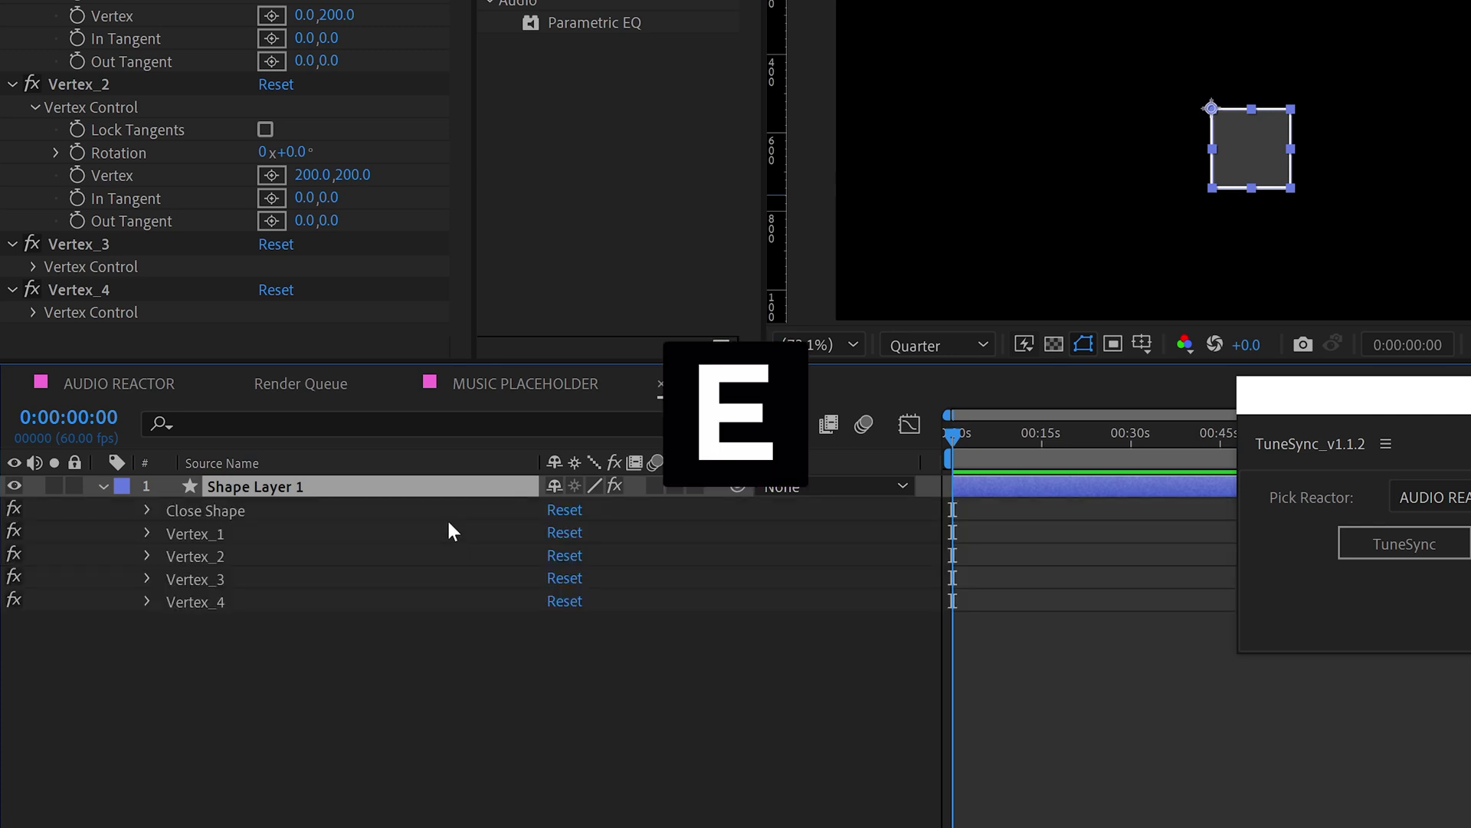
pyautogui.click(147, 534)
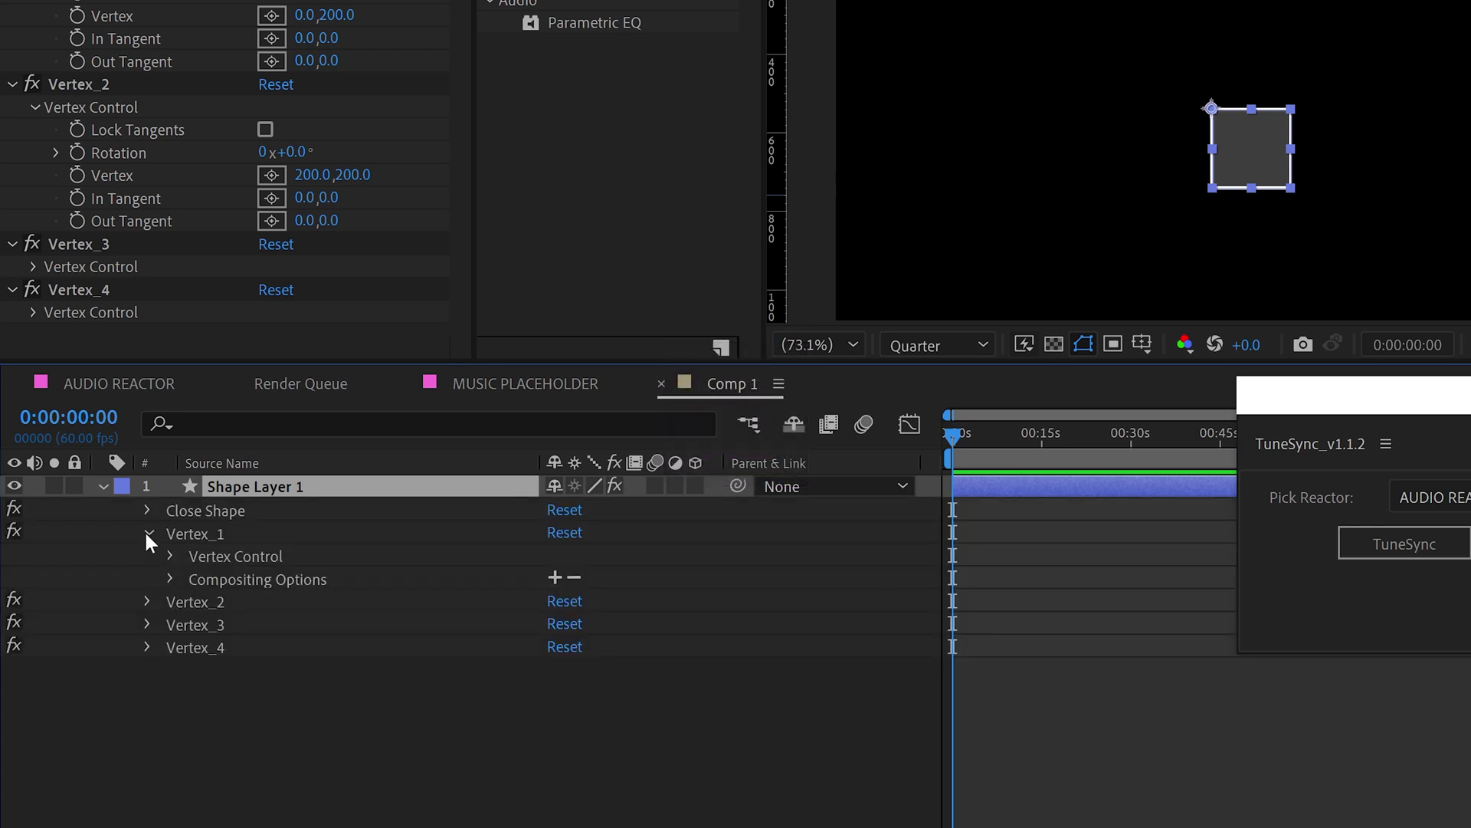
pyautogui.click(147, 602)
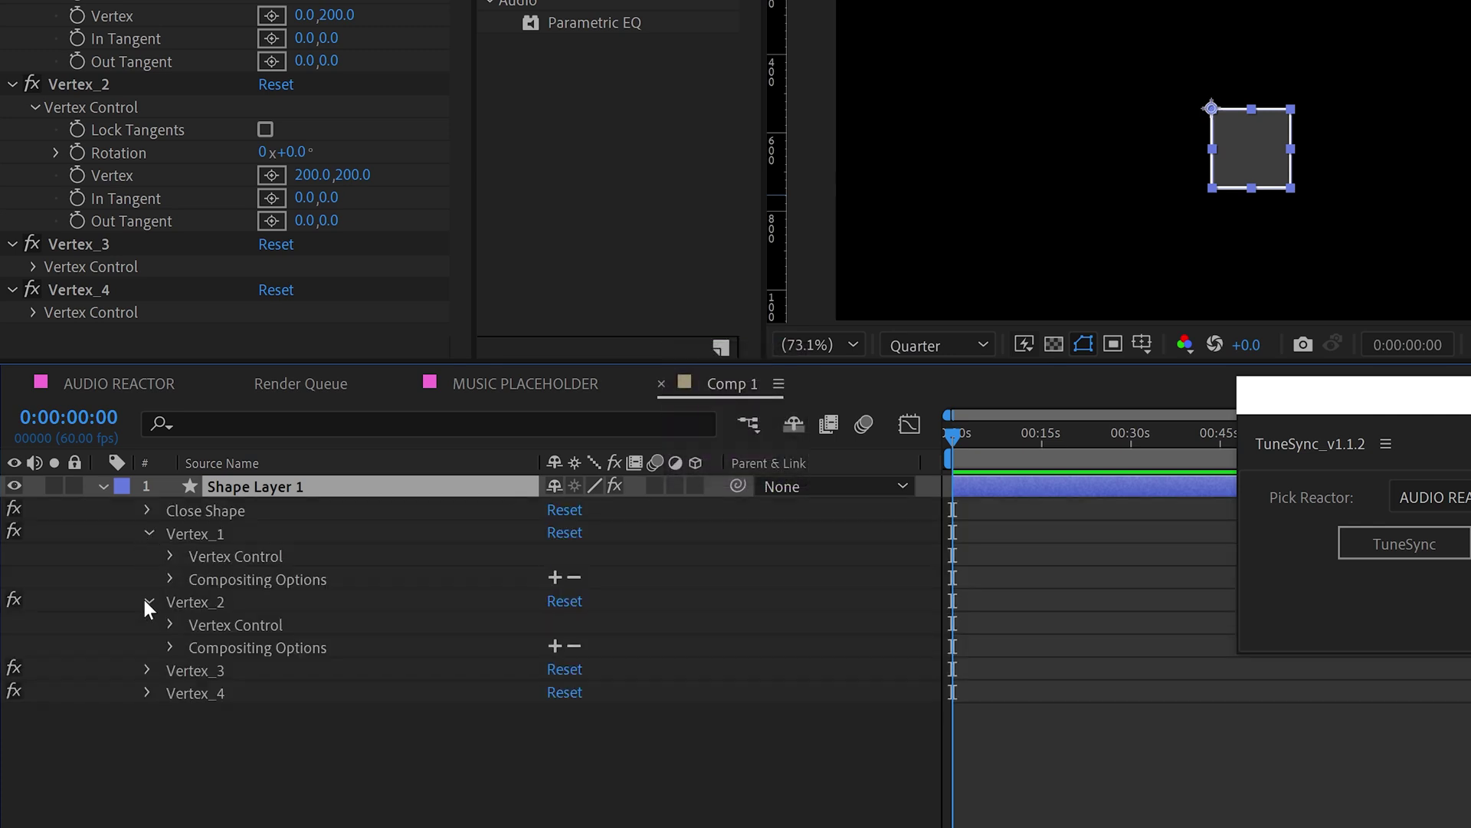
pyautogui.click(171, 557)
pyautogui.click(170, 738)
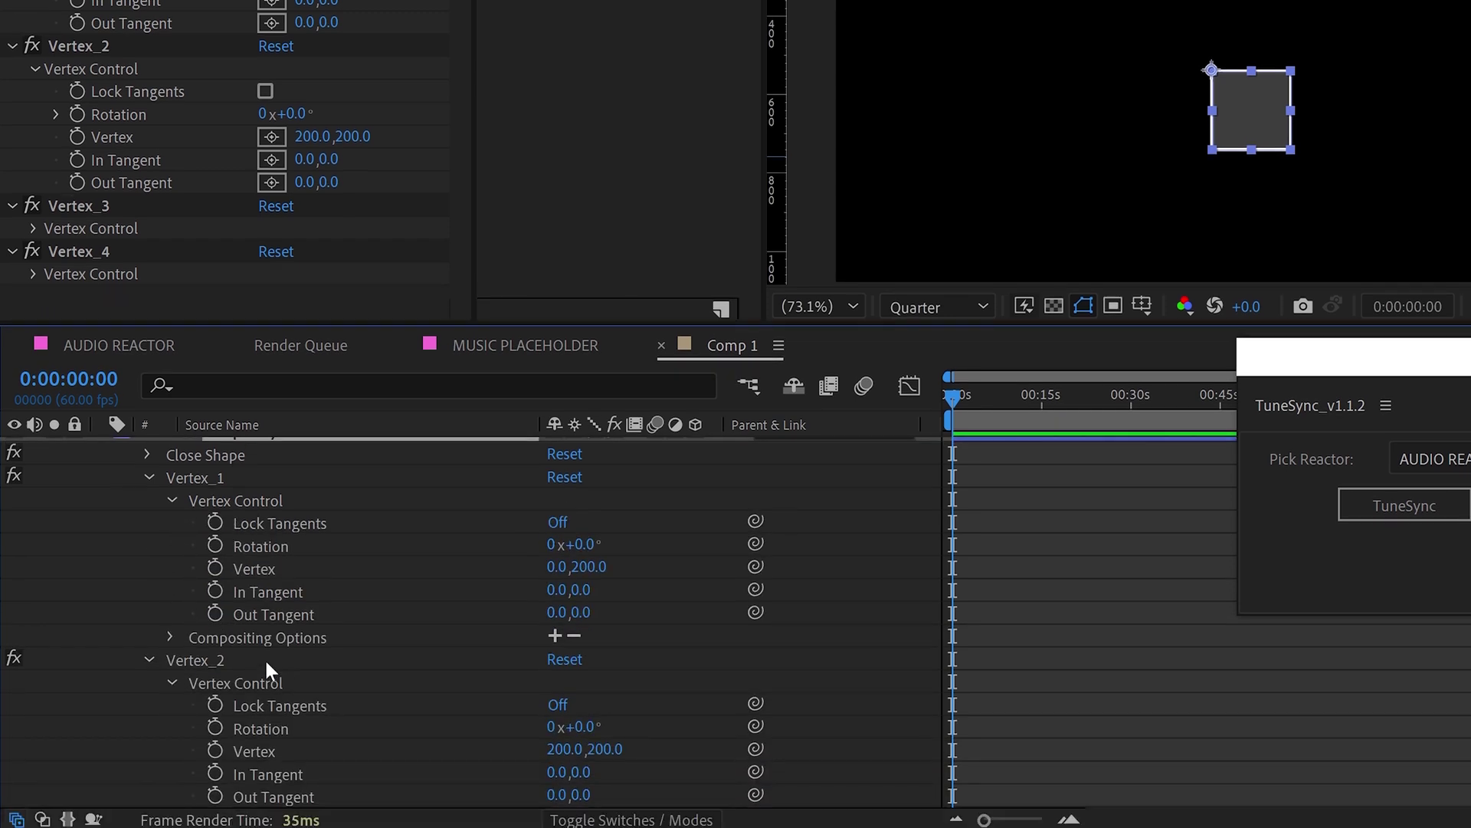
pyautogui.click(256, 569)
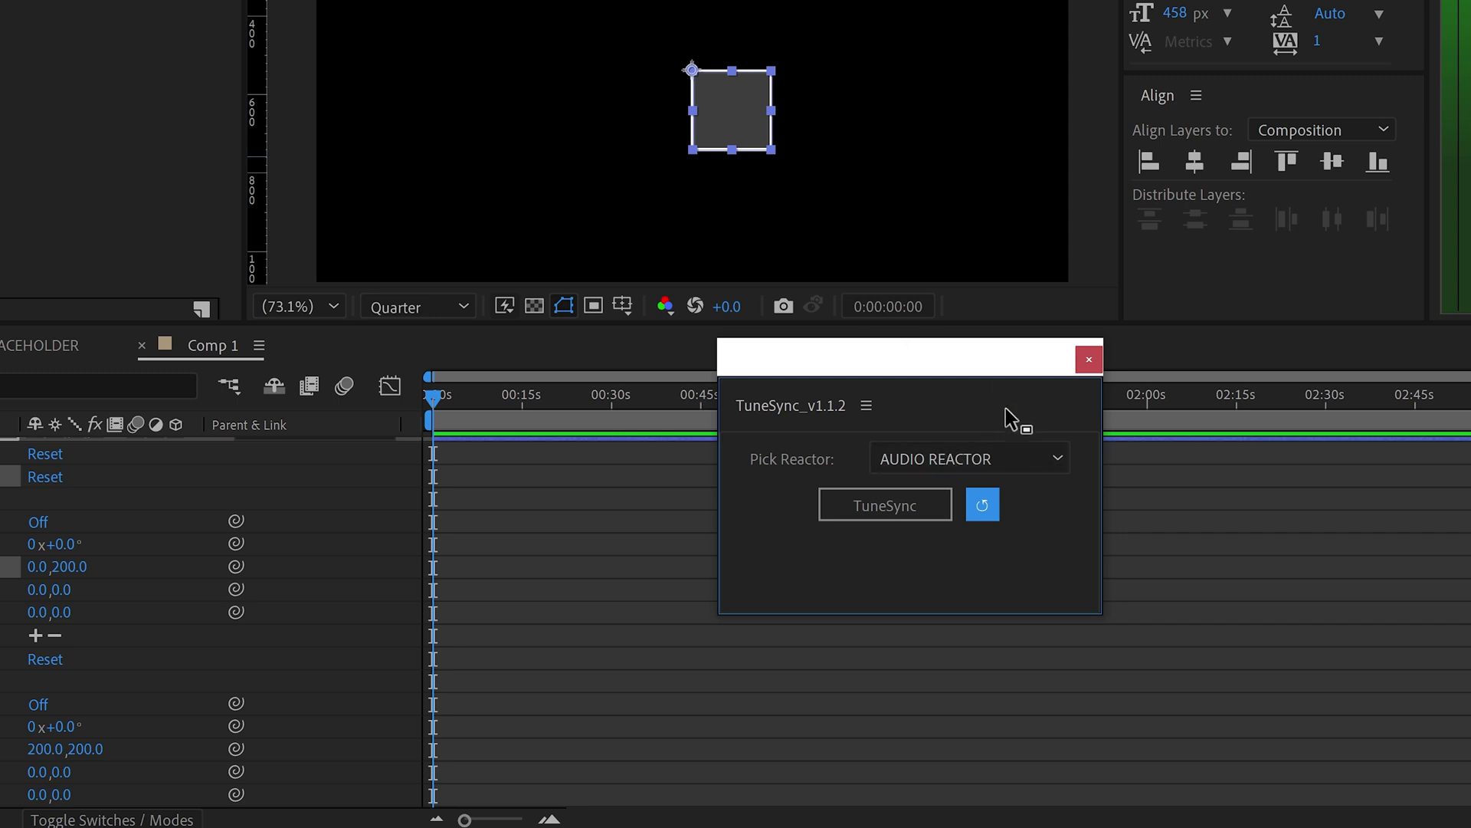
# Link Vertex_1's Vertex property to the AUDIO REACTOR with TuneSync on the Y dimension only
pyautogui.click(864, 504)
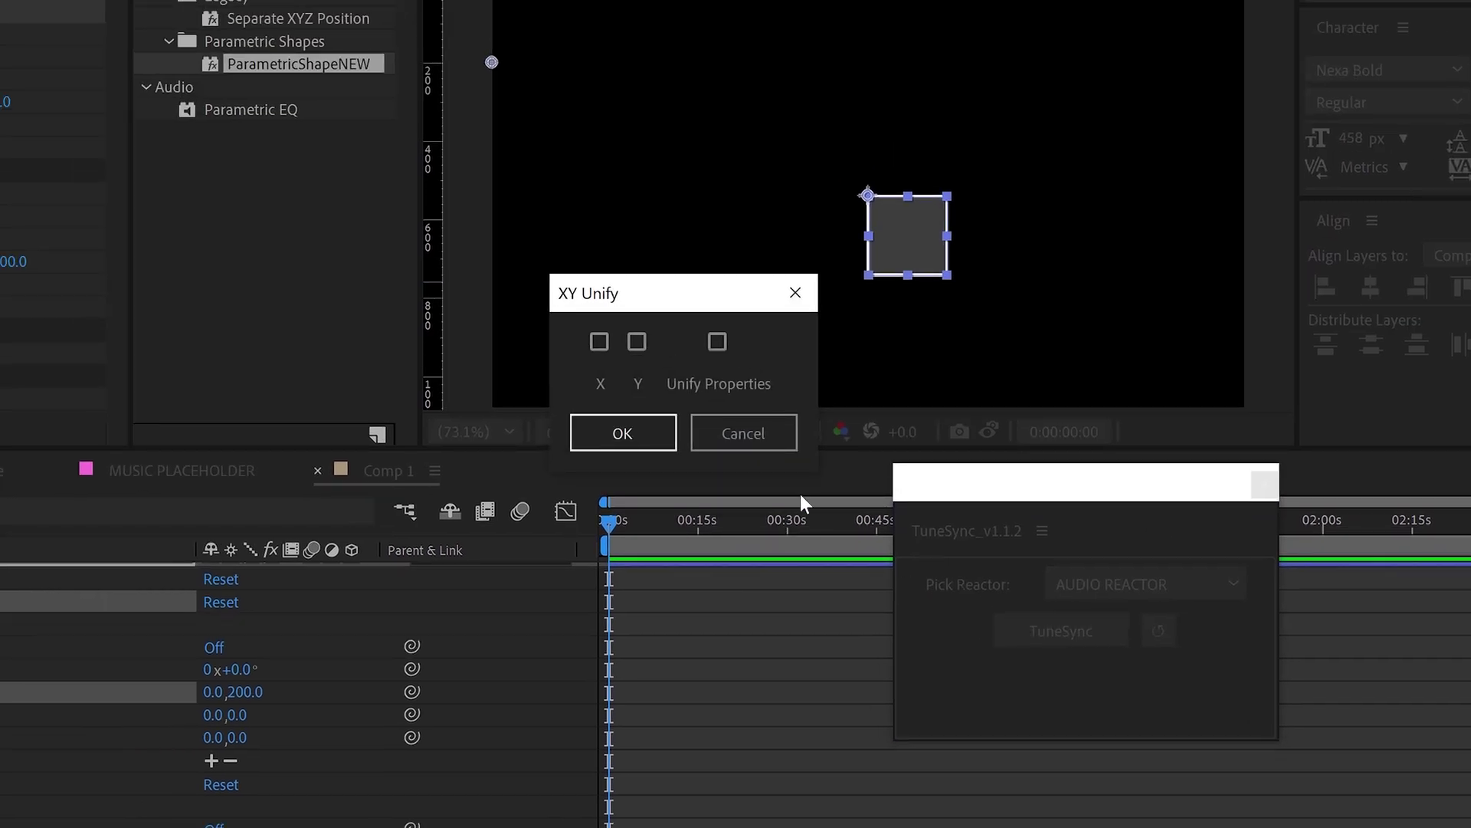
pyautogui.click(637, 343)
pyautogui.click(620, 430)
# Select Vertex_2's Vertex property and link only its Y dimension to the AUDIO REACTOR with TuneSync
pyautogui.click(280, 770)
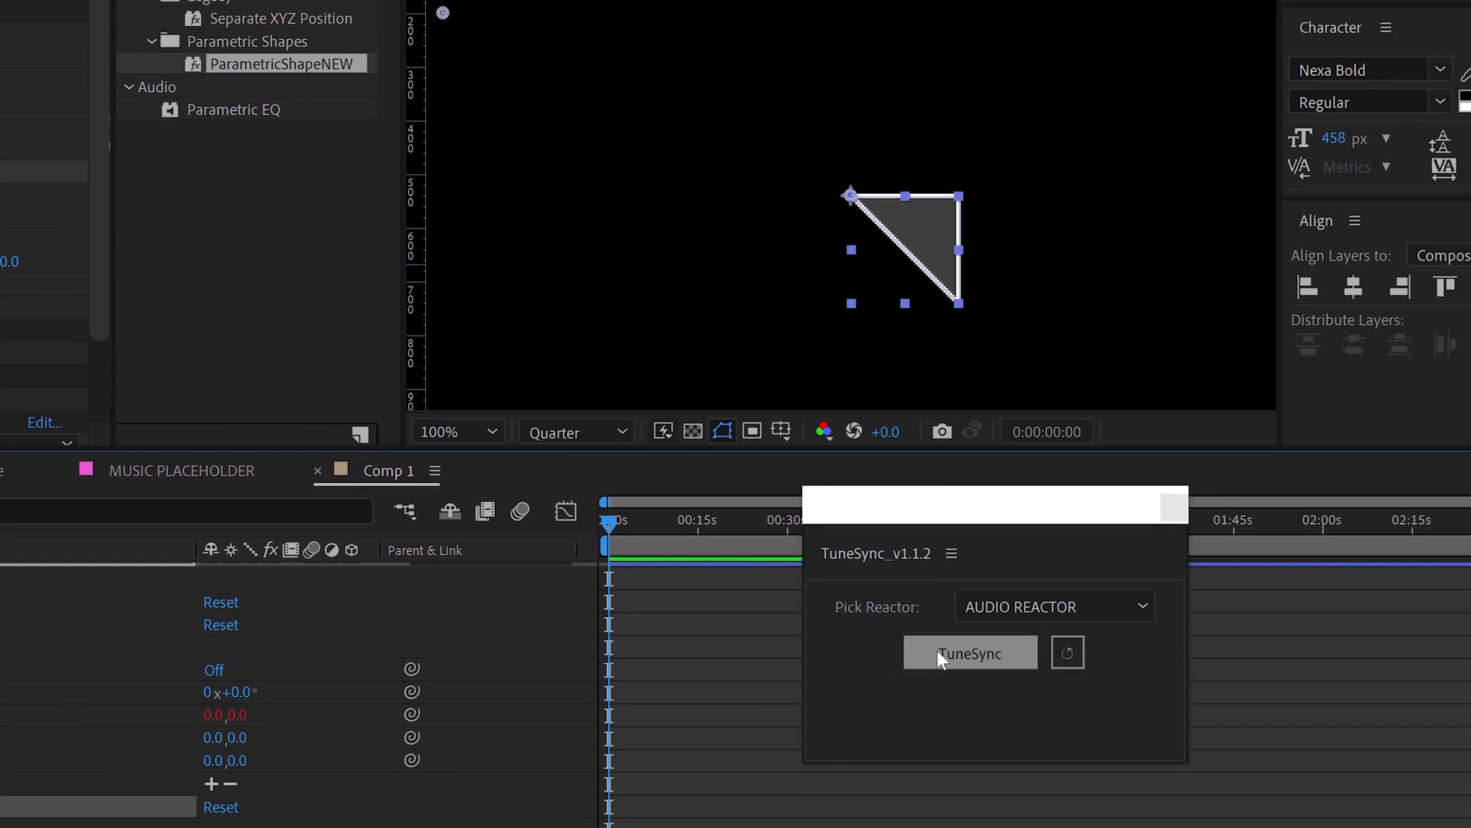
pyautogui.click(951, 650)
pyautogui.click(640, 340)
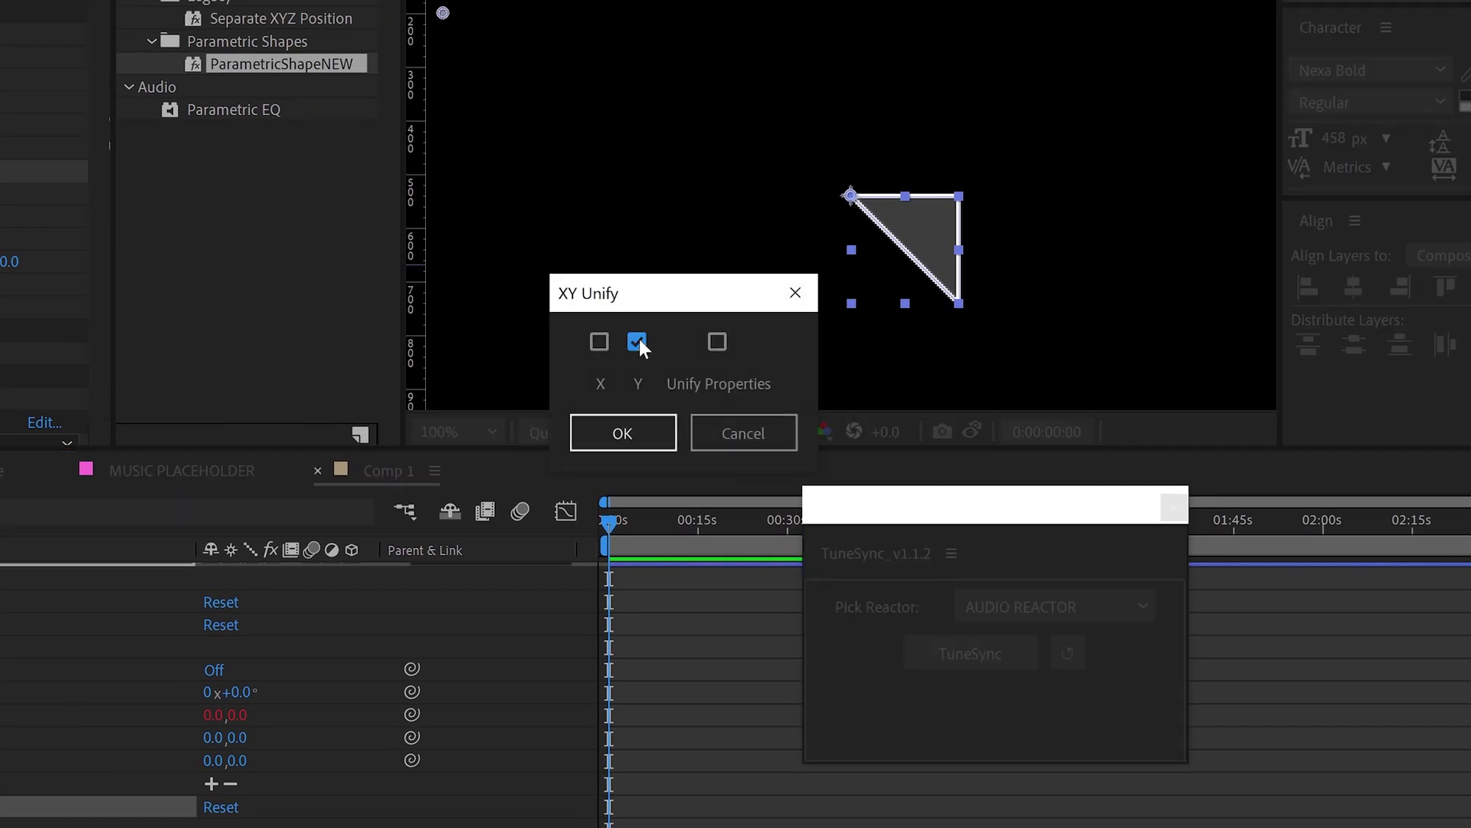
pyautogui.click(628, 424)
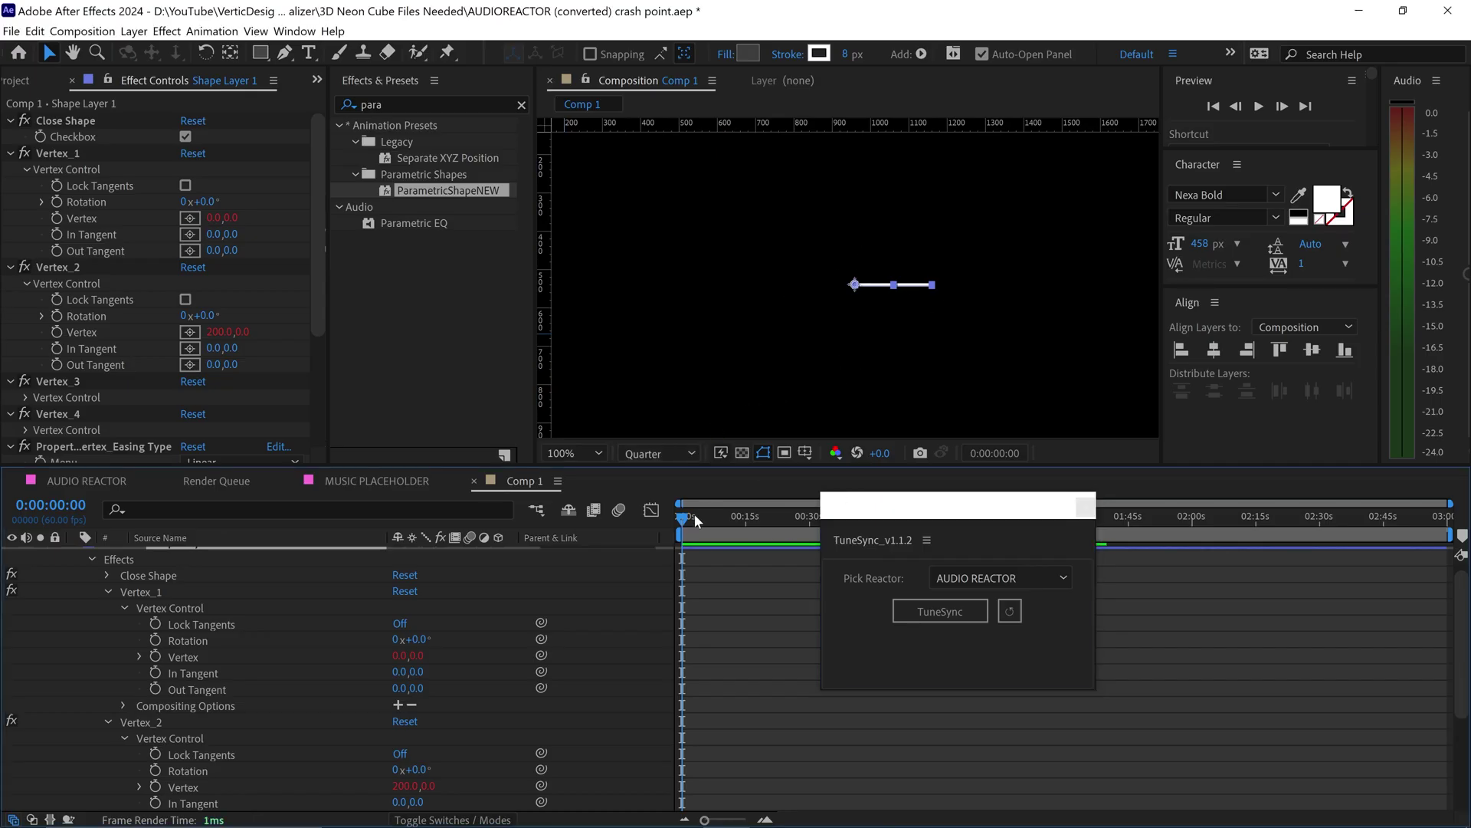
# Set the Max Output Y slider for Vertex_2 to -500 in Shape Layer 1's effects
pyautogui.moveTo(684, 517); pyautogui.dragTo(510, 416)
pyautogui.moveTo(319, 239); pyautogui.dragTo(317, 276)
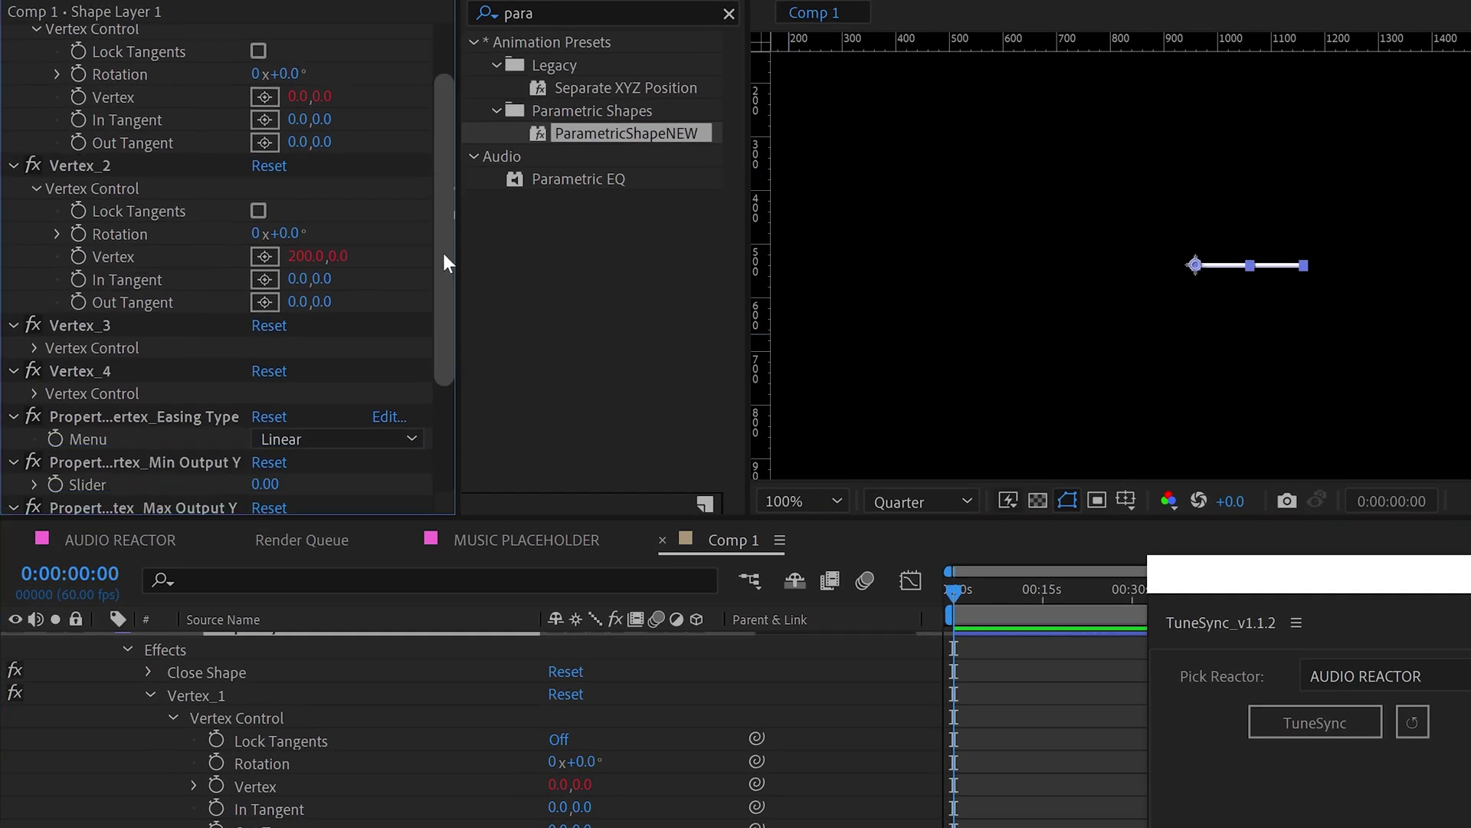
pyautogui.moveTo(443, 261); pyautogui.dragTo(447, 383)
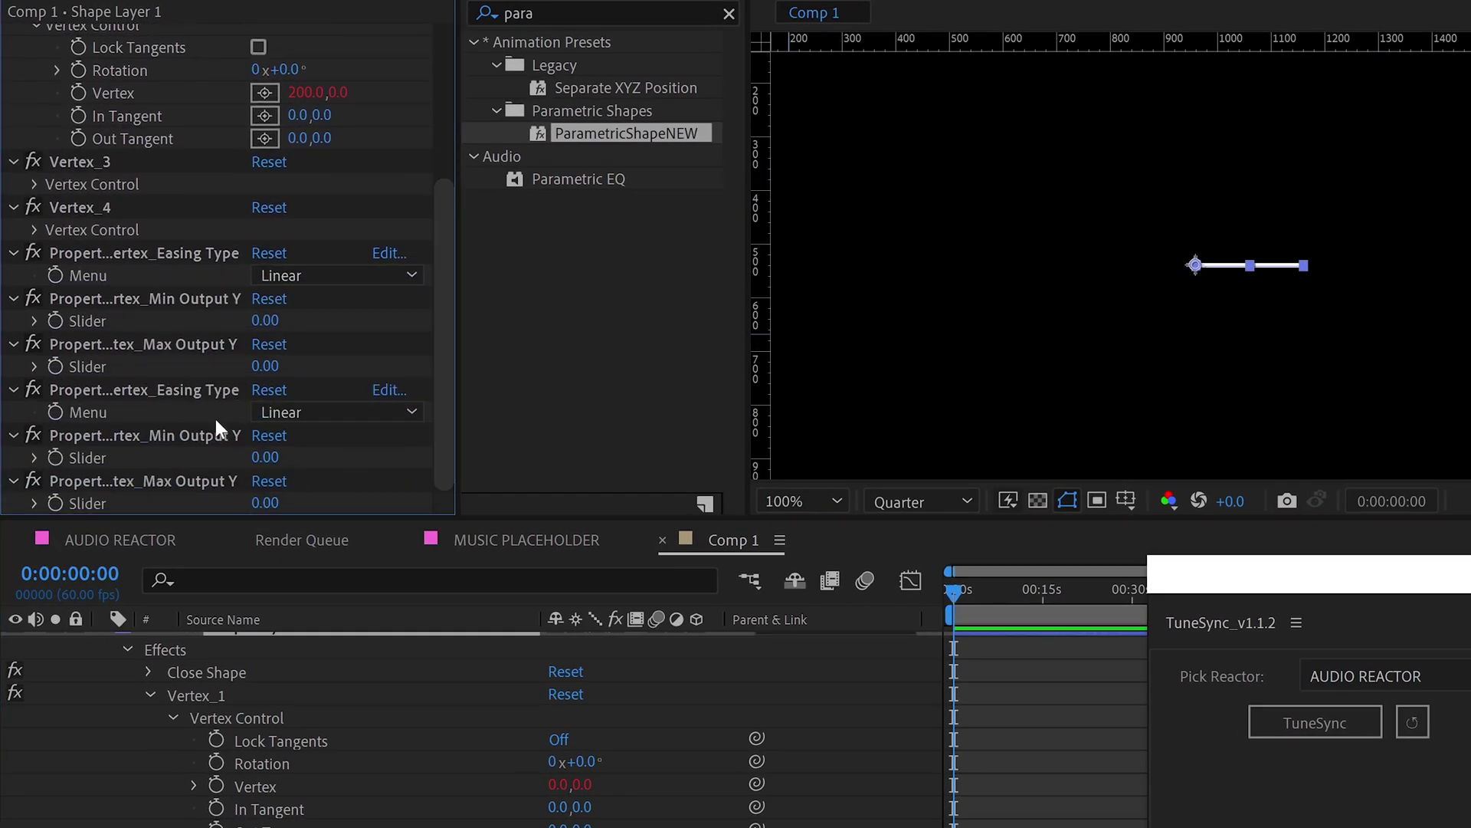
pyautogui.click(264, 503)
pyautogui.write('-500')
pyautogui.press('Return')
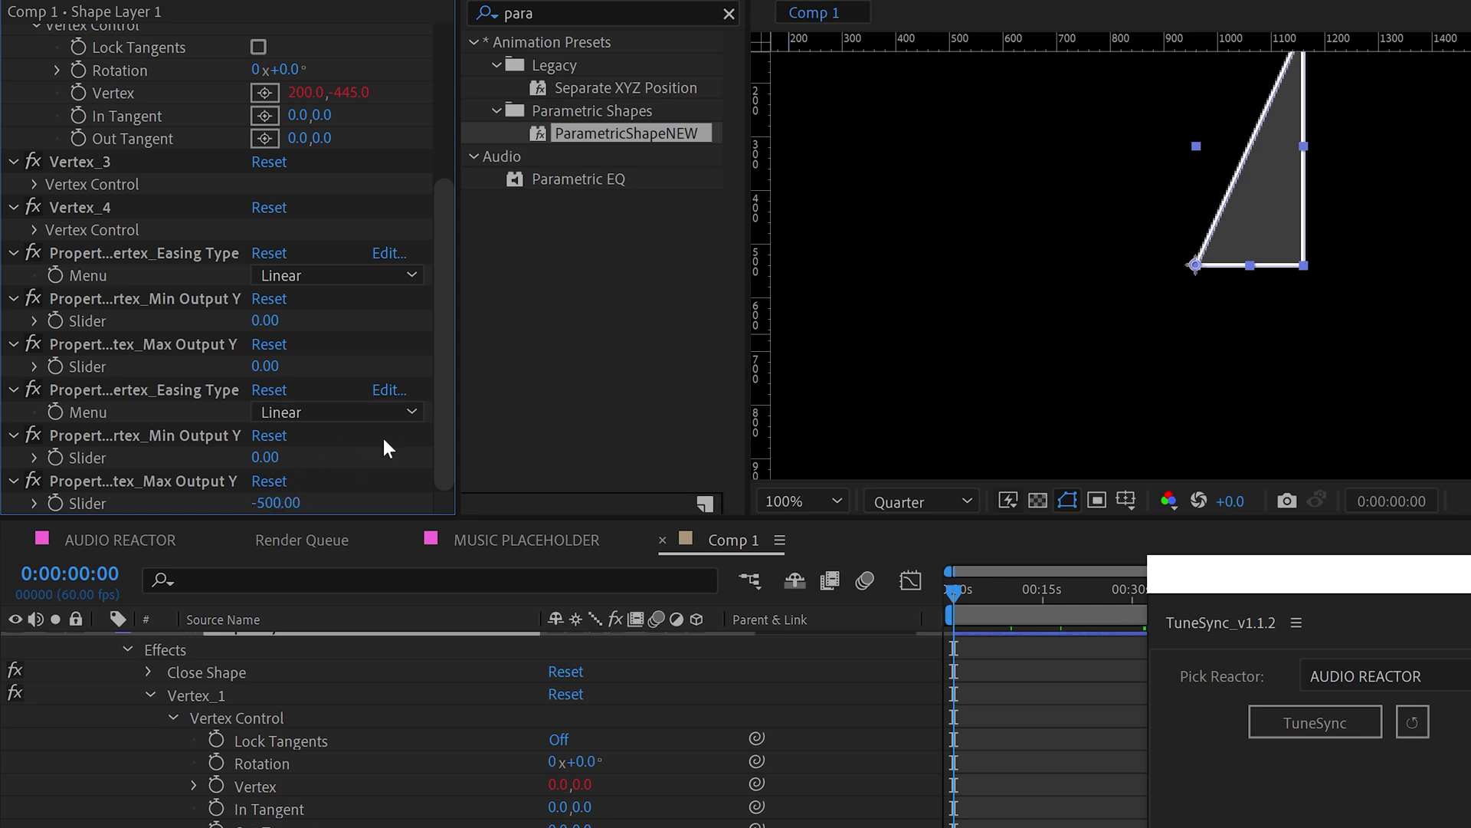
# Set the Max Output Y slider for Vertex_1 to -500 and check the shape's reaction in the fitted composition view
pyautogui.click(275, 366)
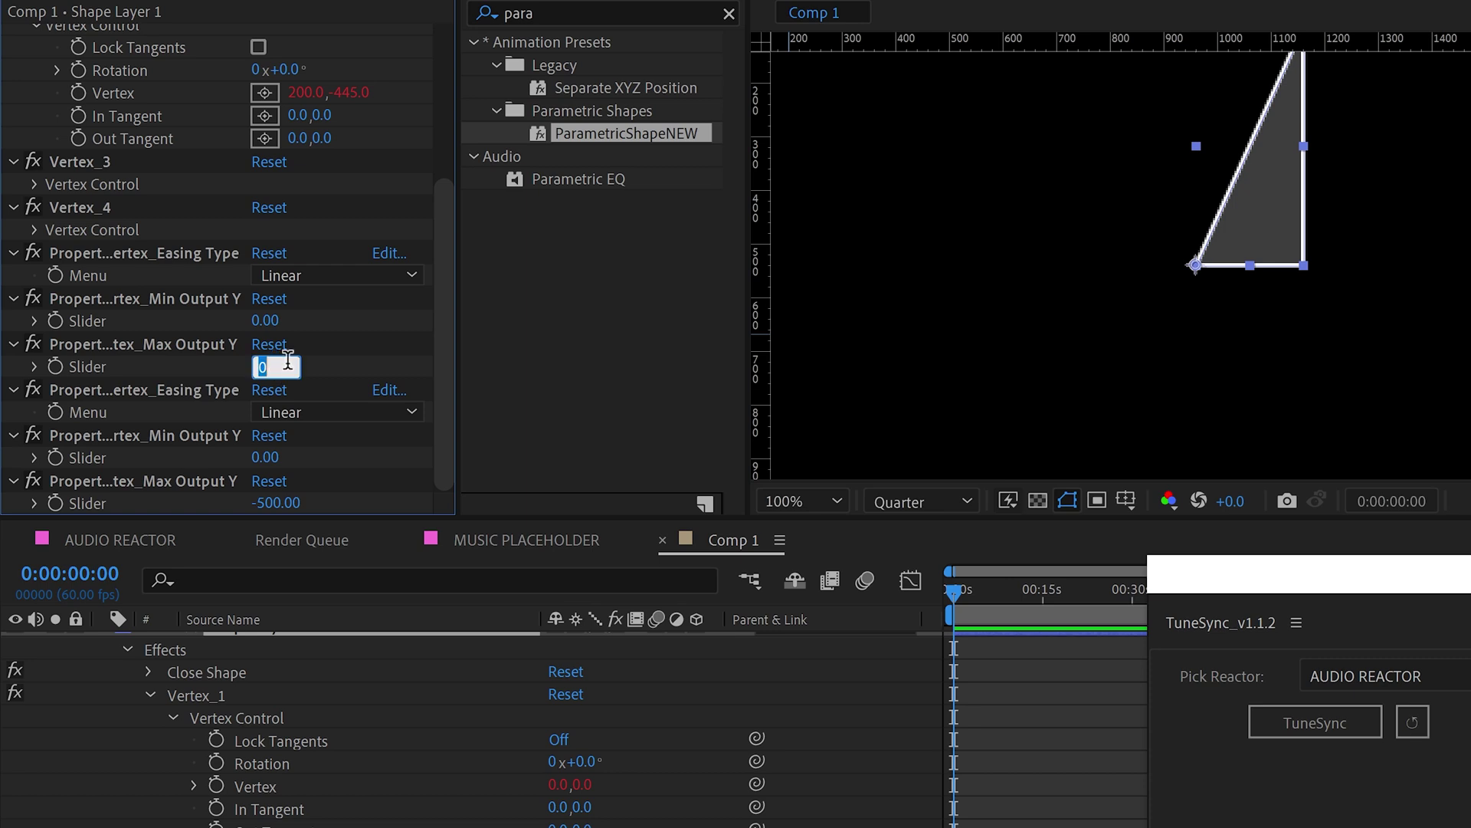
pyautogui.write('-500')
pyautogui.press('Return')
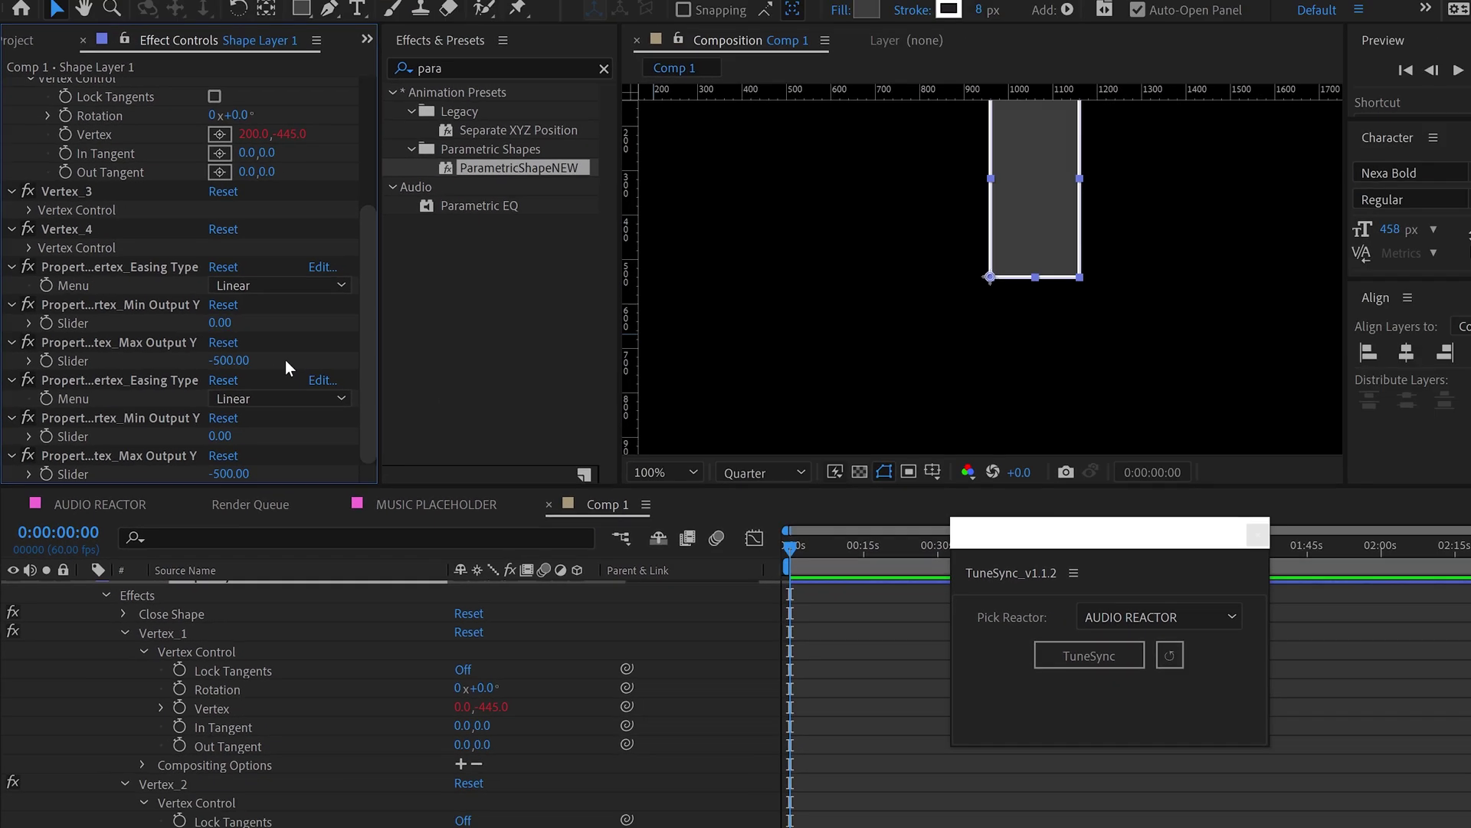
pyautogui.click(837, 500)
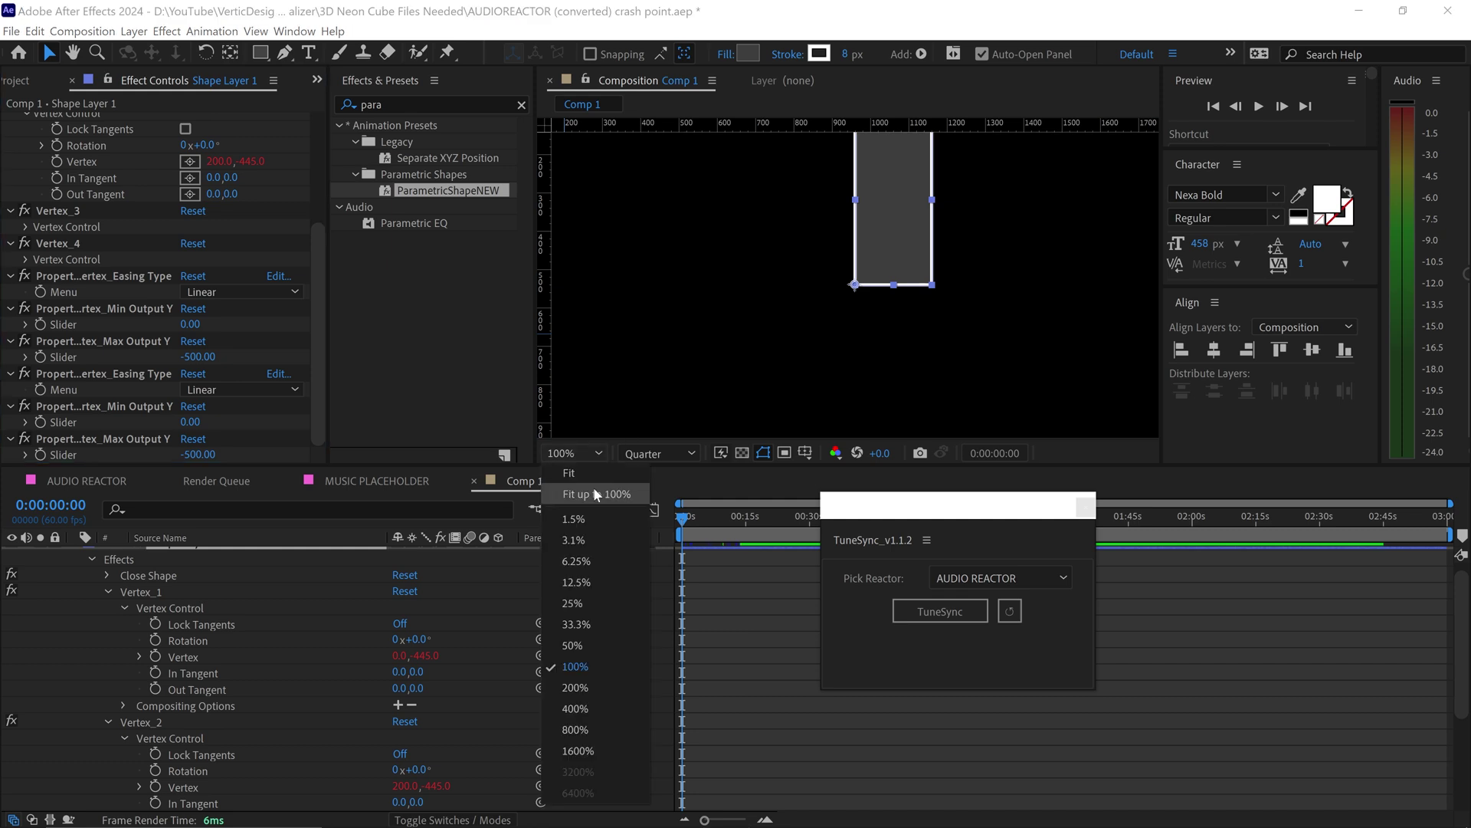
pyautogui.click(593, 486)
pyautogui.click(690, 518)
pyautogui.moveTo(689, 518)
pyautogui.mouseDown()
pyautogui.moveTo(749, 522)
pyautogui.moveTo(683, 522)
pyautogui.mouseUp()
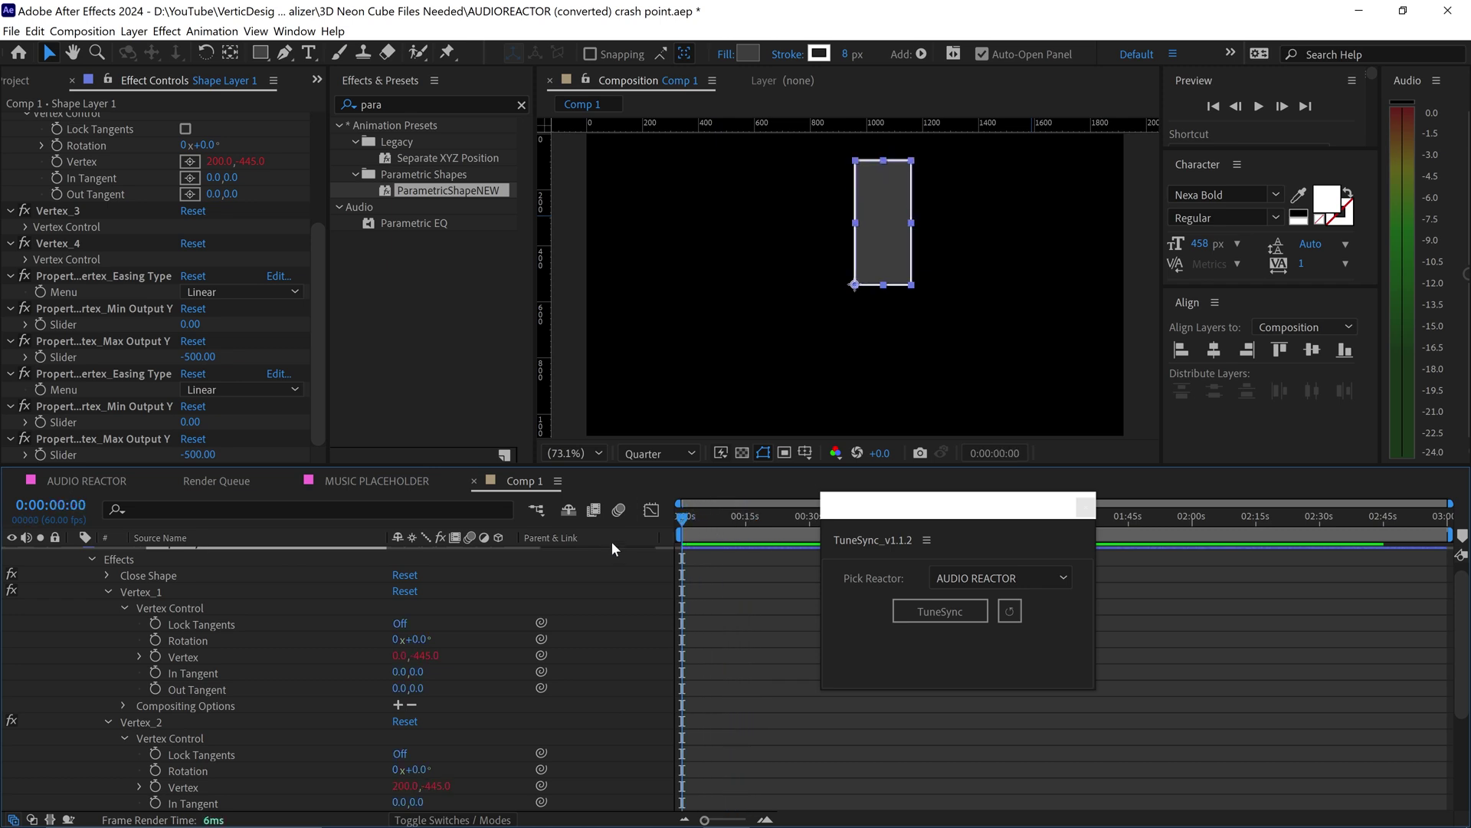
# Close the TuneSync window and launch the Extrudalizer.jsxbin script
pyautogui.click(1086, 506)
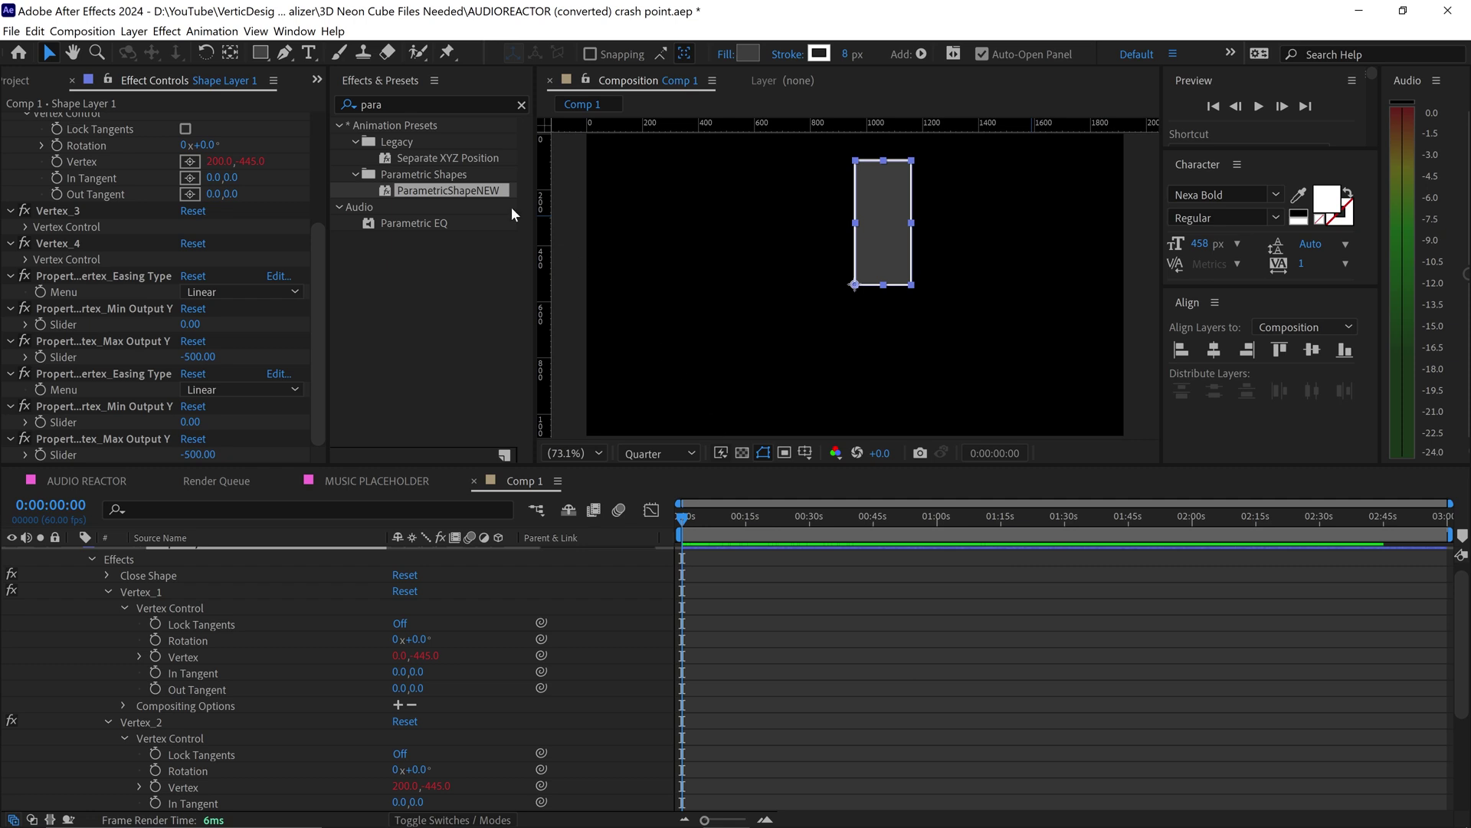
pyautogui.click(292, 32)
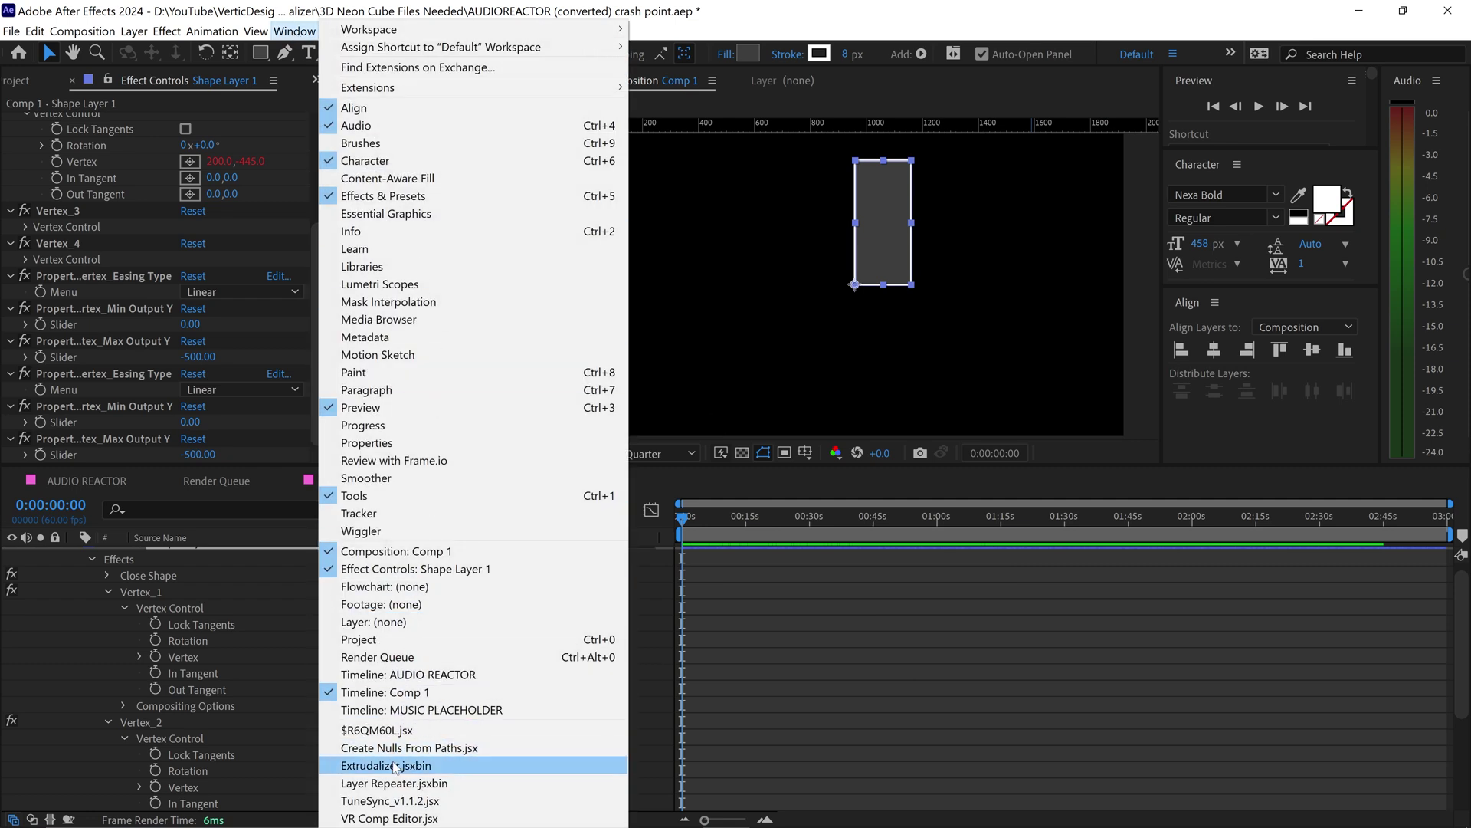
pyautogui.click(395, 766)
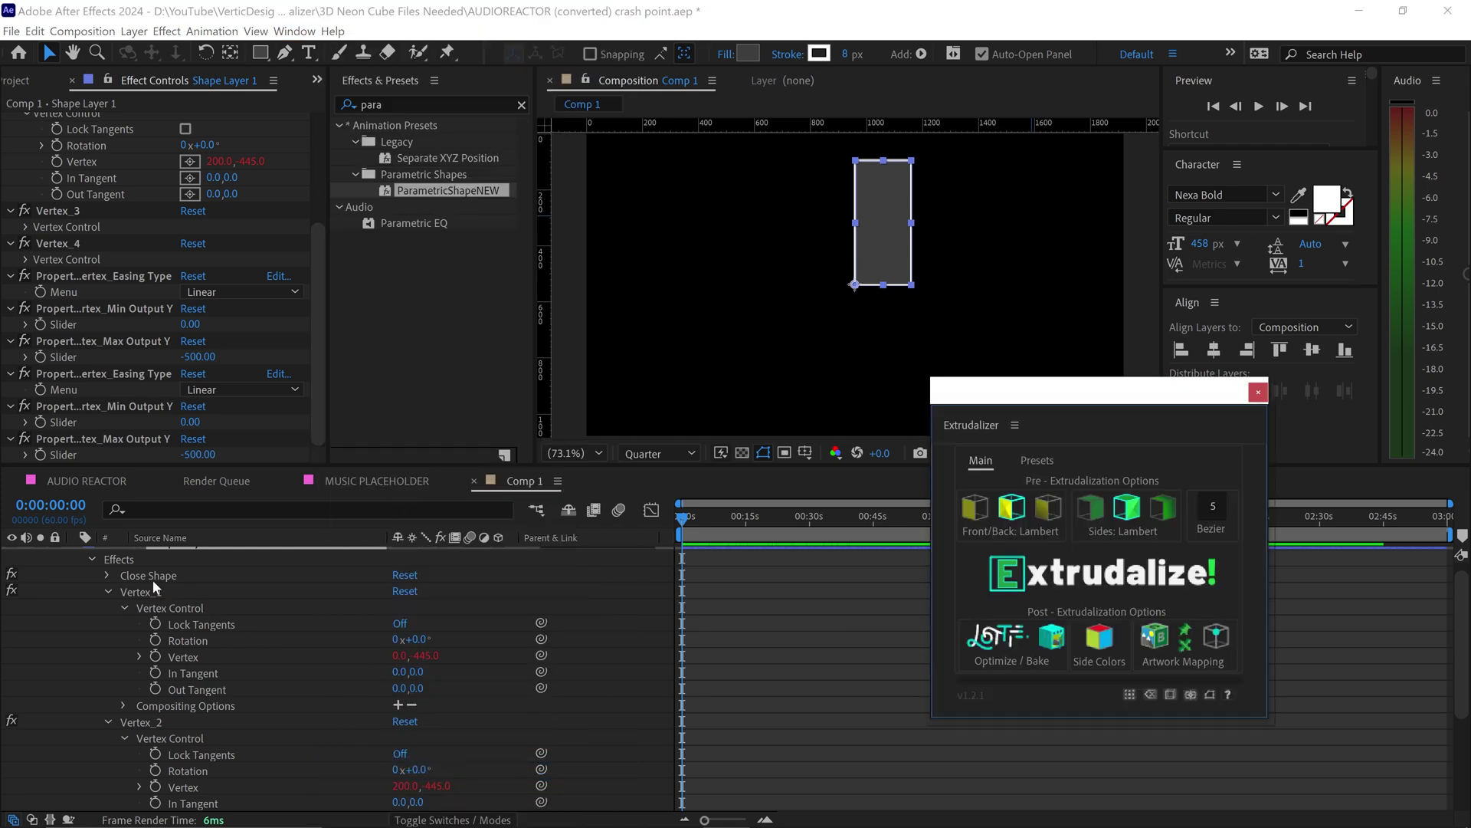
# Extrude Path 1 of Shape 1 in Shape Layer 1 with Extrudalizer, and close the script window
pyautogui.click(90, 559)
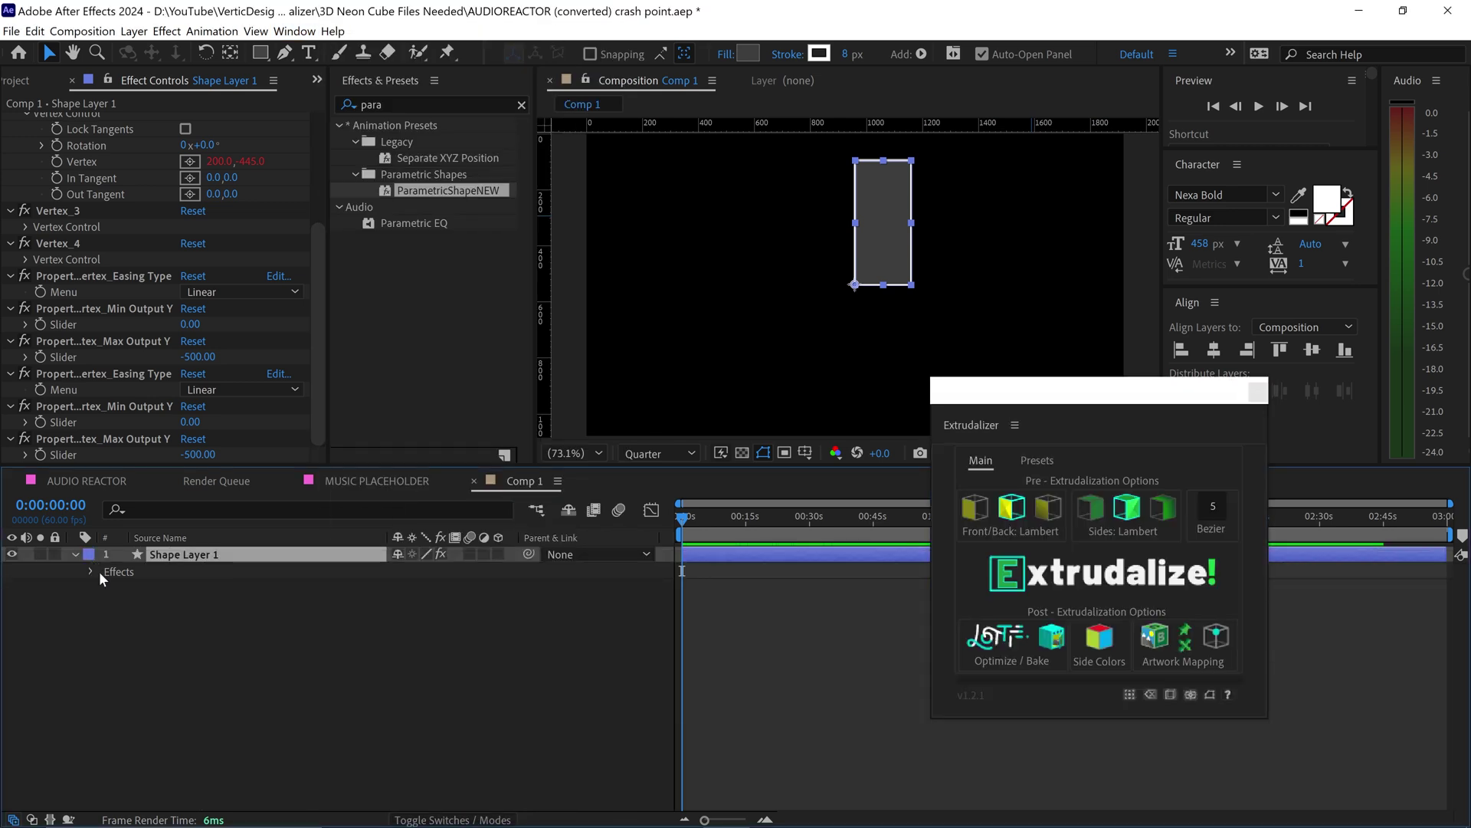
pyautogui.click(76, 555)
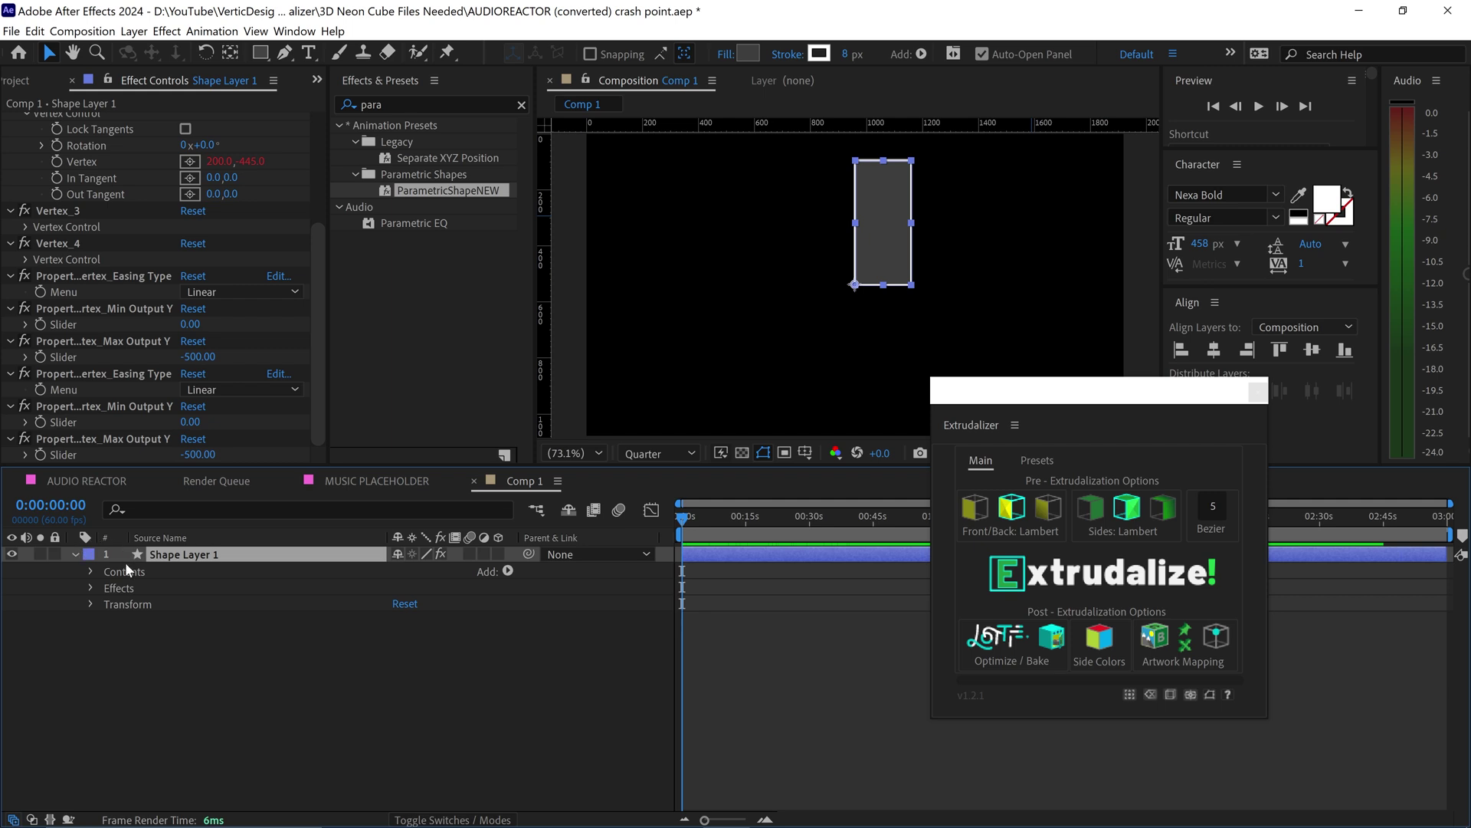
pyautogui.click(90, 570)
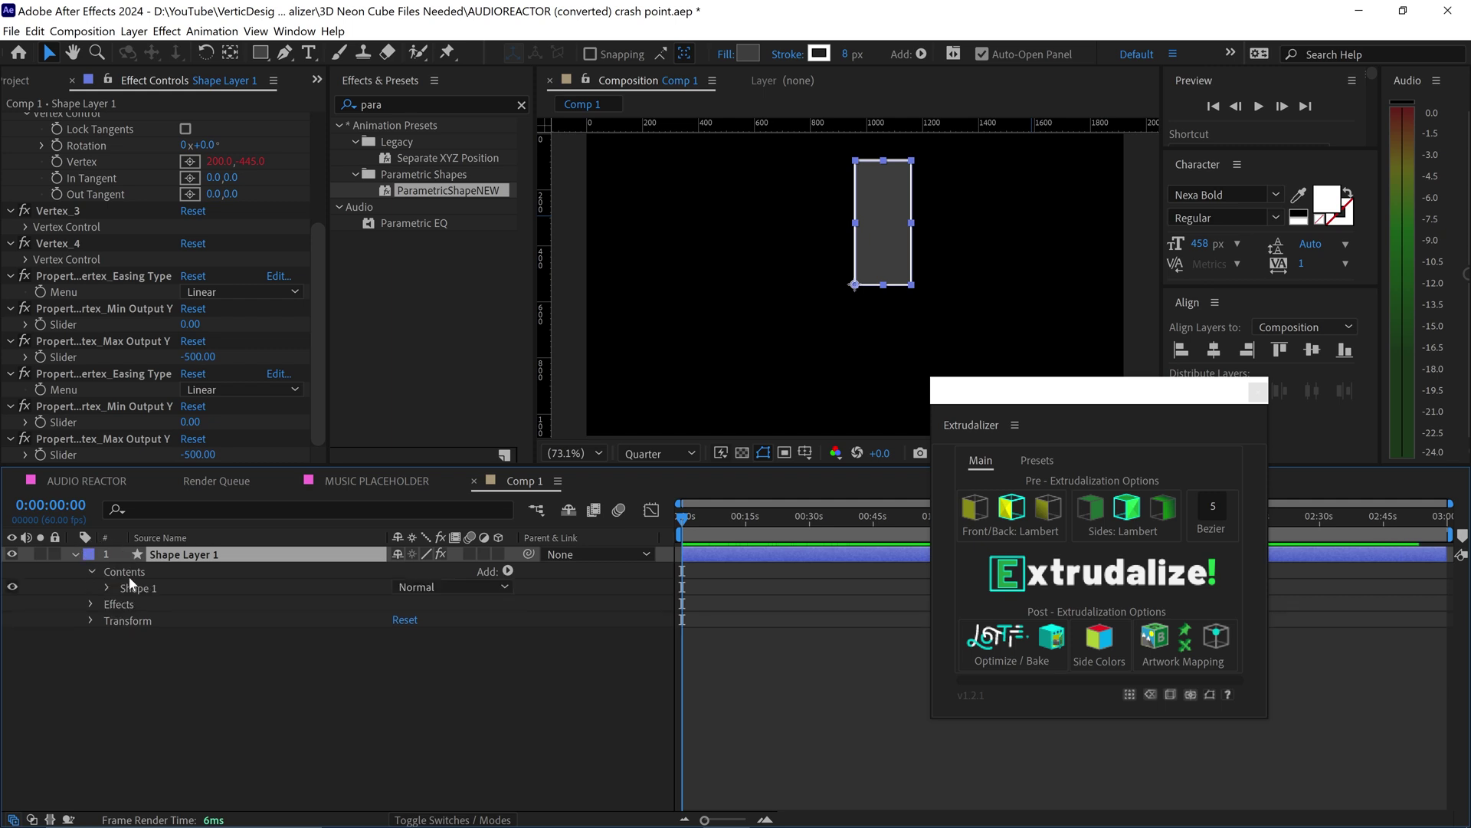
pyautogui.click(107, 587)
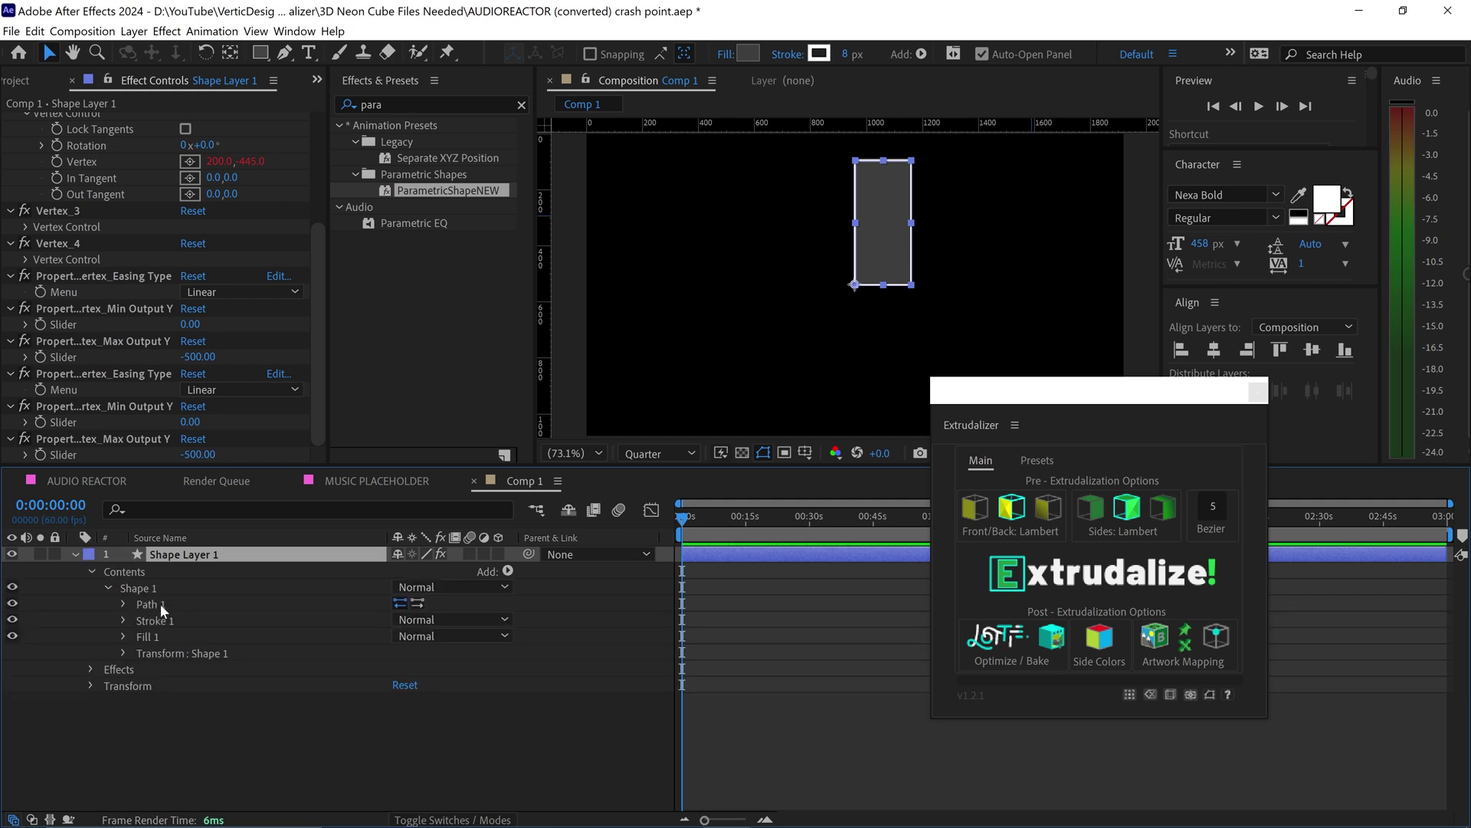
pyautogui.click(159, 604)
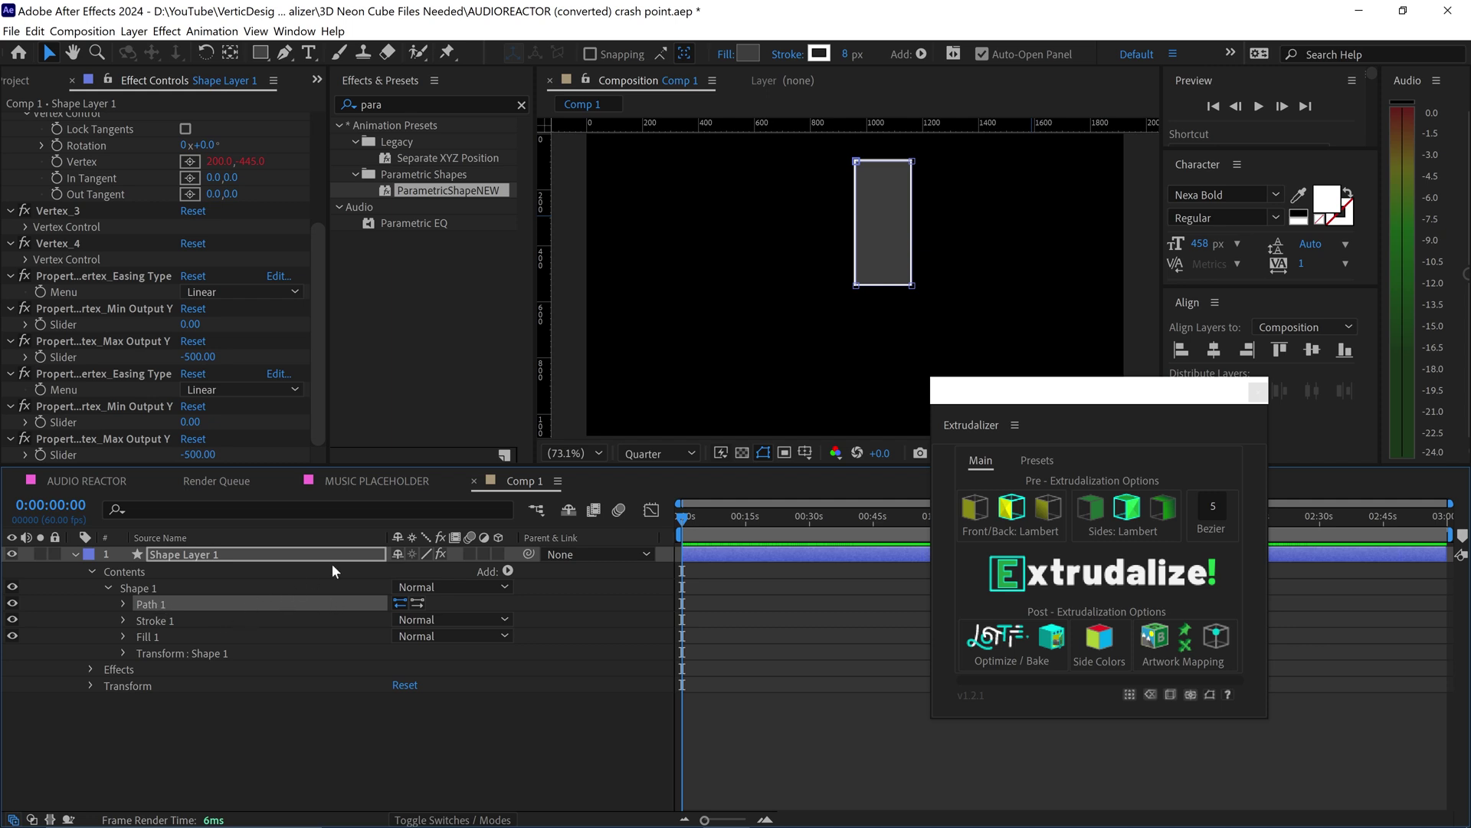
pyautogui.click(1051, 563)
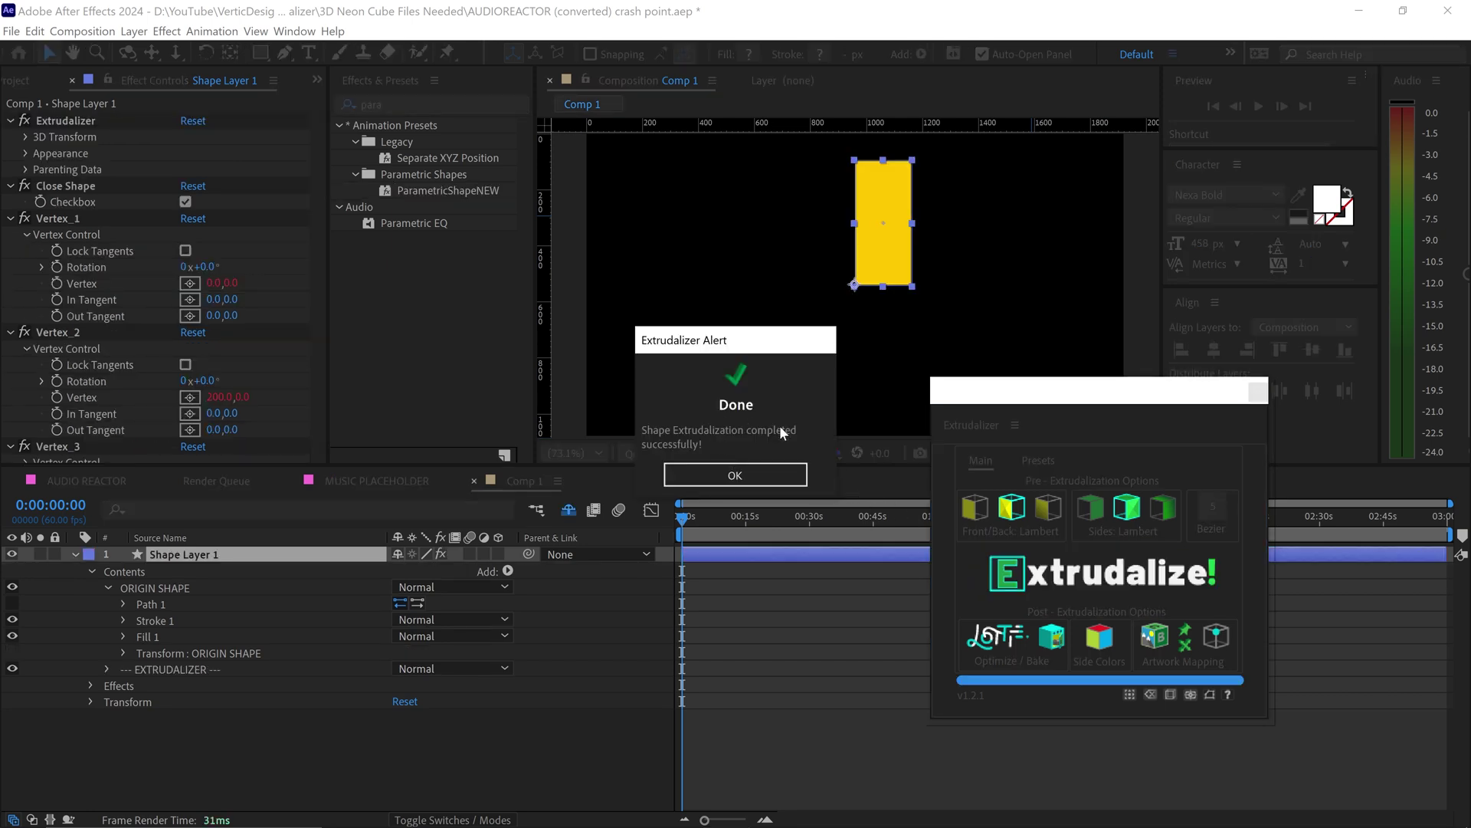
pyautogui.click(736, 472)
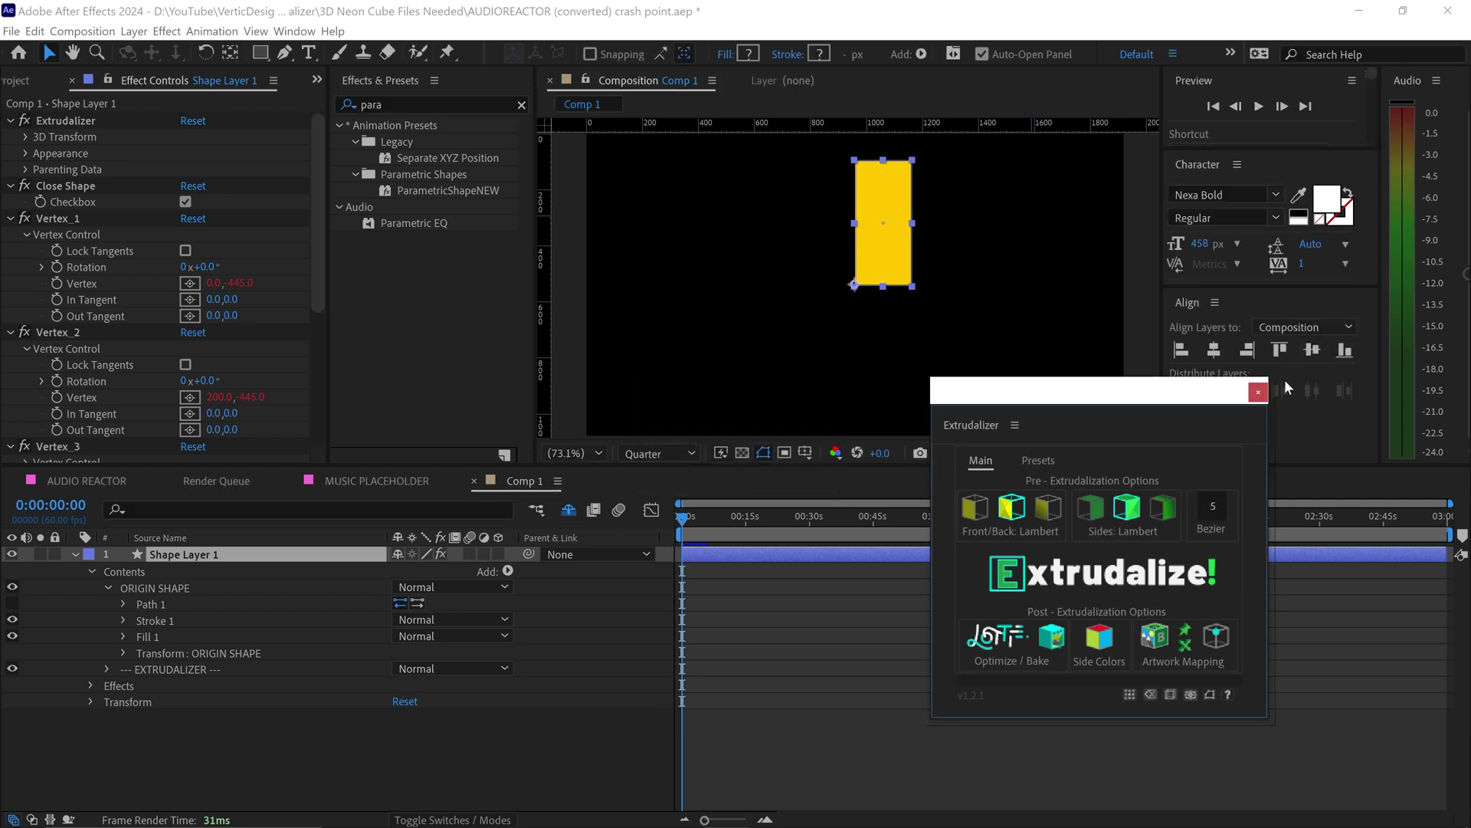
pyautogui.click(1258, 392)
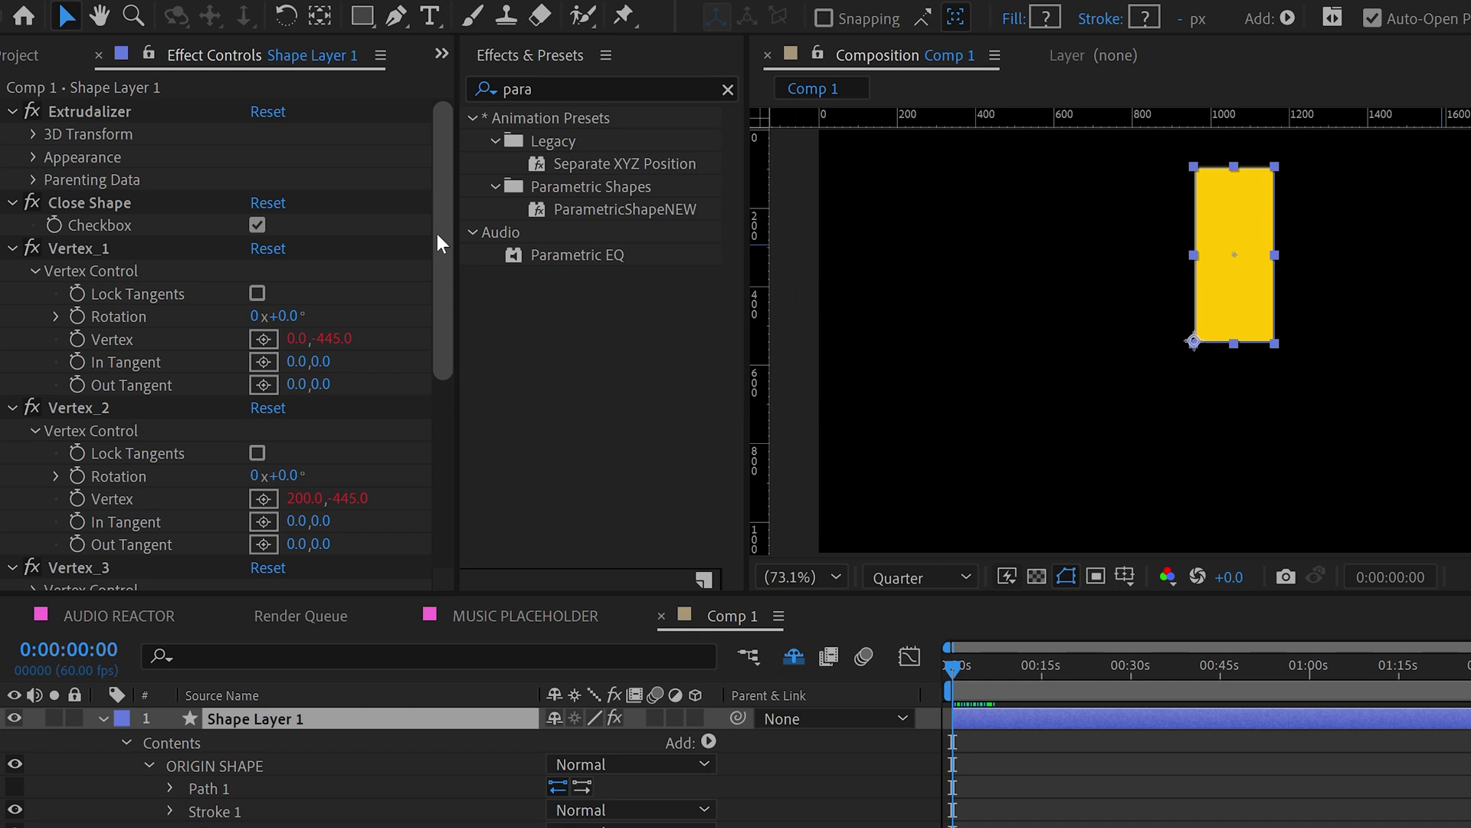
# Enable Wireframe mode in Extrudalizer's Appearance settings and set the edge stroke color to white (FFFFFF)
pyautogui.click(33, 156)
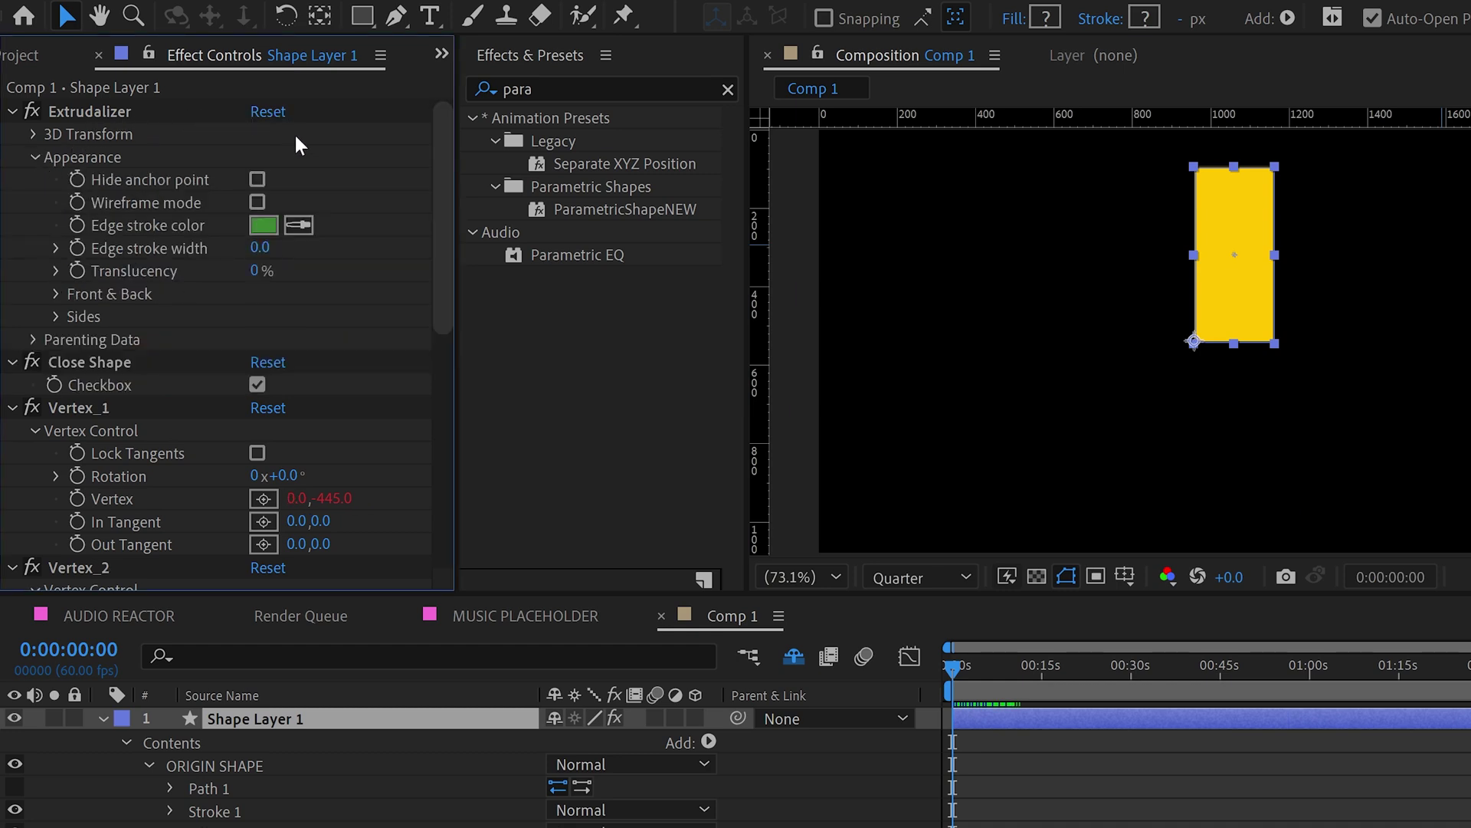
pyautogui.click(257, 202)
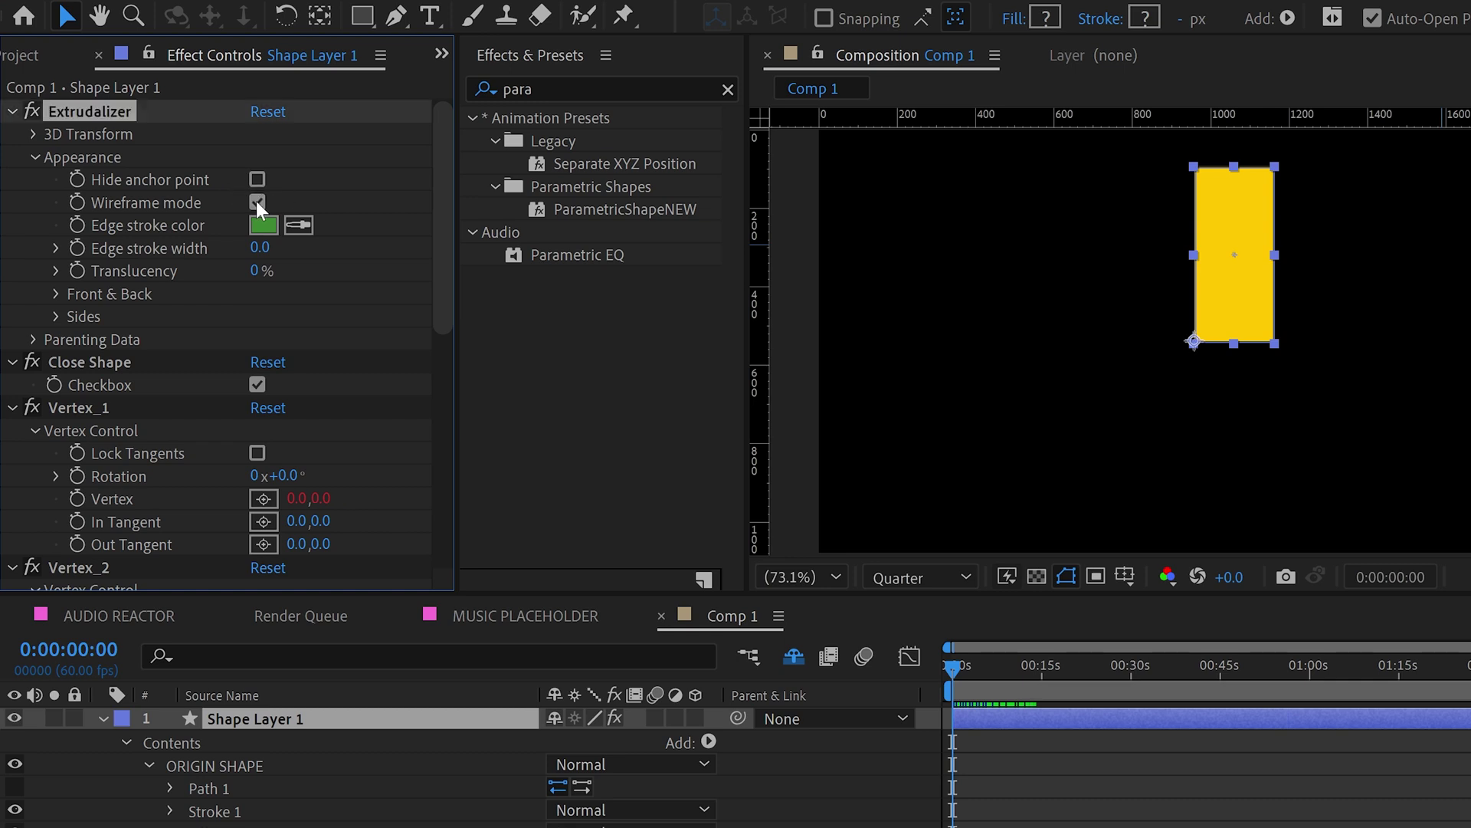
pyautogui.click(264, 224)
pyautogui.moveTo(325, 303); pyautogui.dragTo(299, 302)
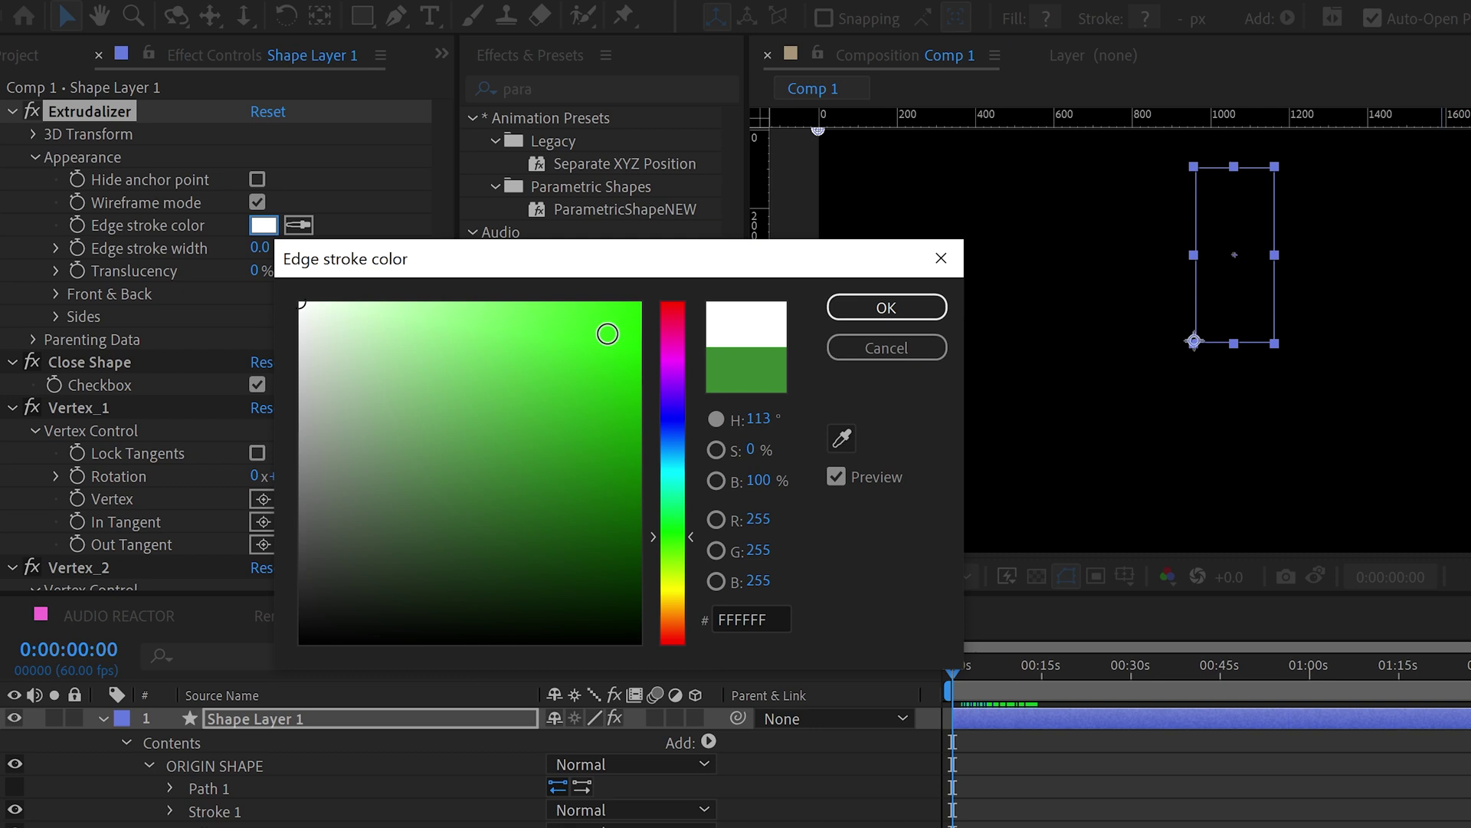
pyautogui.click(912, 312)
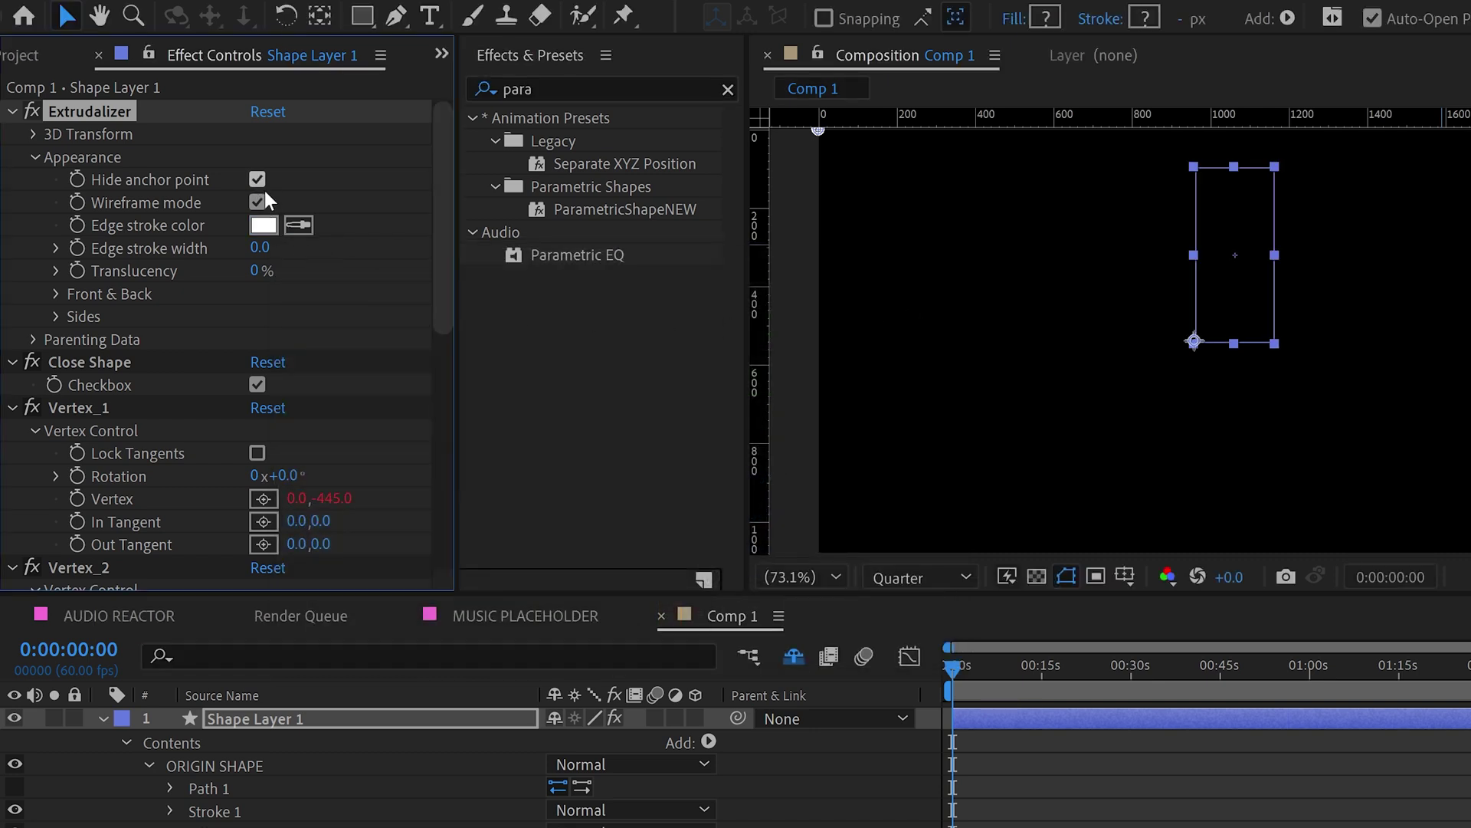
# Hide the extruded shape's anchor point and set the edge stroke width to 2
pyautogui.click(272, 244)
pyautogui.write('2')
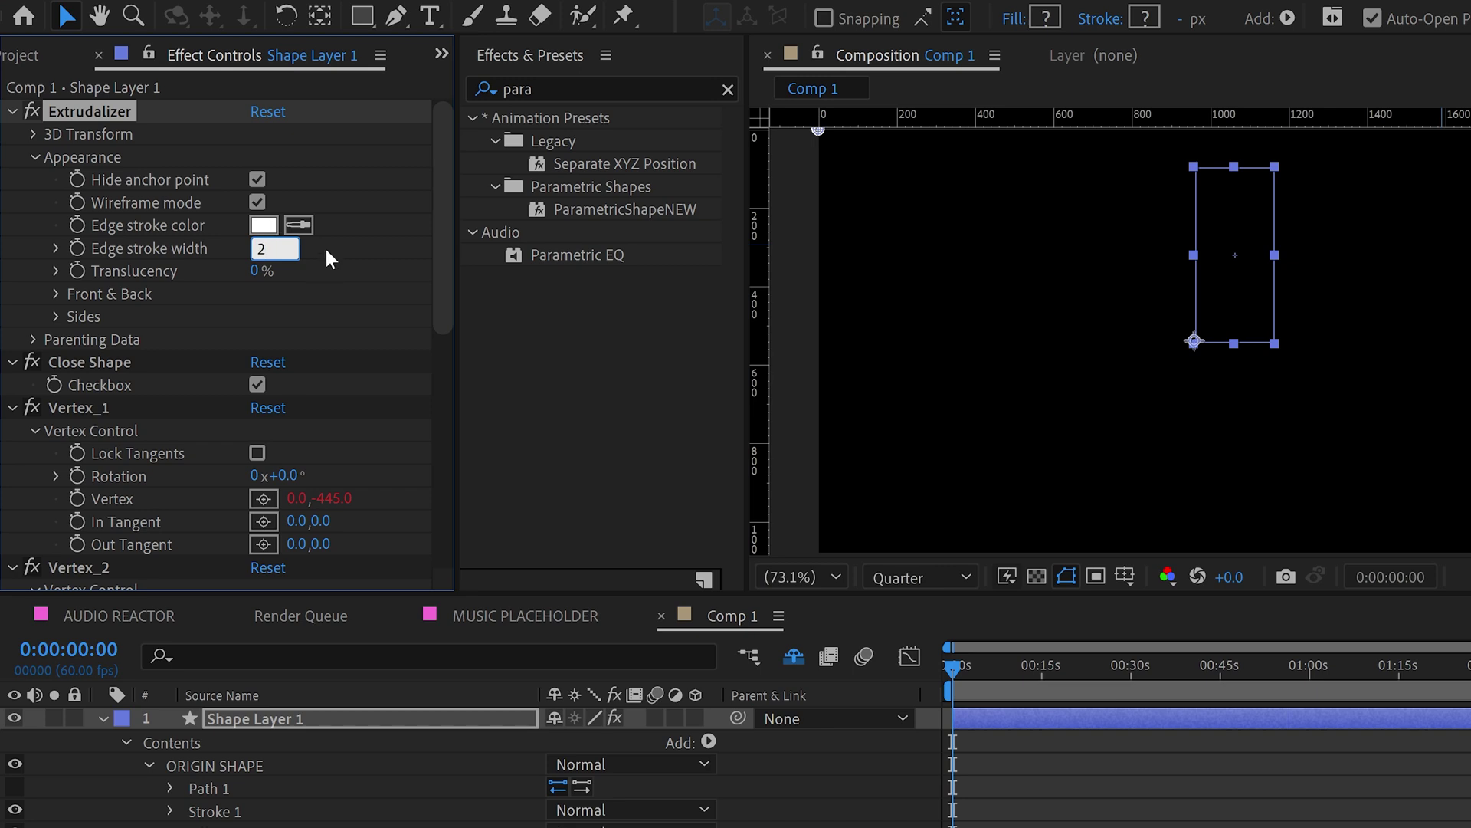
pyautogui.press('Return')
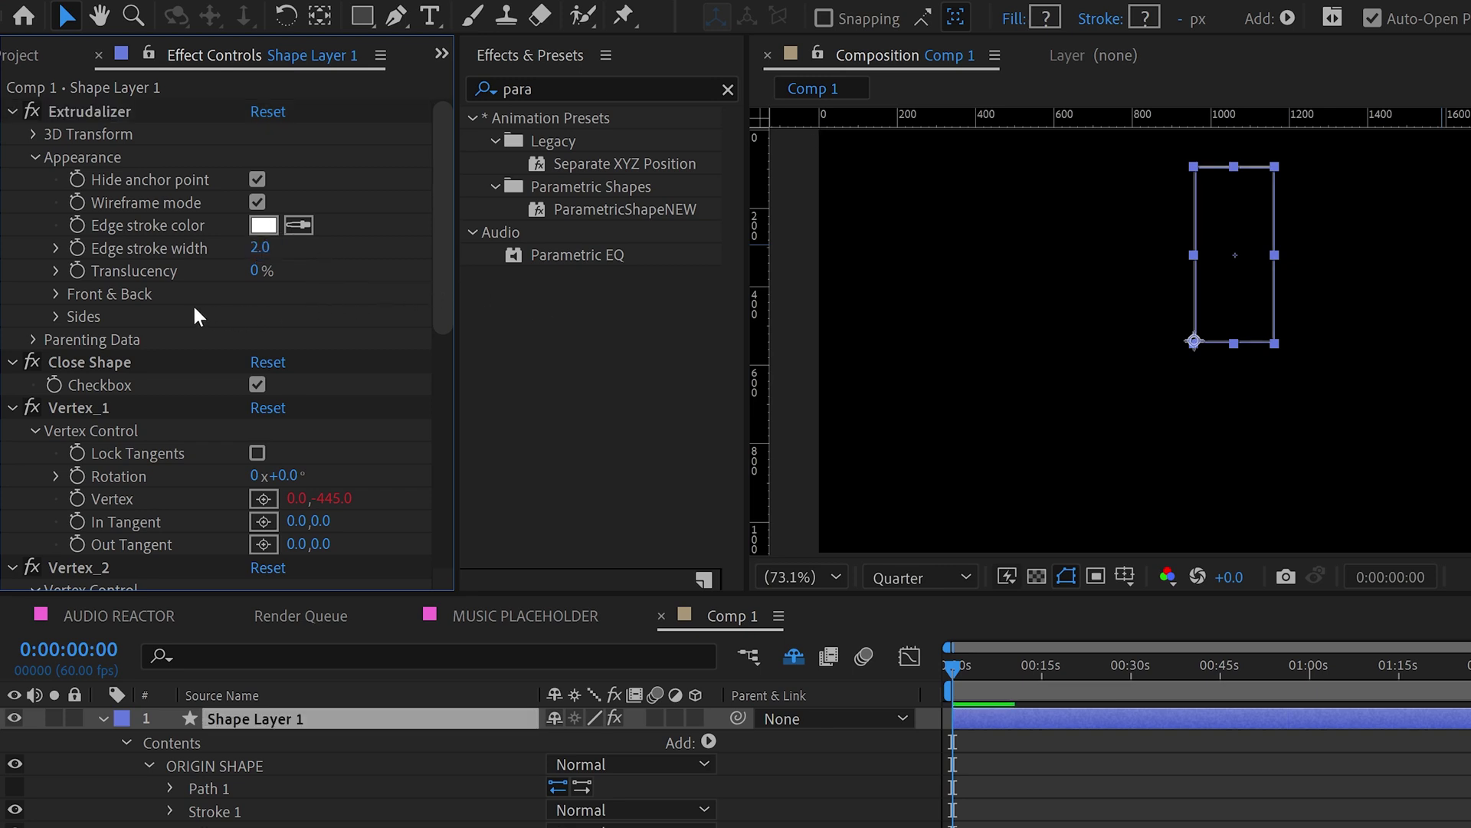
# Set Extrudalizer's Orbit control to a Y Rotation of -35° and an X Rotation of 30°
pyautogui.click(35, 156)
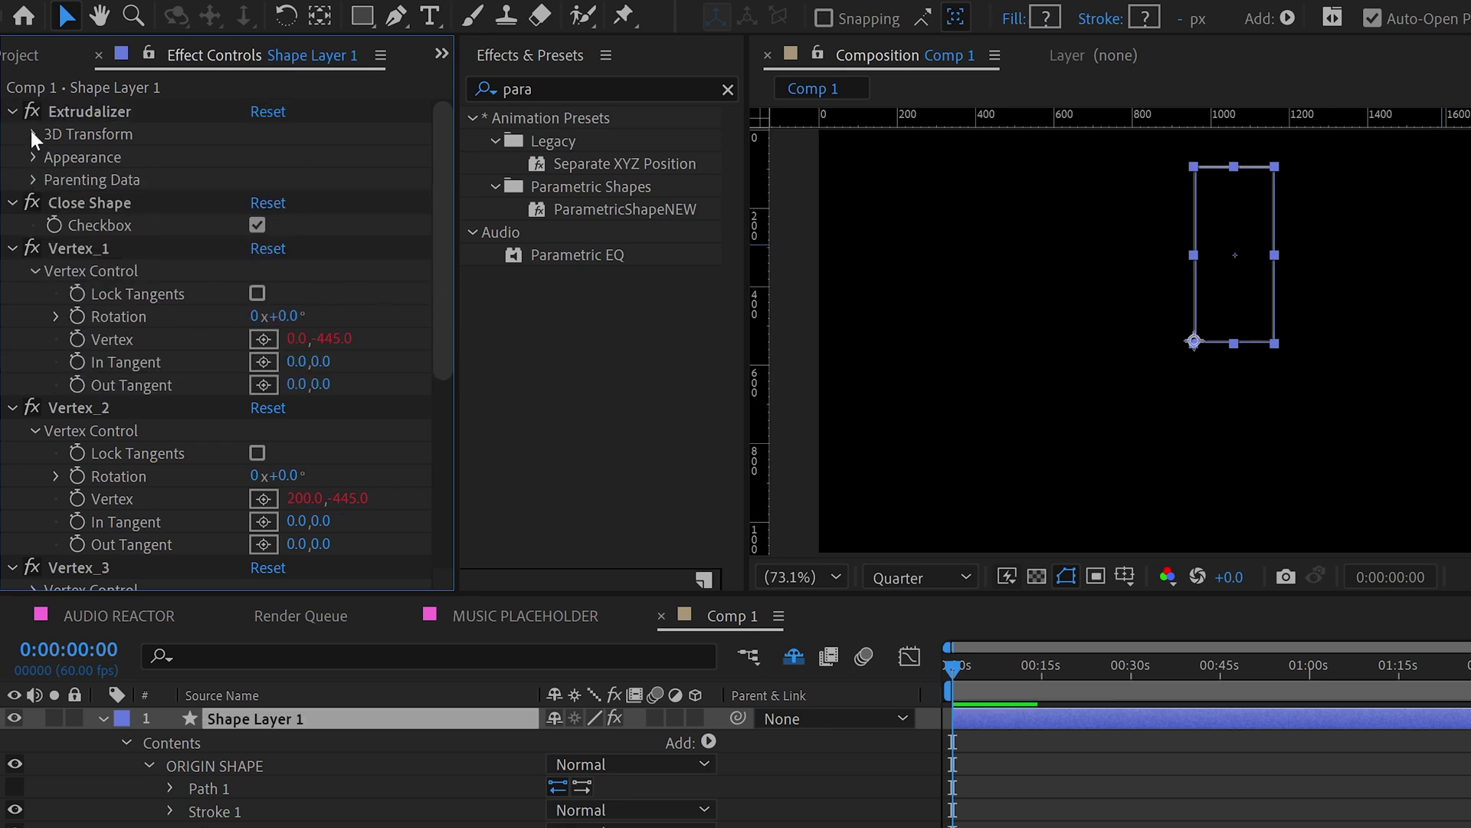
pyautogui.click(33, 132)
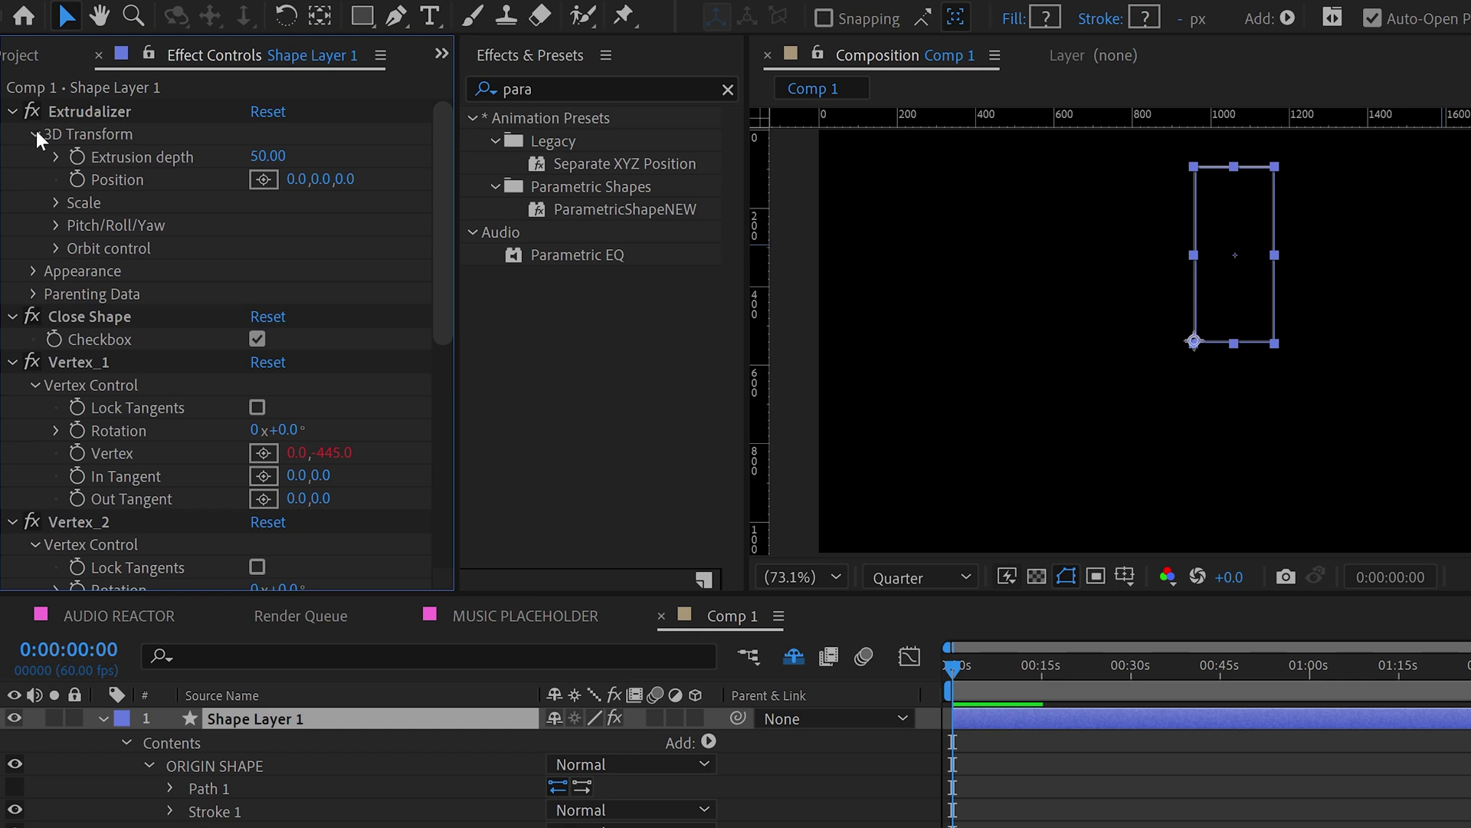
pyautogui.click(57, 249)
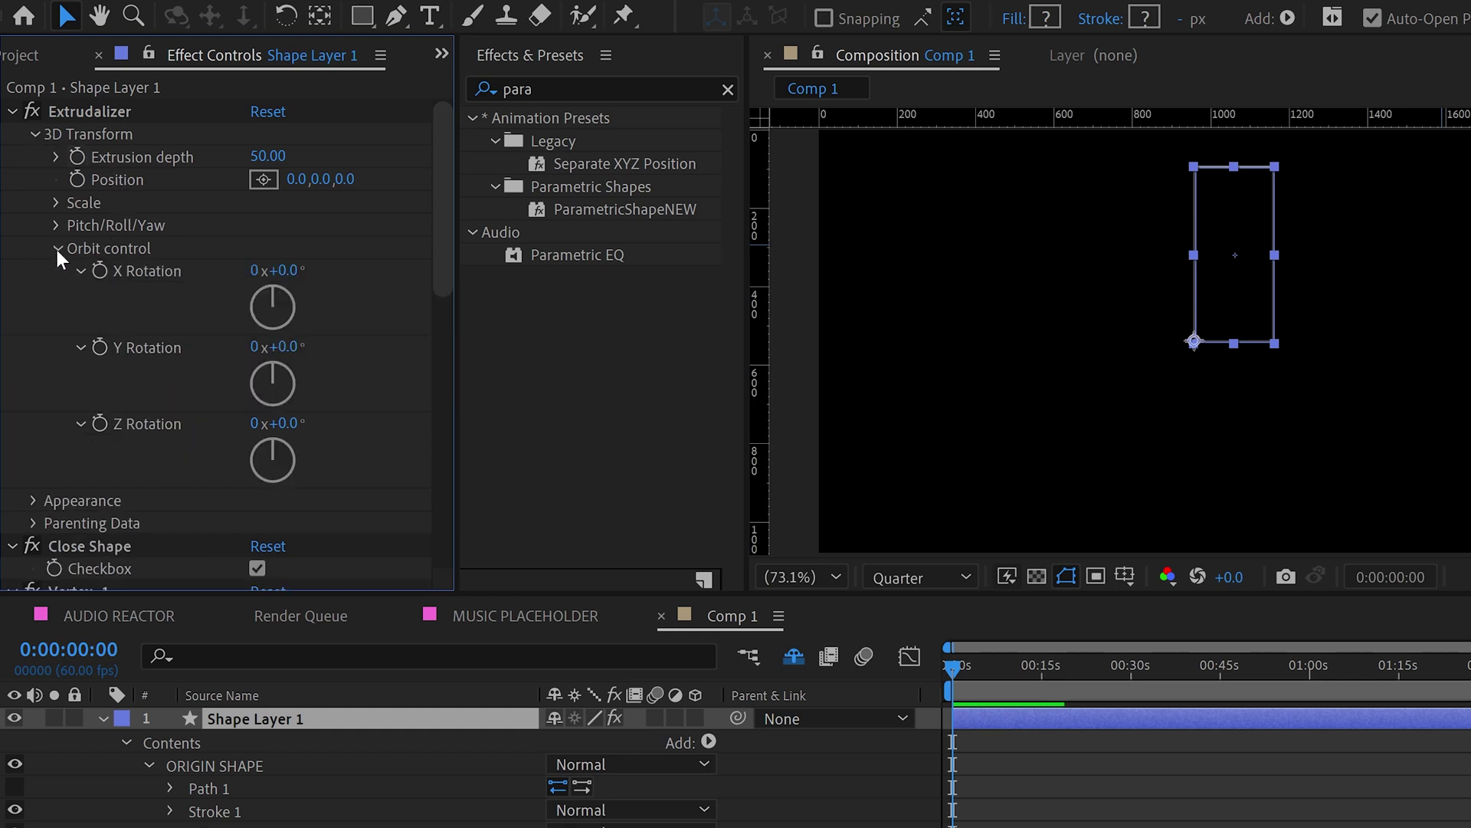
pyautogui.click(299, 348)
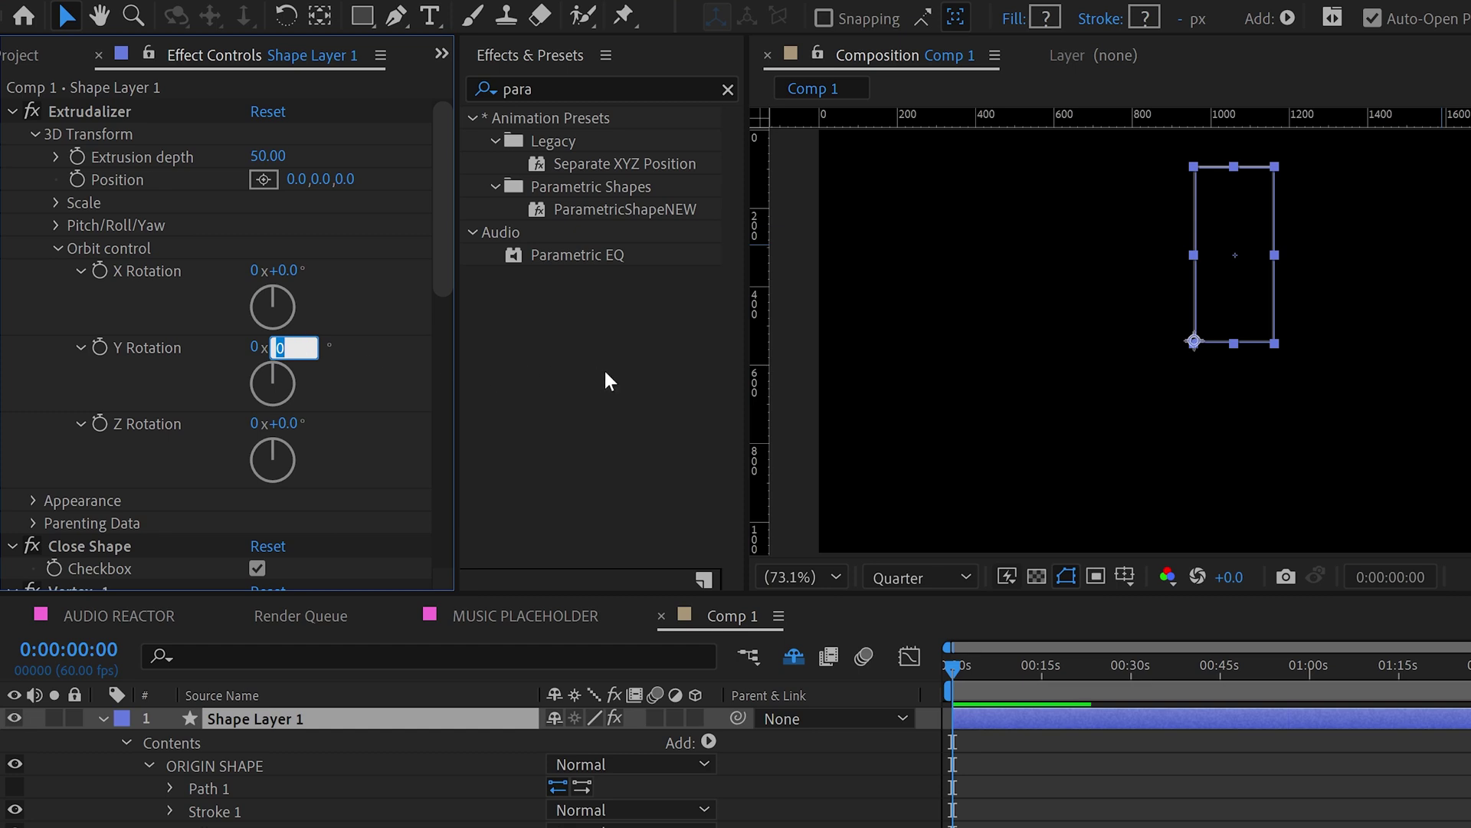
pyautogui.write('-35')
pyautogui.click(369, 346)
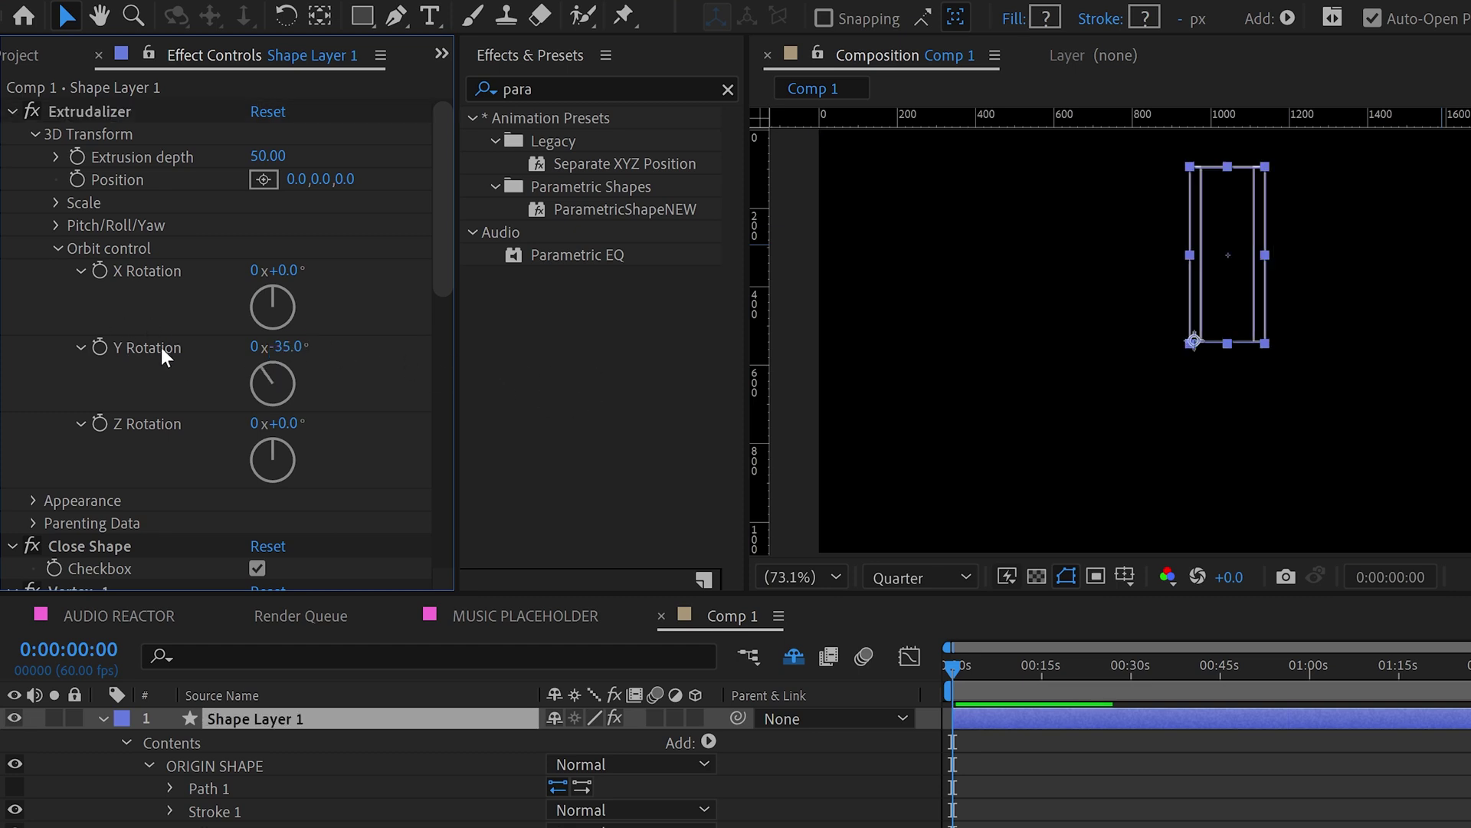
pyautogui.click(288, 271)
pyautogui.write('30')
pyautogui.click(379, 290)
# Set the composition's preview resolution to Full and the extrusion depth to 200
pyautogui.click(920, 577)
pyautogui.click(928, 642)
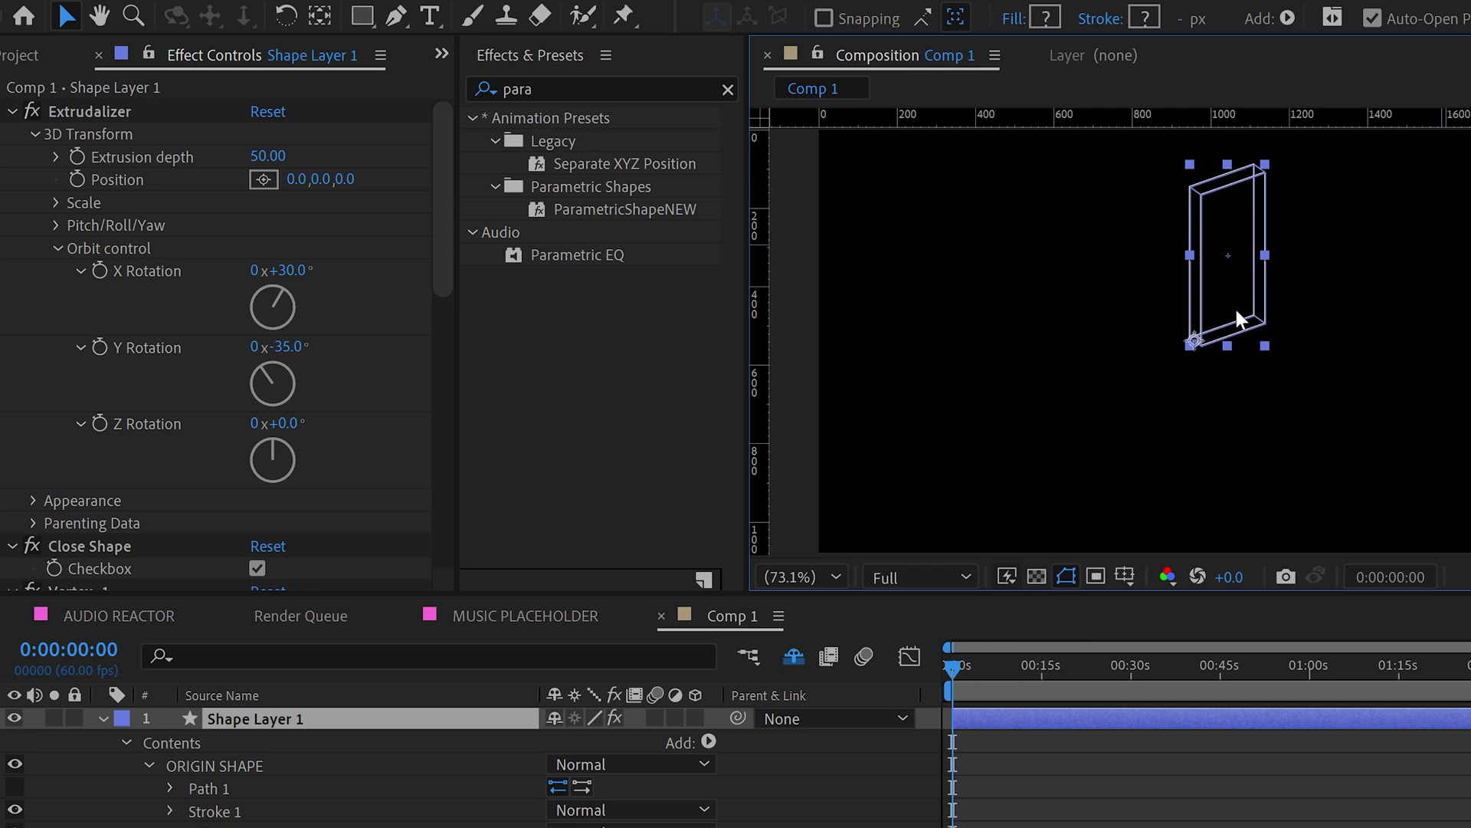
pyautogui.click(1066, 761)
pyautogui.click(272, 159)
pyautogui.write('200')
pyautogui.press('Return')
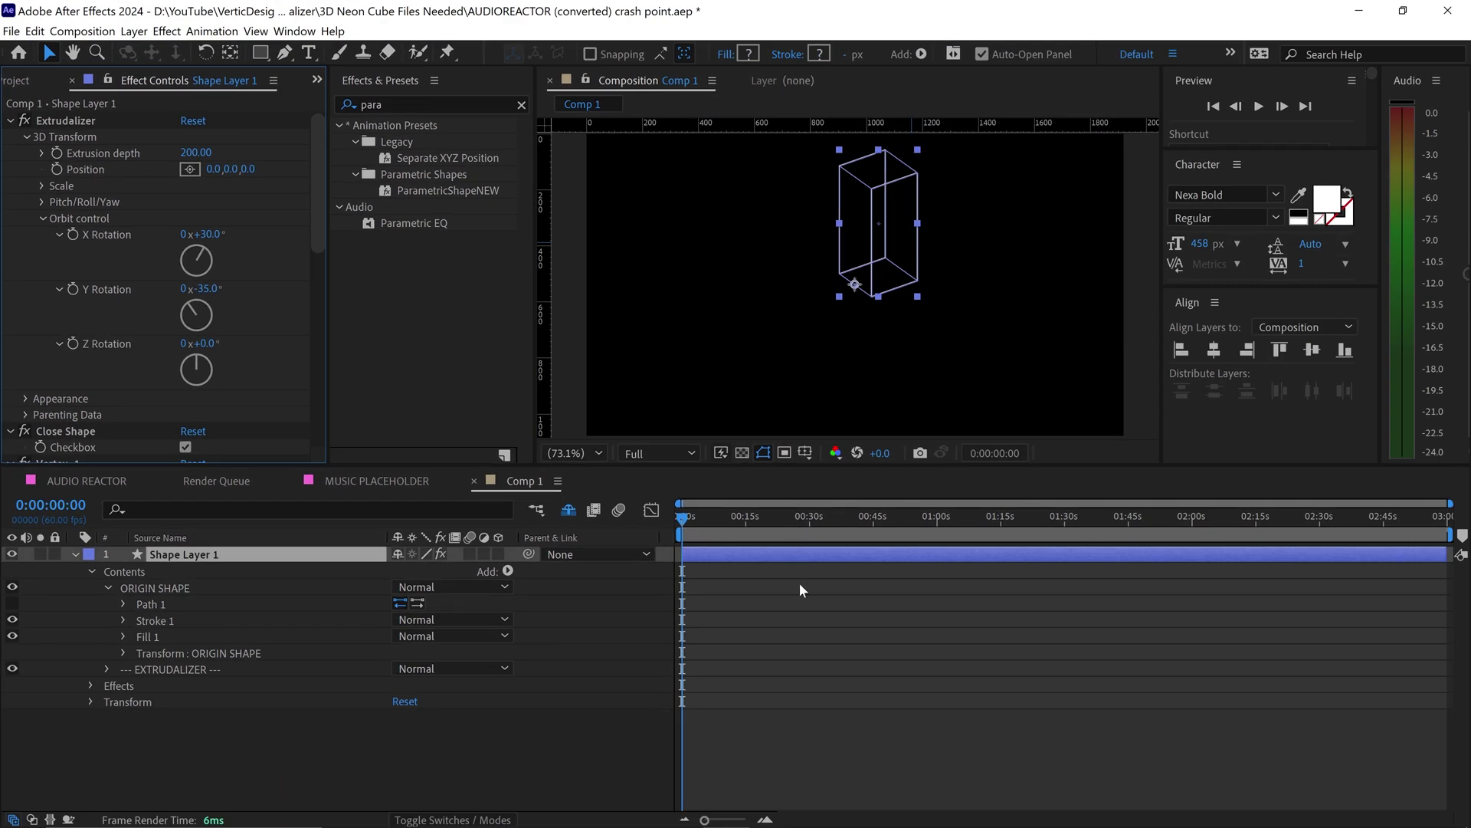
# Deselect the shape layer and create a black 1920 x 1080 solid named neon in Comp 1
pyautogui.click(802, 590)
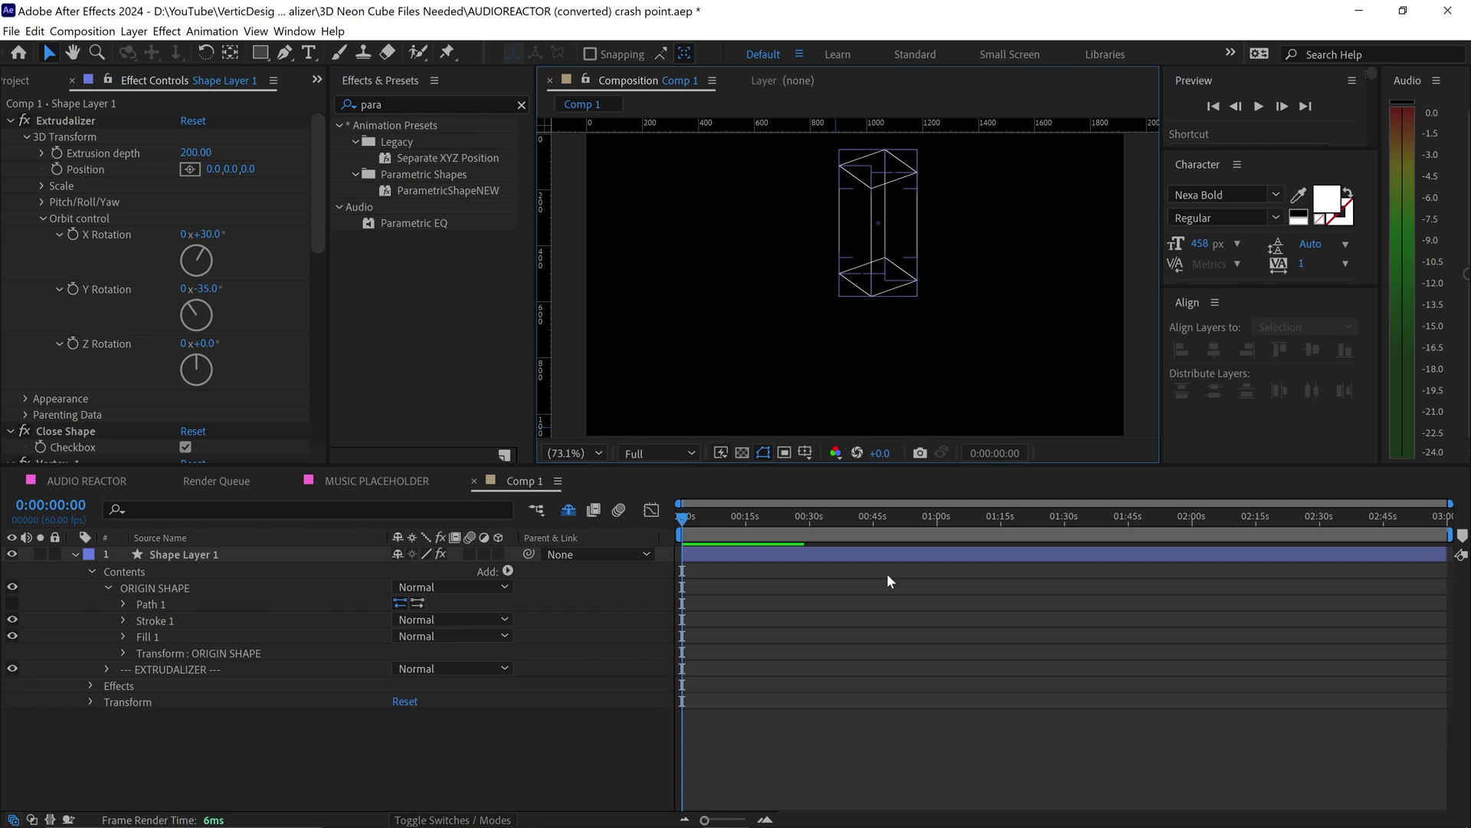
pyautogui.click(817, 201)
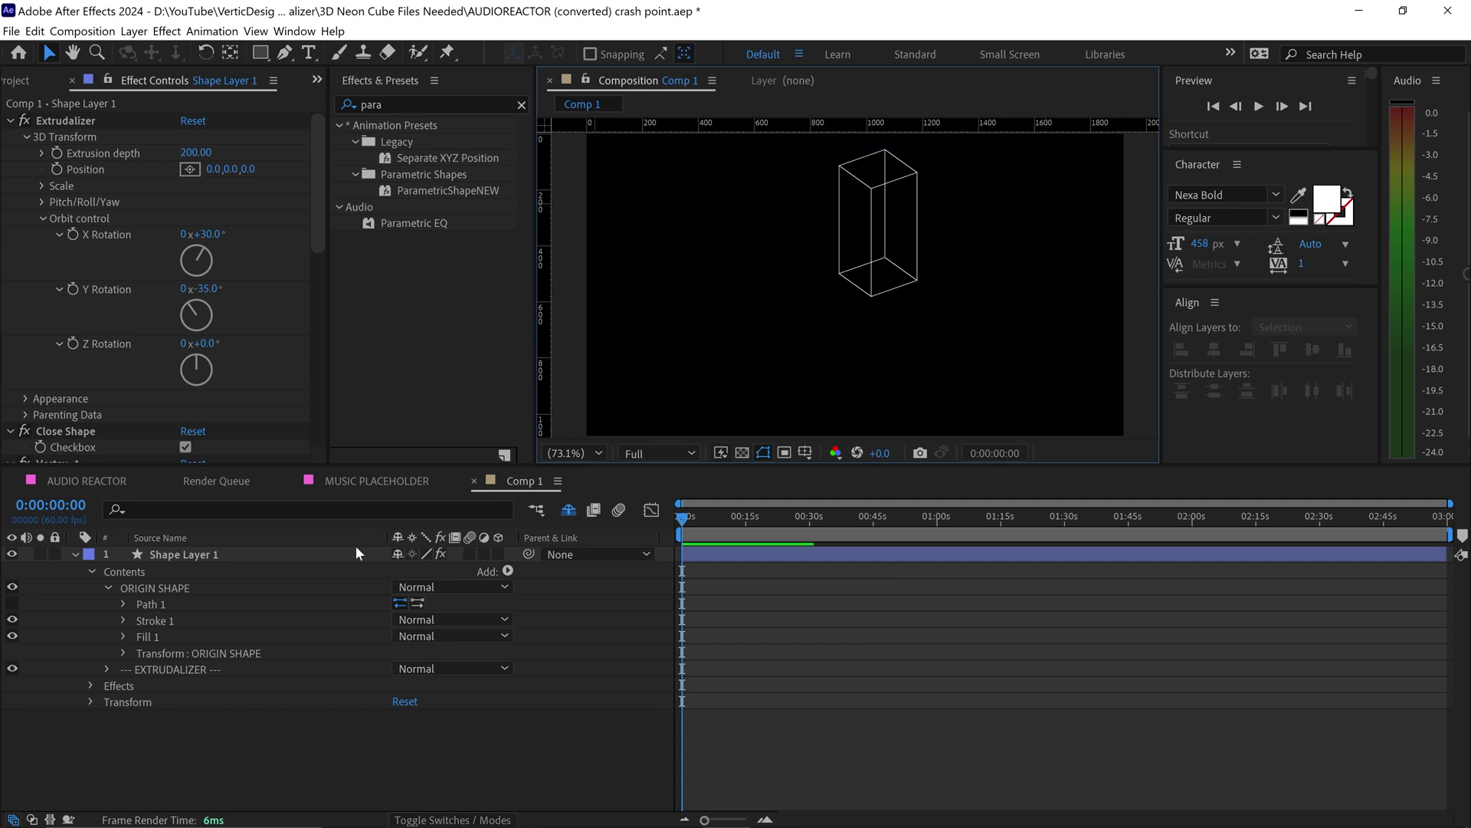
pyautogui.rightClick(294, 716)
pyautogui.moveTo(345, 541)
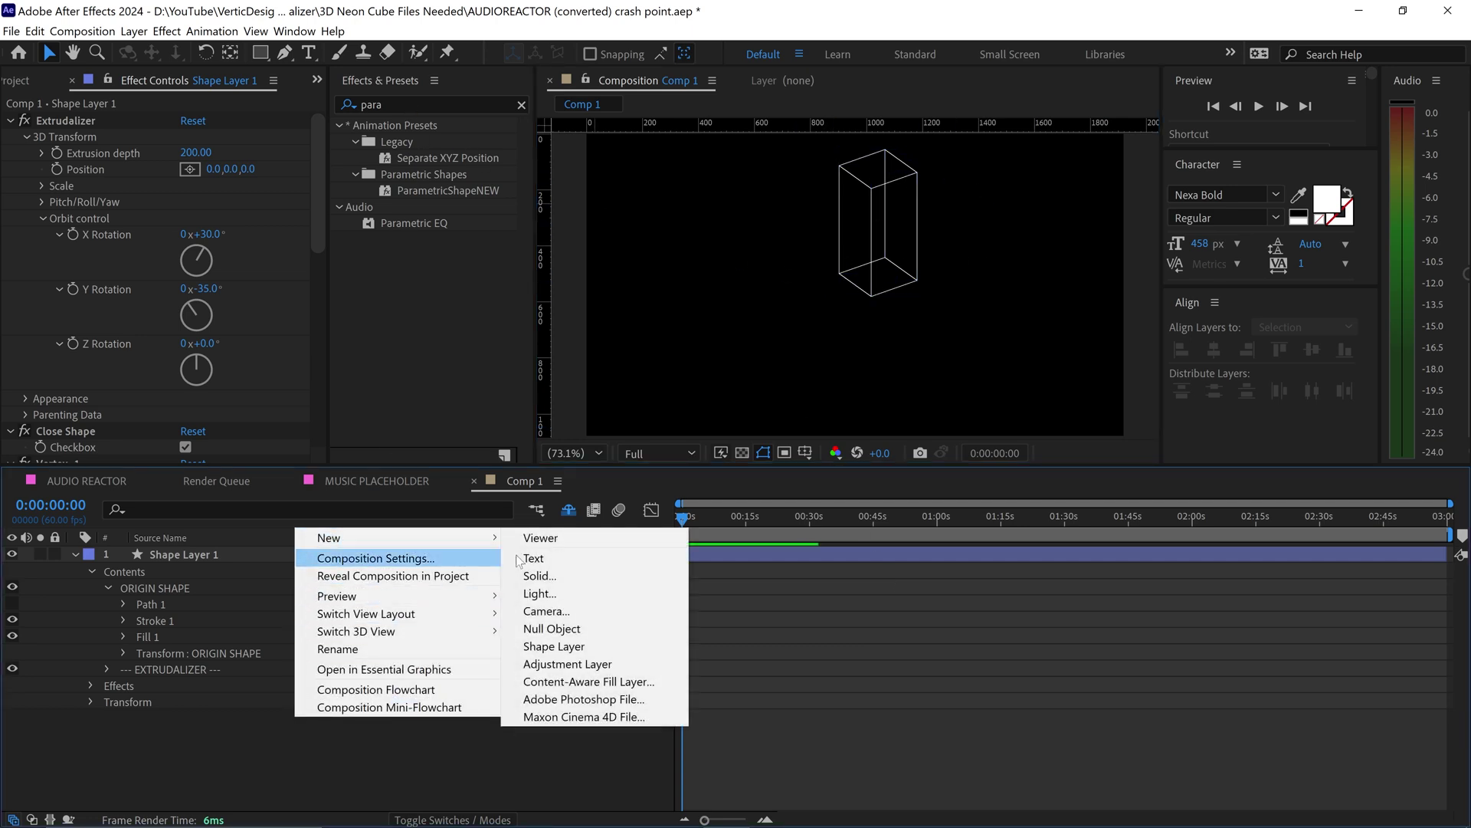
pyautogui.click(540, 576)
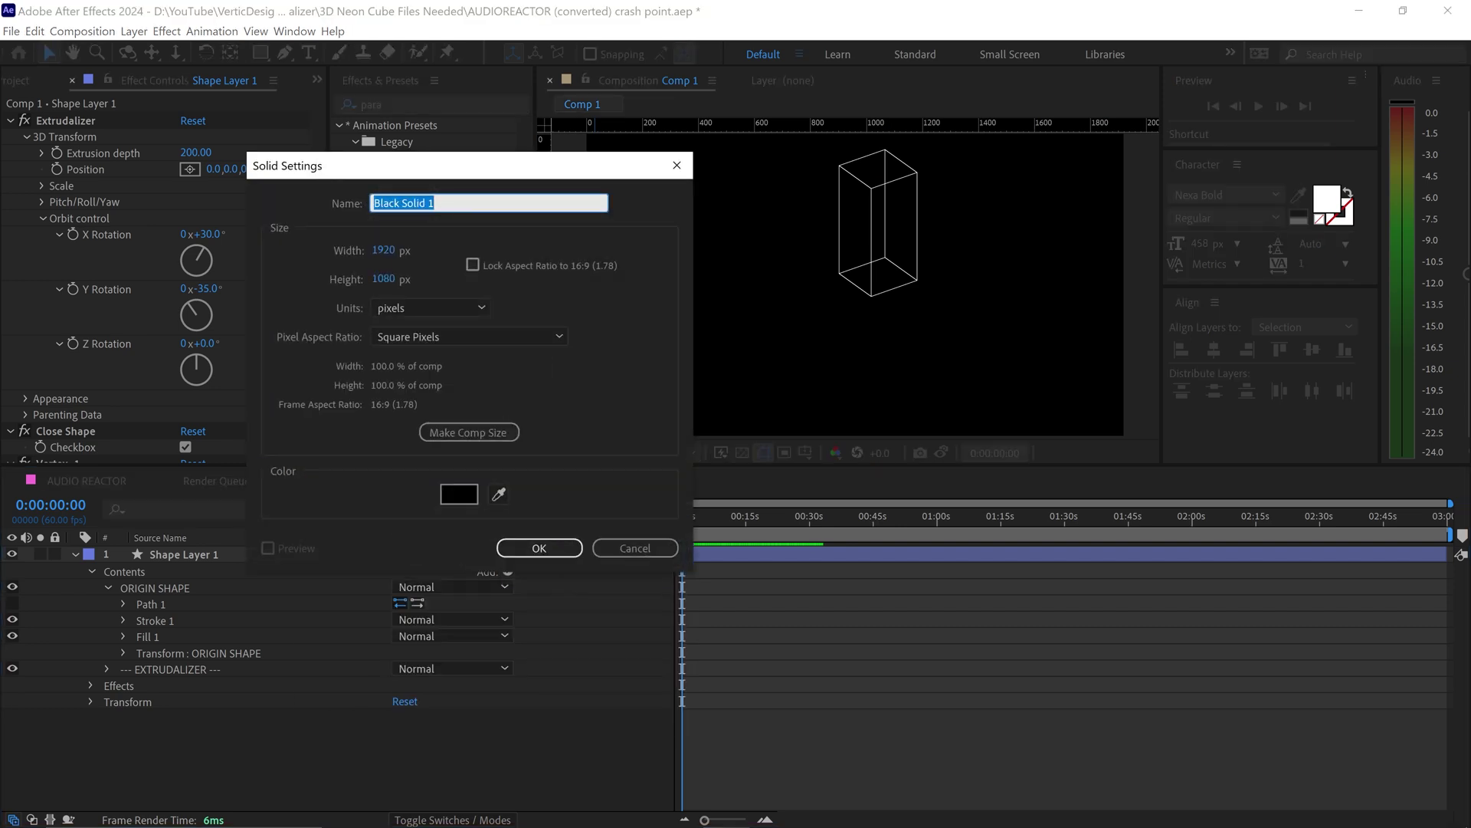
pyautogui.write('neon')
pyautogui.click(537, 548)
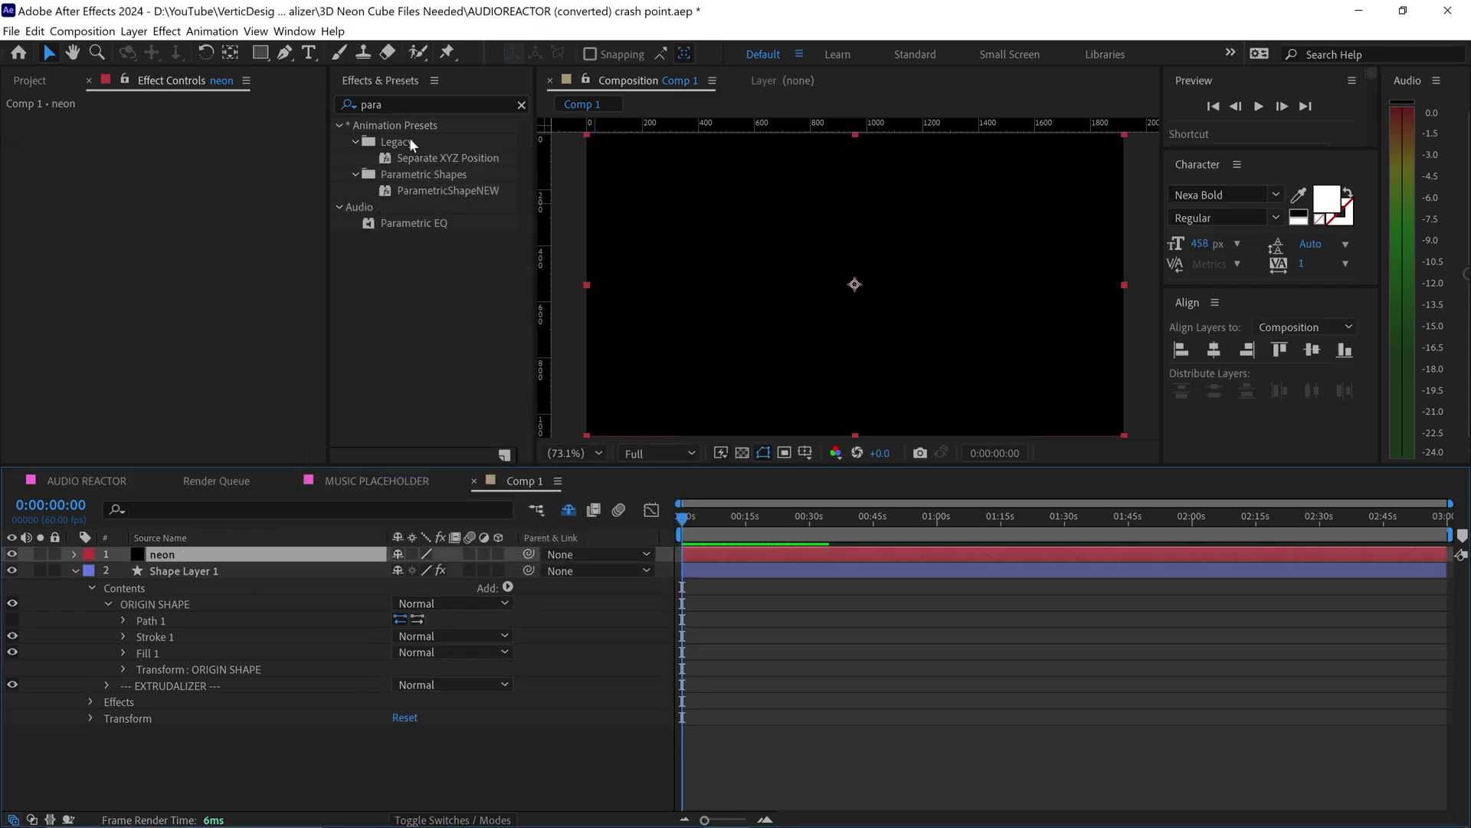
# Find the Saber effect and apply it to the neon solid
pyautogui.click(395, 102)
pyautogui.write('sabe')
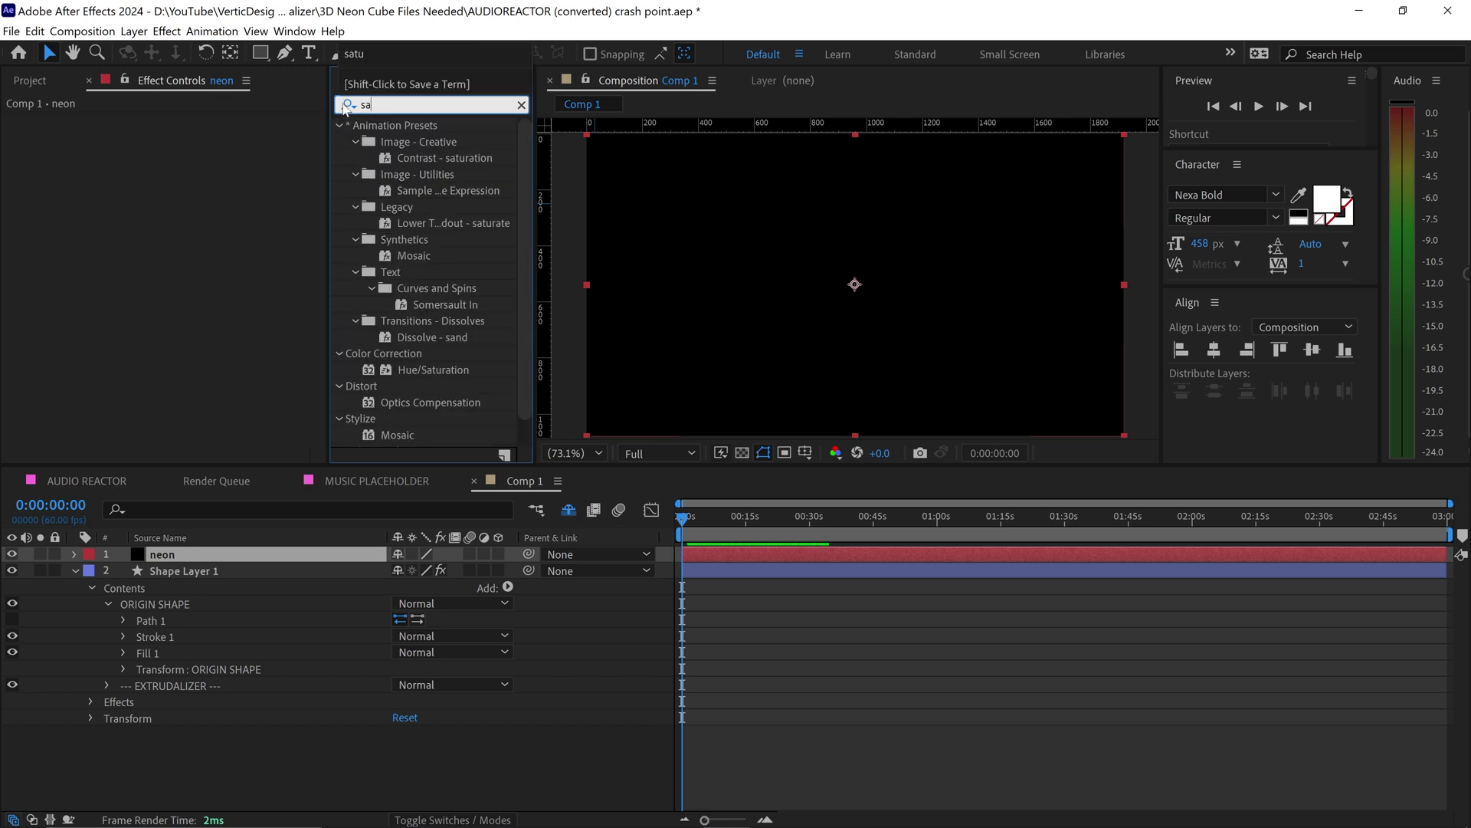
pyautogui.moveTo(395, 146); pyautogui.dragTo(250, 553)
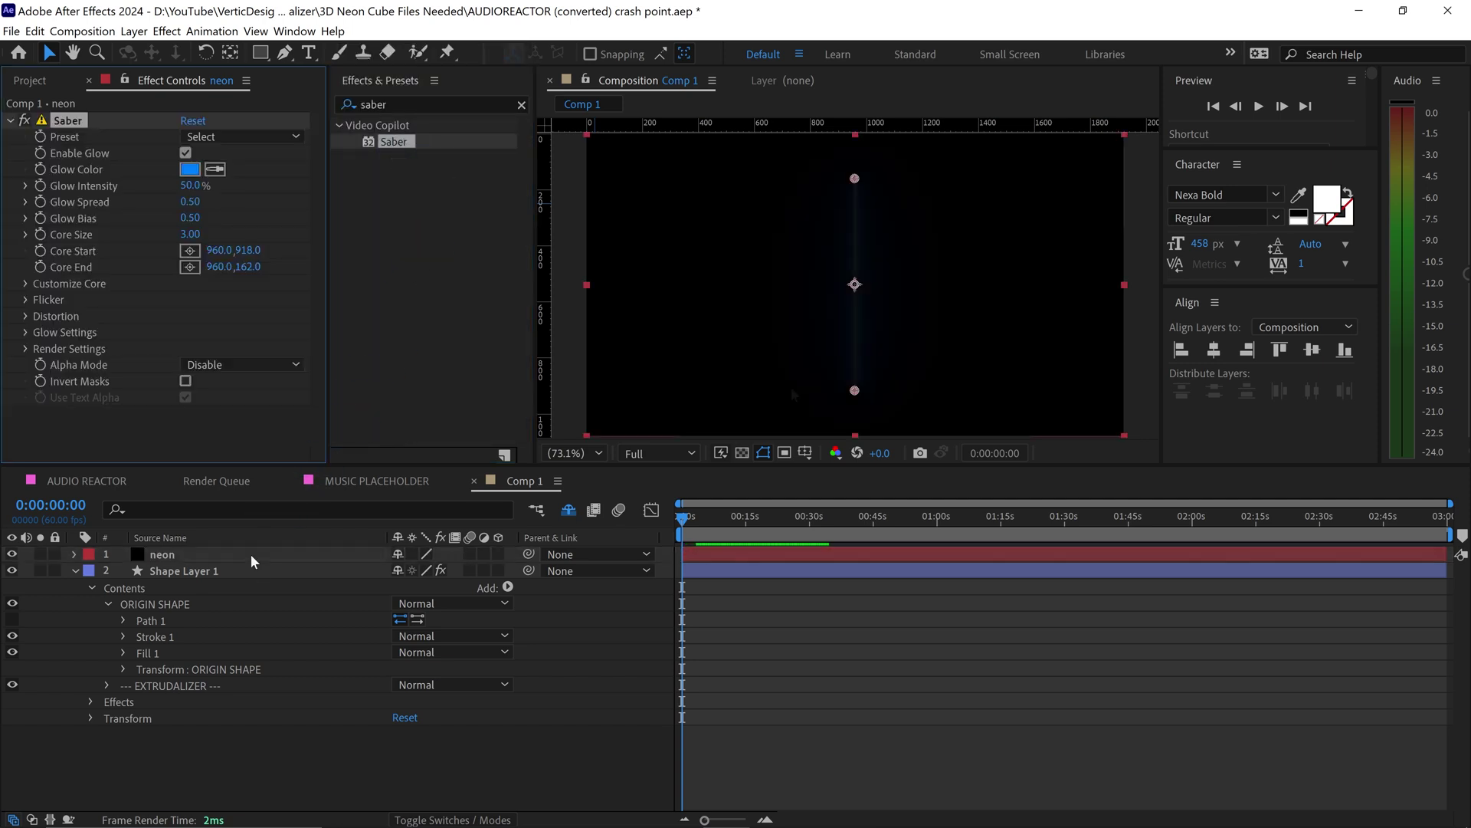
# Draw four separate rectangular masks on the neon layer, two stacked on each side of the saber beam
pyautogui.click(259, 53)
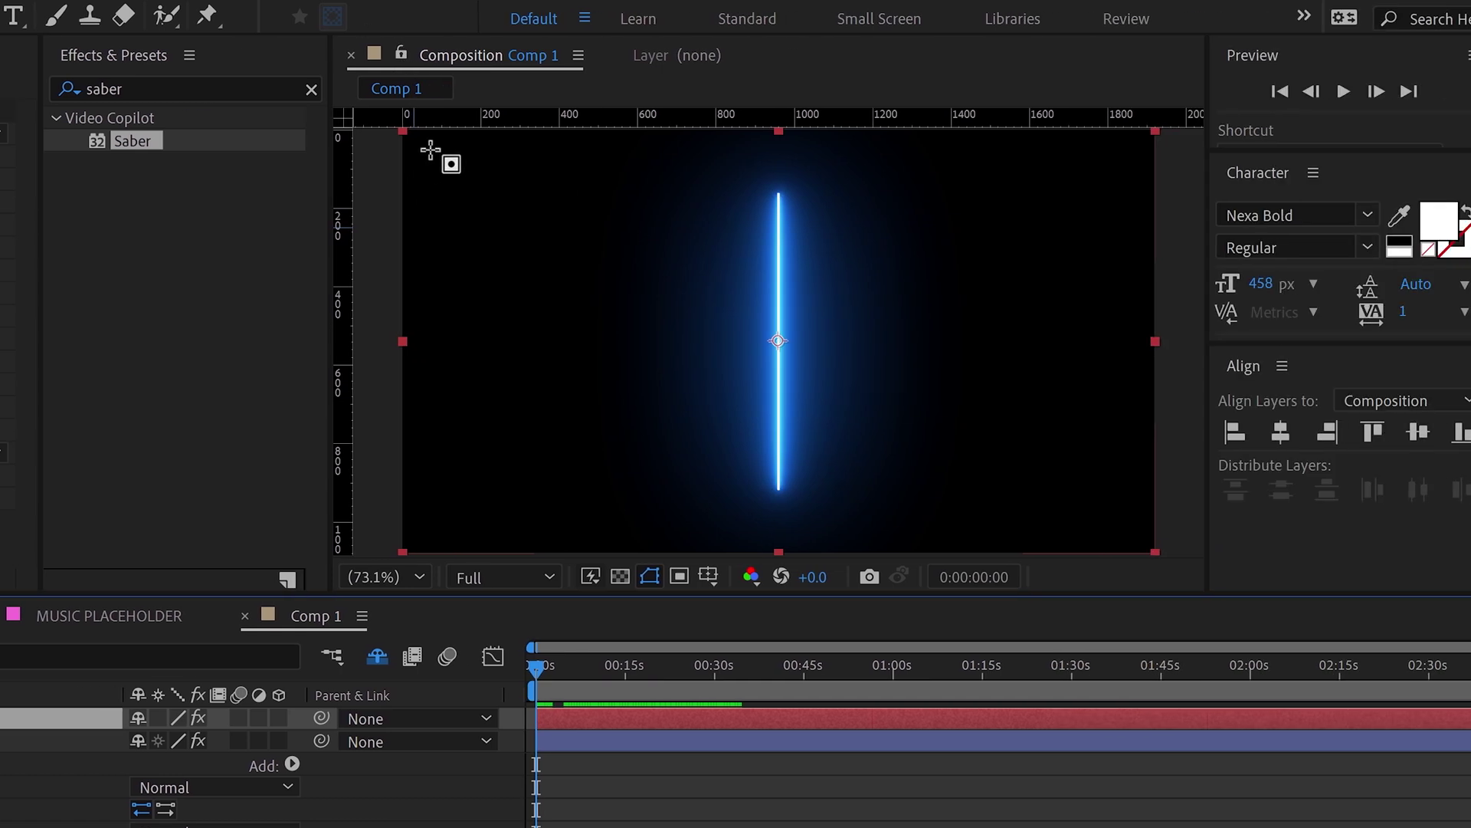
pyautogui.moveTo(430, 150); pyautogui.dragTo(645, 296)
pyautogui.moveTo(426, 344); pyautogui.dragTo(646, 495)
pyautogui.moveTo(902, 149); pyautogui.dragTo(1103, 281)
pyautogui.moveTo(998, 394); pyautogui.dragTo(1124, 498)
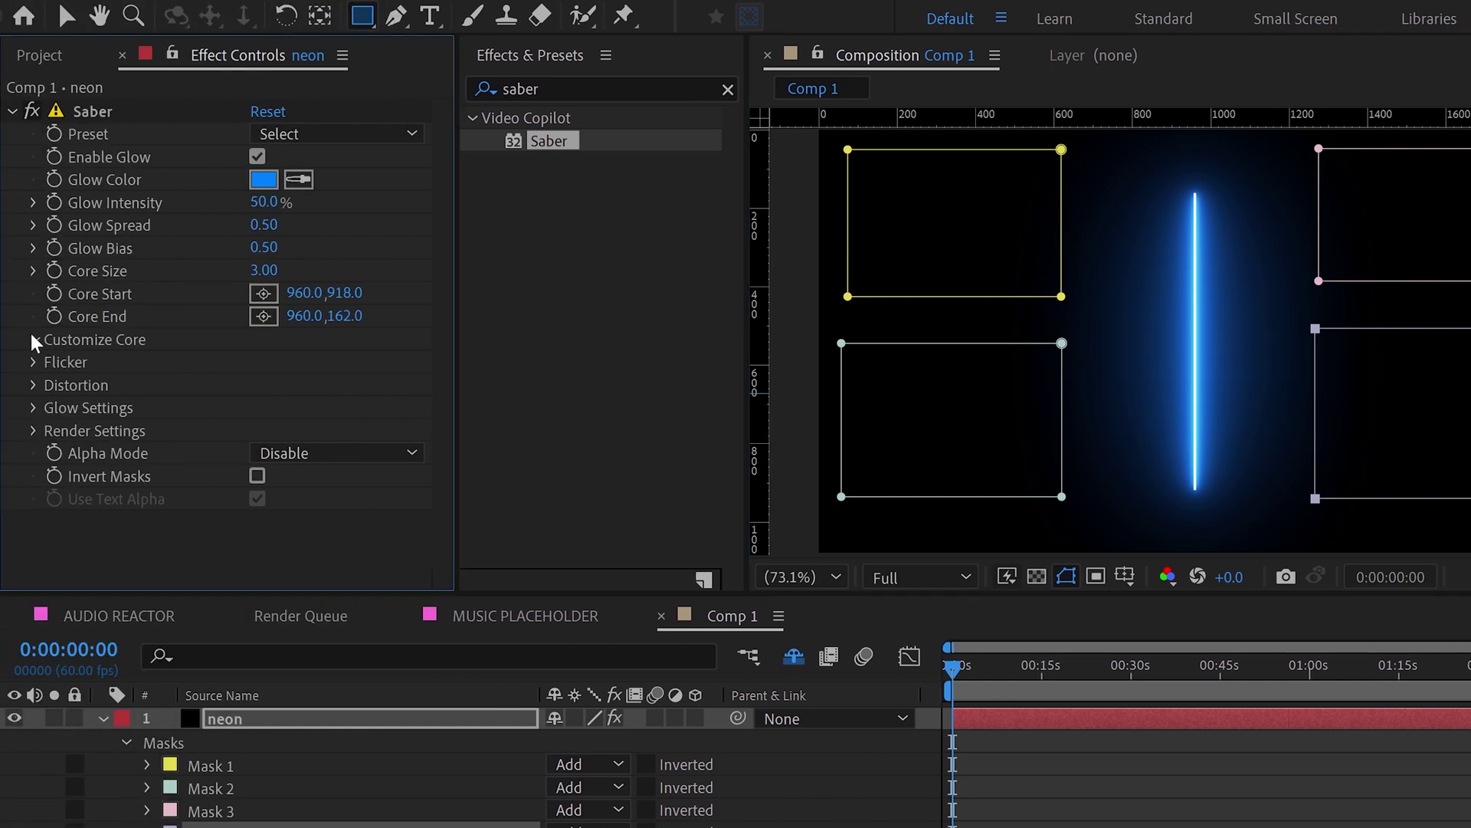
# Set Saber's Core Type to Layer Masks in the Customize Core settings
pyautogui.click(34, 342)
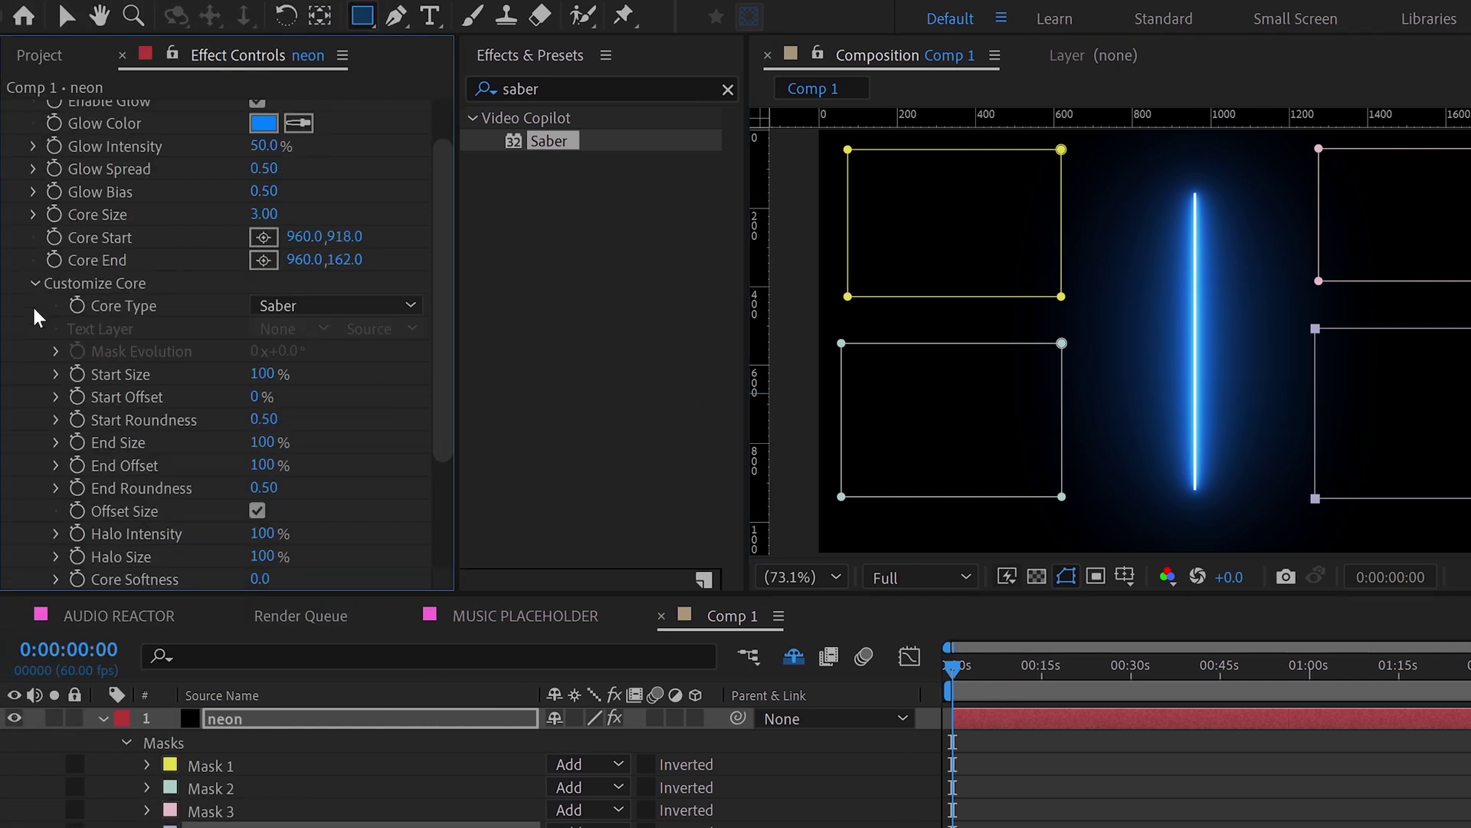
pyautogui.click(309, 306)
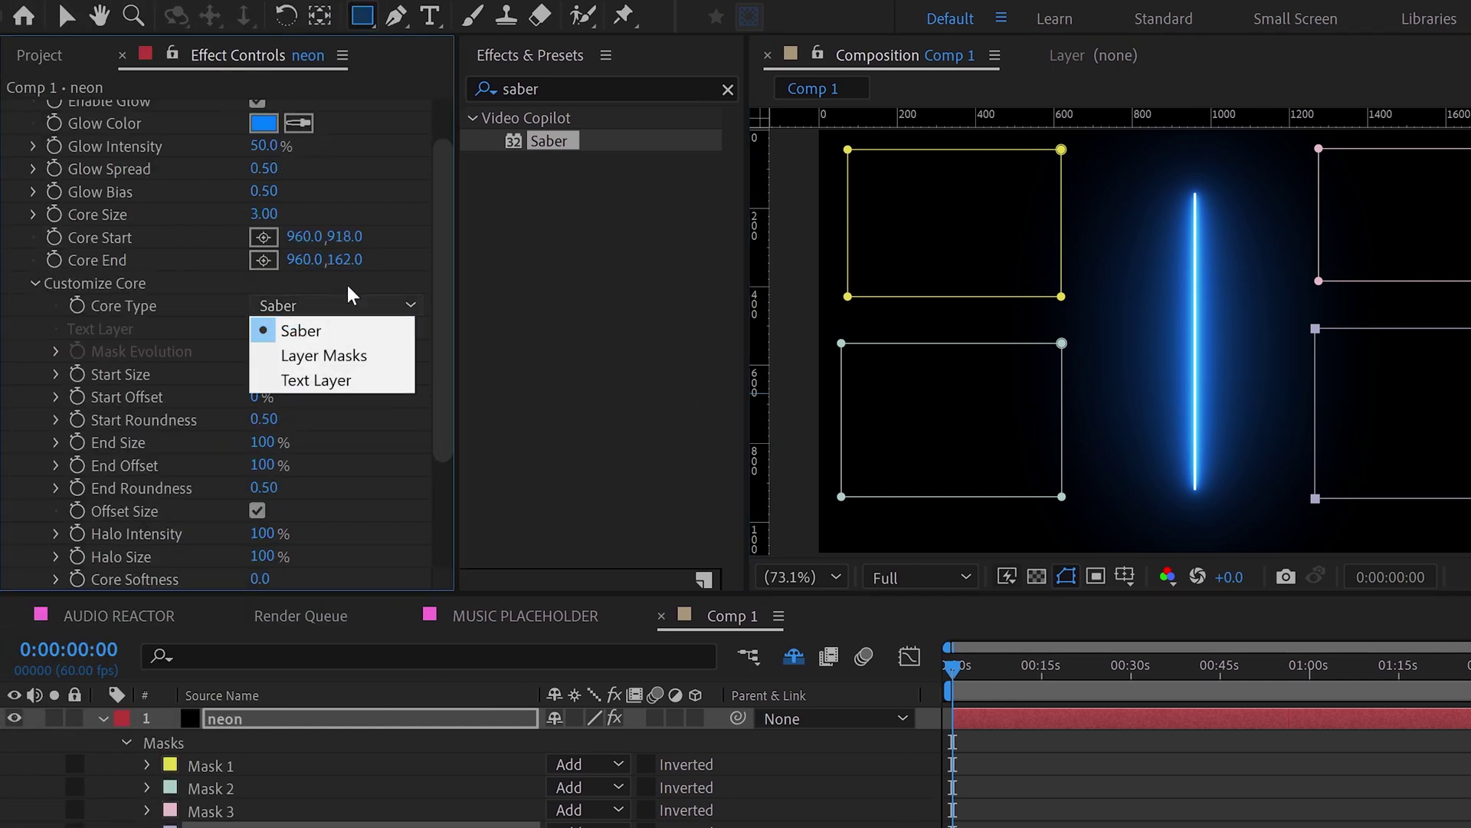
pyautogui.click(327, 368)
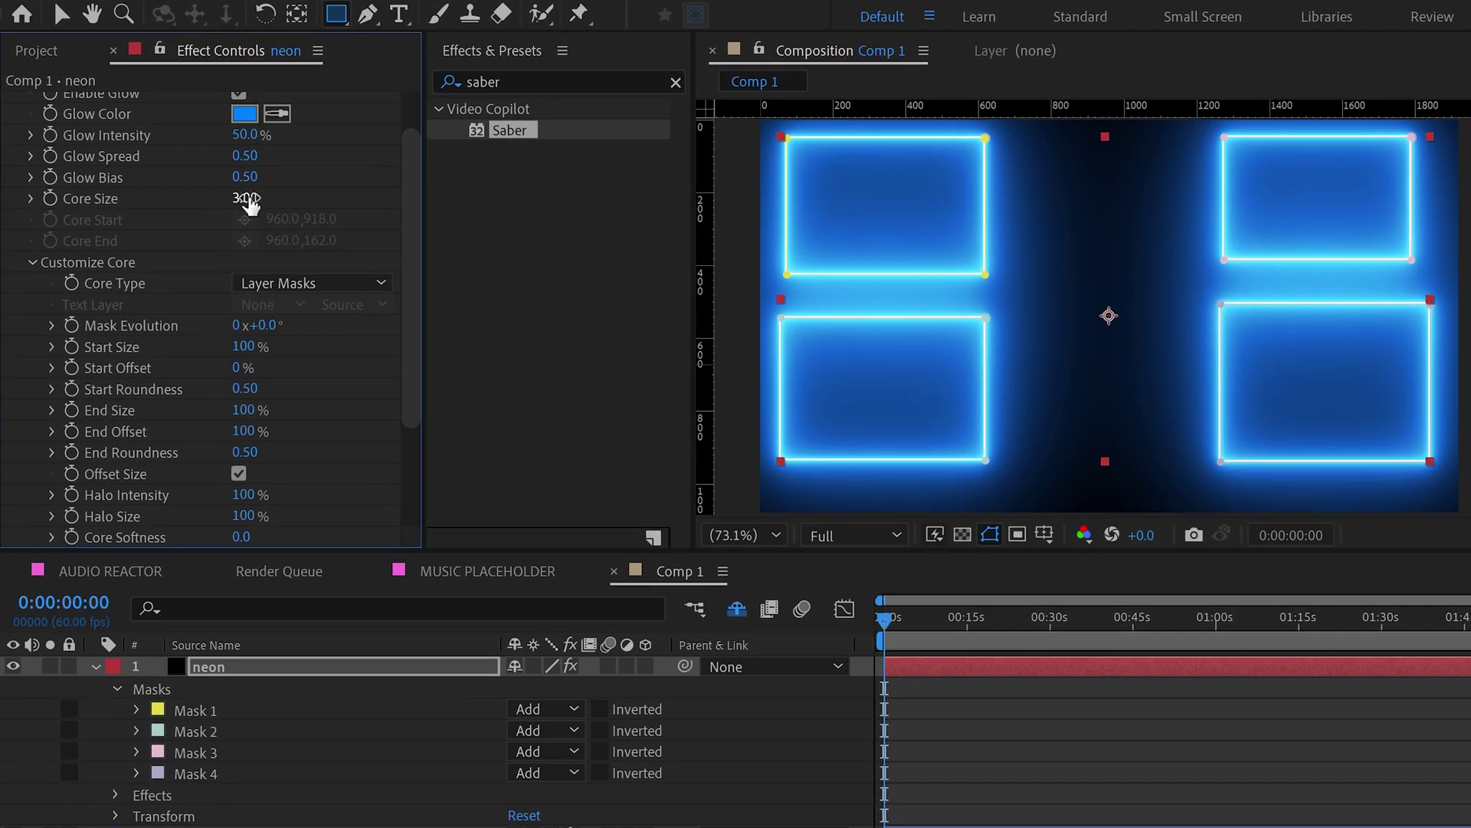
# Set Saber's Core Size to 2 and its Glow Intensity to 25%
pyautogui.click(246, 198)
pyautogui.write('2')
pyautogui.press('Return')
pyautogui.click(246, 134)
pyautogui.write('25')
pyautogui.press('Return')
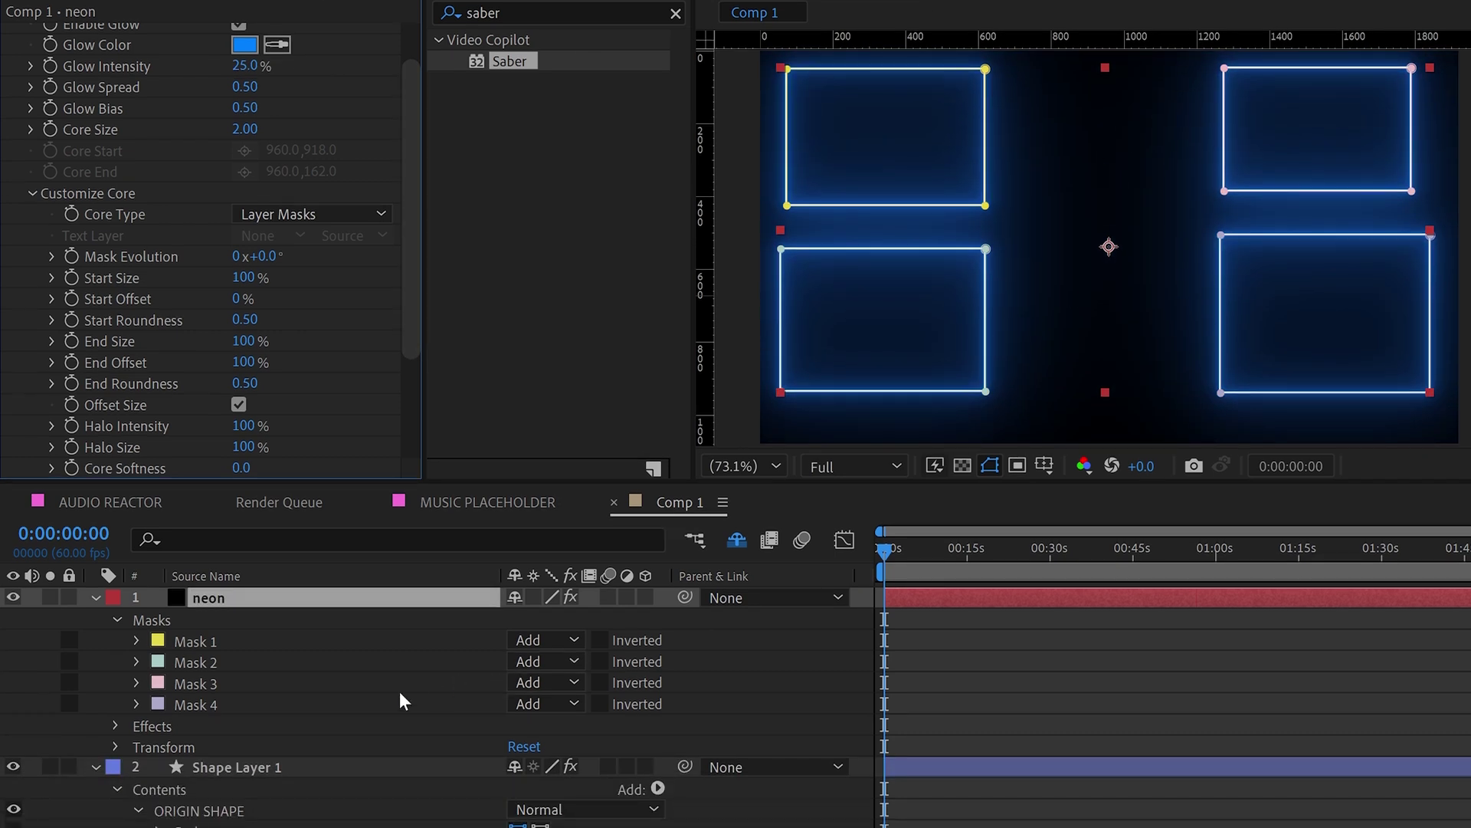
# Link the neon layer's Mask 1 path to the Path property of Extrudalizer's FRONT group in Shape Layer 1
pyautogui.scroll(-2, 399, 691)
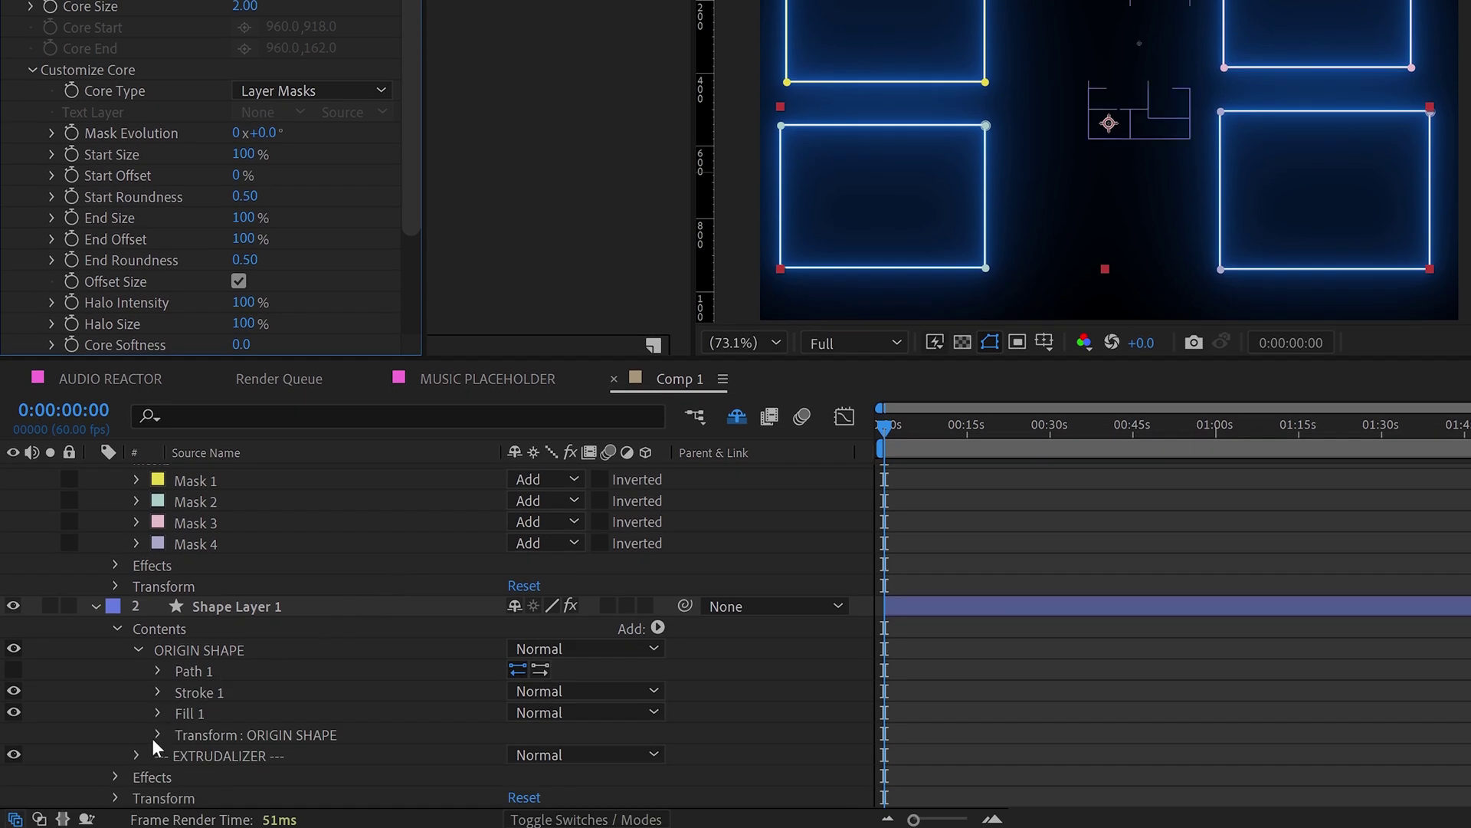
pyautogui.click(136, 756)
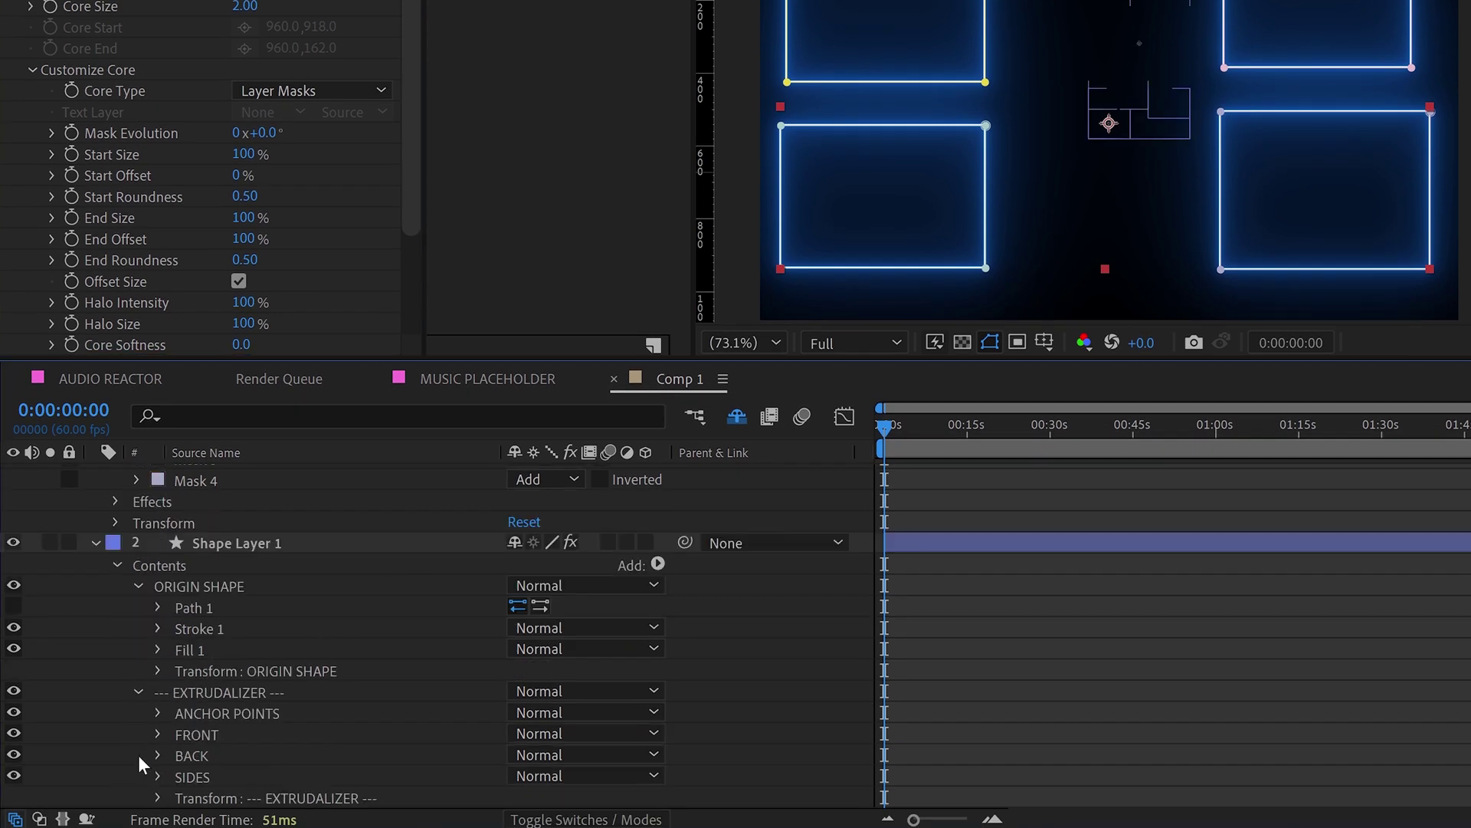
pyautogui.click(139, 587)
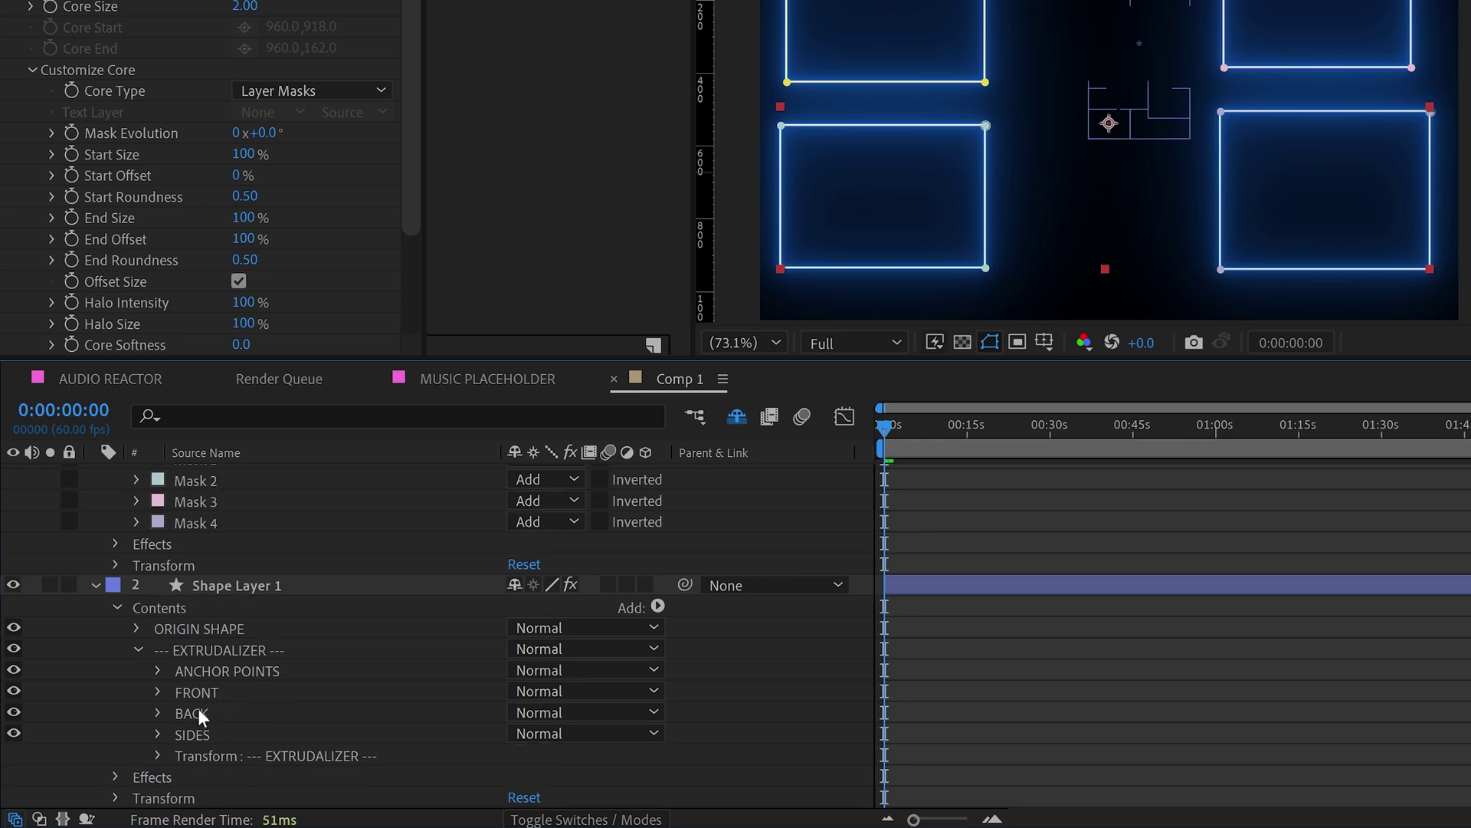
pyautogui.click(158, 692)
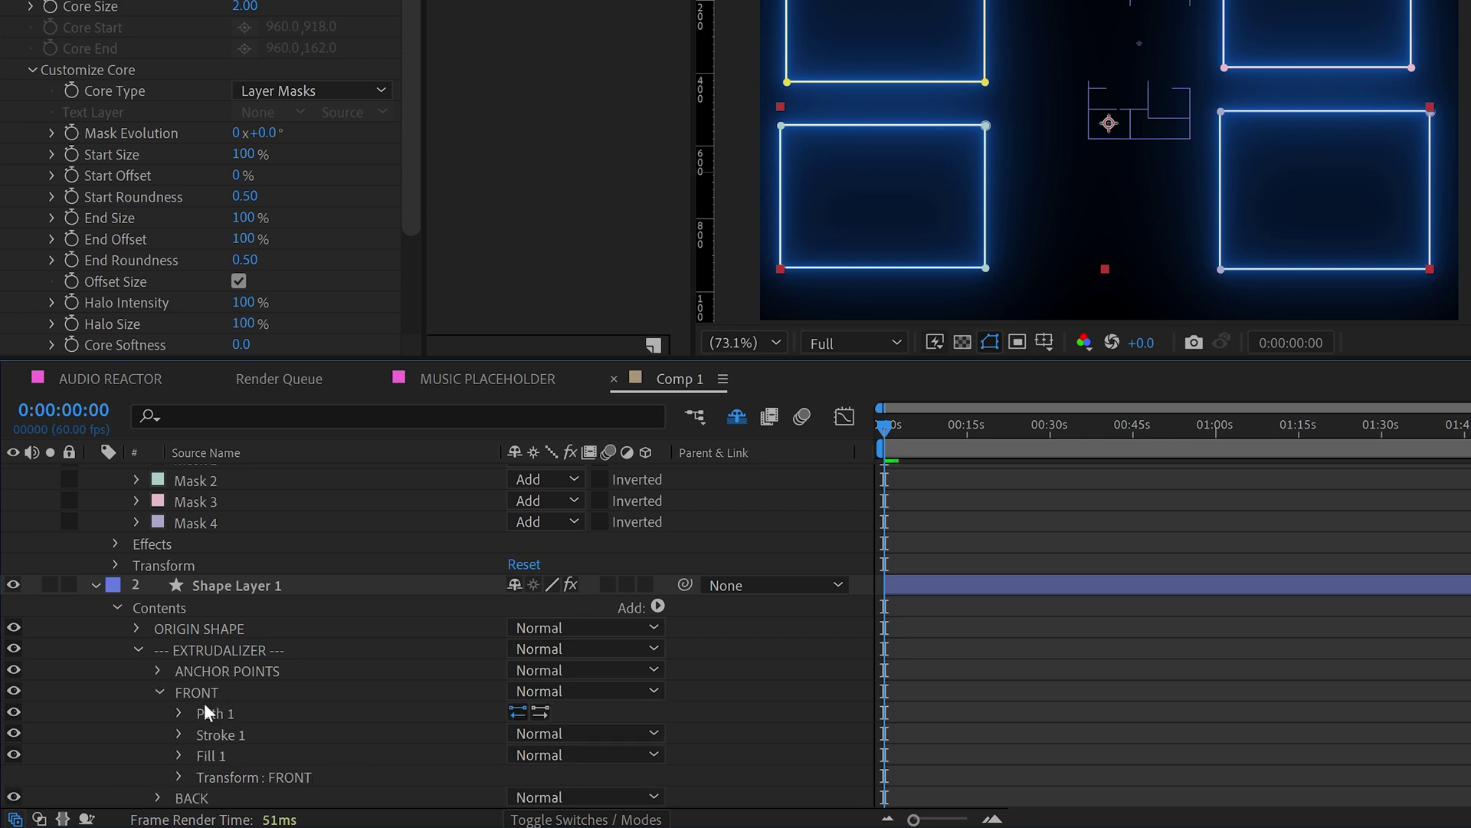
pyautogui.click(177, 714)
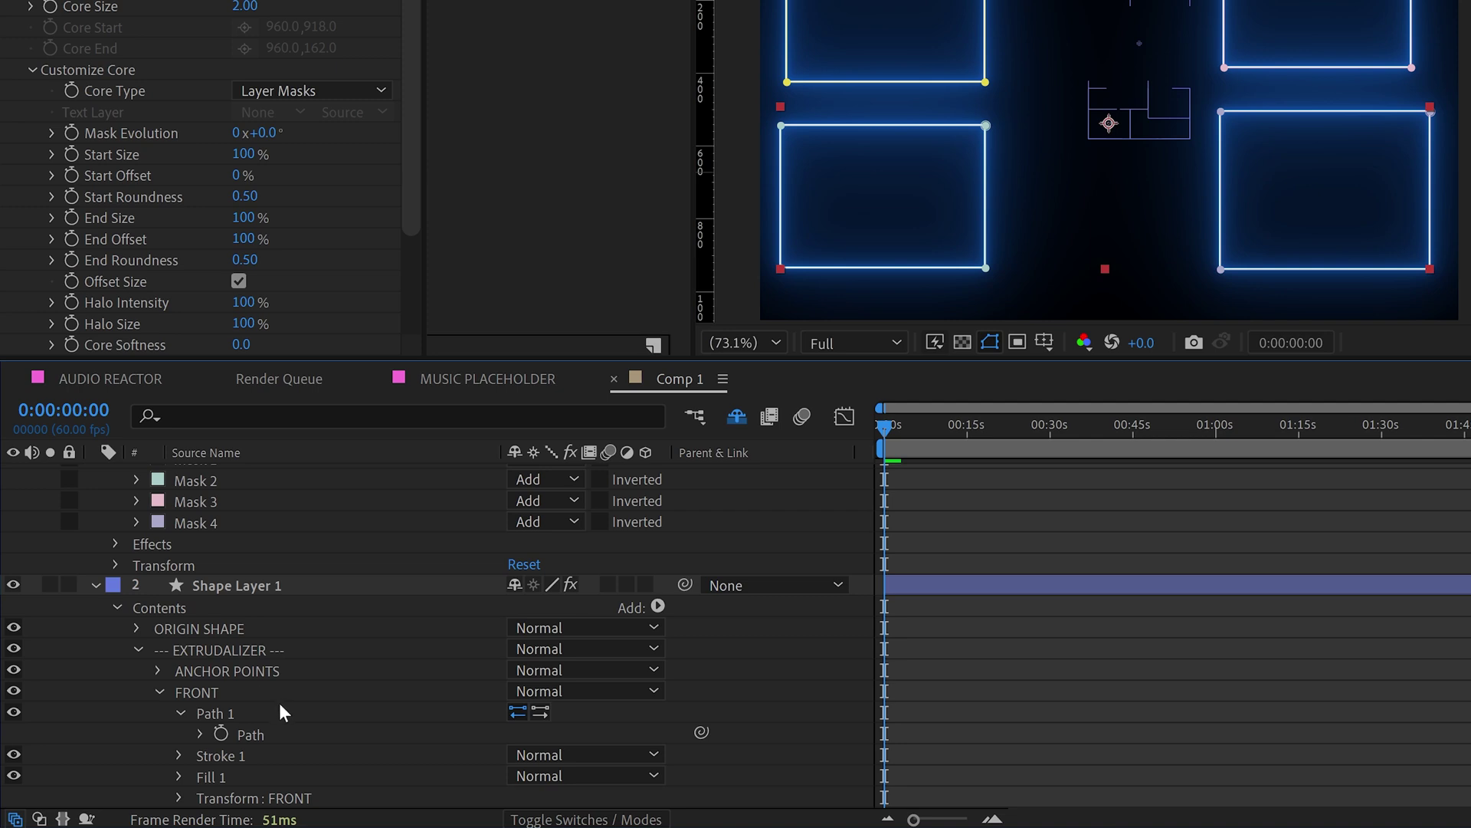
pyautogui.scroll(2, 293, 544)
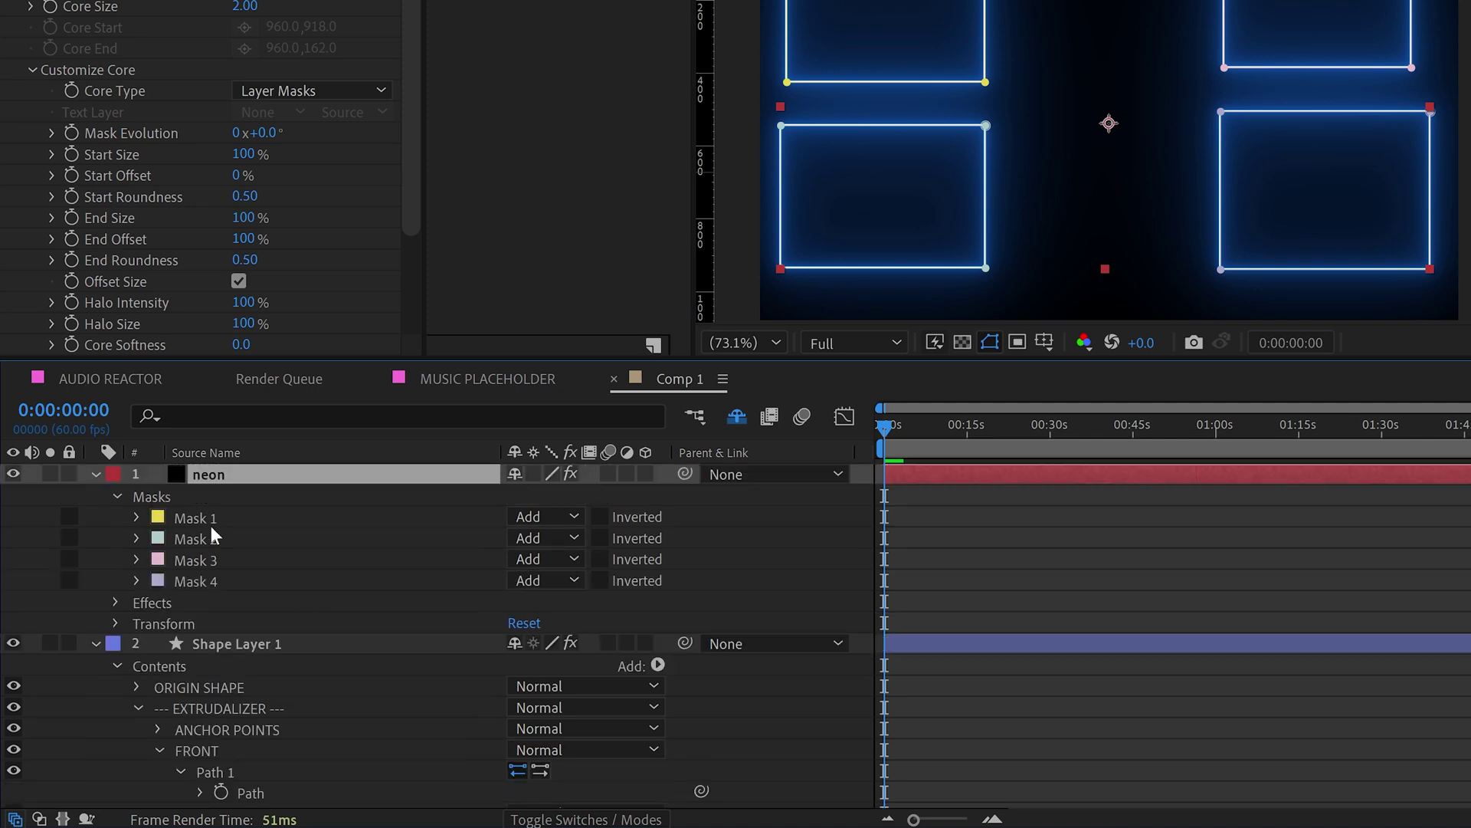
pyautogui.scroll(-4, 246, 693)
pyautogui.scroll(4, 240, 604)
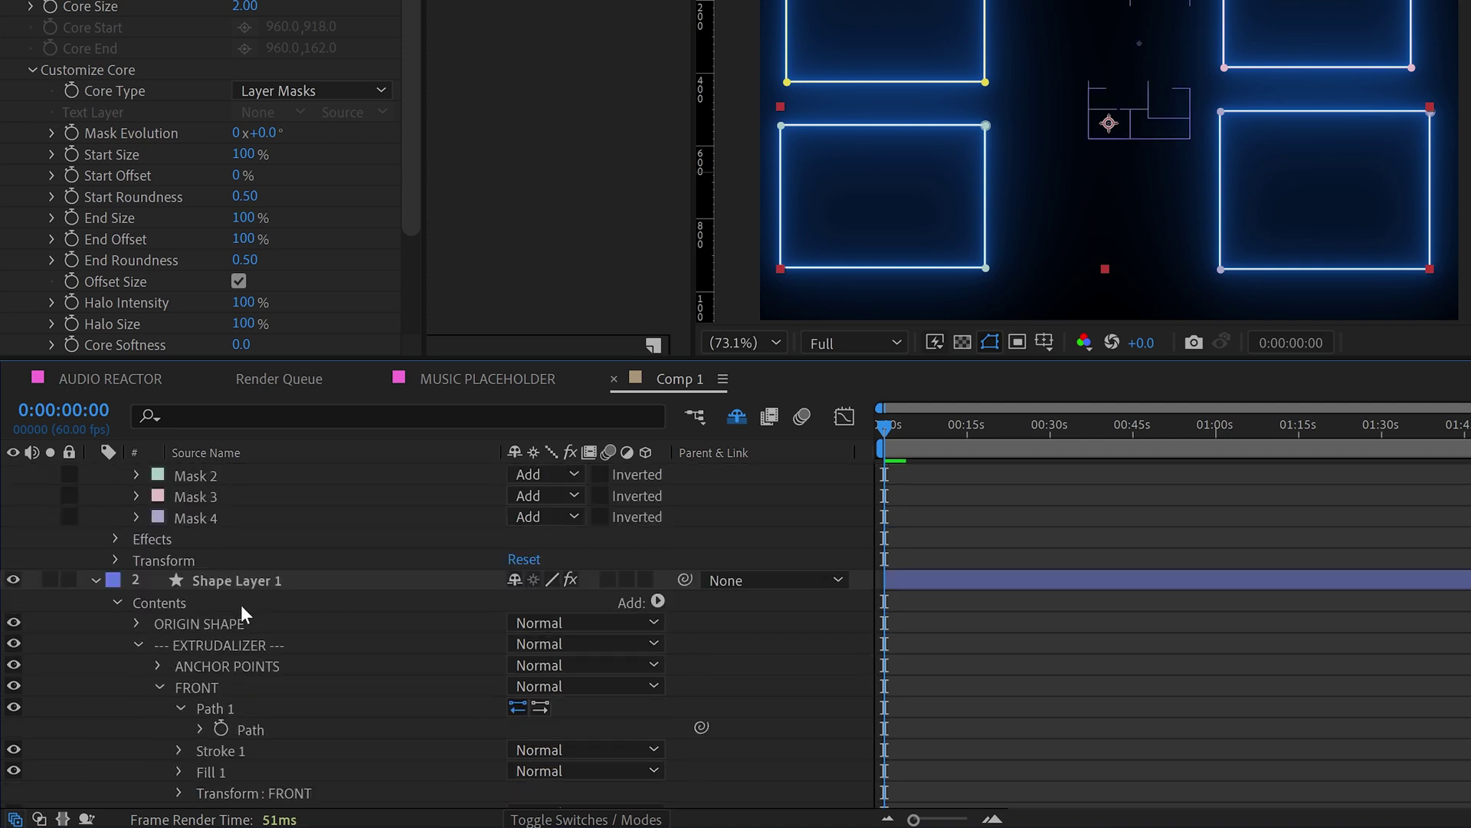
pyautogui.click(136, 518)
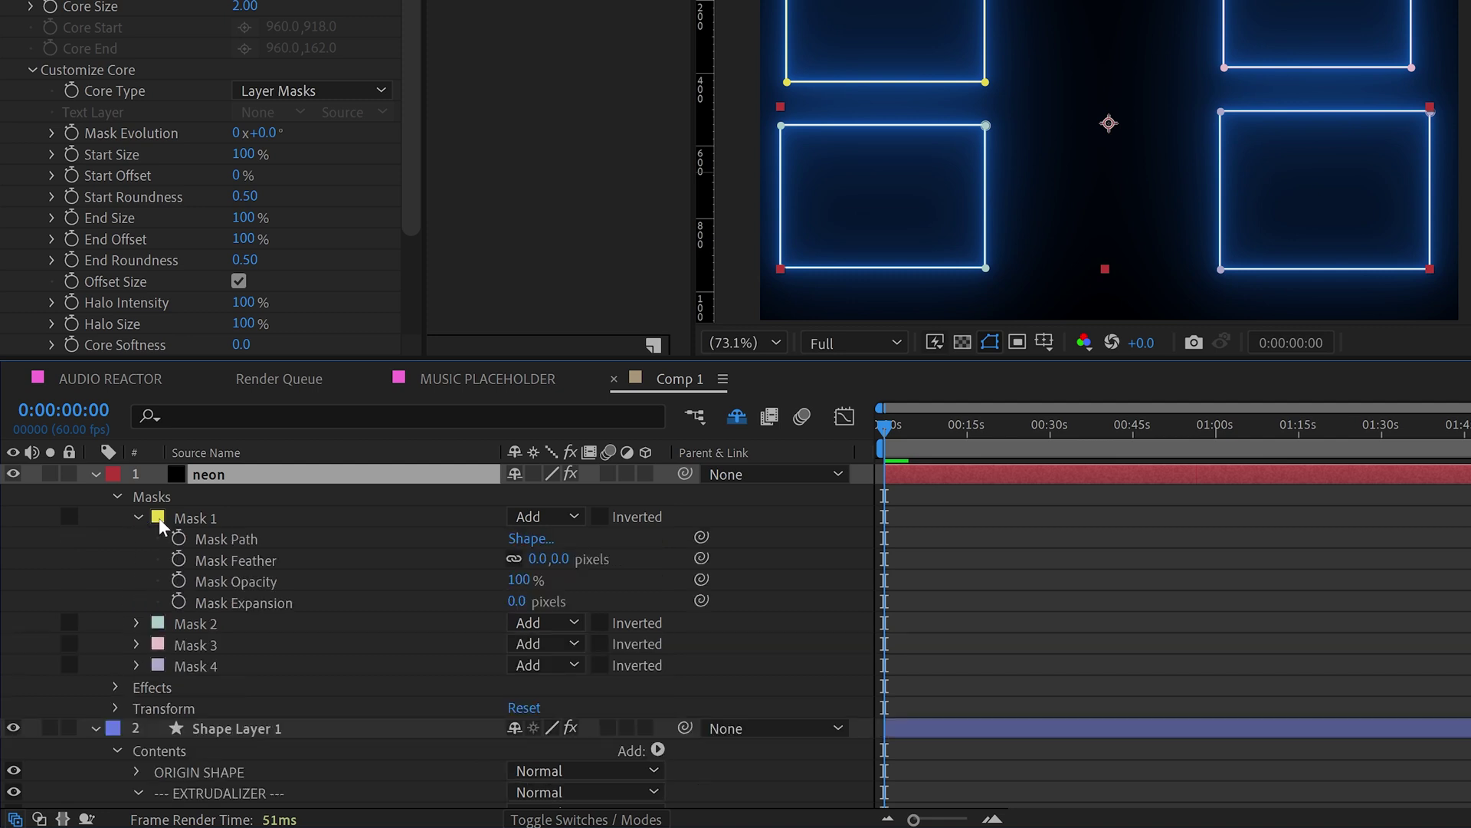
pyautogui.moveTo(701, 538); pyautogui.dragTo(267, 682)
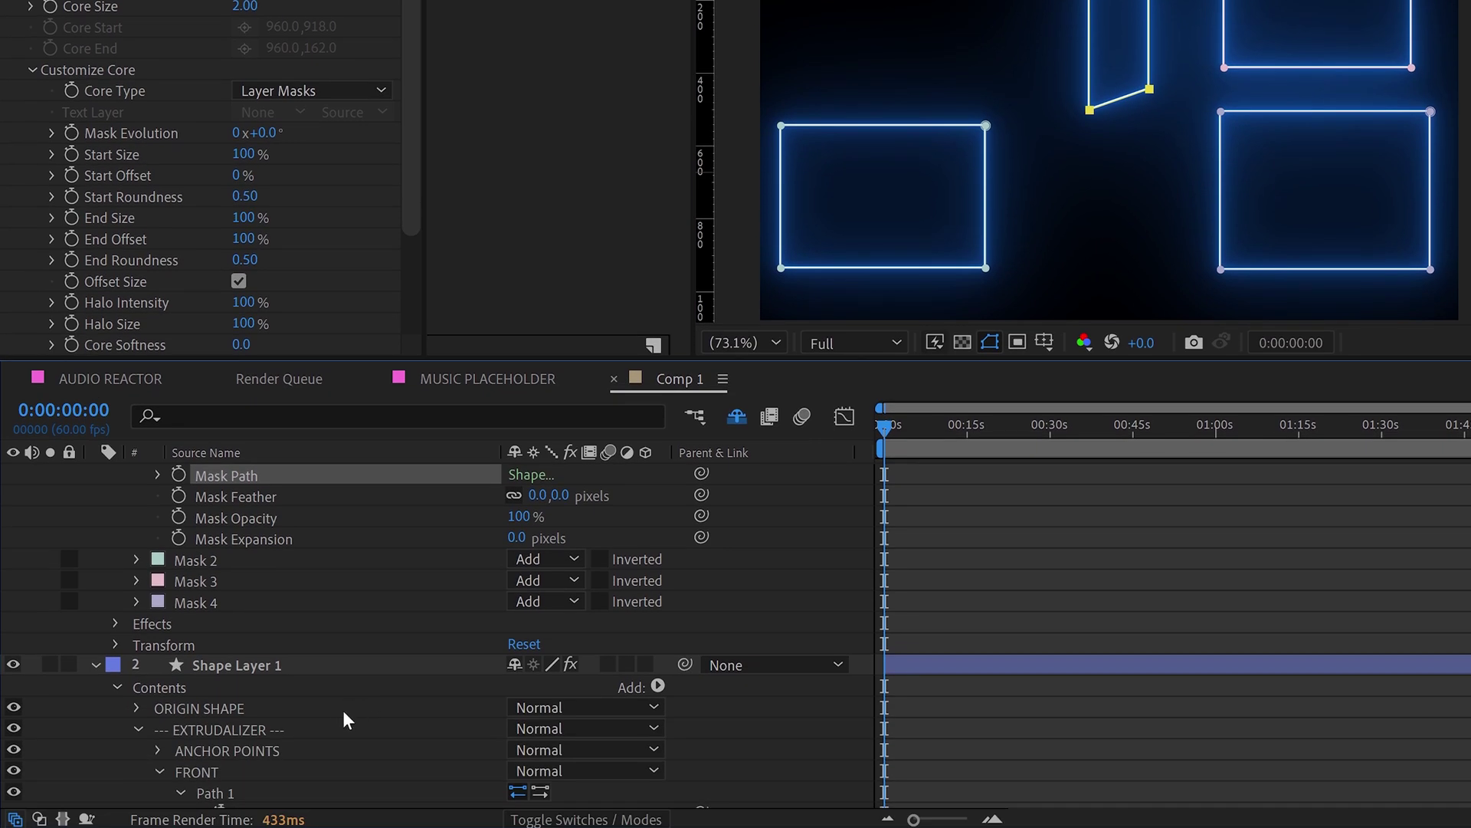
# Link the neon layer's Mask 2 path to the Path property of Extrudalizer's BACK group
pyautogui.scroll(-2, 337, 827)
pyautogui.scroll(1, 239, 647)
pyautogui.scroll(-2, 387, 537)
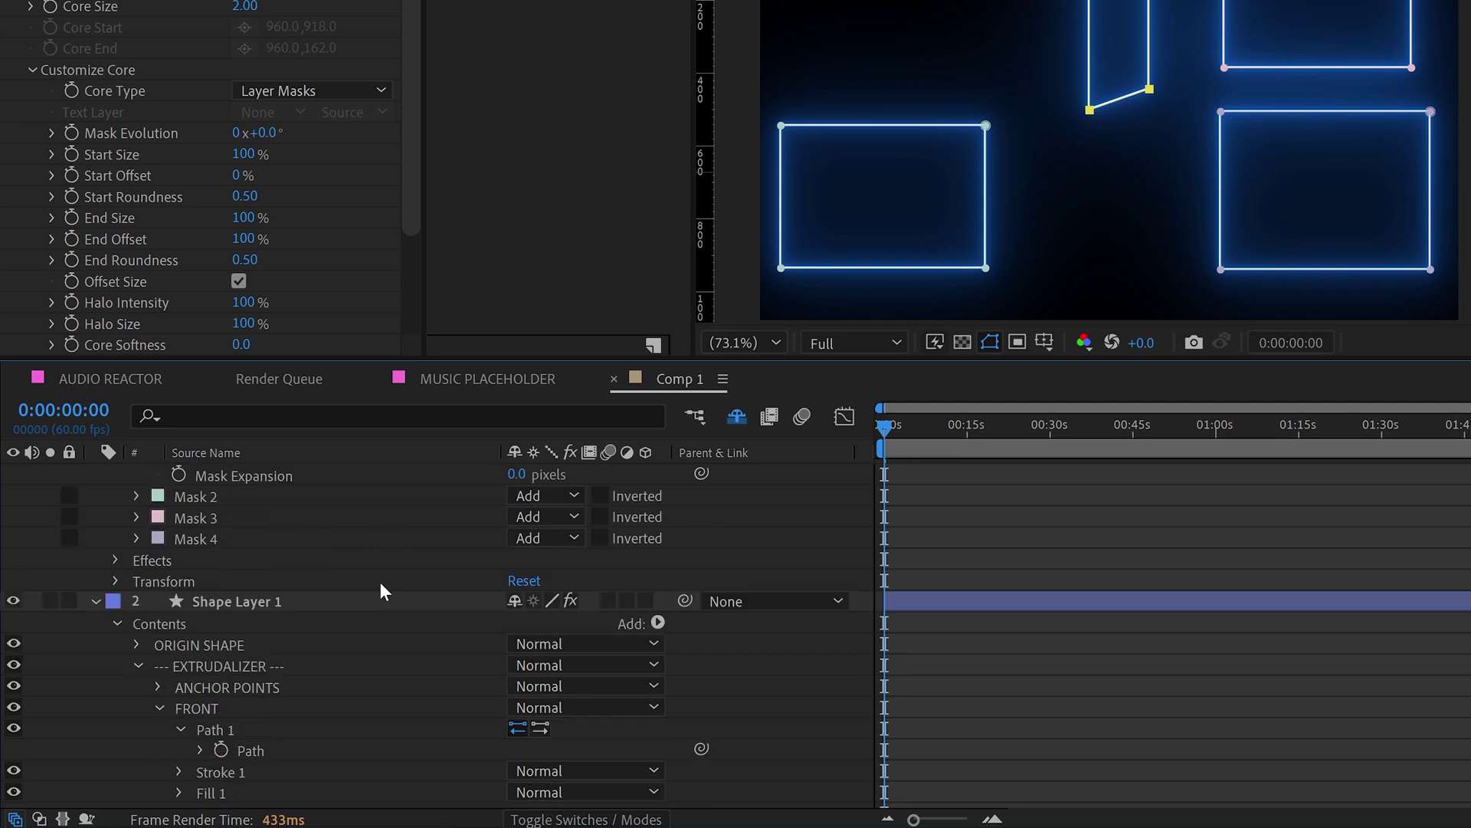
pyautogui.click(157, 645)
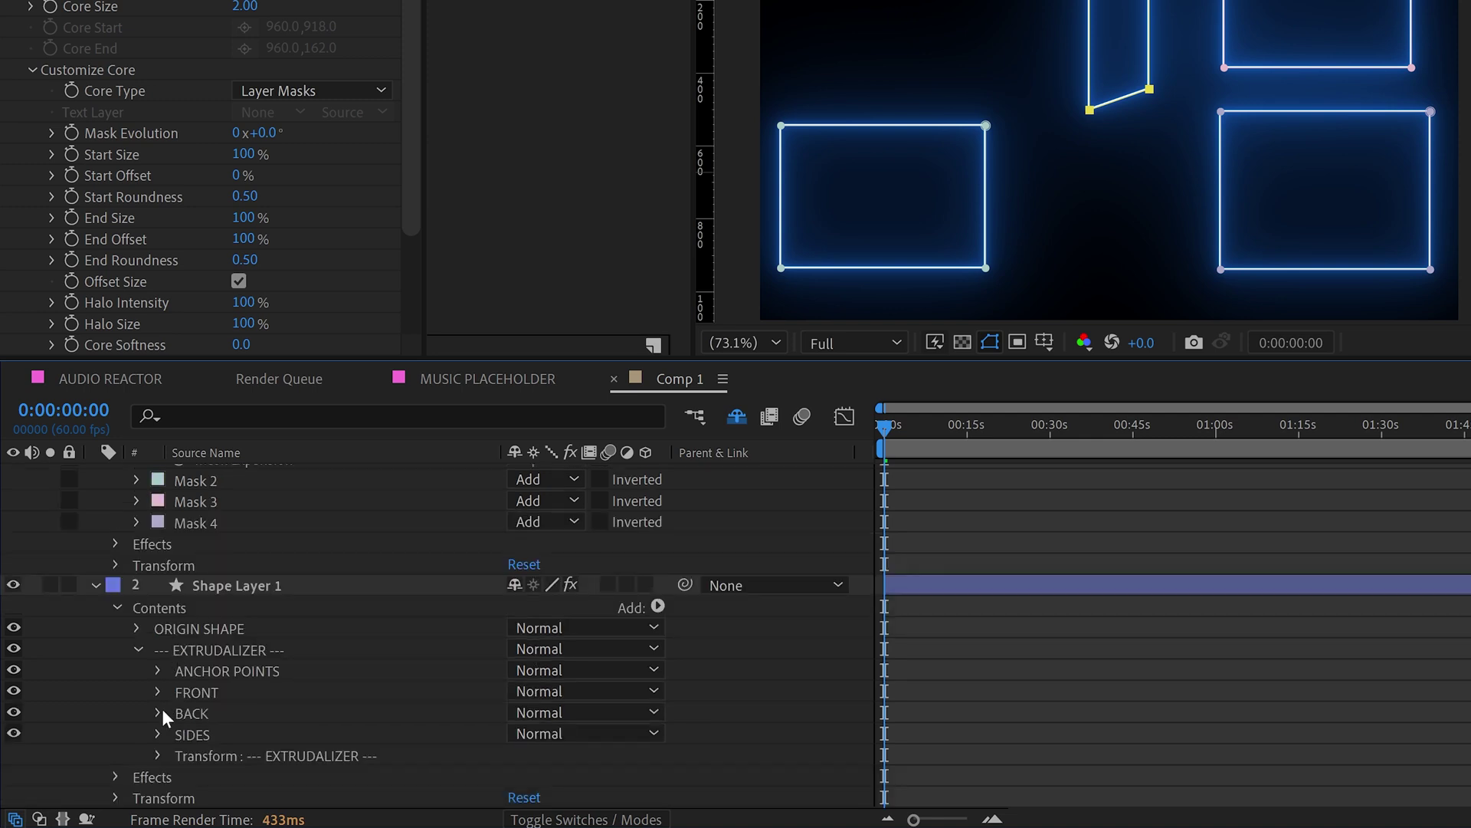
pyautogui.click(158, 713)
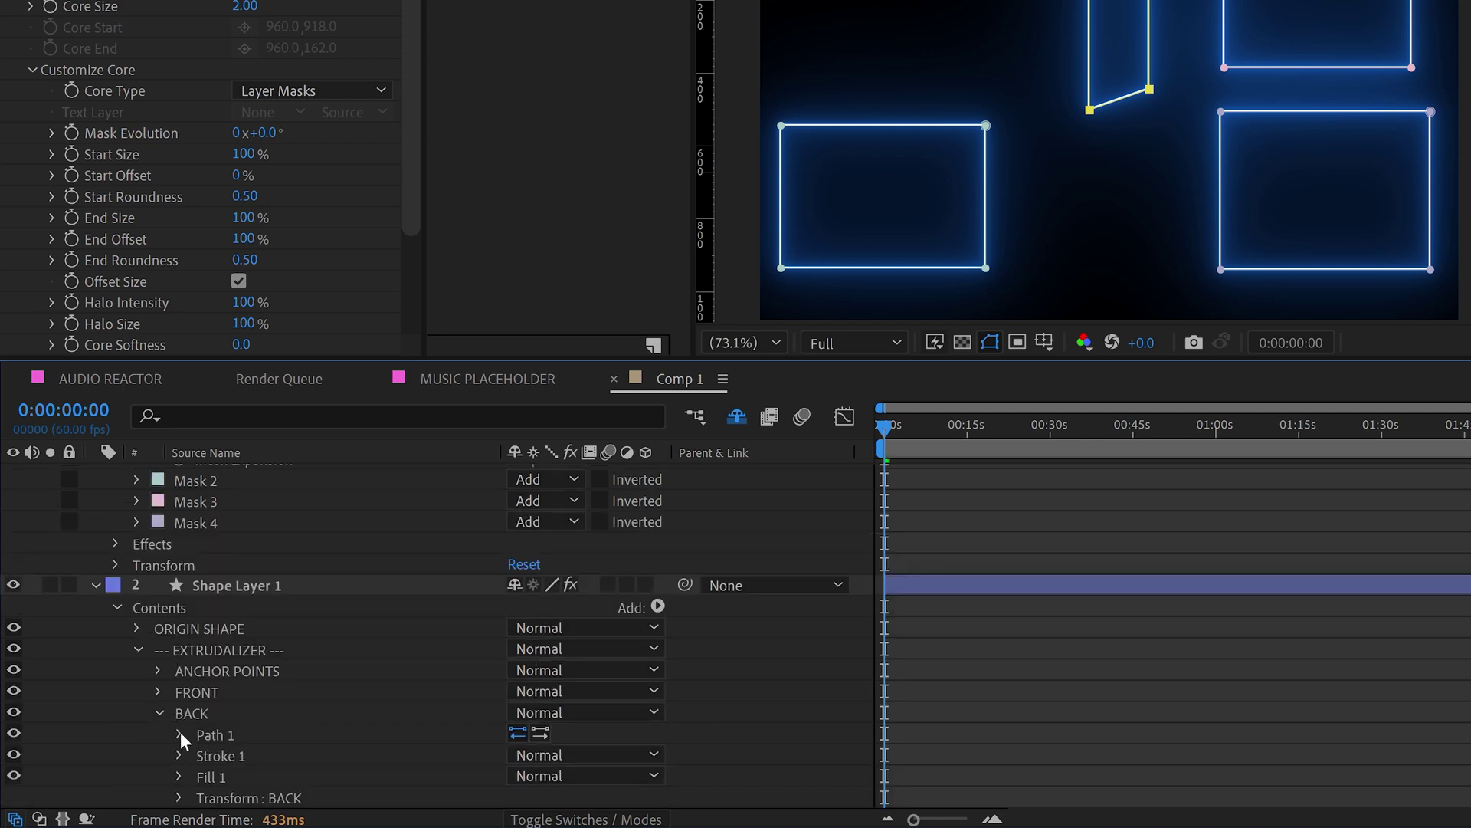
pyautogui.click(181, 735)
pyautogui.scroll(1, 184, 524)
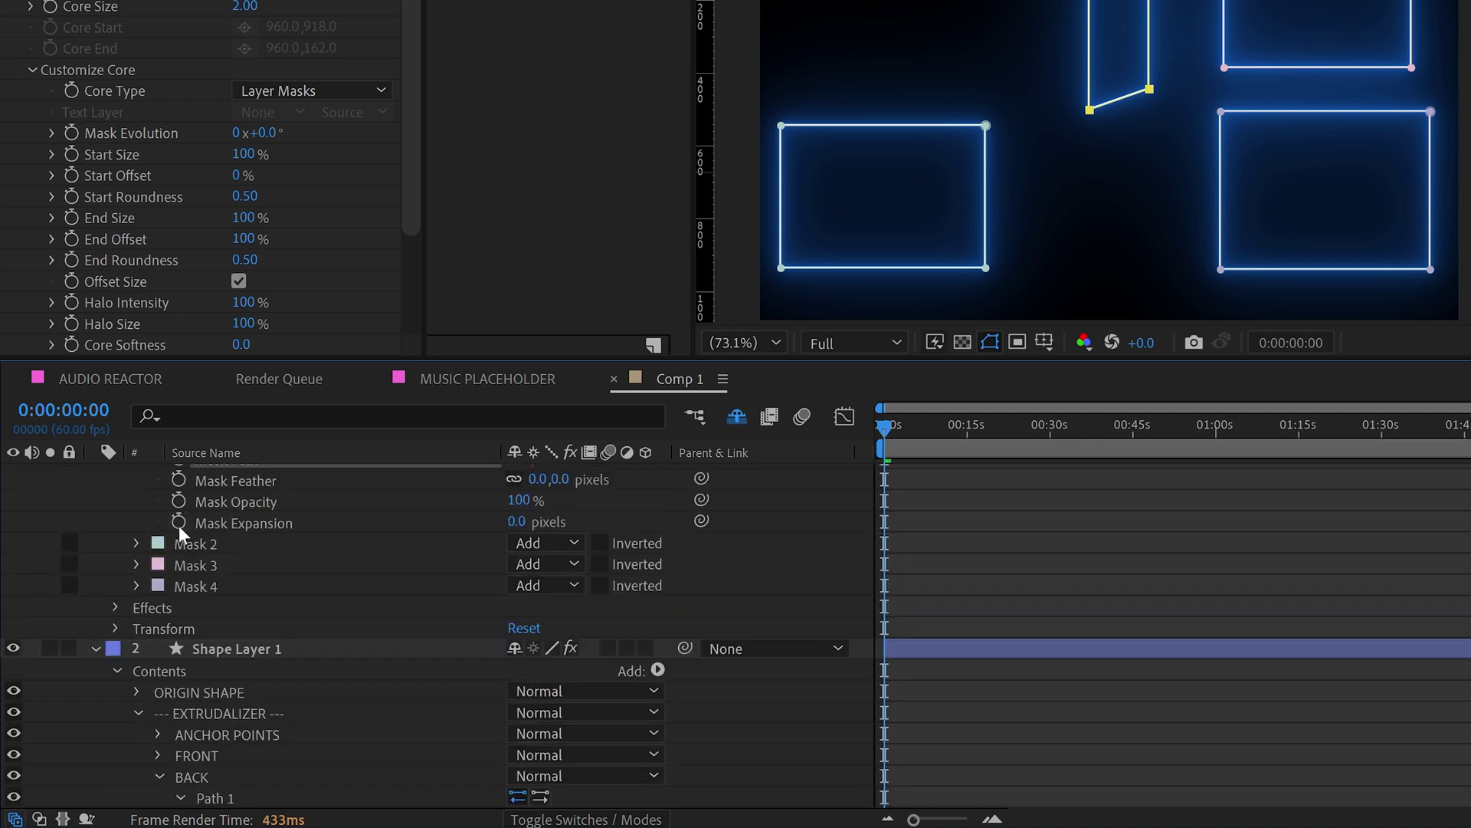
pyautogui.click(138, 544)
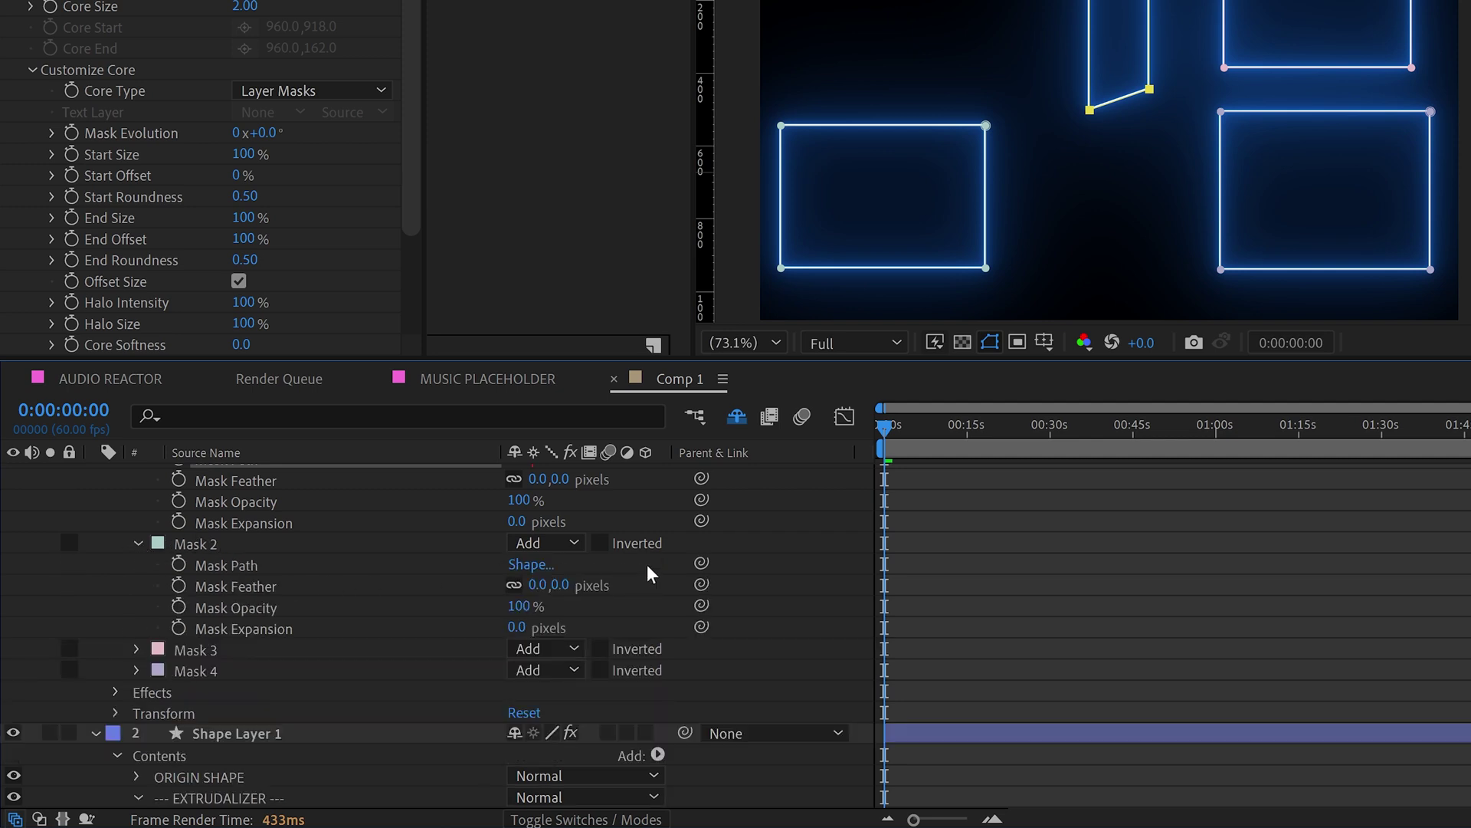
pyautogui.moveTo(701, 564); pyautogui.dragTo(269, 706)
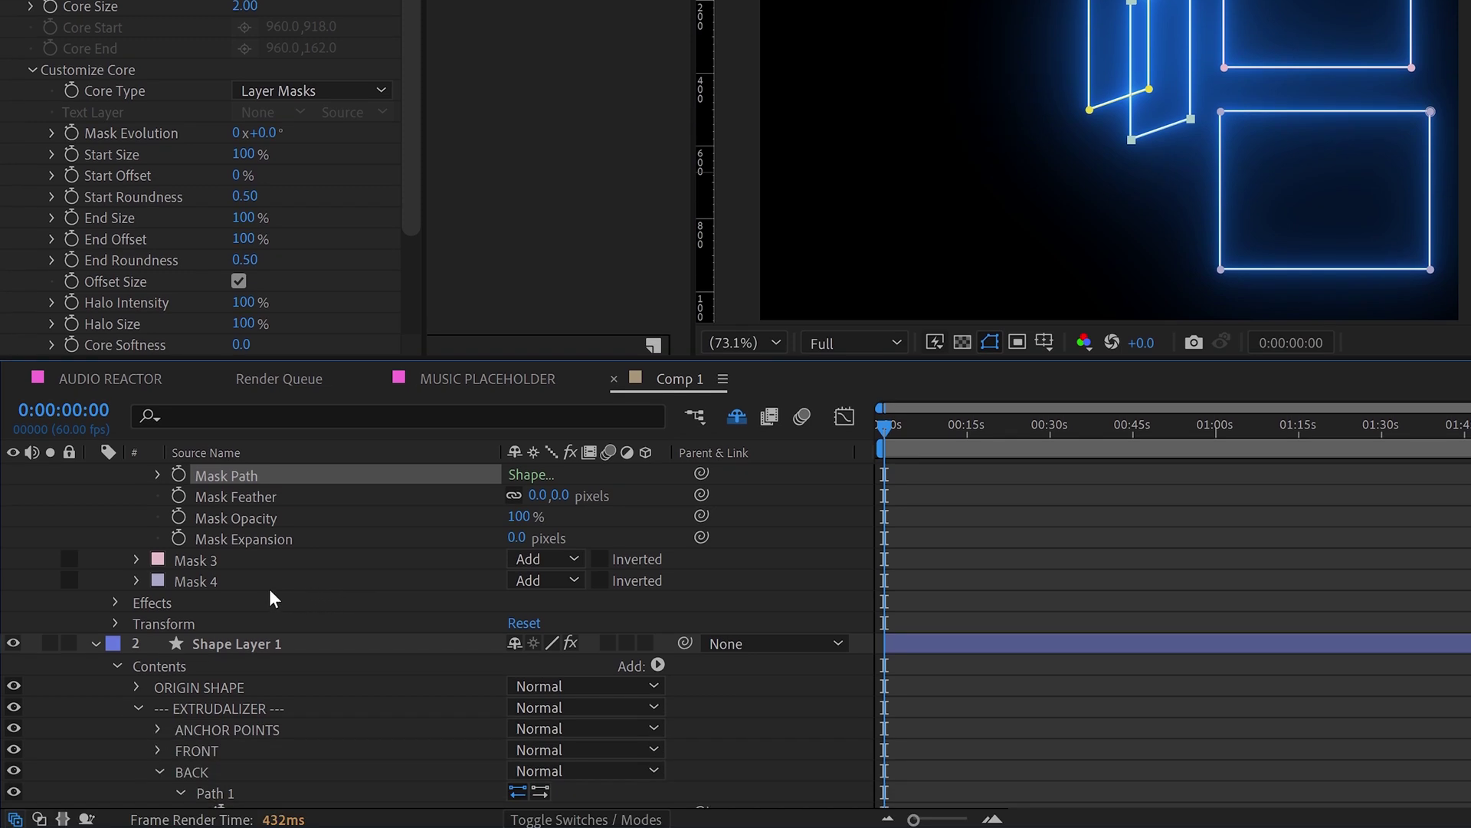
# Link the neon layer's Mask 3 path to the Path property of SIDE 0 - 1 in Extrudalizer's SIDES group
pyautogui.click(135, 559)
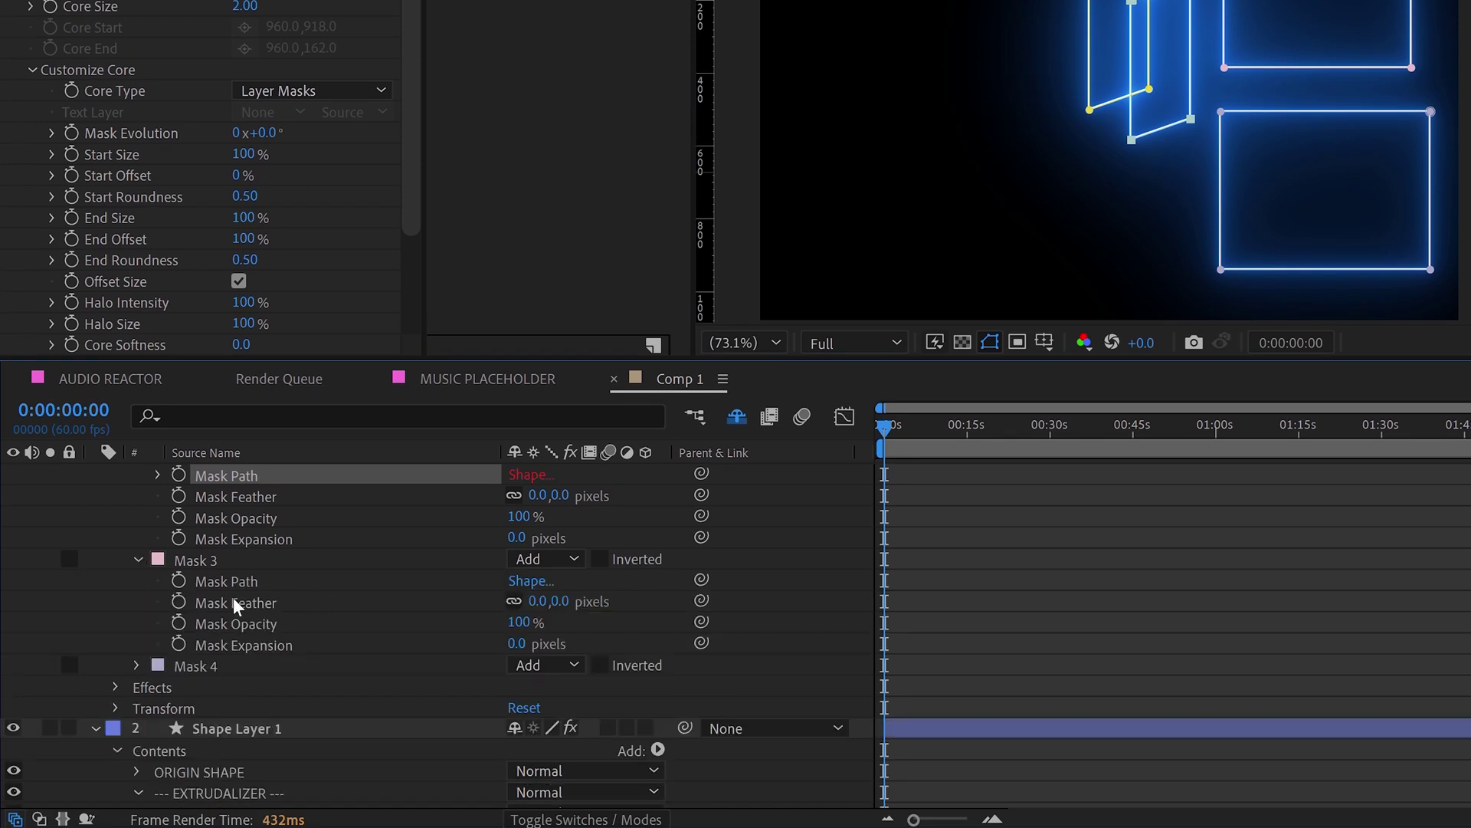
pyautogui.scroll(-3, 246, 605)
pyautogui.click(159, 608)
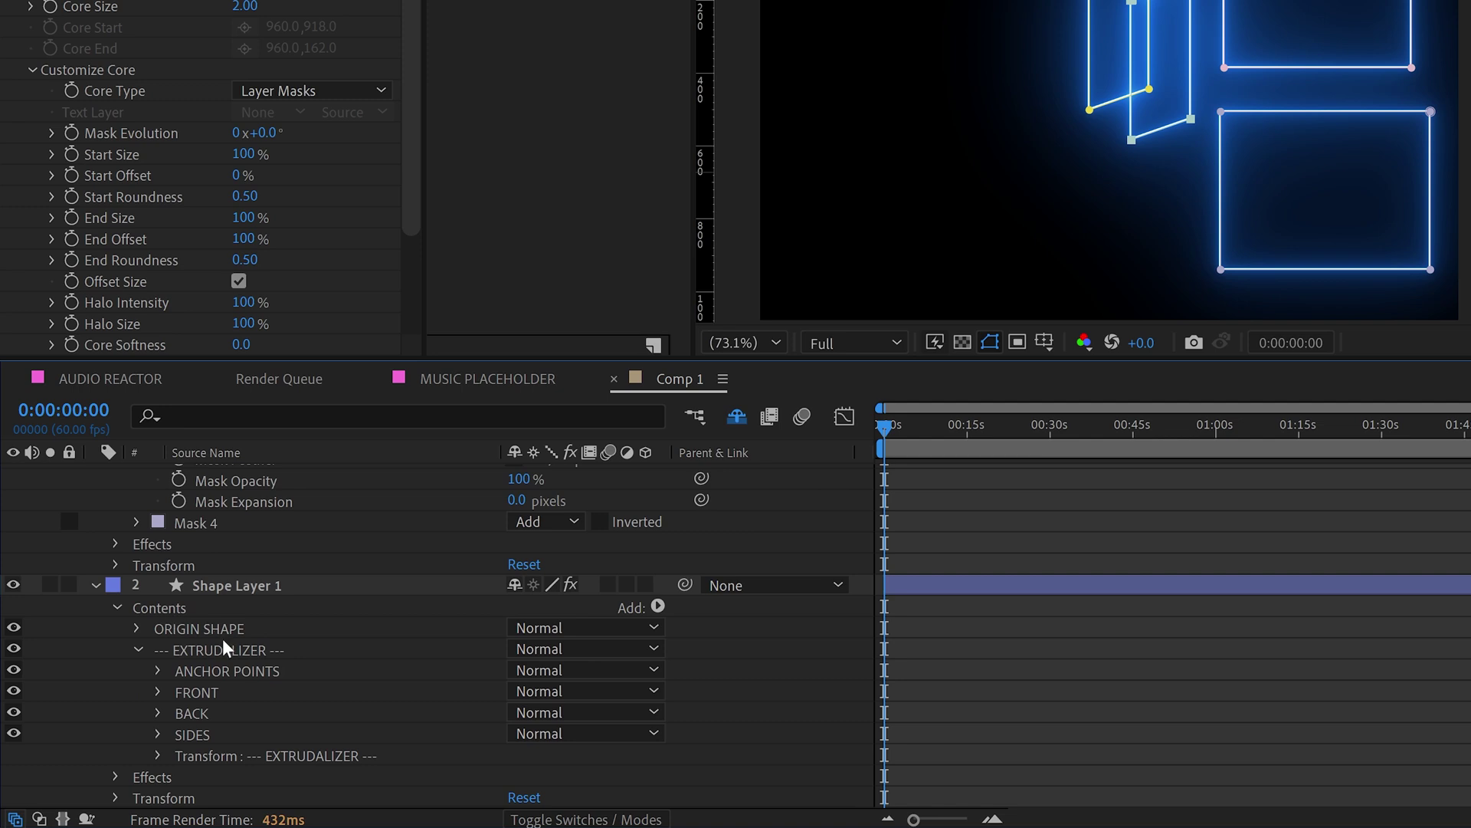
pyautogui.click(159, 734)
pyautogui.scroll(-3, 158, 729)
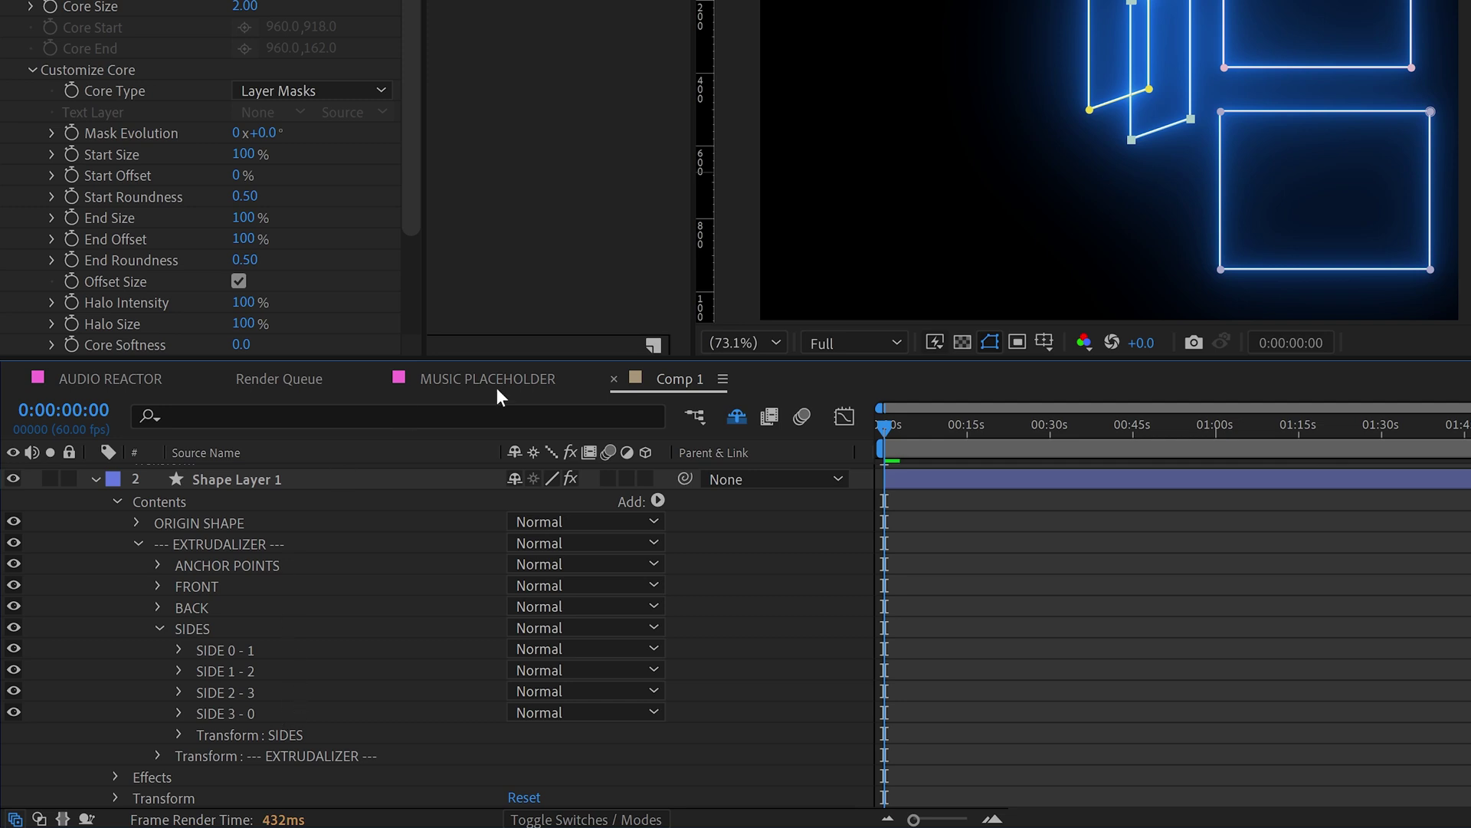
pyautogui.click(178, 648)
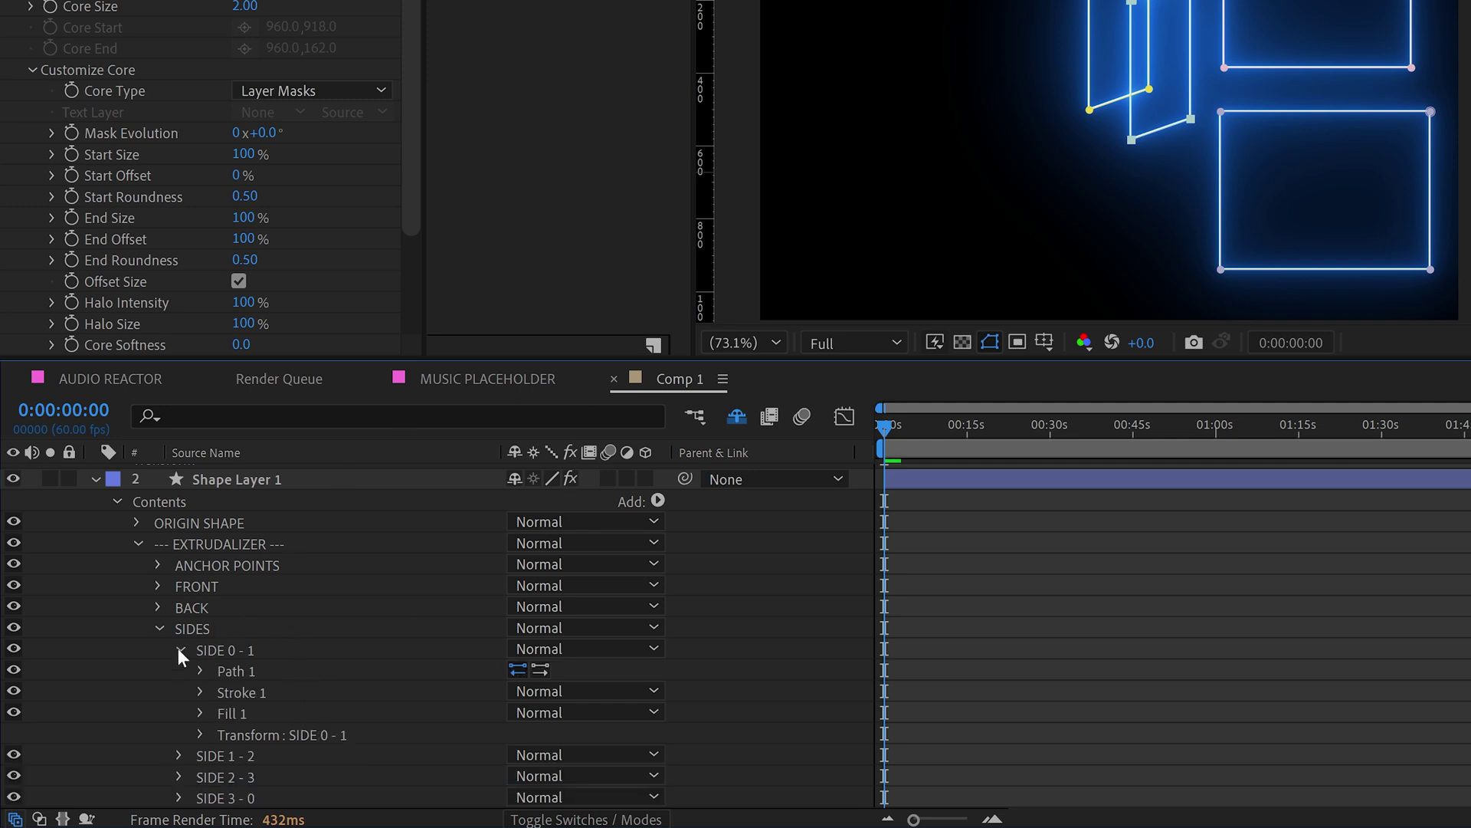
pyautogui.click(237, 674)
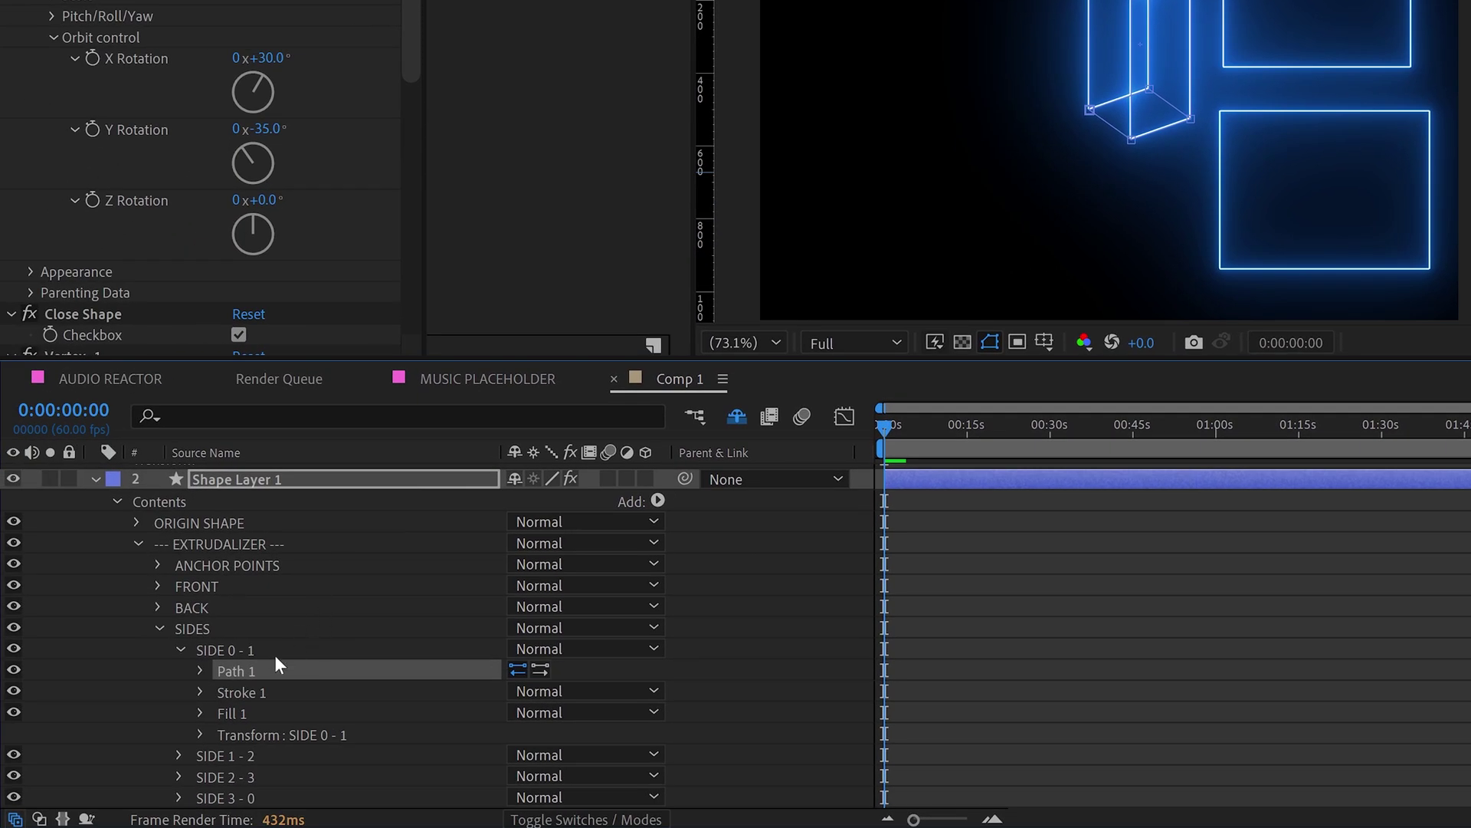
pyautogui.click(201, 670)
pyautogui.scroll(5, 260, 674)
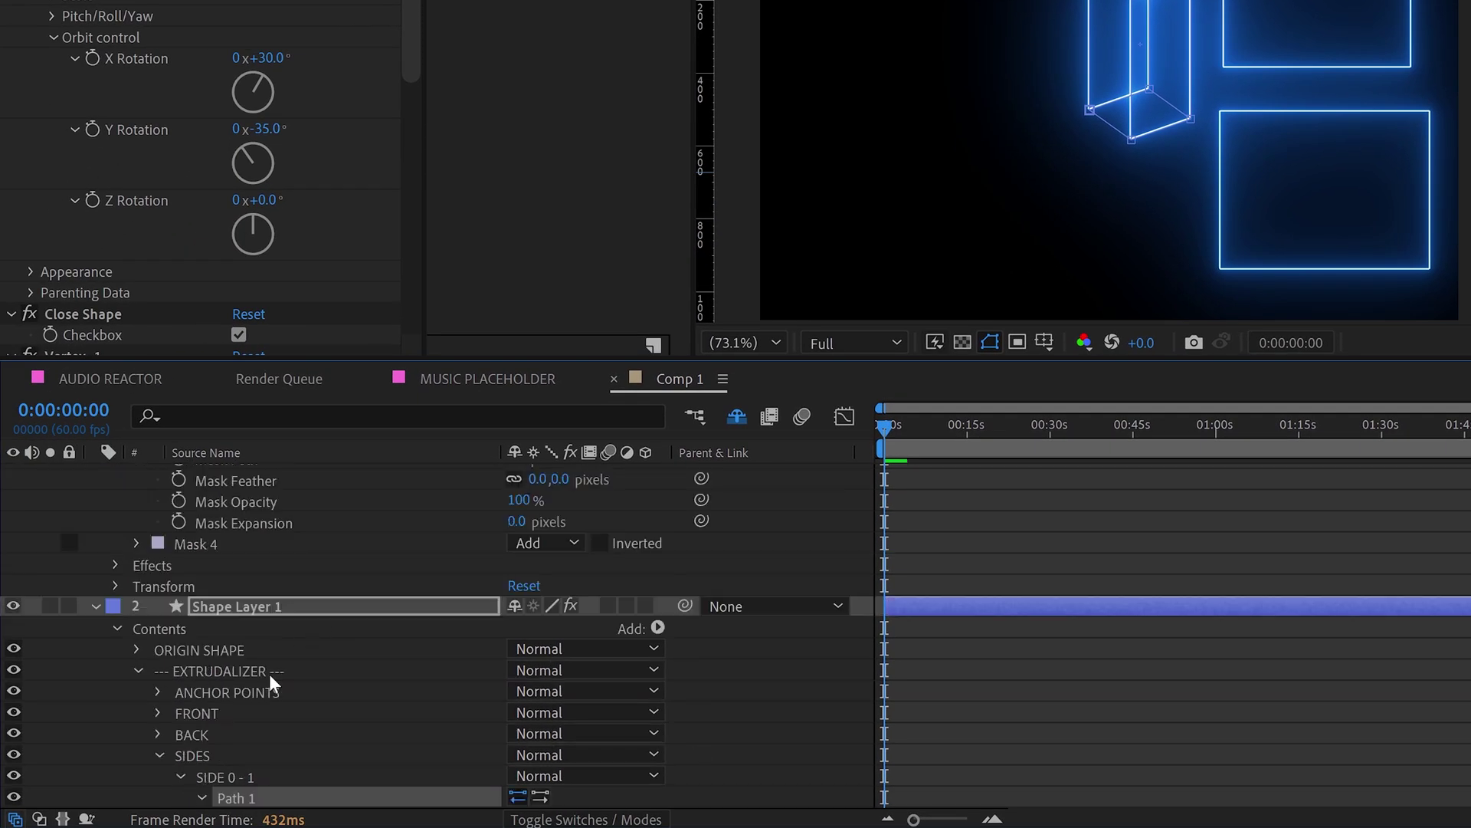
pyautogui.scroll(2, 280, 638)
pyautogui.moveTo(700, 582); pyautogui.dragTo(279, 704)
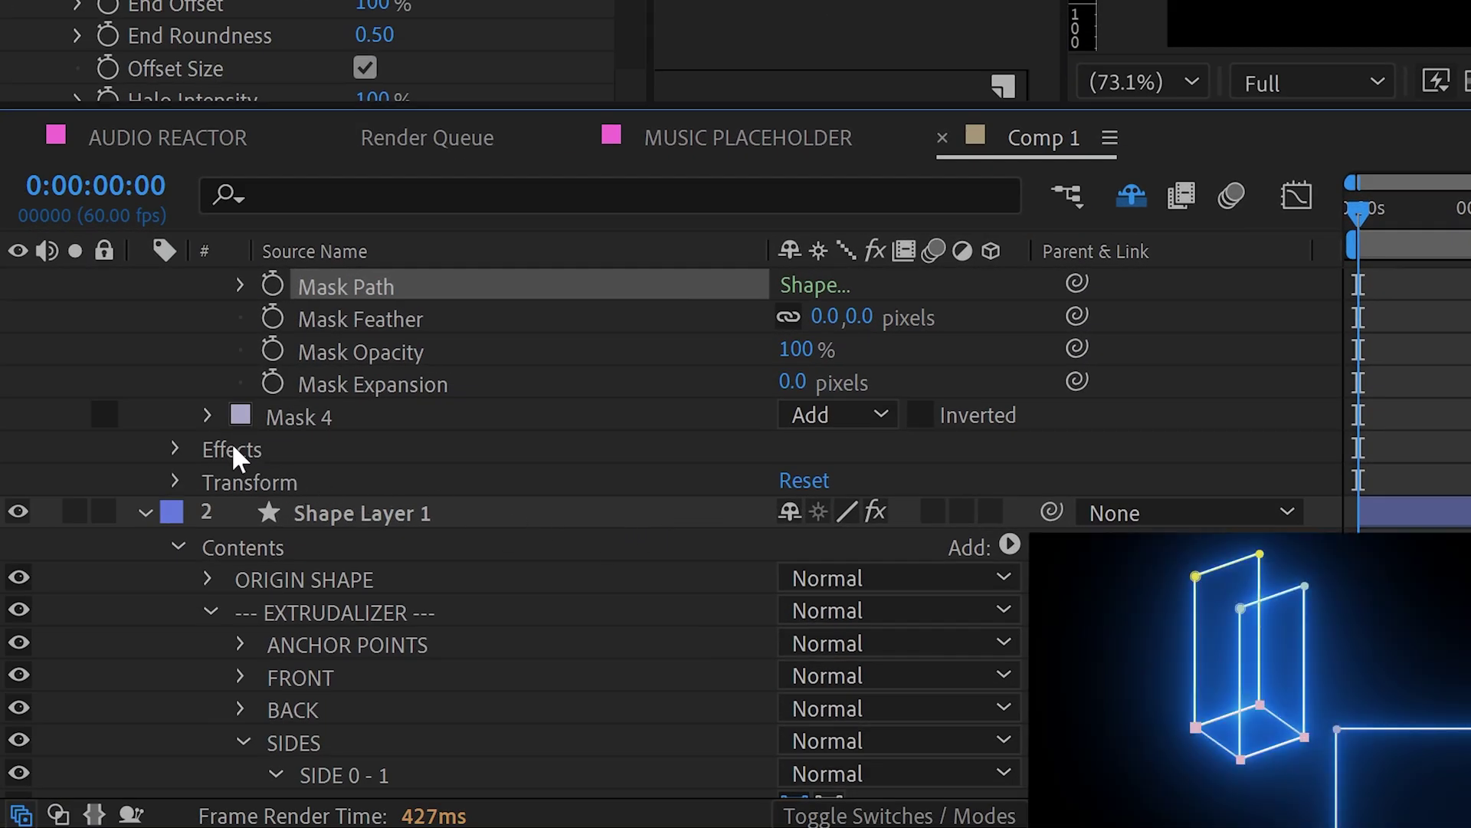
# Reveal the neon layer's Mask 4 path and examine which cube faces the SIDE 1 - 2 and SIDE 2 - 3 paths outline
pyautogui.click(207, 416)
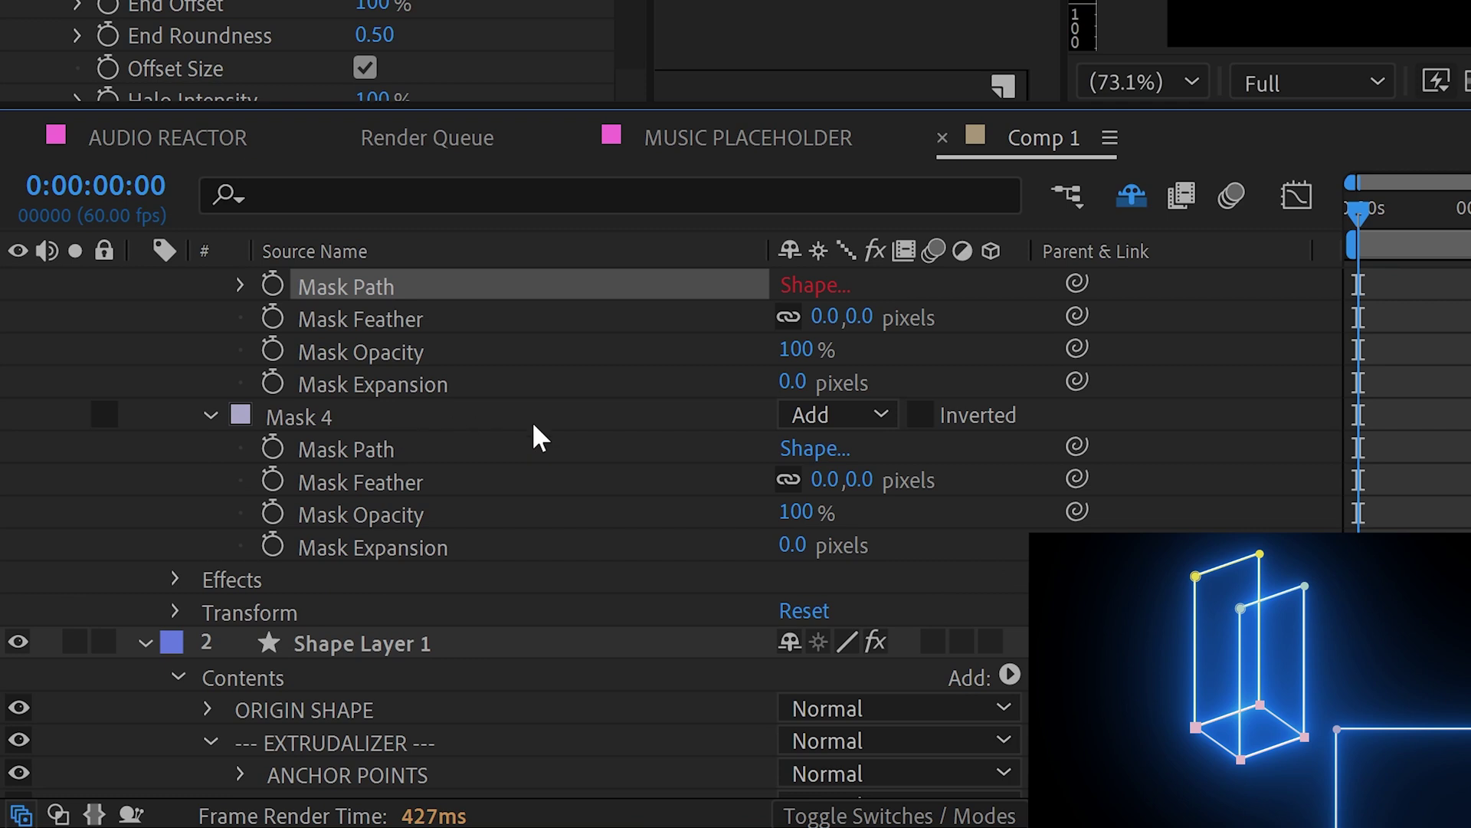
pyautogui.scroll(-5, 567, 445)
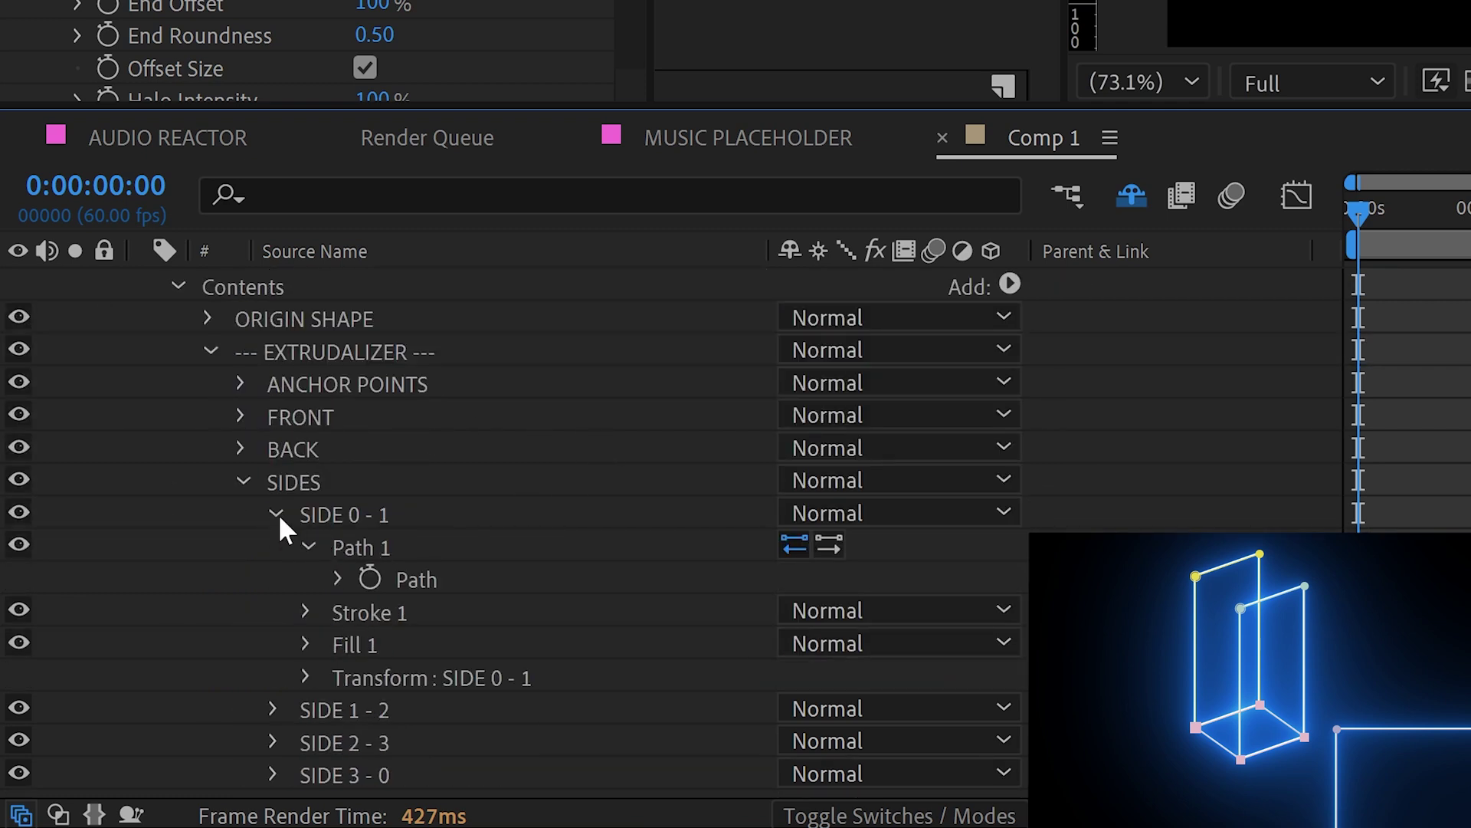
pyautogui.click(277, 513)
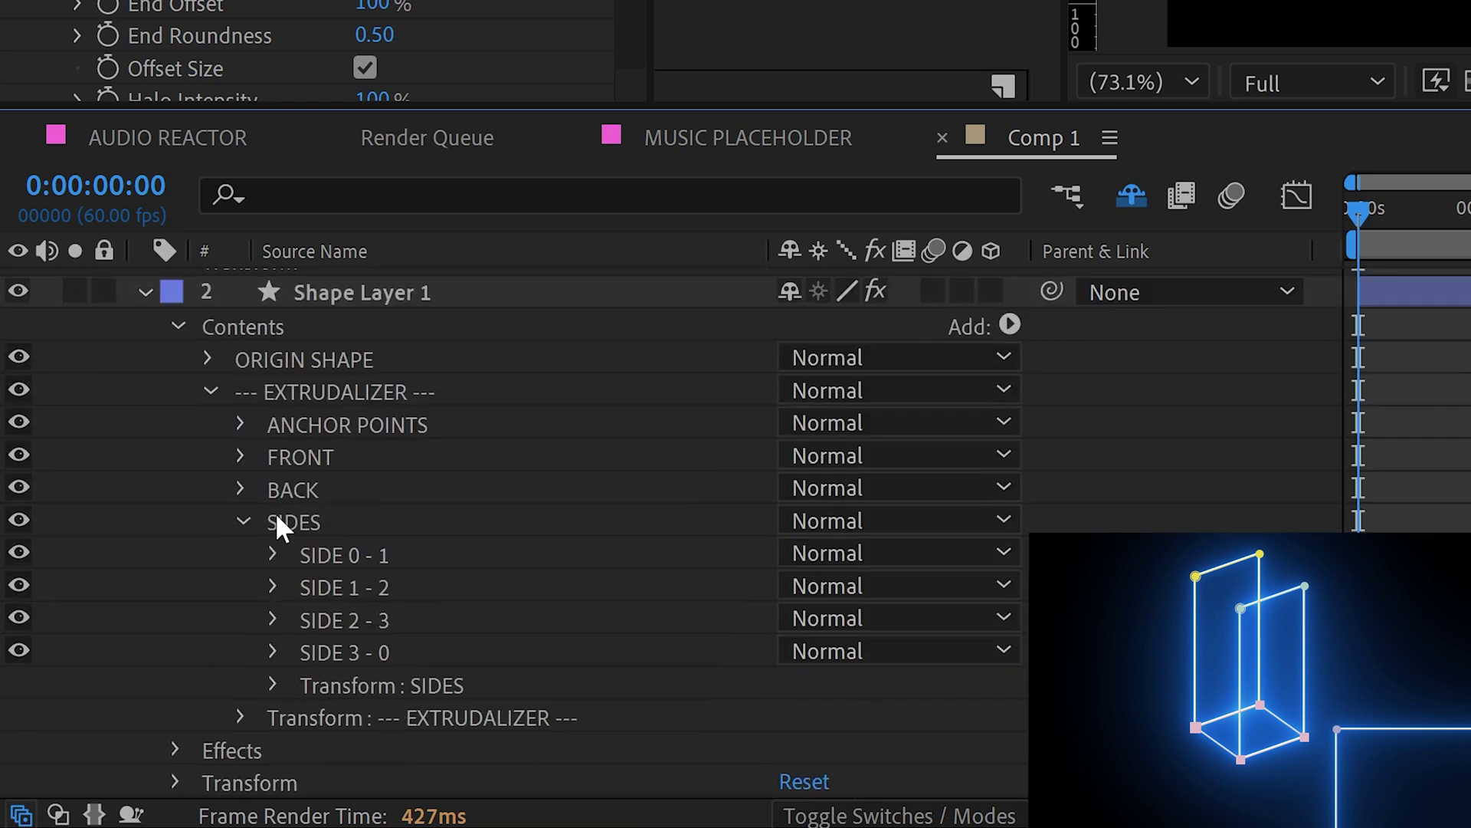
pyautogui.click(272, 587)
pyautogui.click(343, 619)
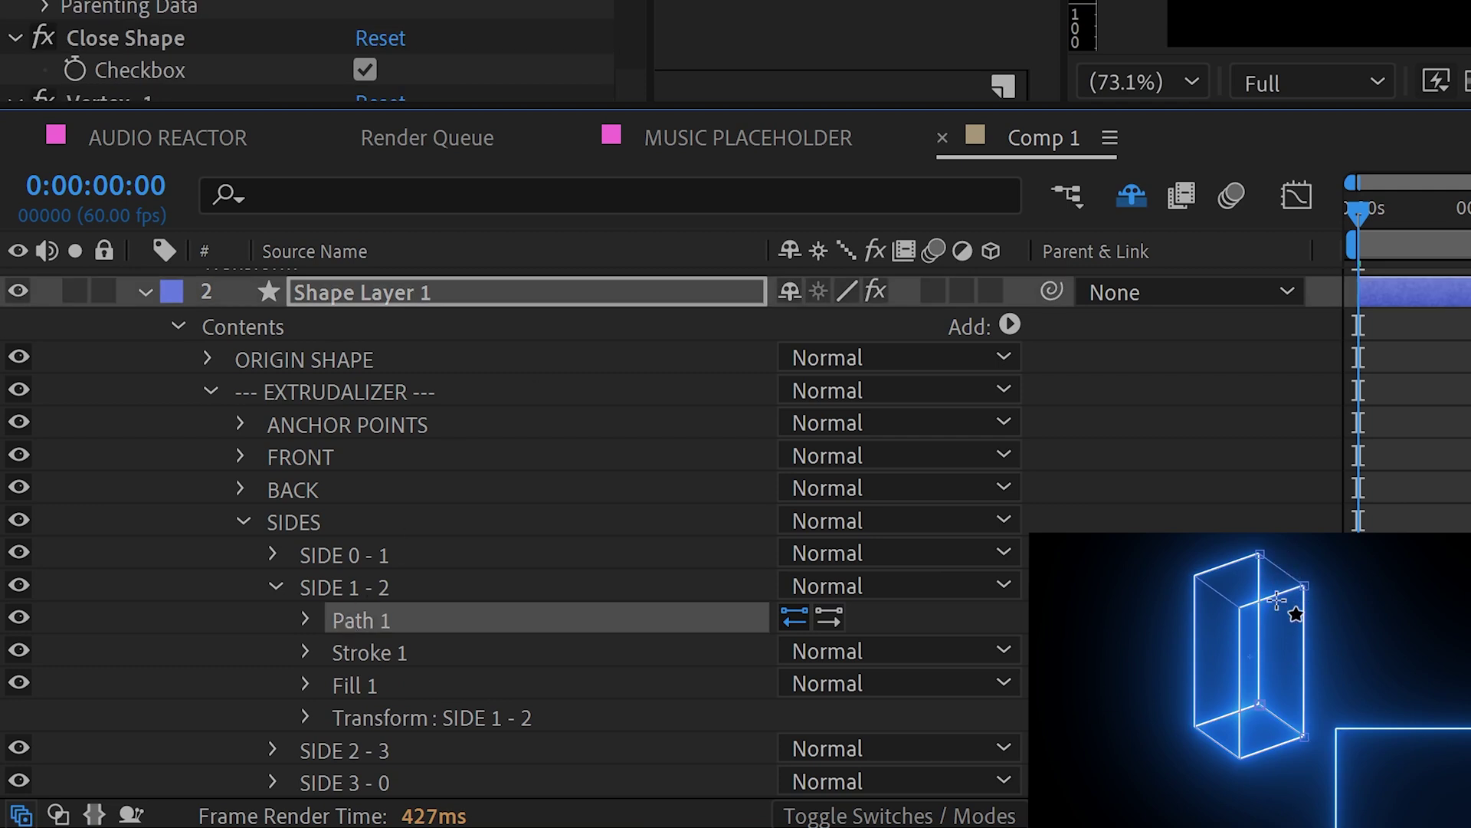
pyautogui.click(273, 584)
pyautogui.click(273, 620)
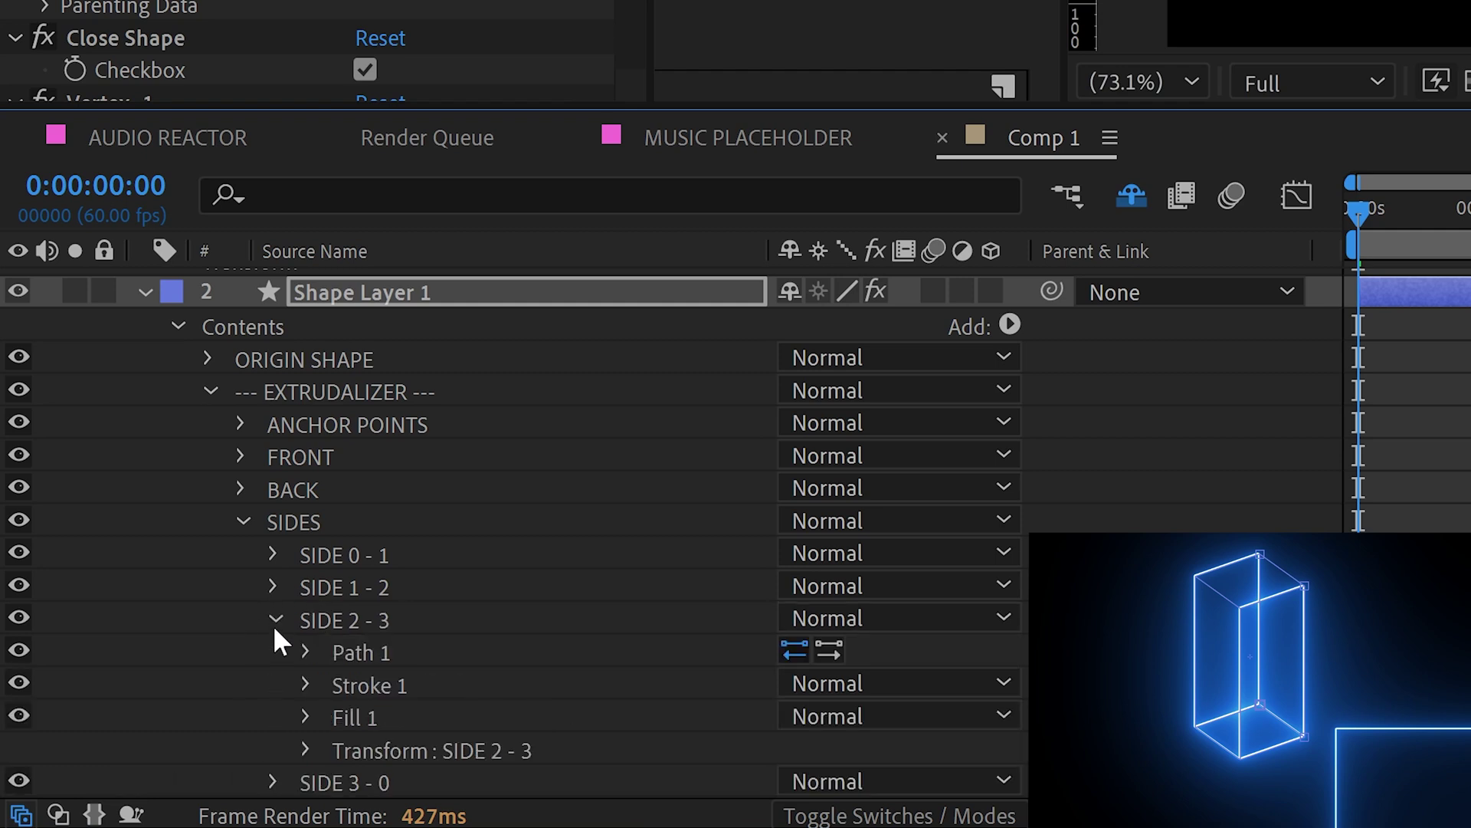
pyautogui.click(355, 650)
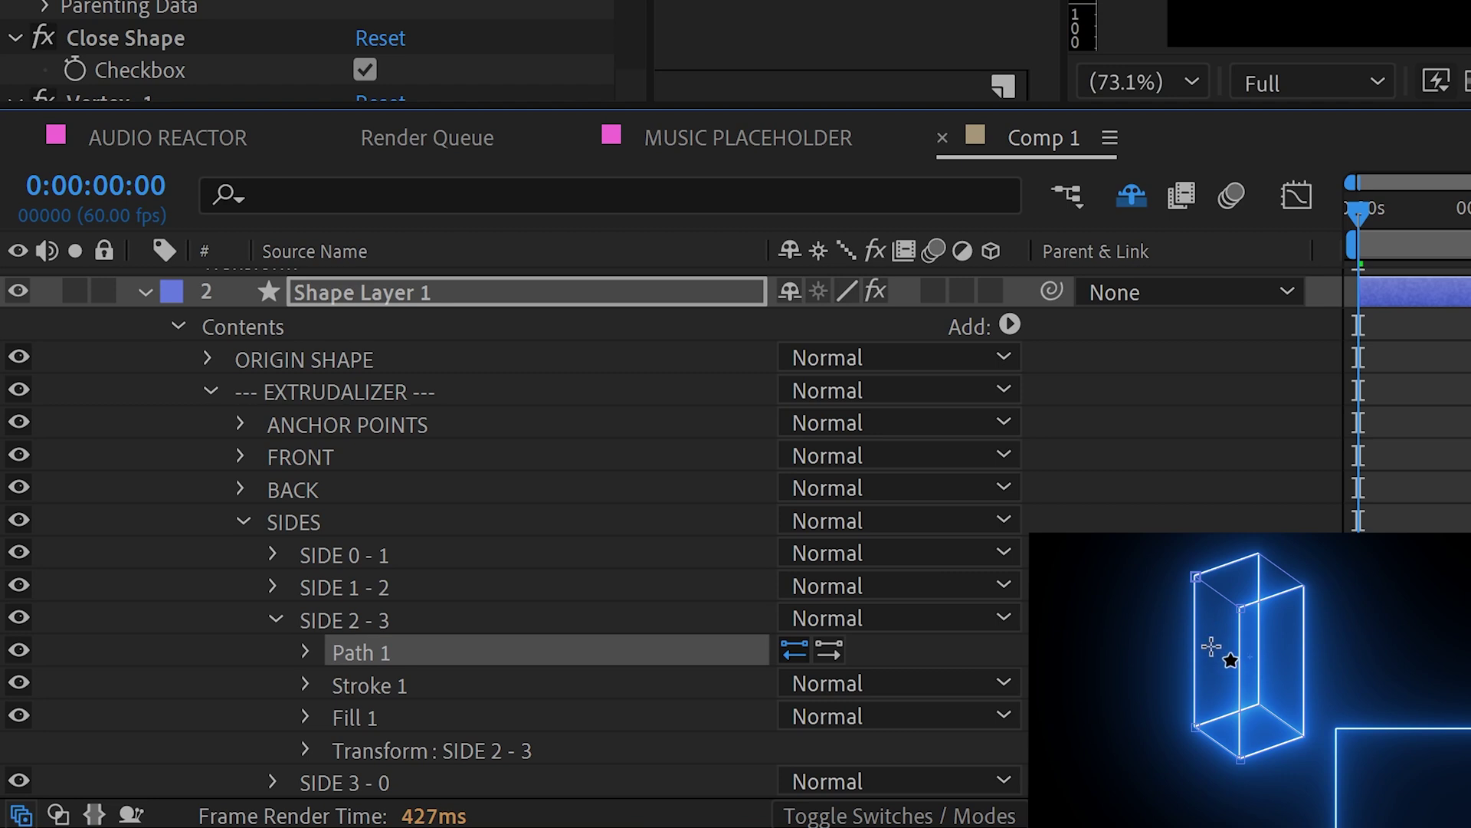
pyautogui.click(275, 620)
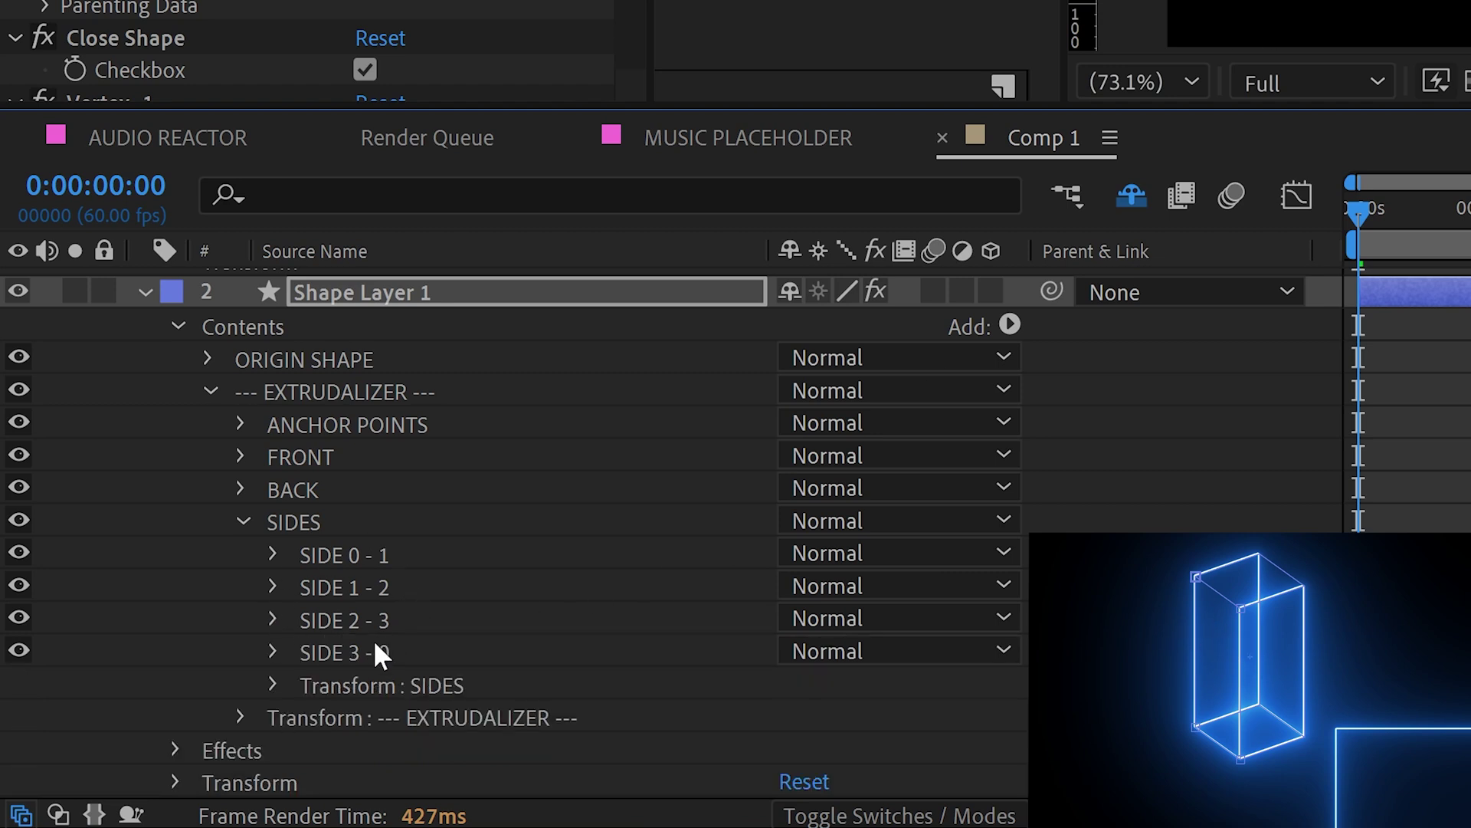
# Link the neon layer's Mask 4 path to the Path property of SIDE 3 - 0 in Extrudalizer's SIDES group
pyautogui.click(274, 653)
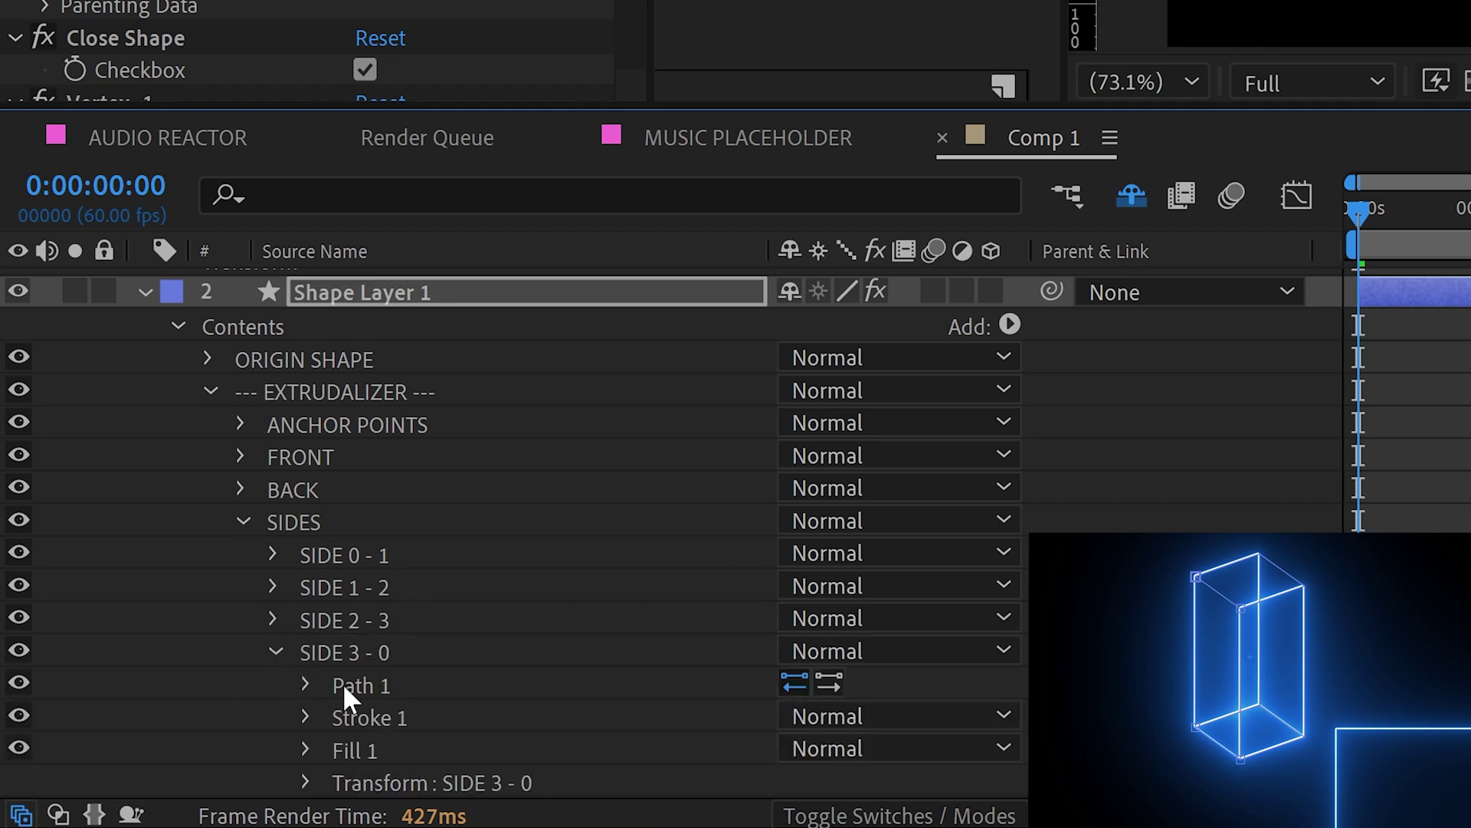
pyautogui.click(343, 682)
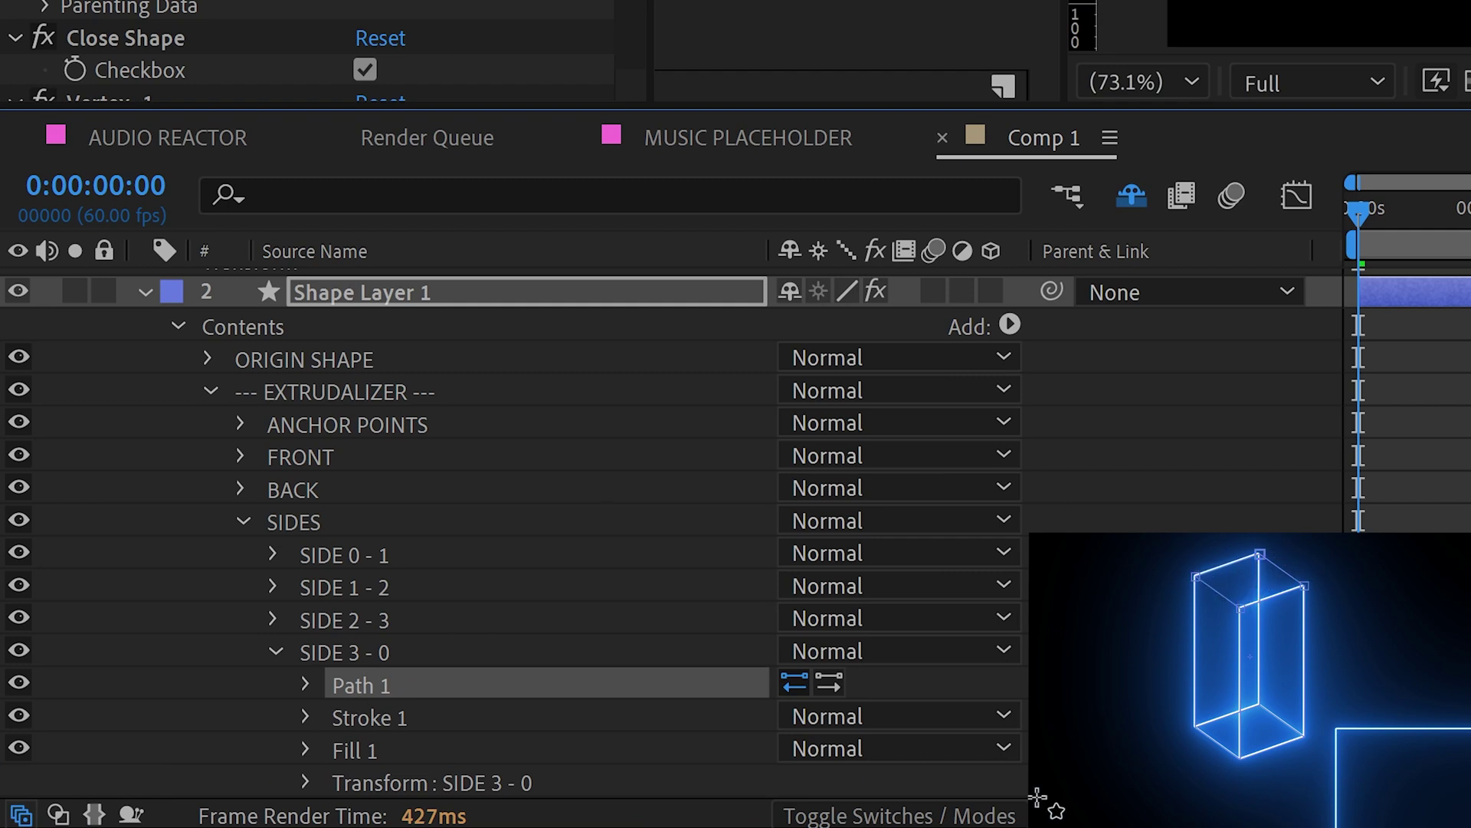
pyautogui.scroll(8, 579, 554)
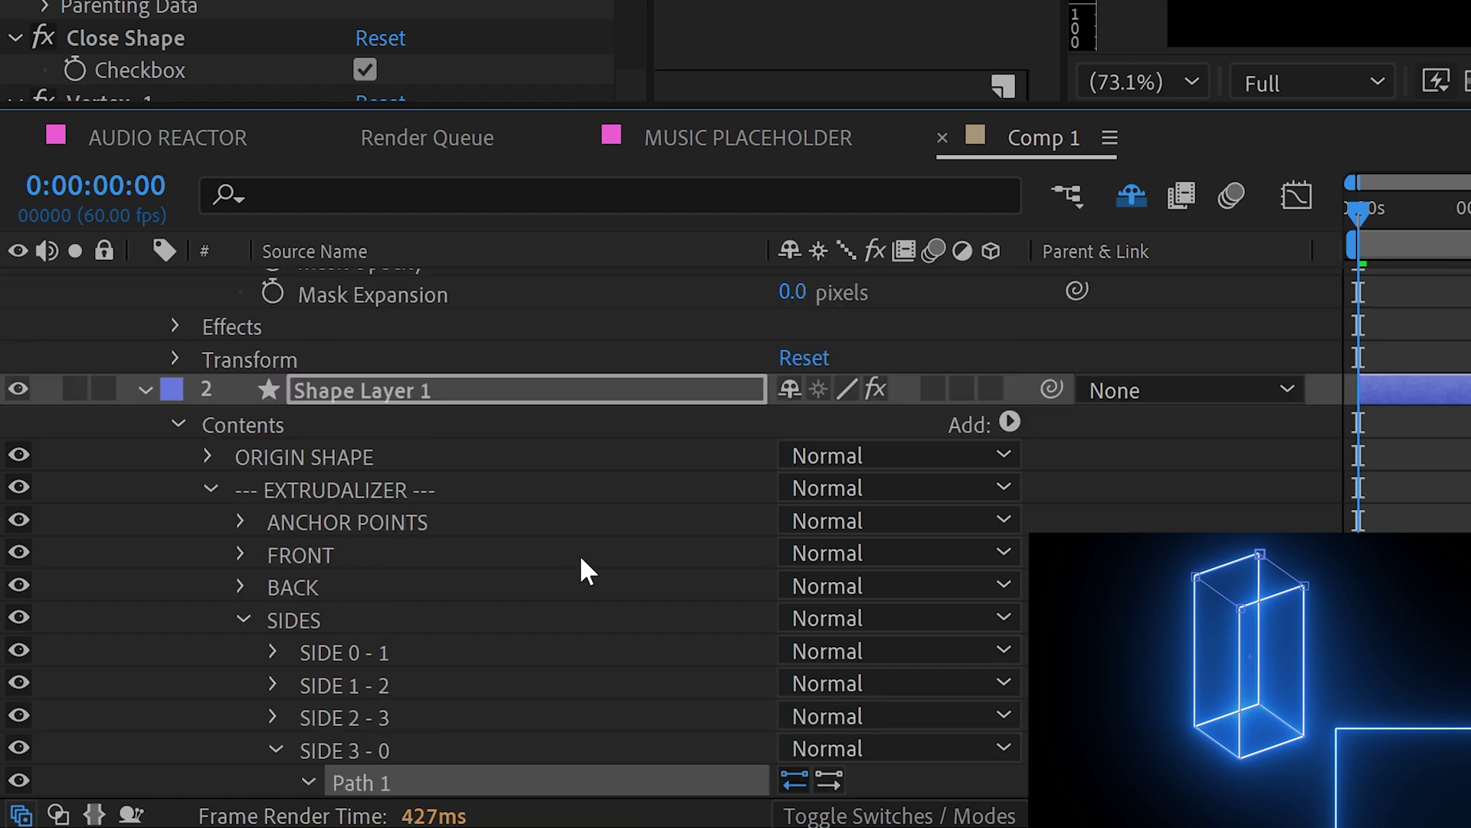
pyautogui.moveTo(1080, 384); pyautogui.dragTo(488, 557)
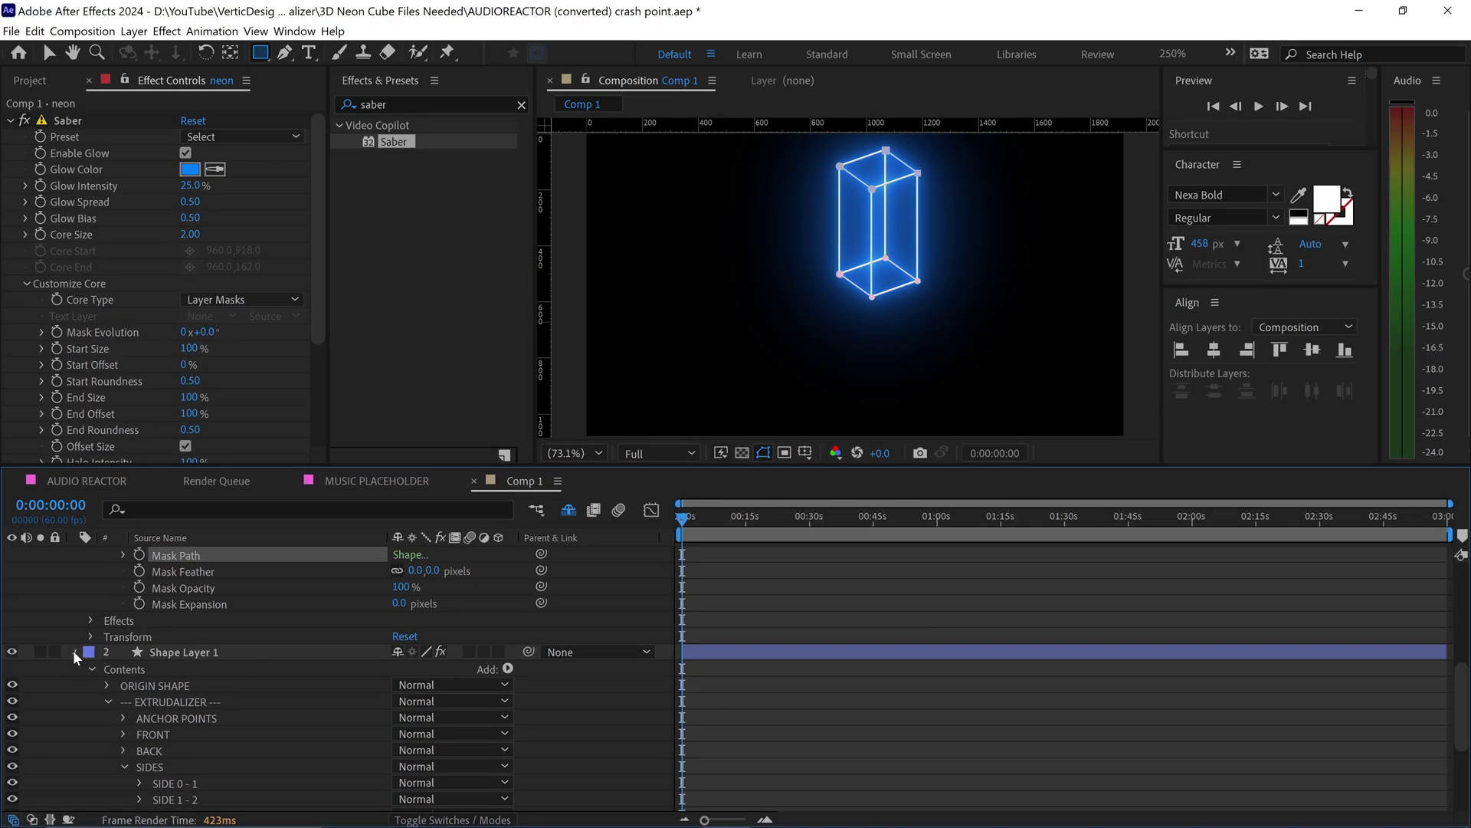
# Collapse the expanded properties of Shape Layer 1 and the neon layer, and set the preview resolution to Quarter
pyautogui.click(74, 651)
pyautogui.scroll(3, 307, 689)
pyautogui.hotkey('ctrl', '`')
pyautogui.click(655, 453)
pyautogui.click(662, 559)
# Scrub Comp 1 to 0:00:07:40 with no layer selected to examine how the neon cube moves with the audio
pyautogui.moveTo(684, 520); pyautogui.dragTo(714, 520)
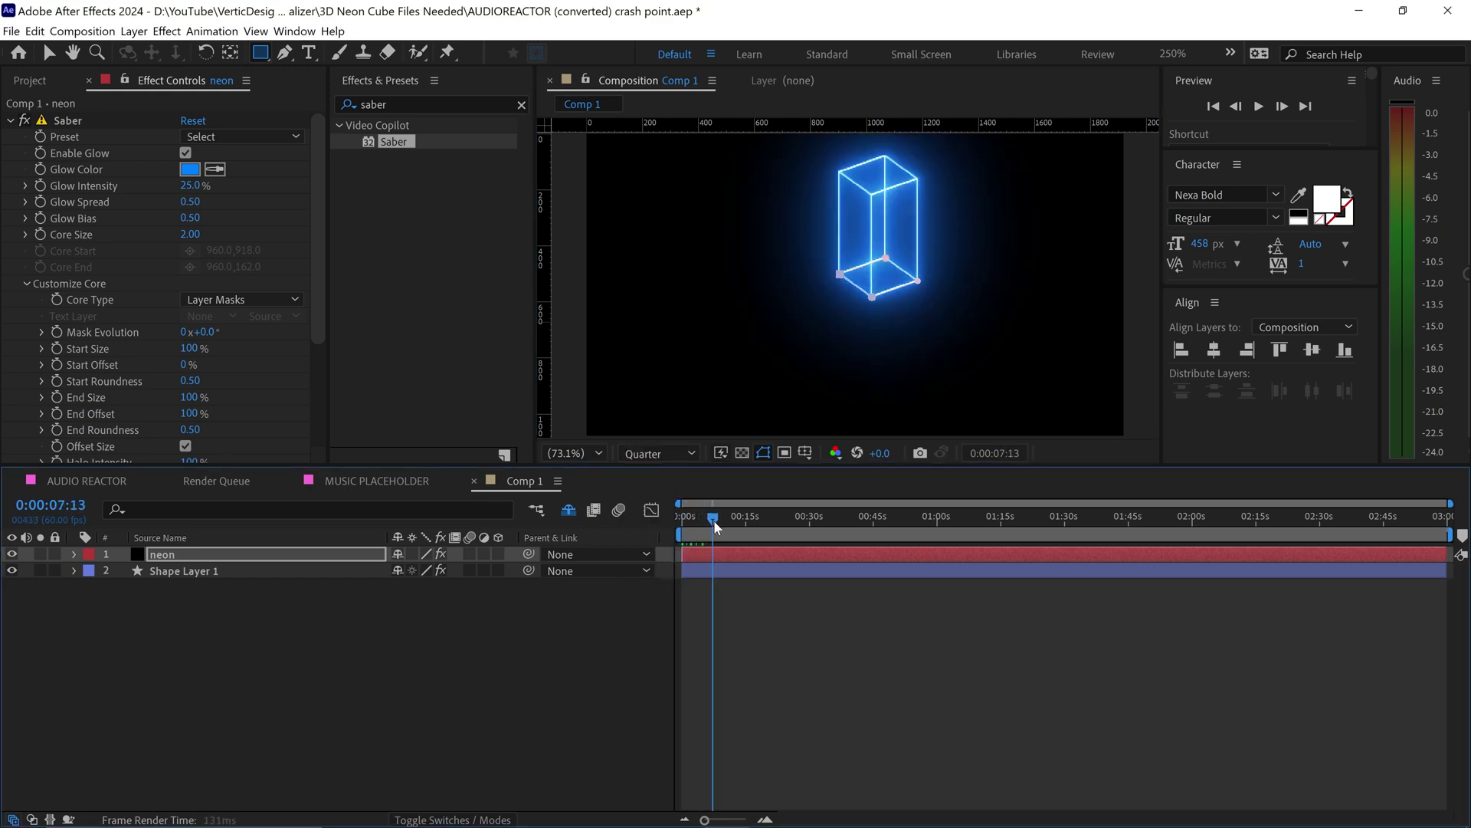
pyautogui.click(725, 659)
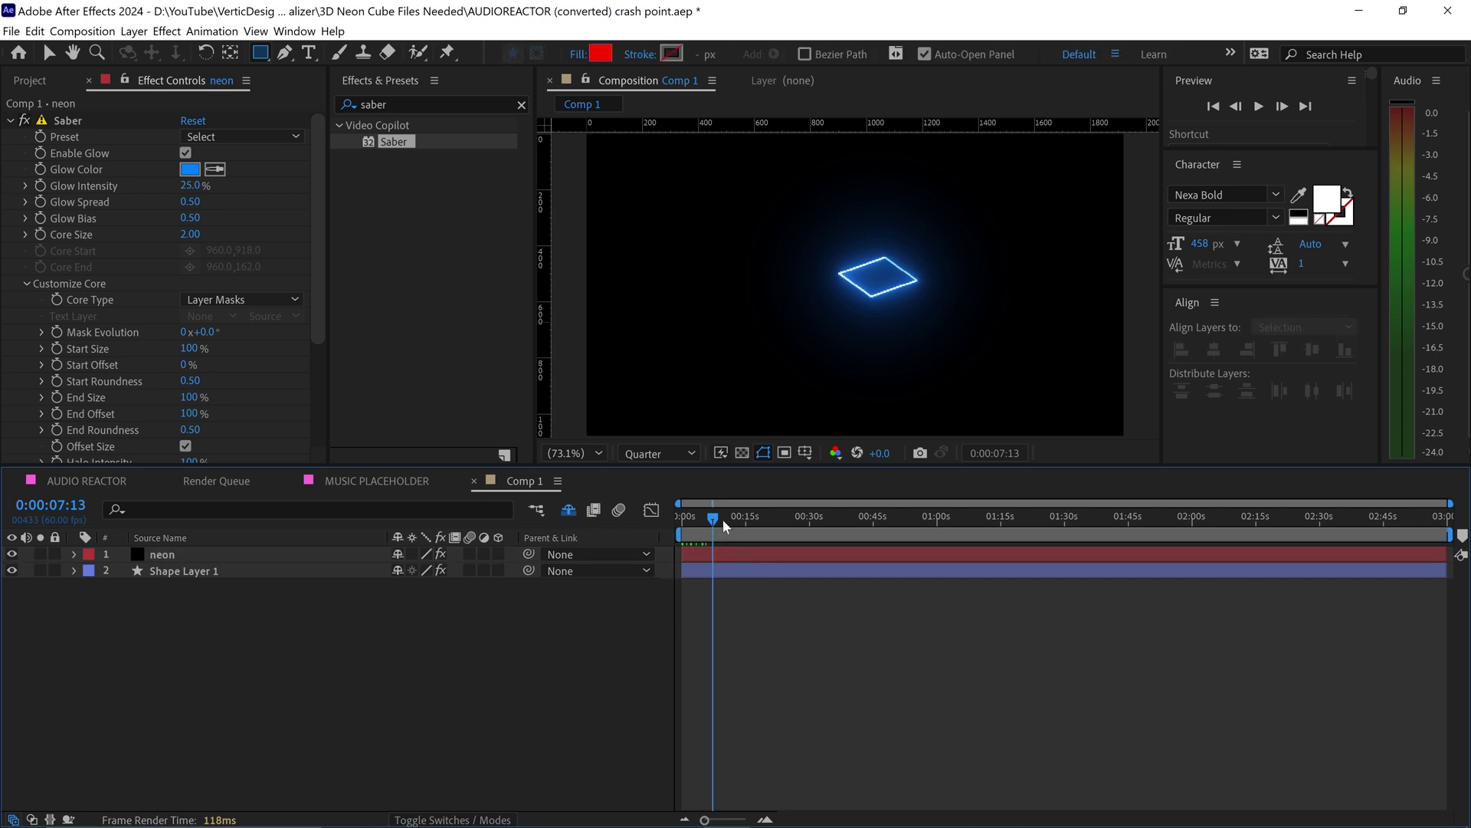
pyautogui.click(719, 517)
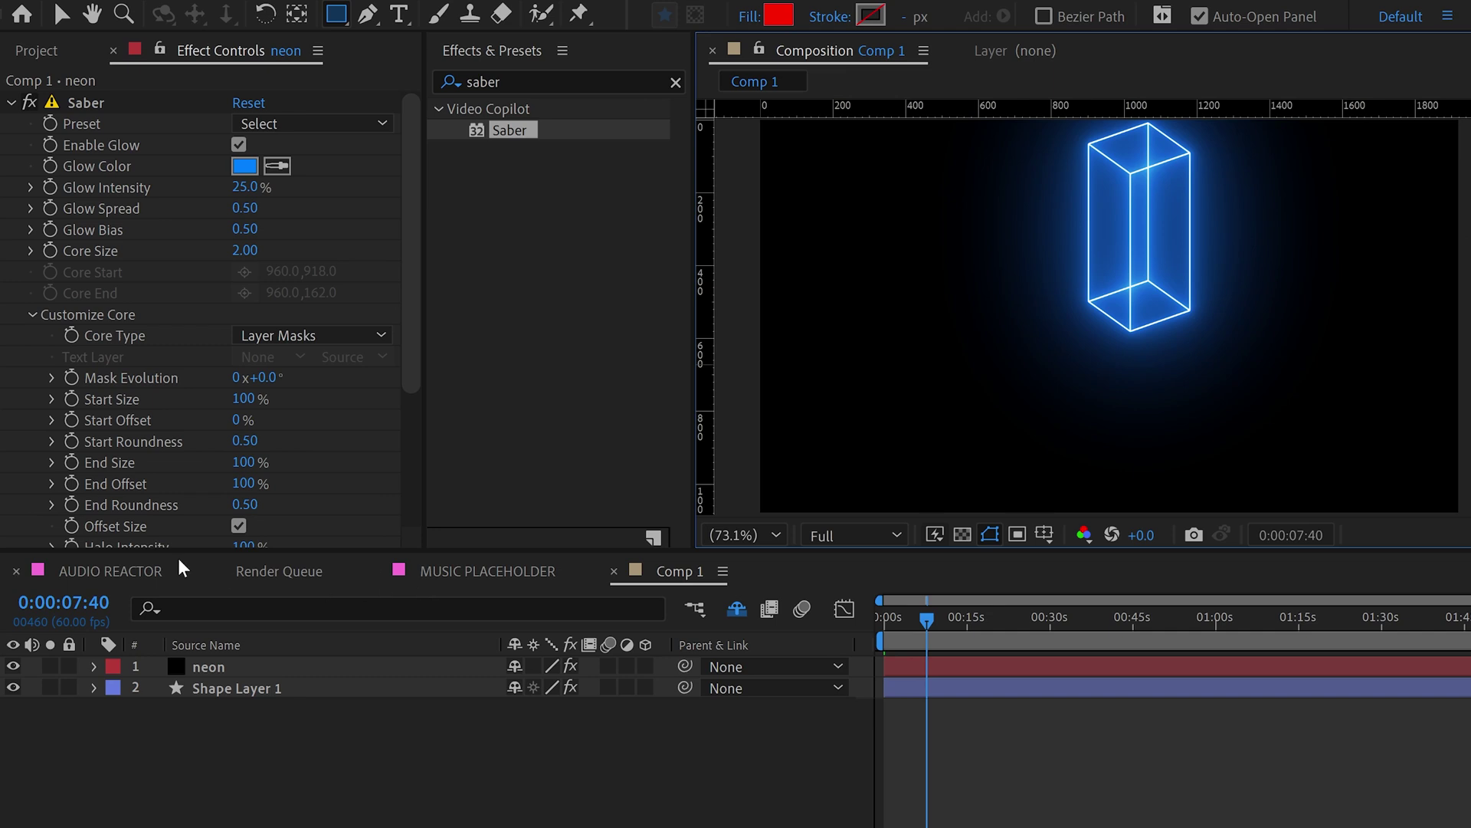
# Examine the spectrum and selected frequency range in the AUDIO REACTOR composition, and return to Comp 1 with the Selection tool active
pyautogui.click(125, 582)
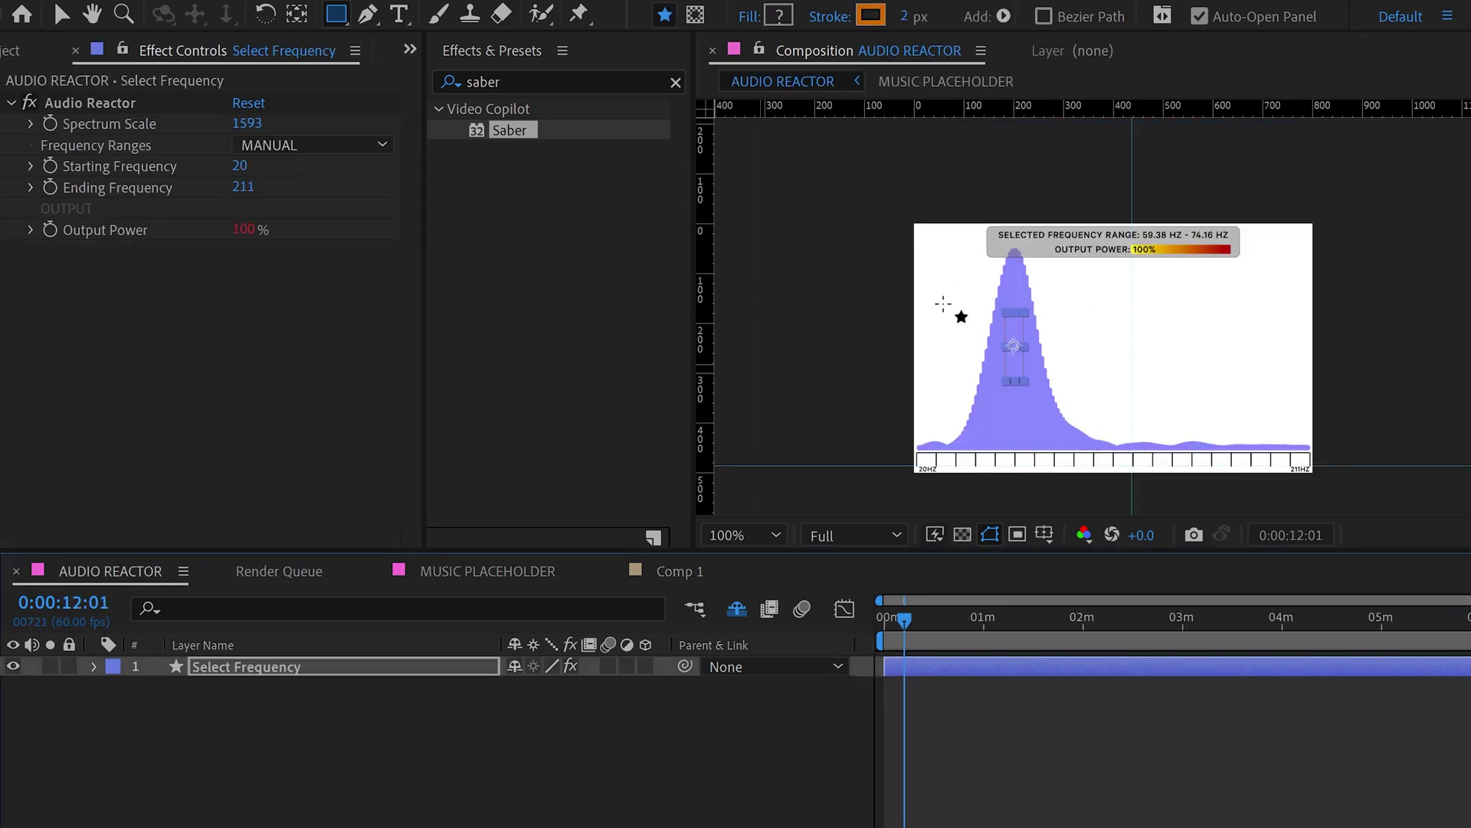
pyautogui.click(665, 573)
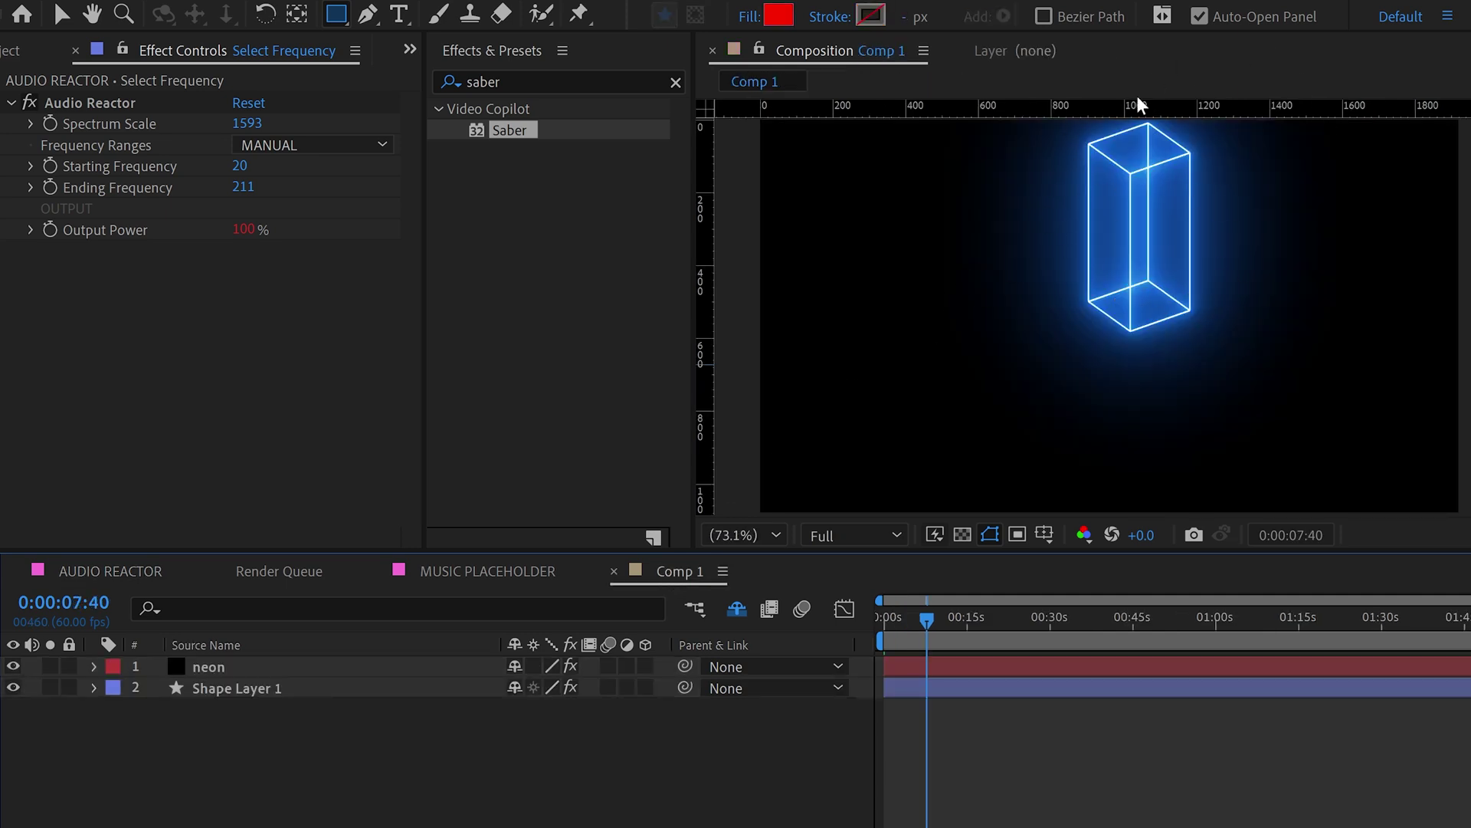
pyautogui.press('v')
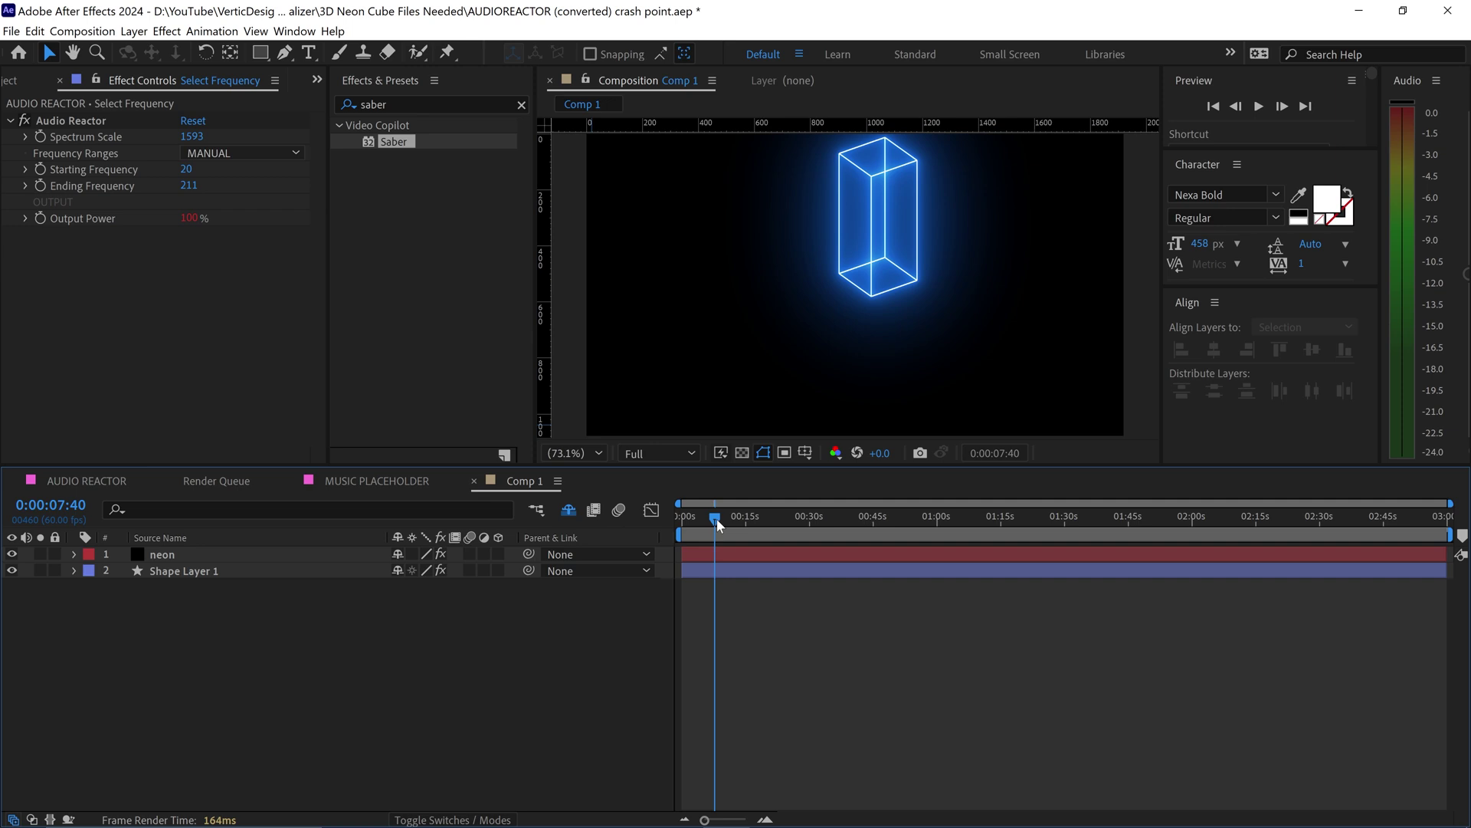
# Keyframe Extrudalizer's orbit X Rotation and Y Rotation at 0° on Shape Layer 1 at 0:00:00:00
pyautogui.click(1213, 105)
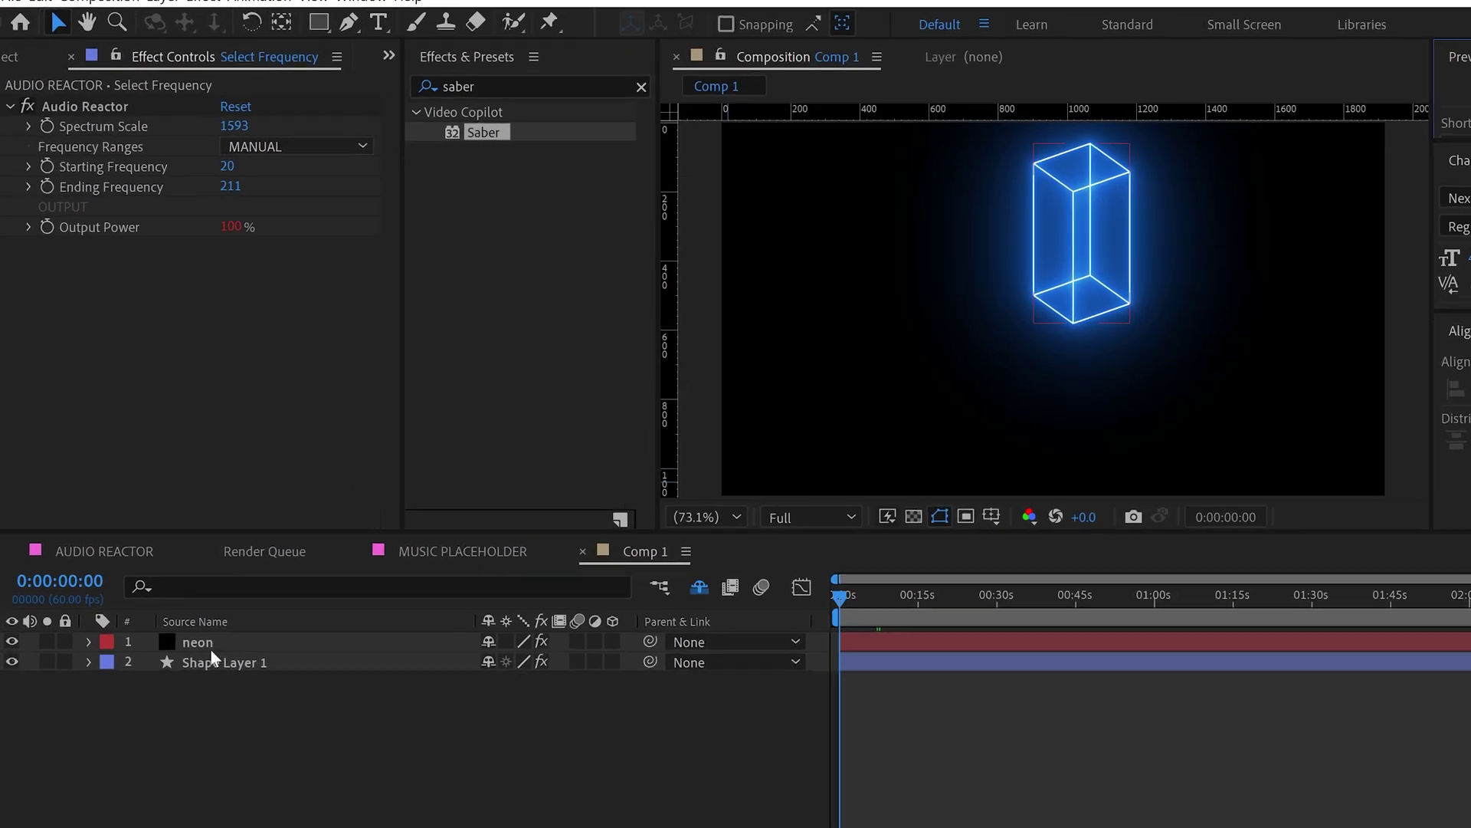
pyautogui.click(169, 571)
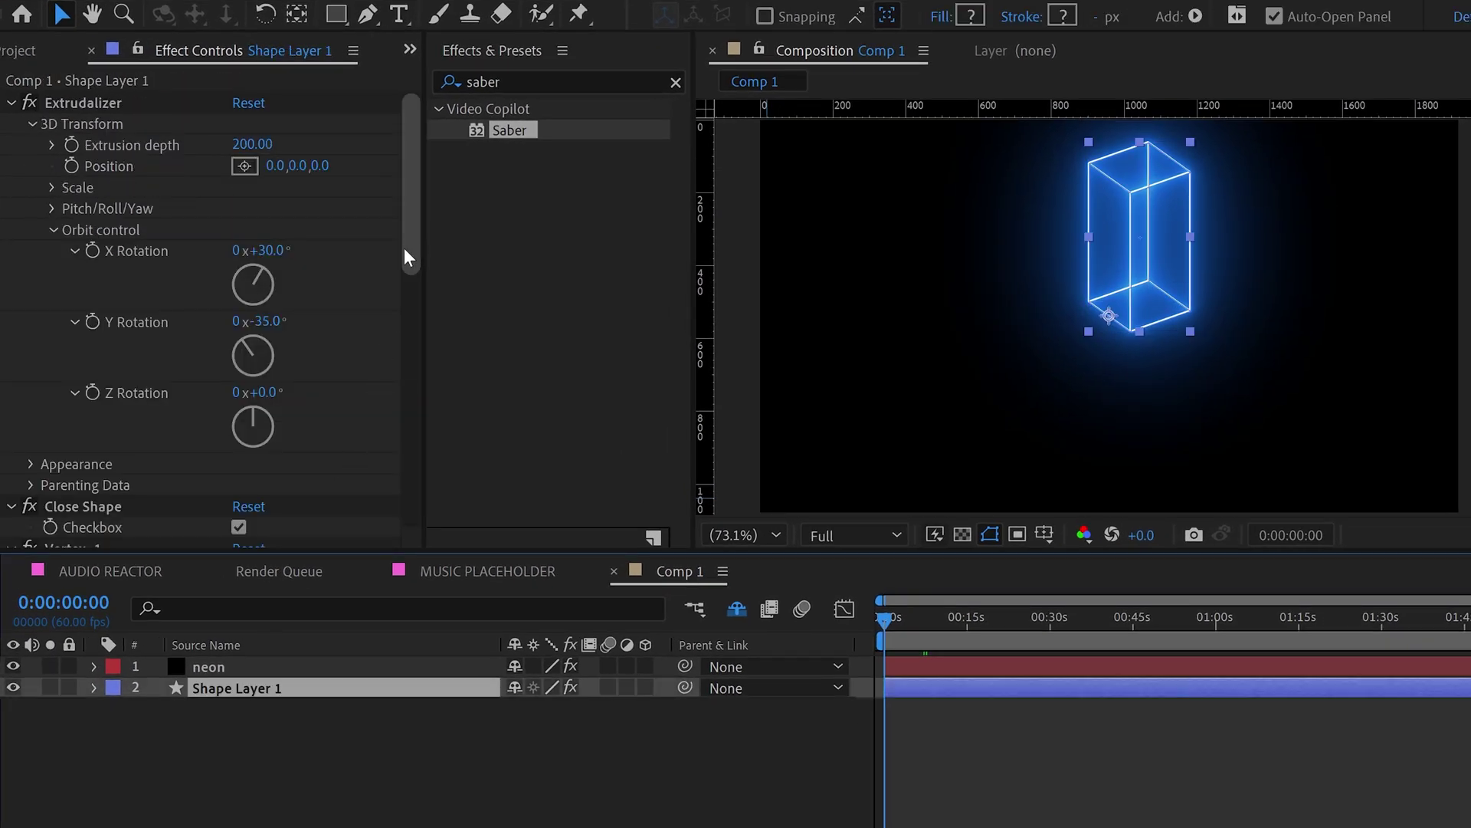
pyautogui.click(280, 321)
pyautogui.write('-')
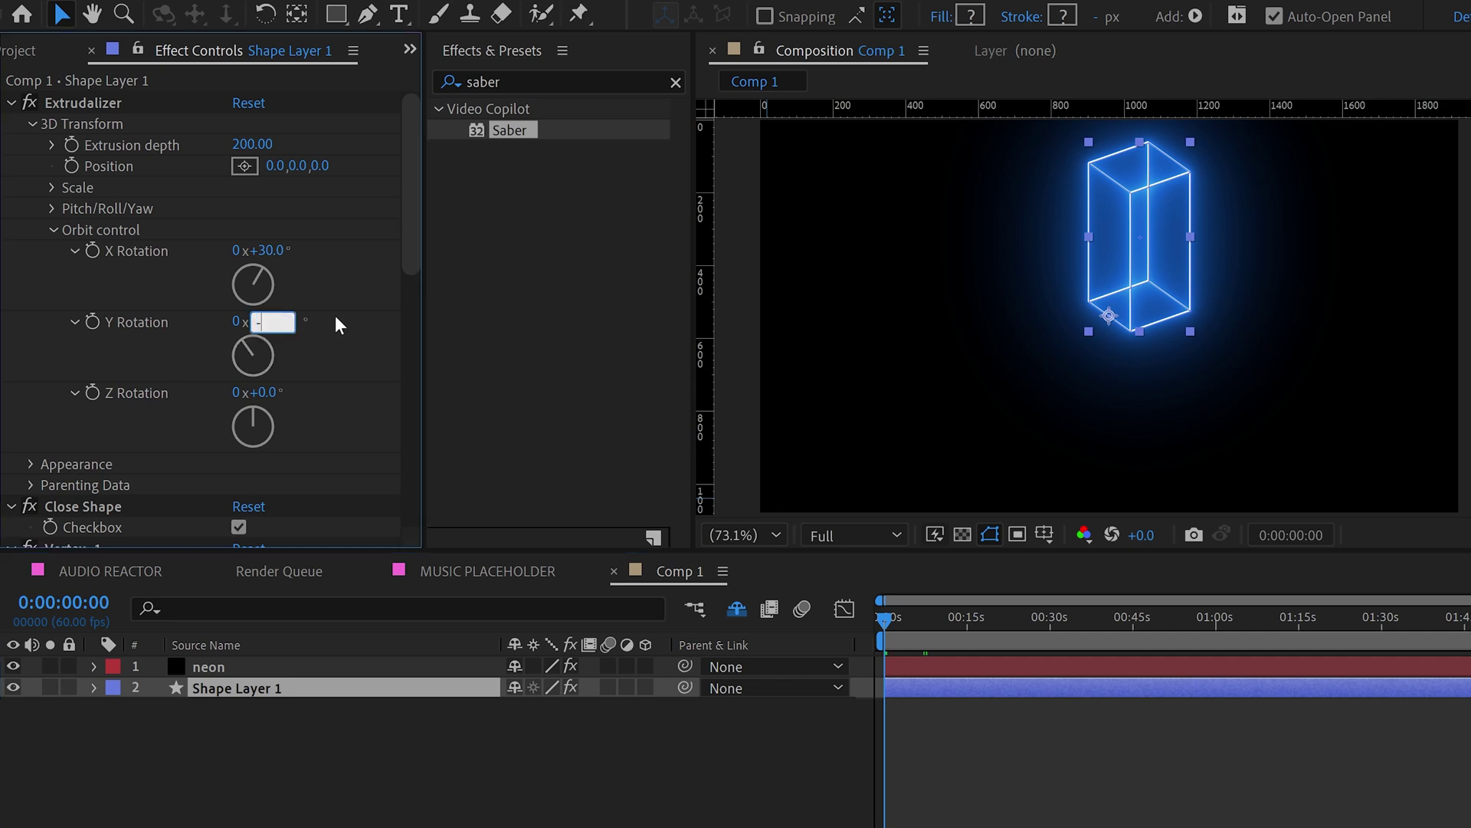
pyautogui.write('0')
pyautogui.press('Return')
pyautogui.click(274, 251)
pyautogui.write('0')
pyautogui.press('Return')
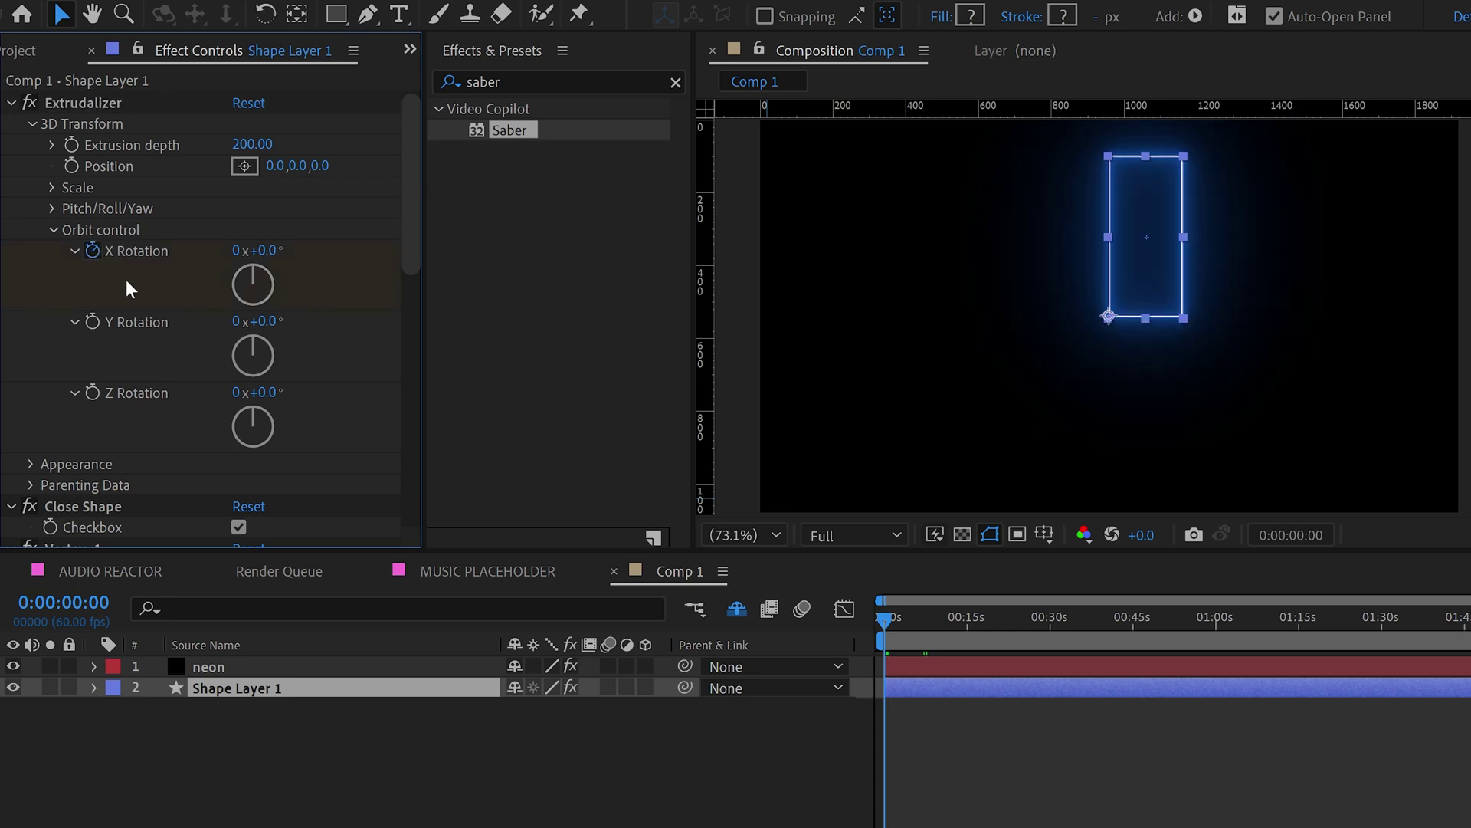
pyautogui.click(92, 321)
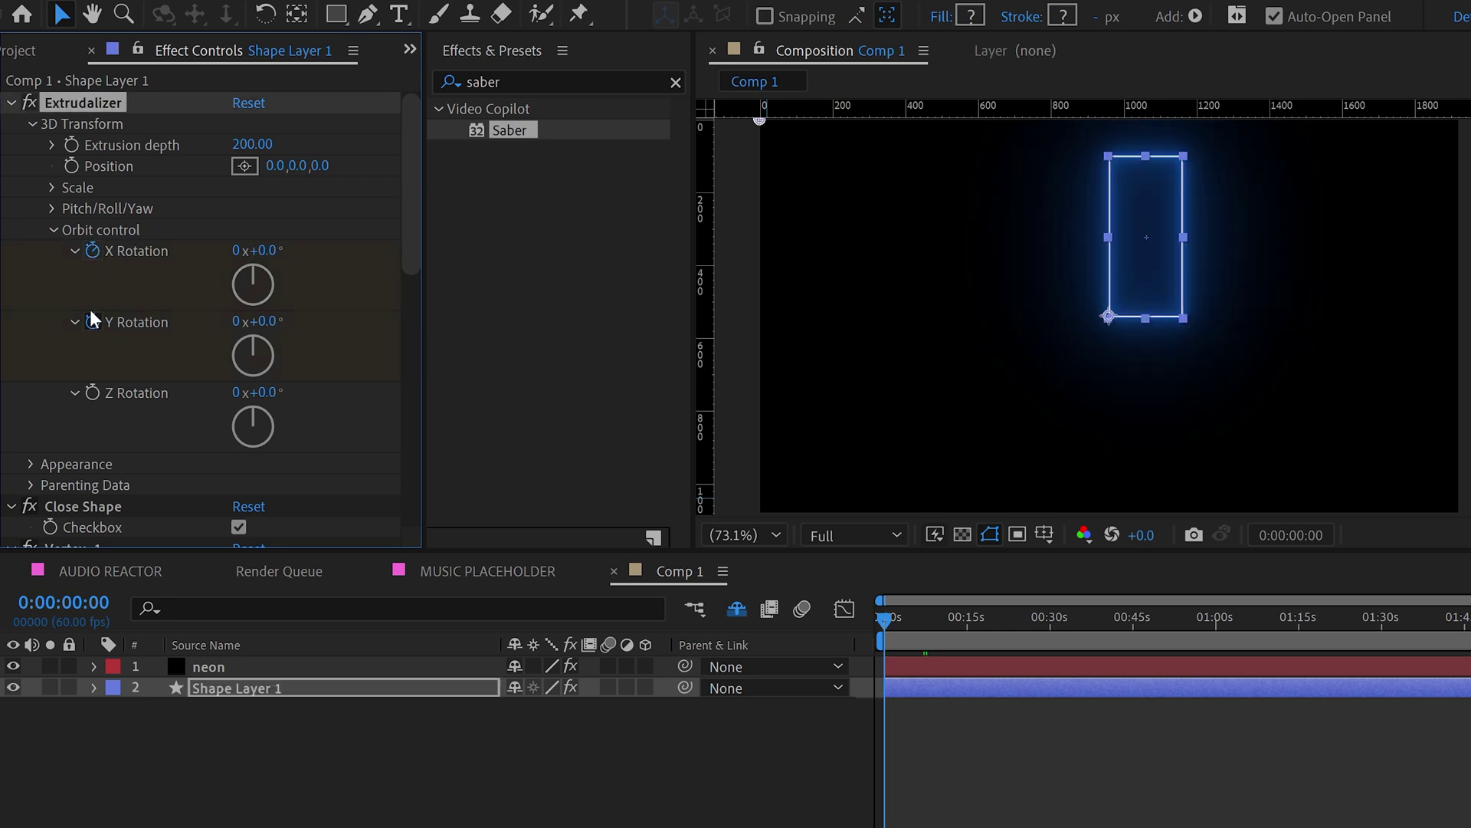
# At 0:00:32:26, set Extrudalizer's orbit Y Rotation to -35° and X Rotation to 30° on Shape Layer 1
pyautogui.click(1064, 622)
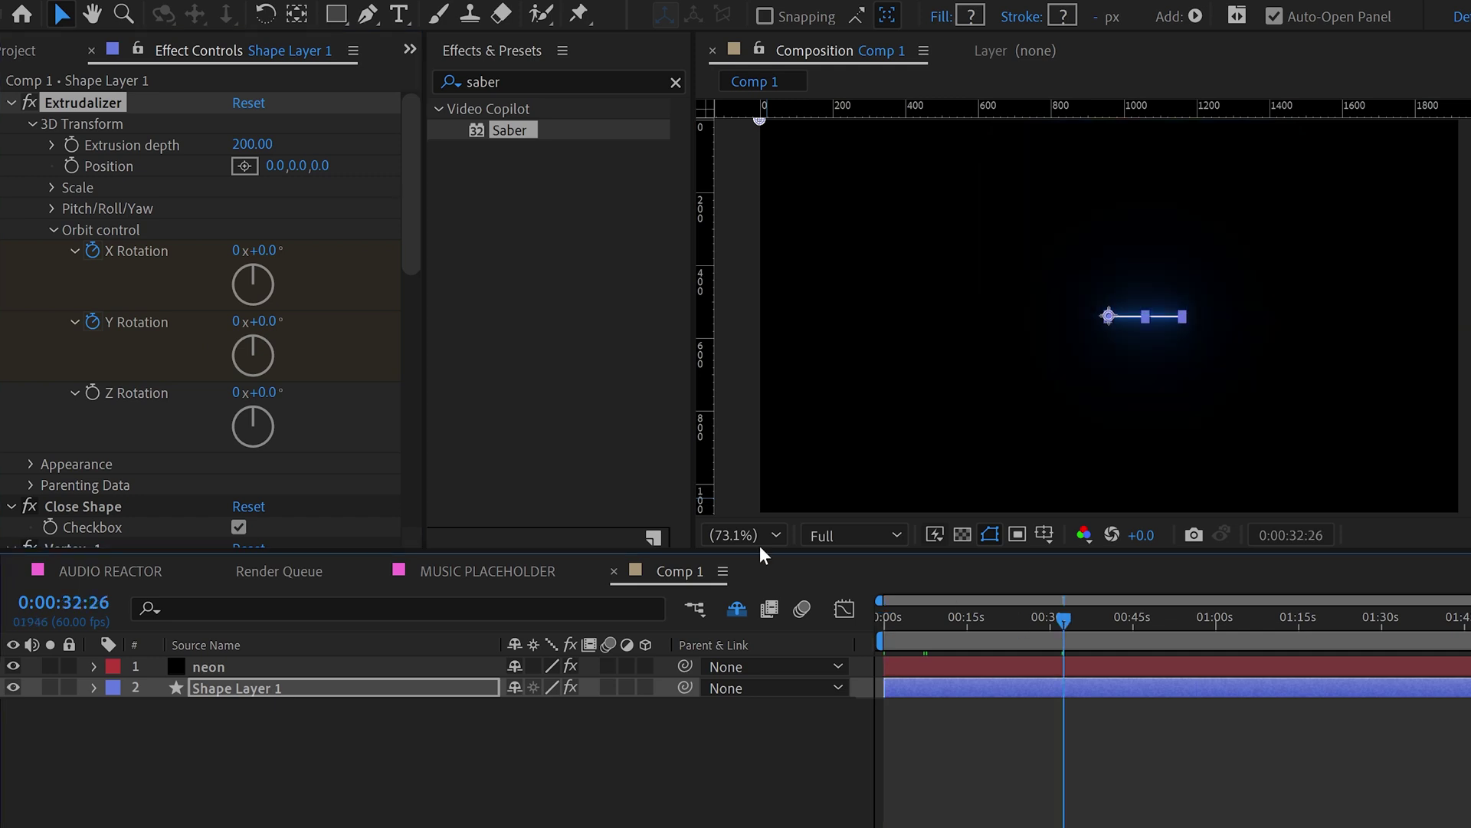
pyautogui.click(262, 325)
pyautogui.write('-35')
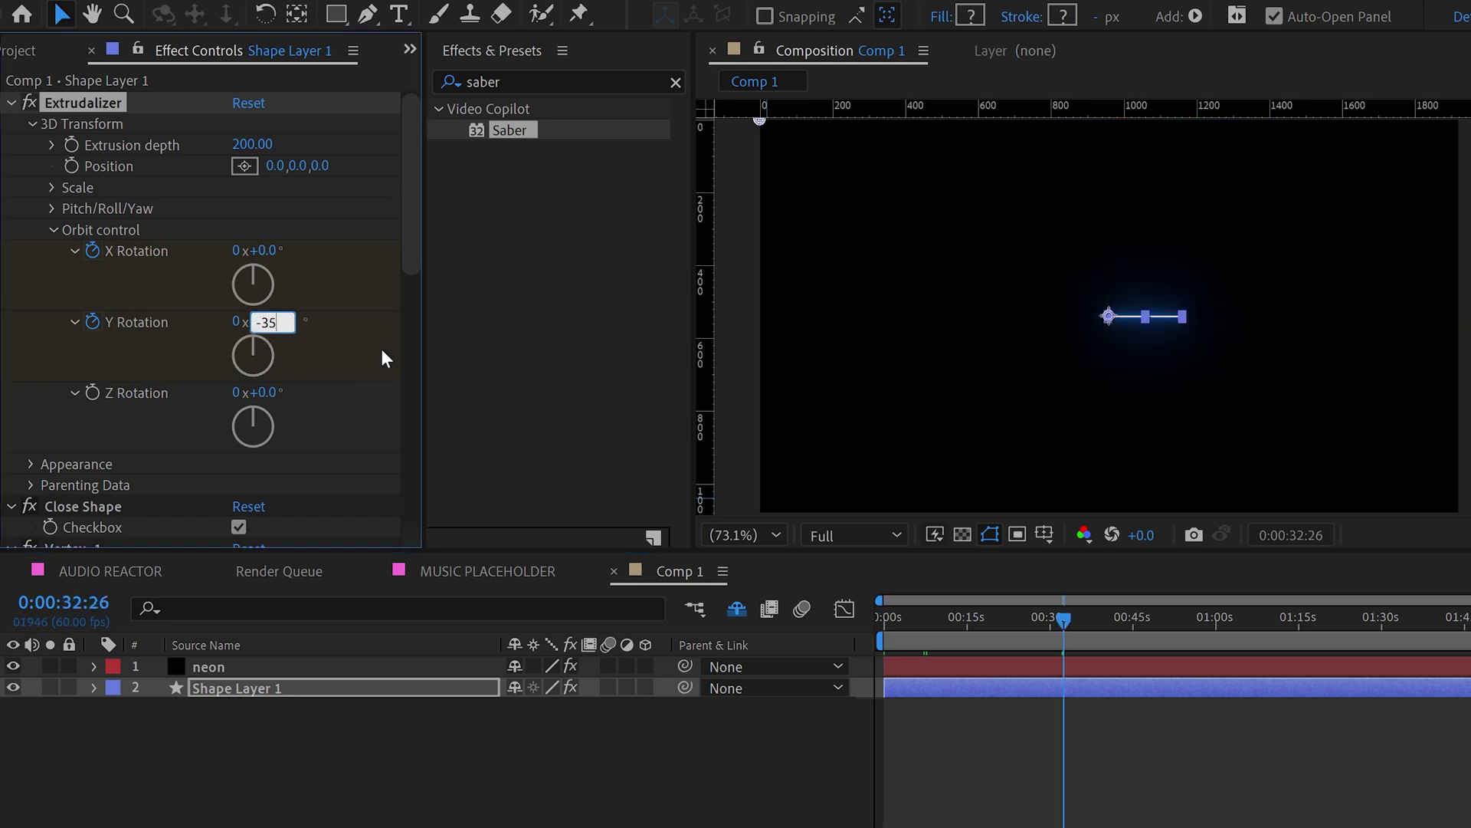
pyautogui.press('Return')
pyautogui.click(270, 252)
pyautogui.write('30')
pyautogui.press('Return')
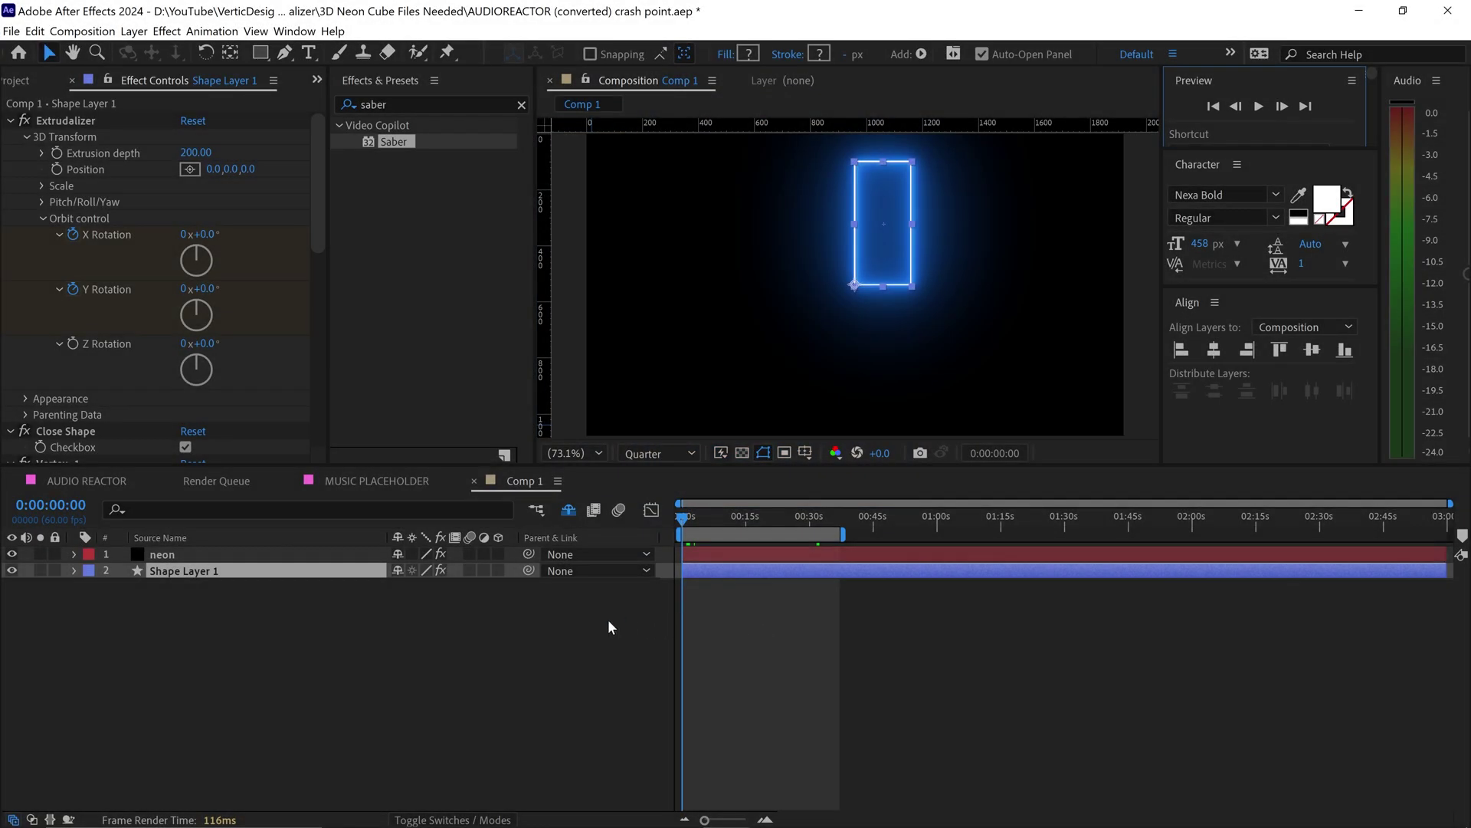
# Copy MARiAN_-_Retro_Synth.mp3 from the MUSIC PLACEHOLDER composition into Comp 1 and place it below Shape Layer 1
pyautogui.click(365, 477)
pyautogui.hotkey('ctrl', 'c')
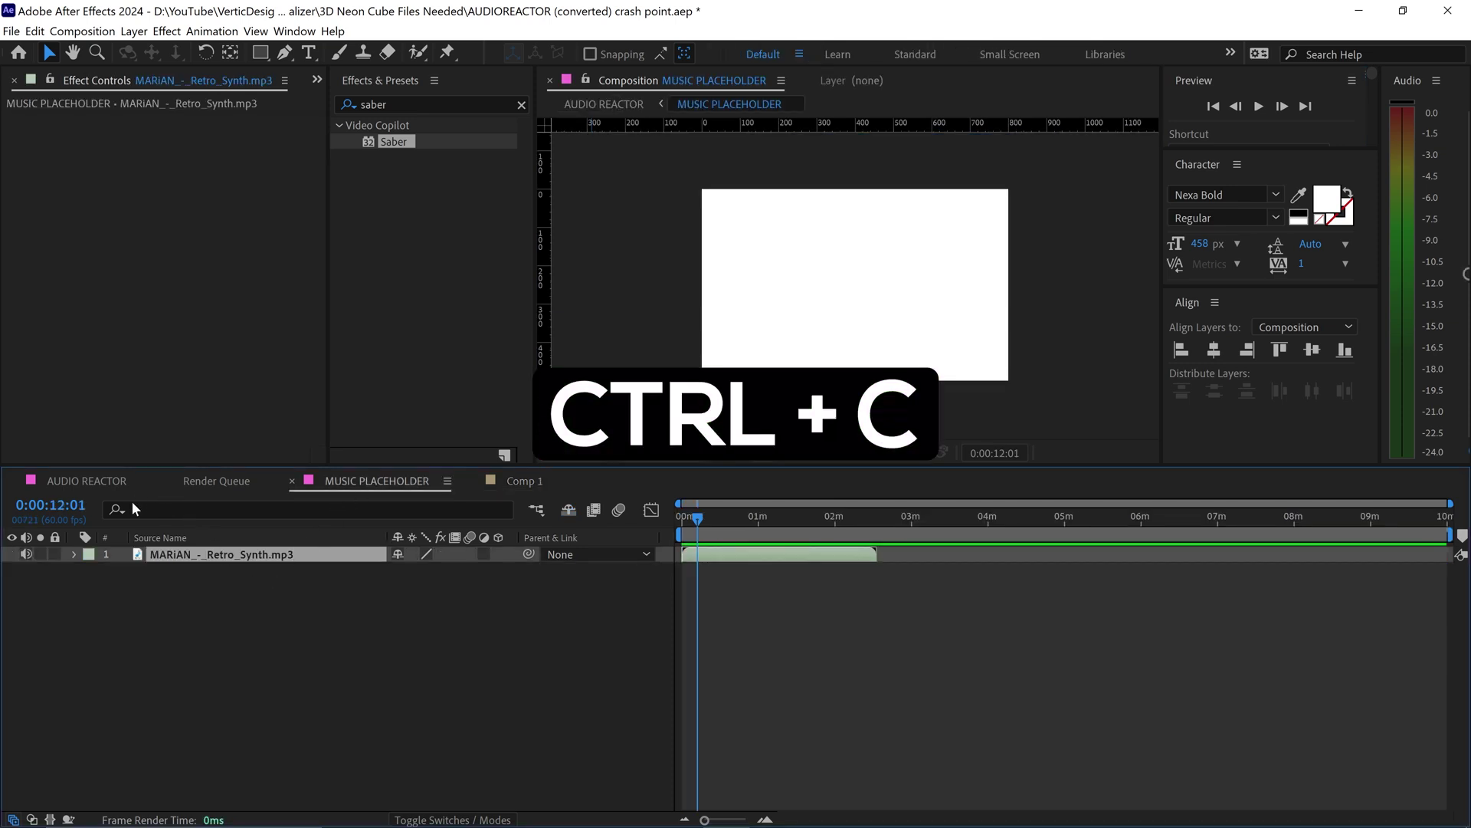
pyautogui.click(512, 484)
pyautogui.hotkey('ctrl', 'v')
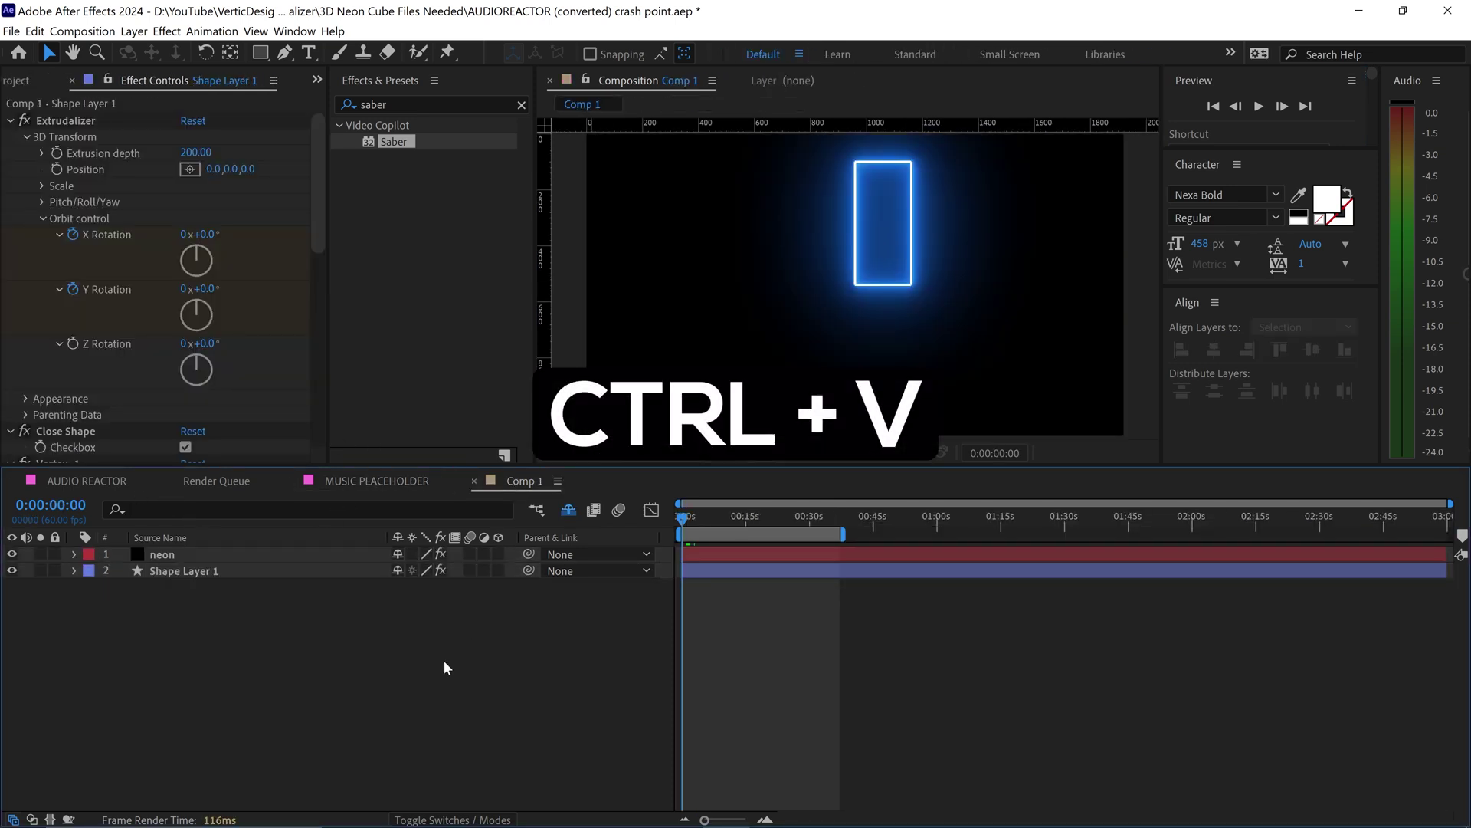
pyautogui.moveTo(230, 580); pyautogui.dragTo(217, 591)
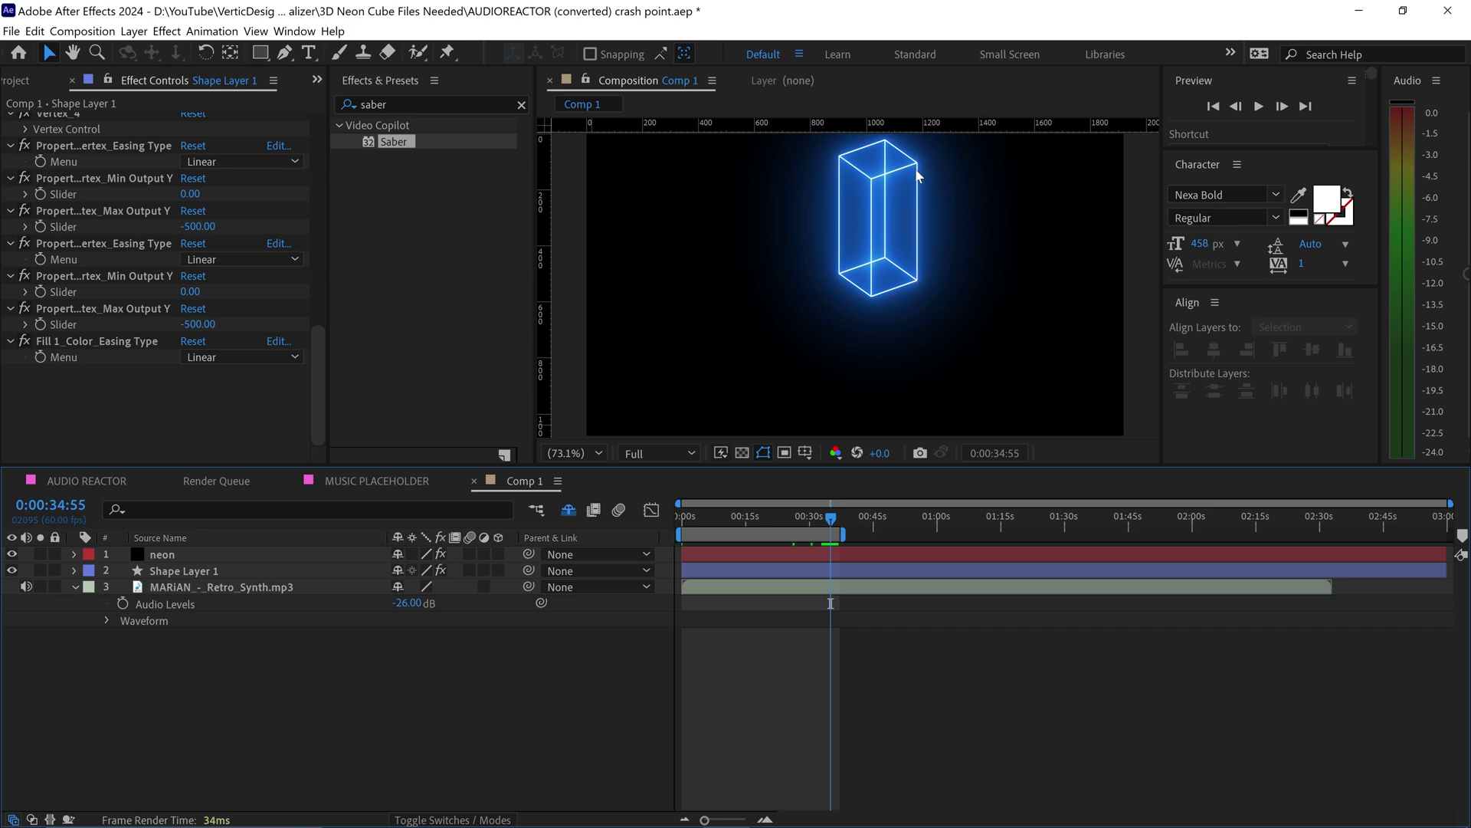
# Apply TuneSync_v1.1.2 with the AUDIO REACTOR reactor to the Glow Color of Saber on the neon layer
pyautogui.click(150, 554)
pyautogui.click(158, 556)
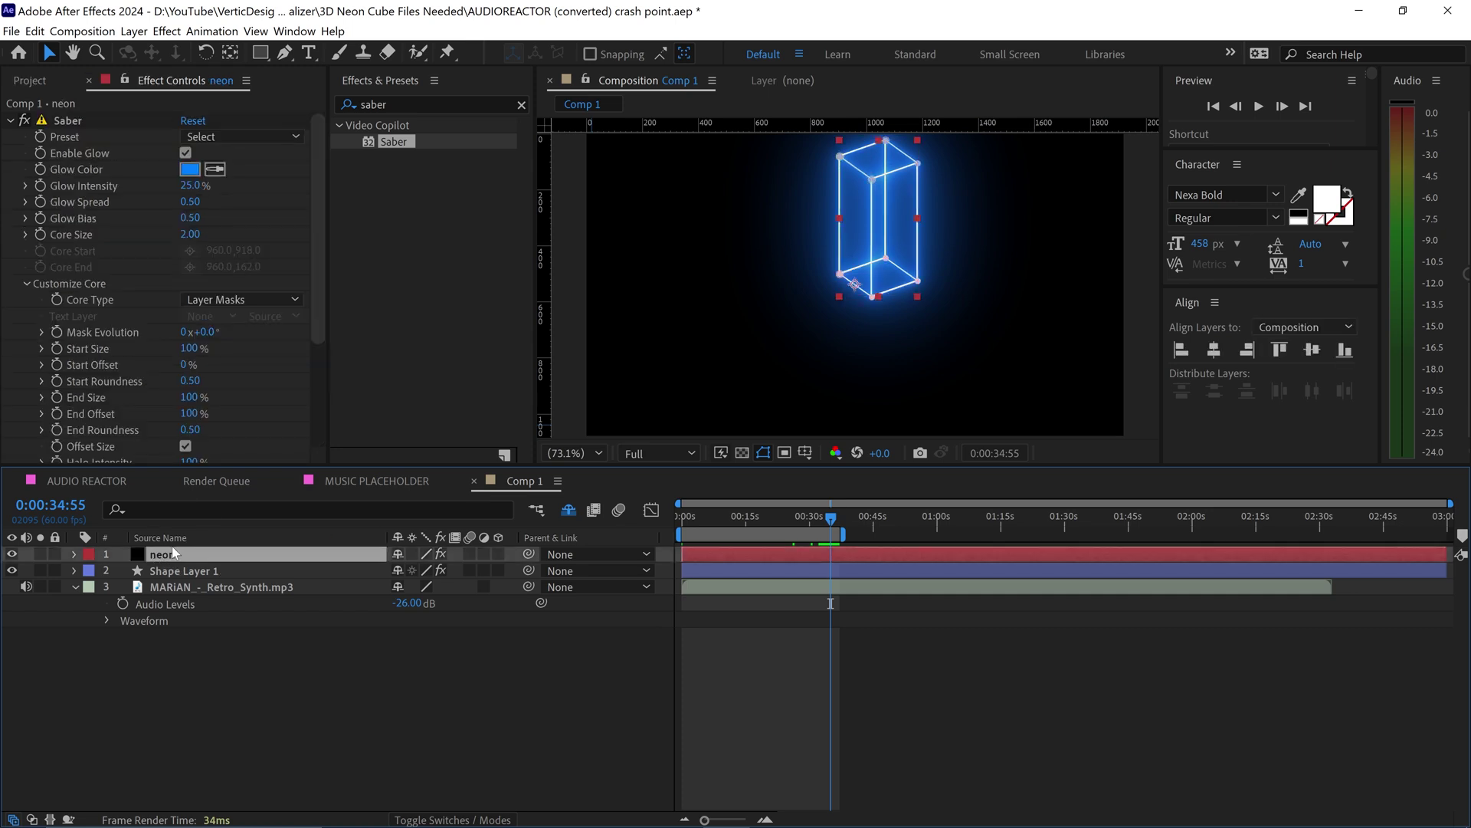
pyautogui.click(75, 553)
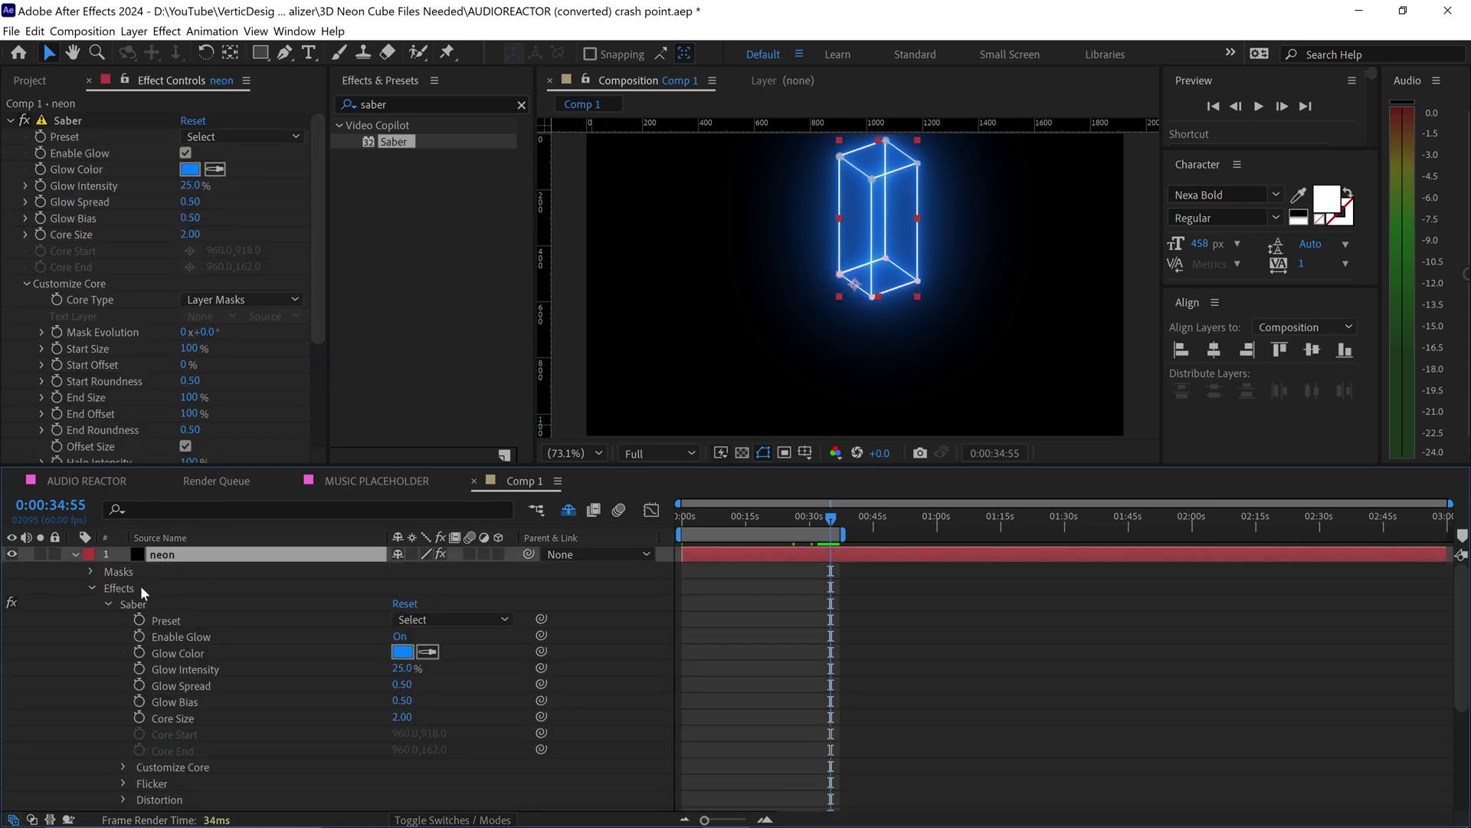
pyautogui.click(90, 586)
pyautogui.click(93, 589)
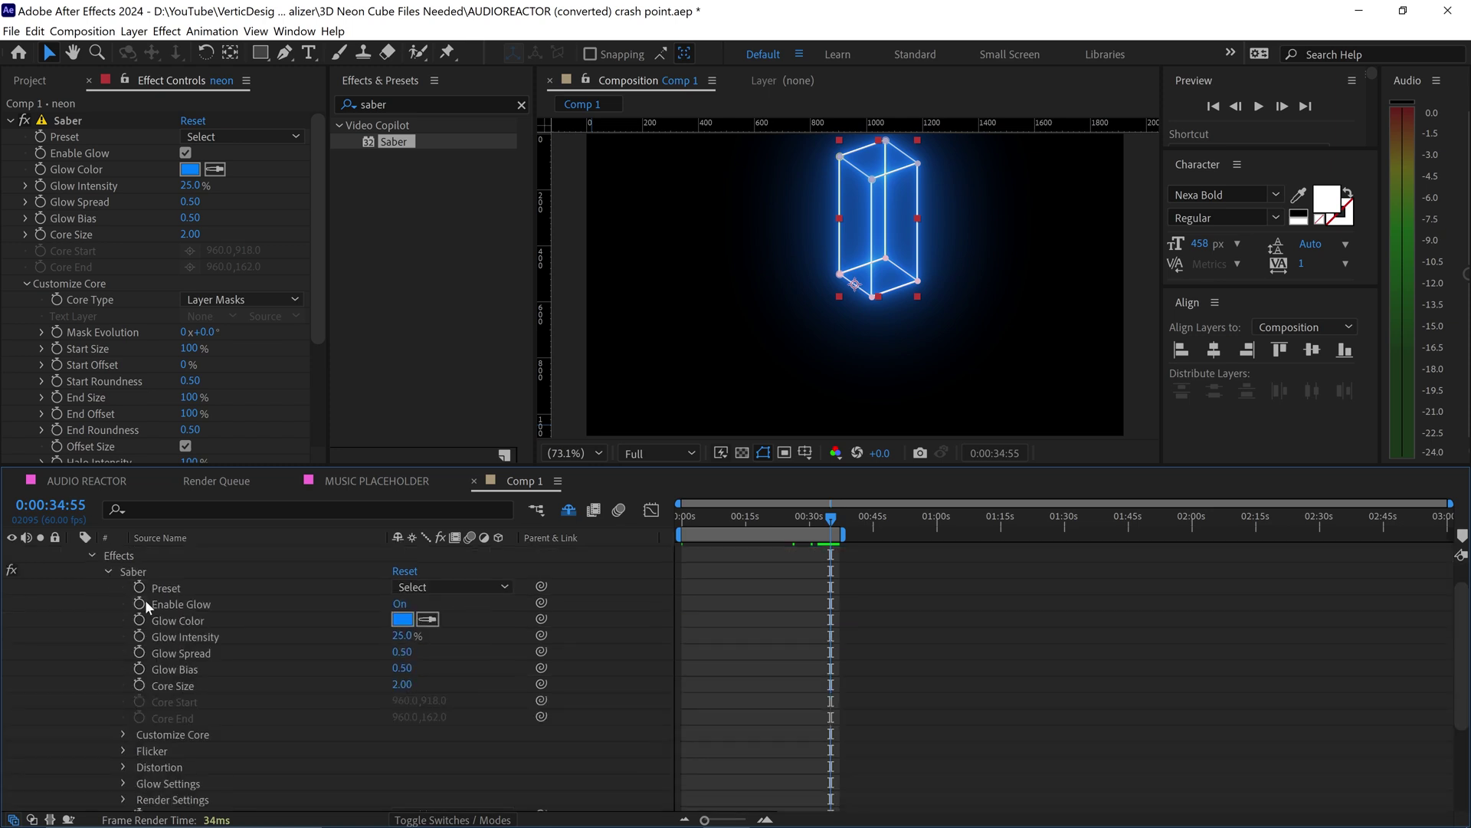
pyautogui.click(182, 616)
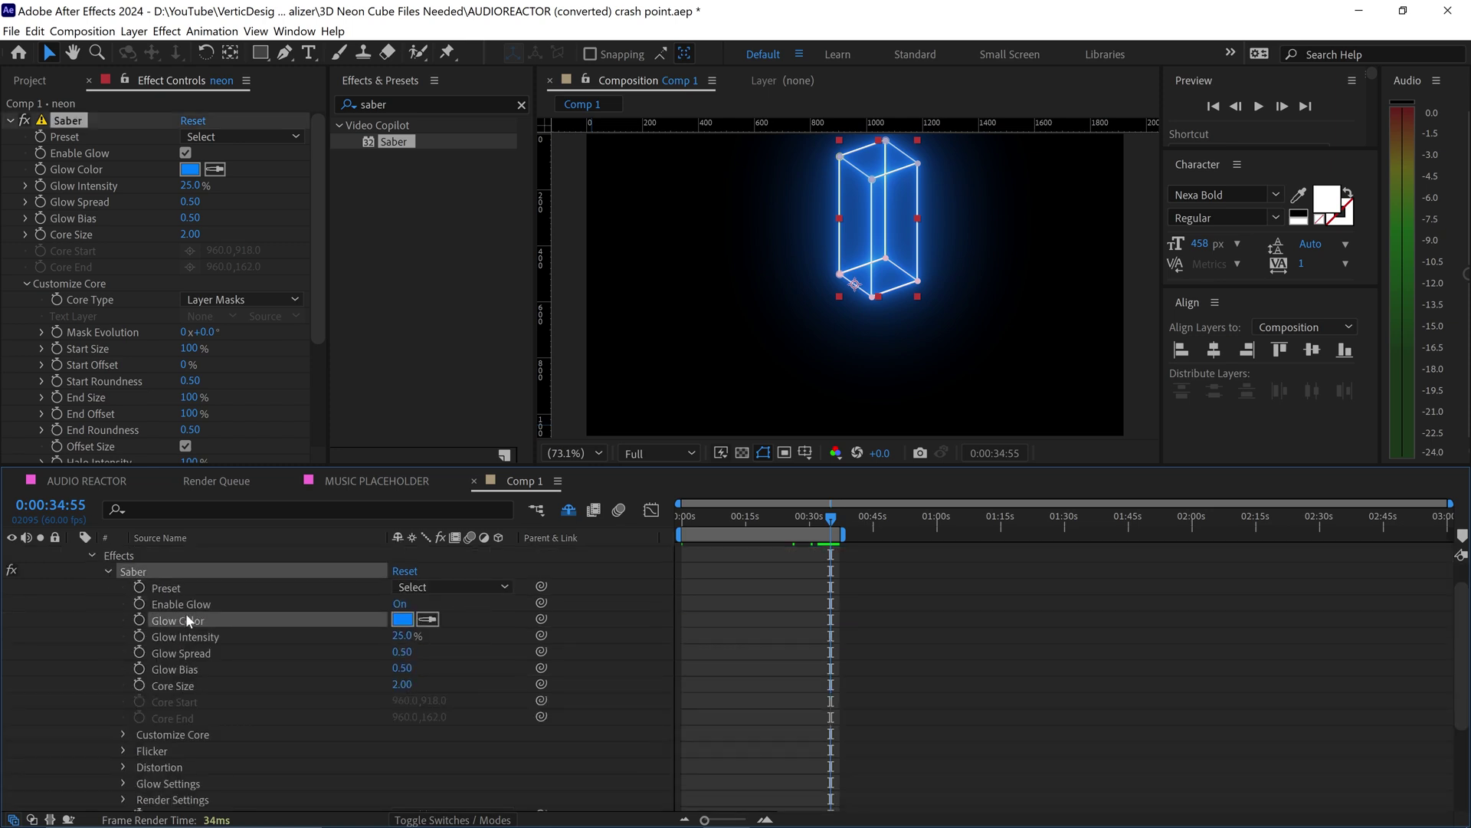
pyautogui.click(294, 30)
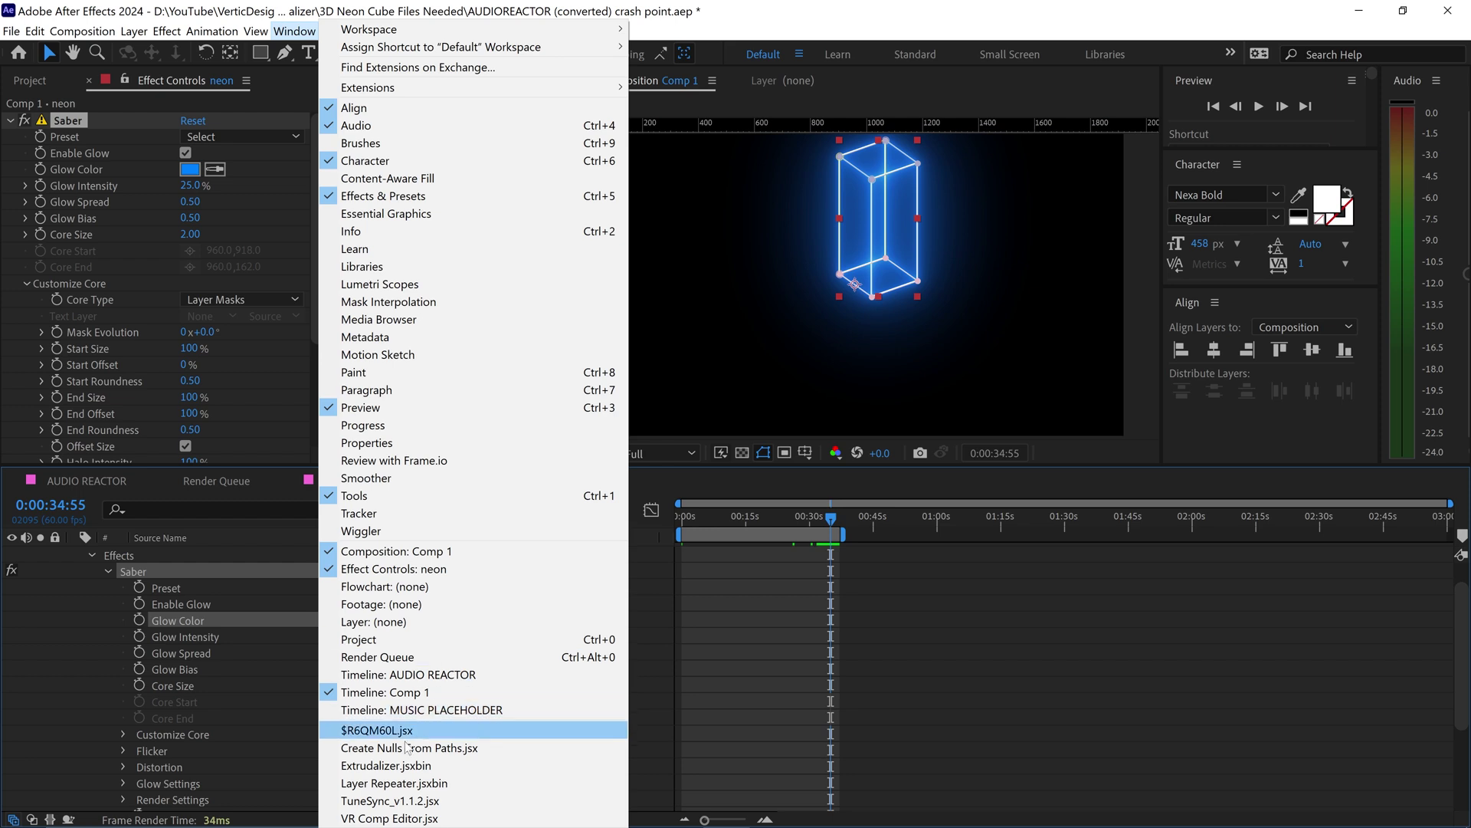
pyautogui.click(383, 801)
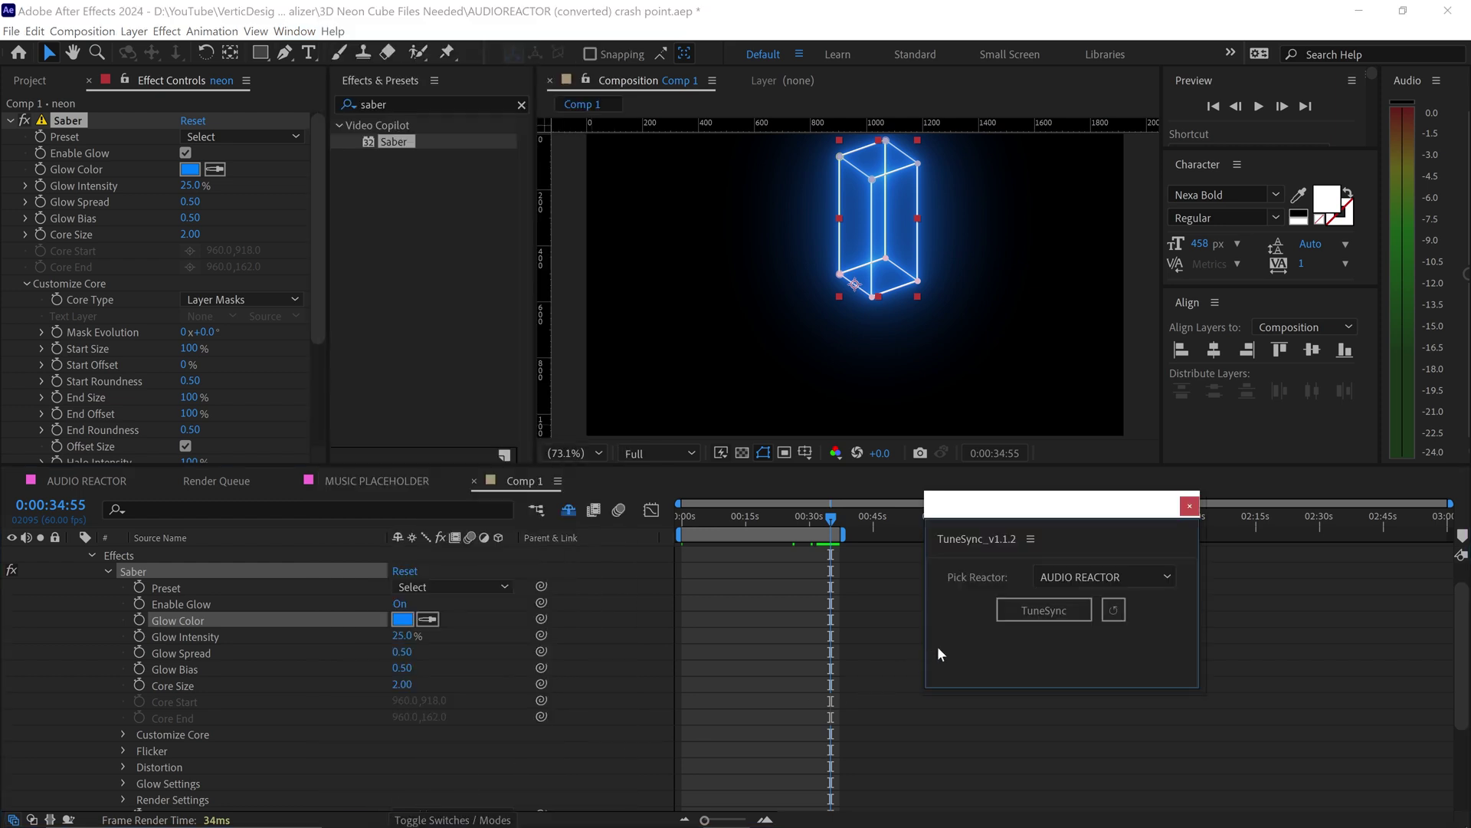
pyautogui.click(1037, 614)
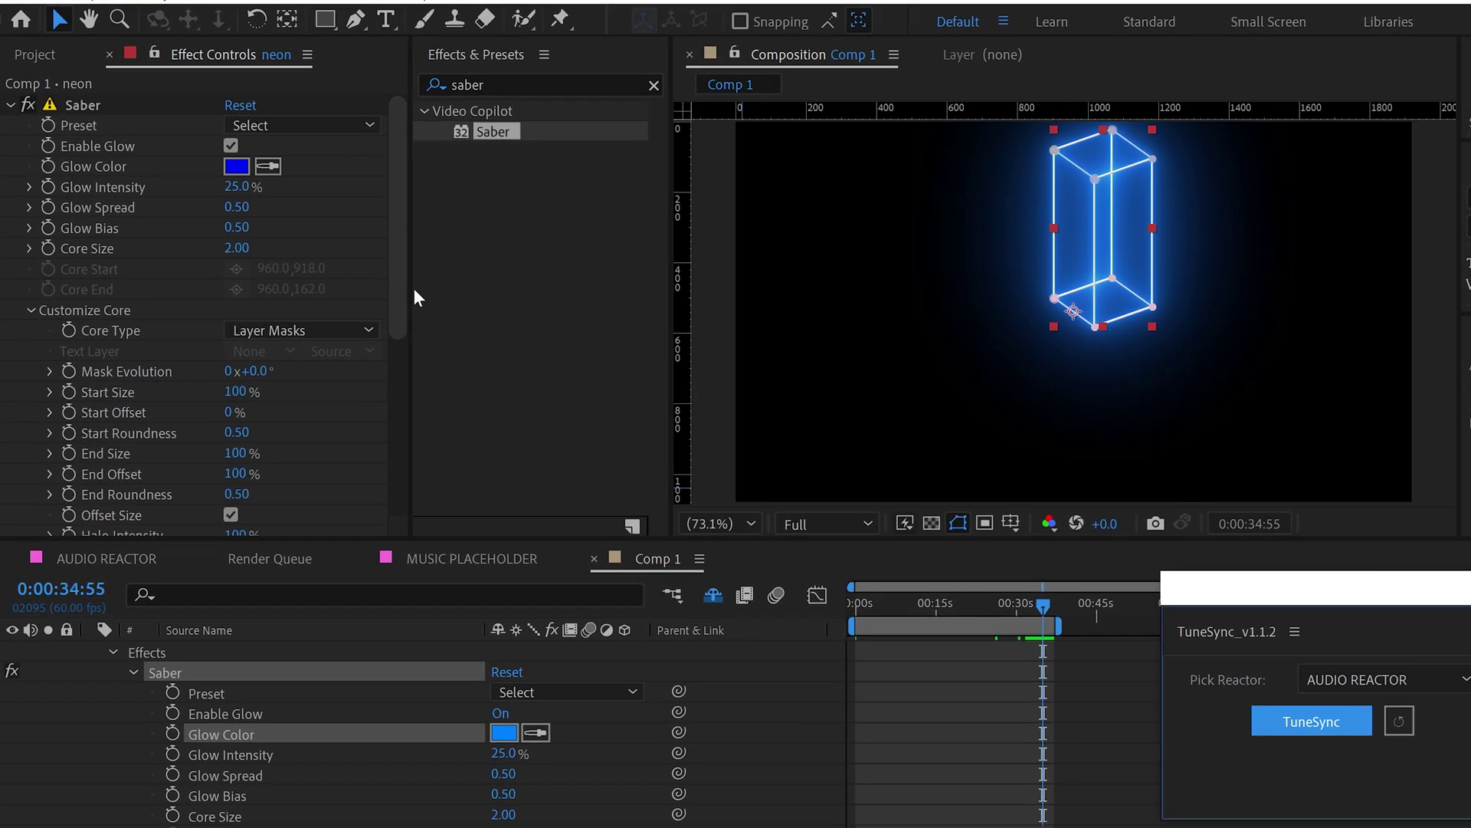
# Set the Saber_Glow Color_Start color on the neon layer to cyan 00D2FF
pyautogui.moveTo(406, 314); pyautogui.dragTo(399, 461)
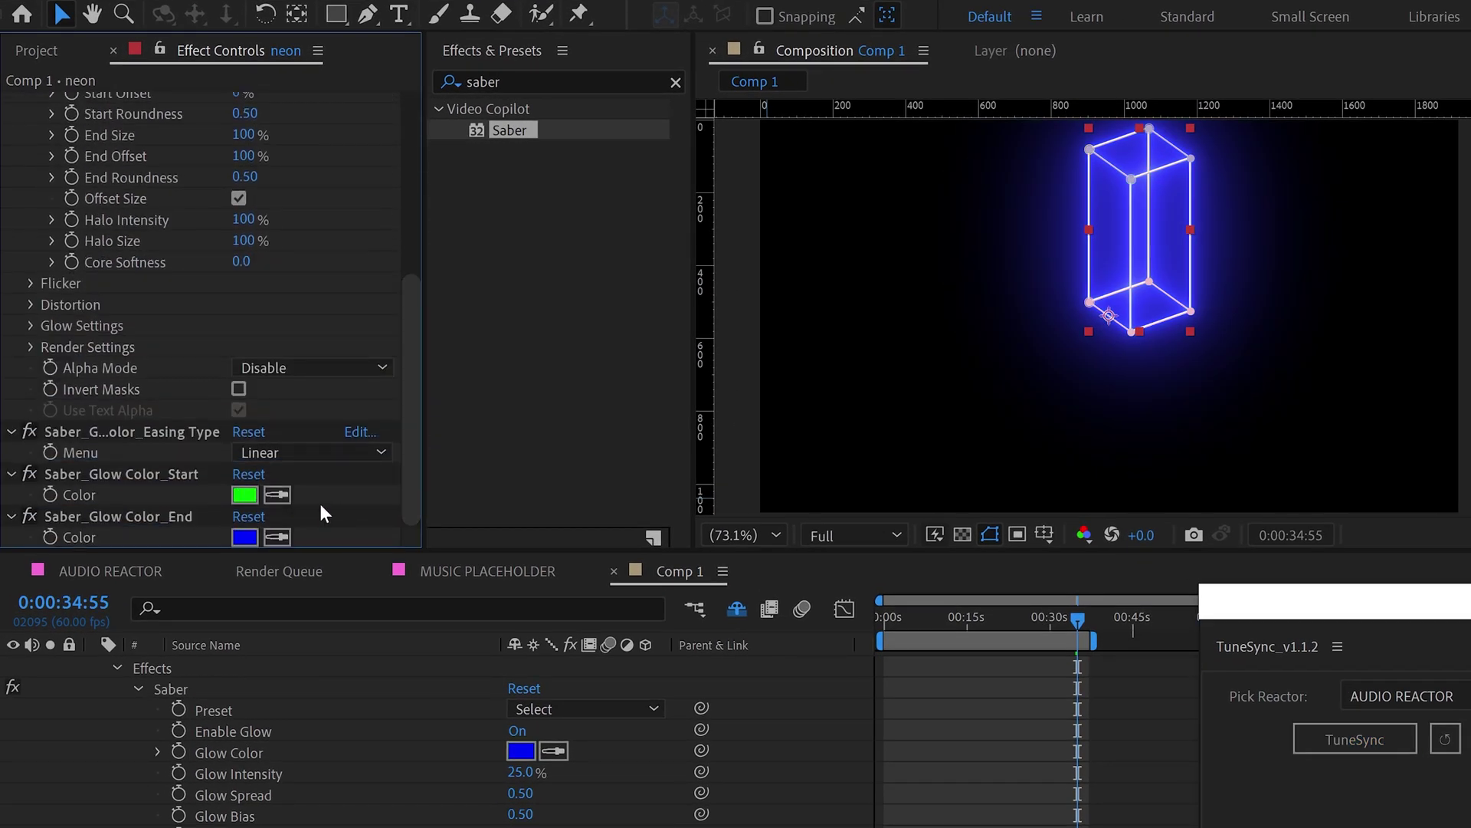
pyautogui.click(243, 495)
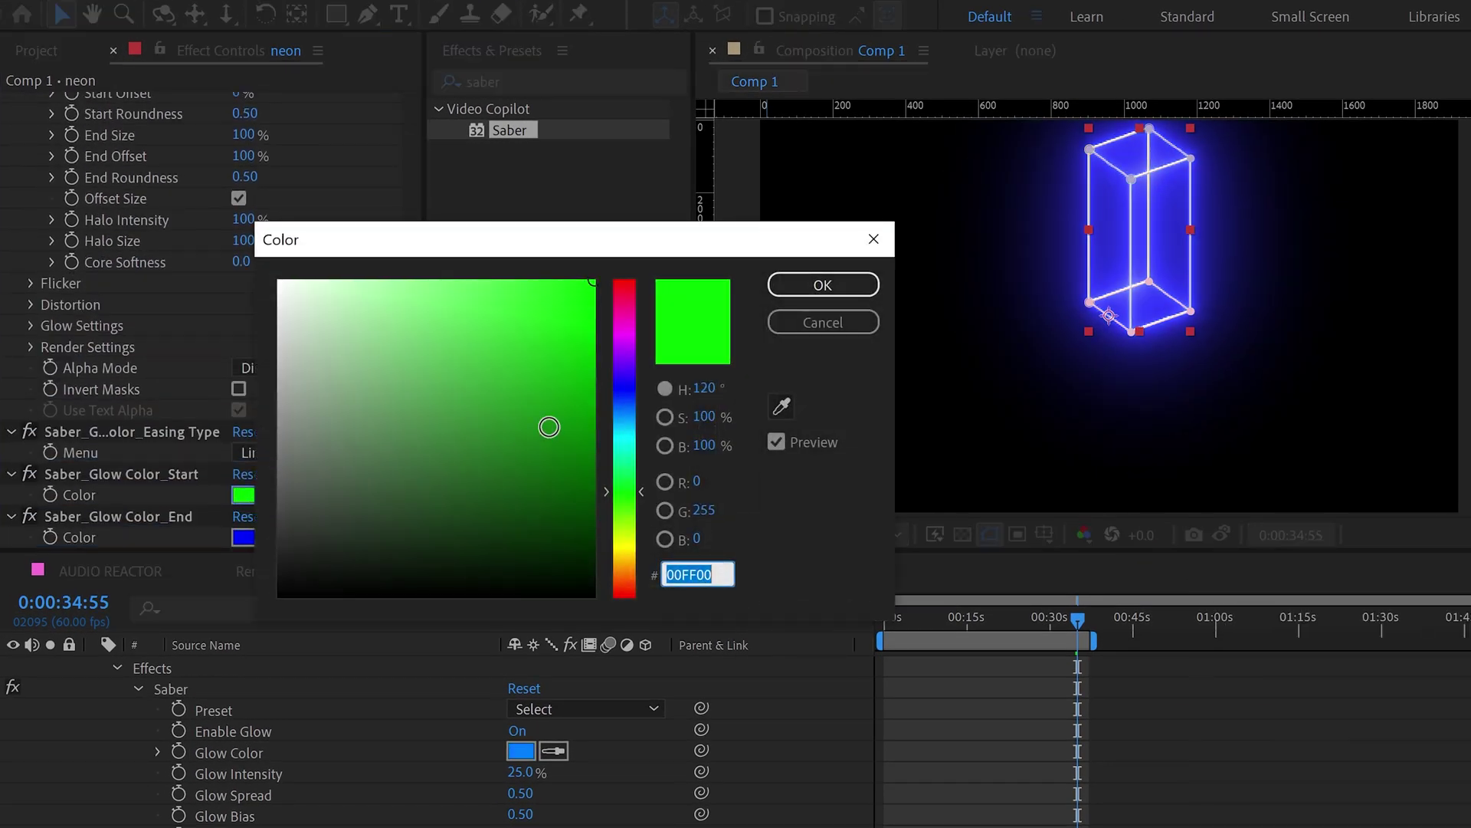
pyautogui.click(629, 430)
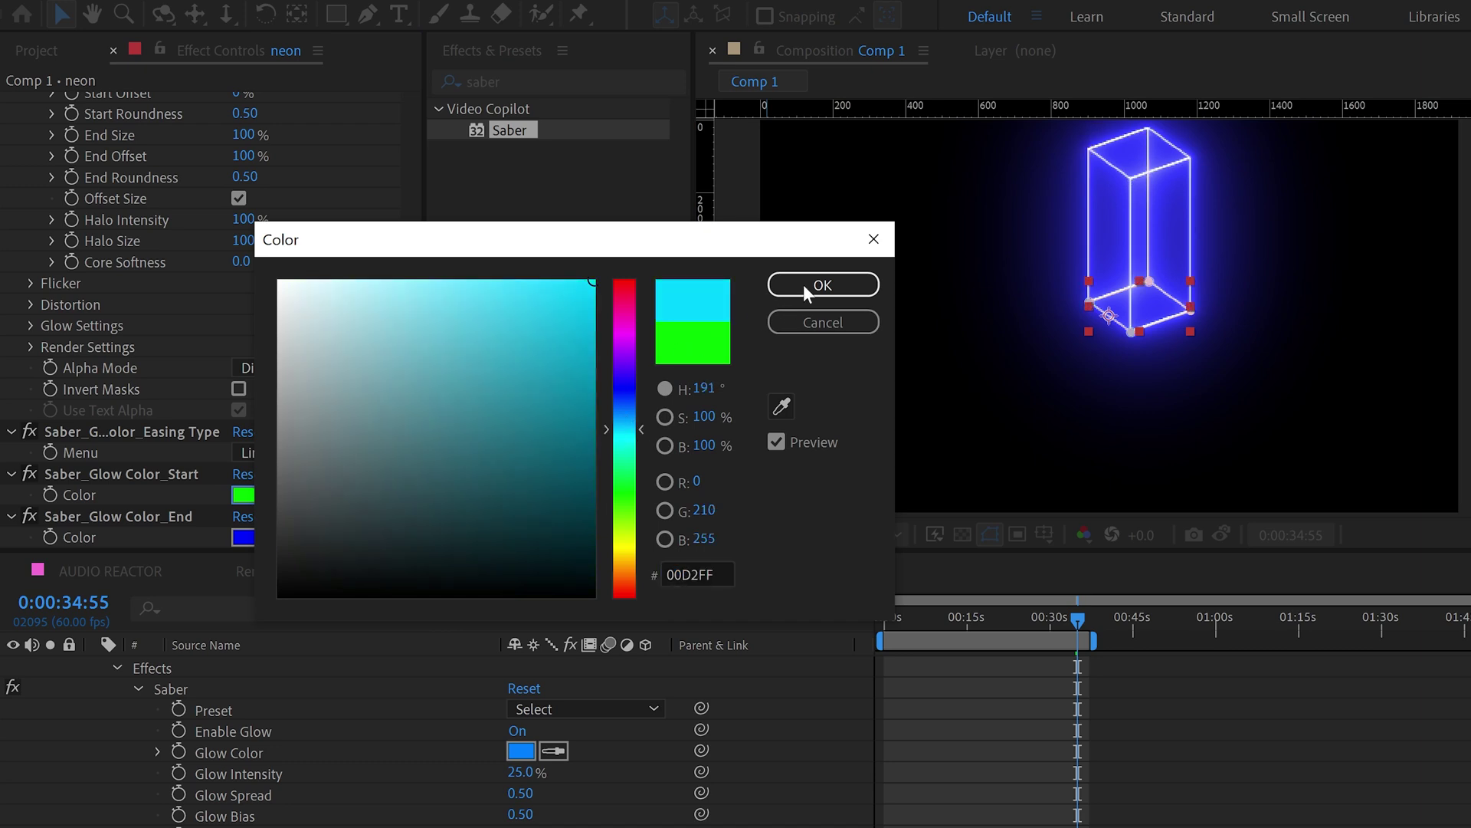
pyautogui.click(804, 283)
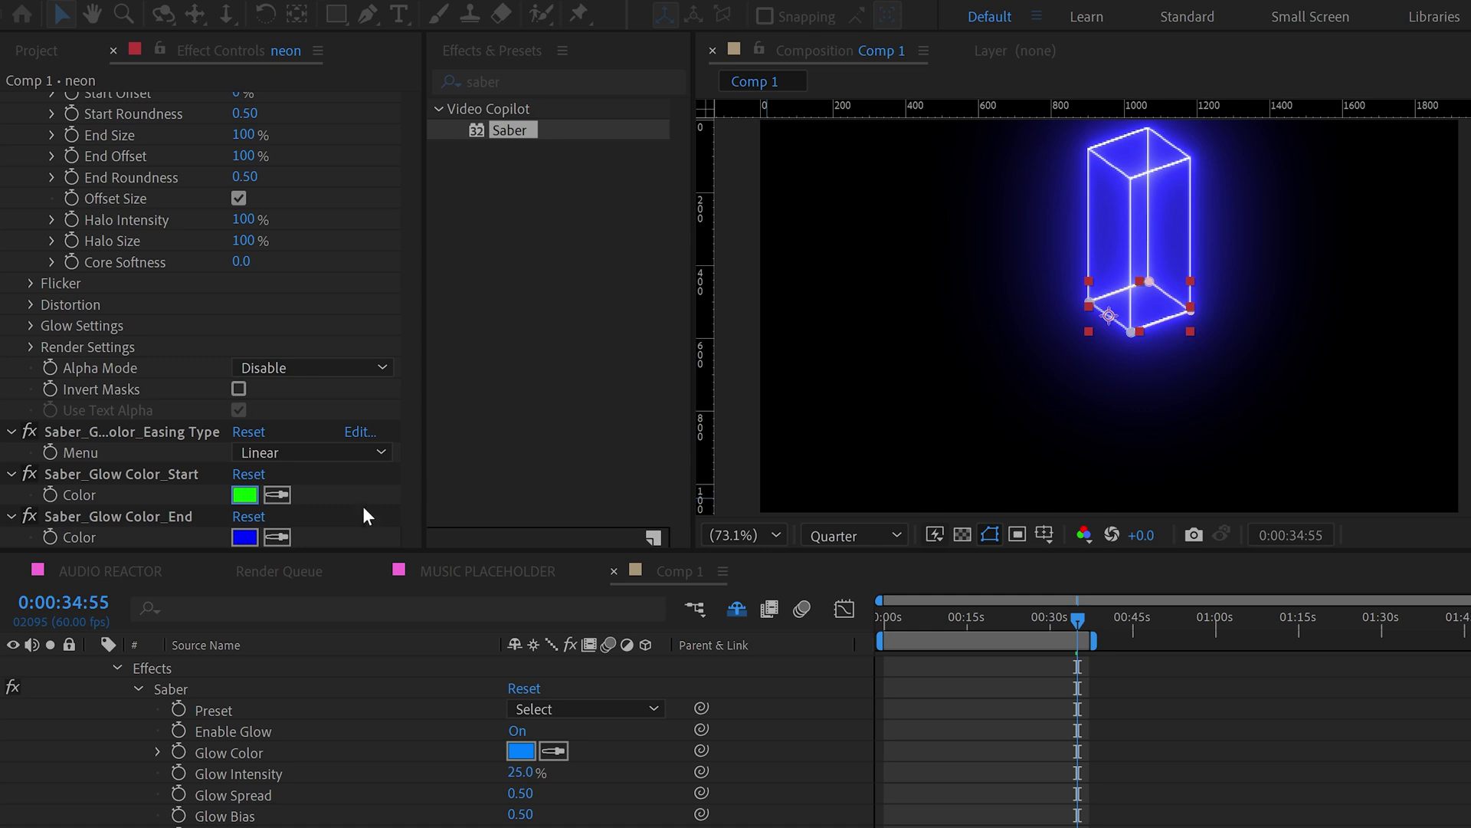
# Set the Saber_Glow Color_End color on the neon layer to red FF0007
pyautogui.click(239, 536)
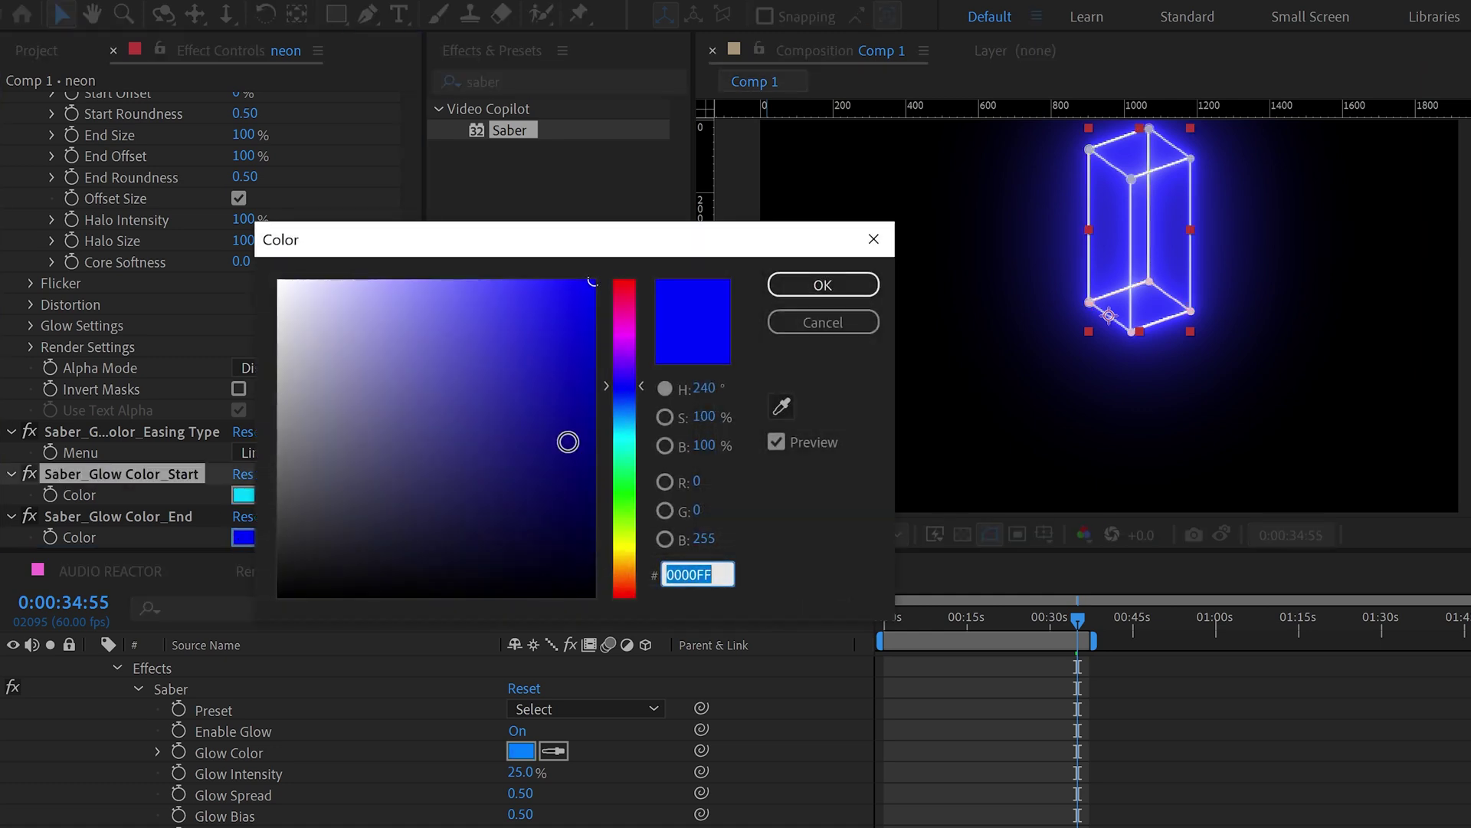
pyautogui.click(628, 282)
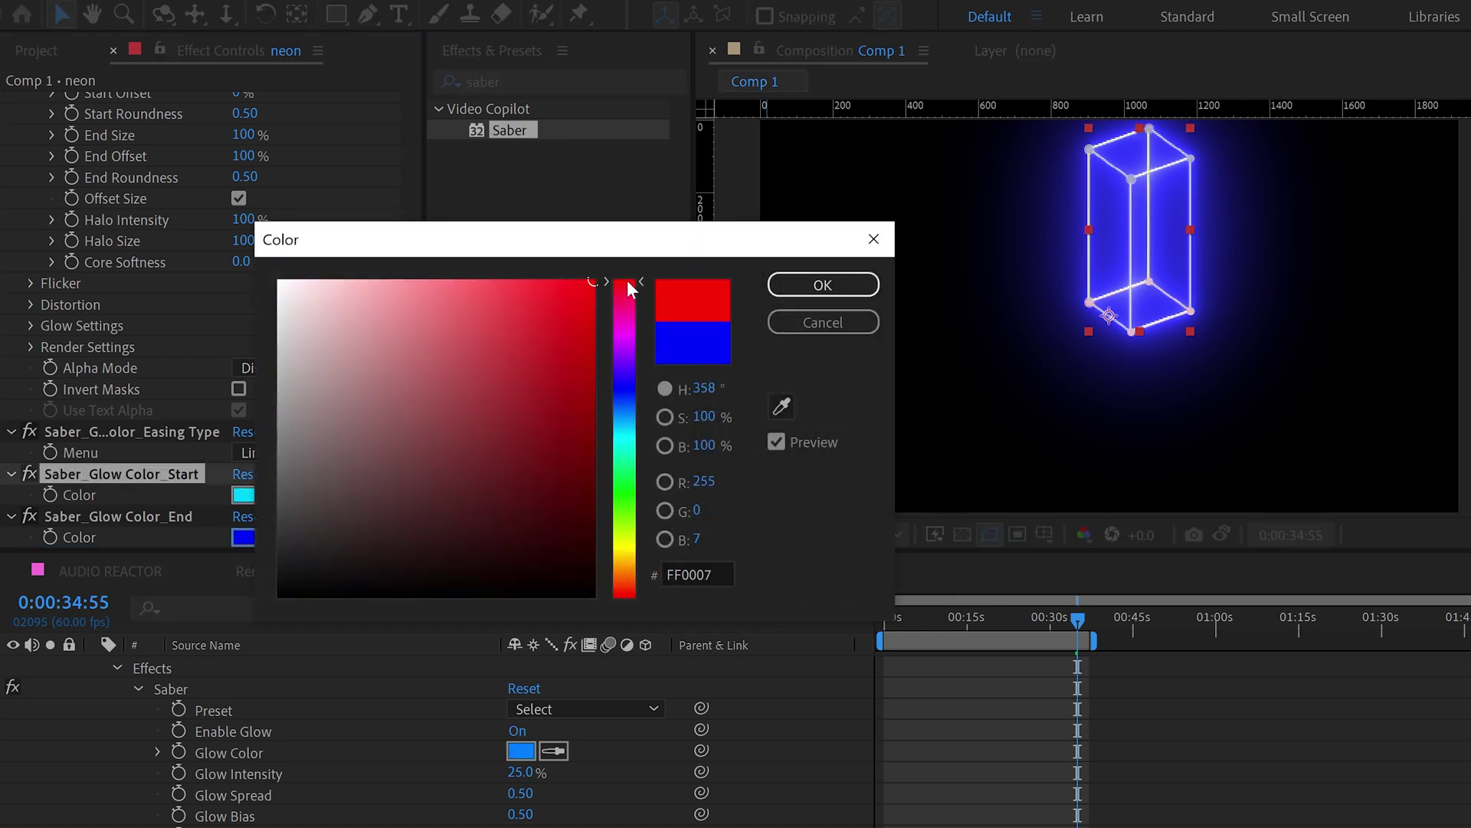
pyautogui.click(797, 284)
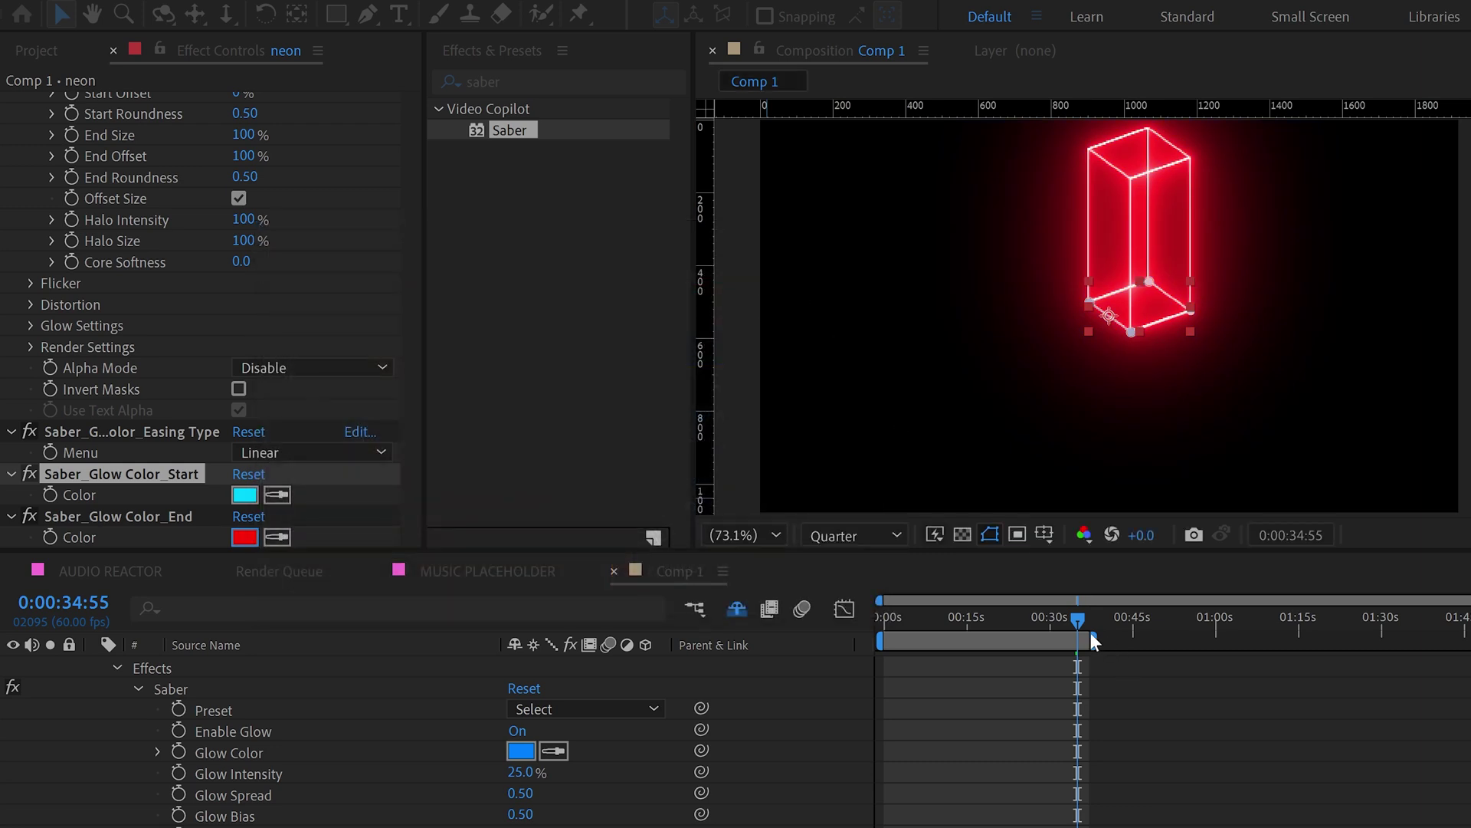